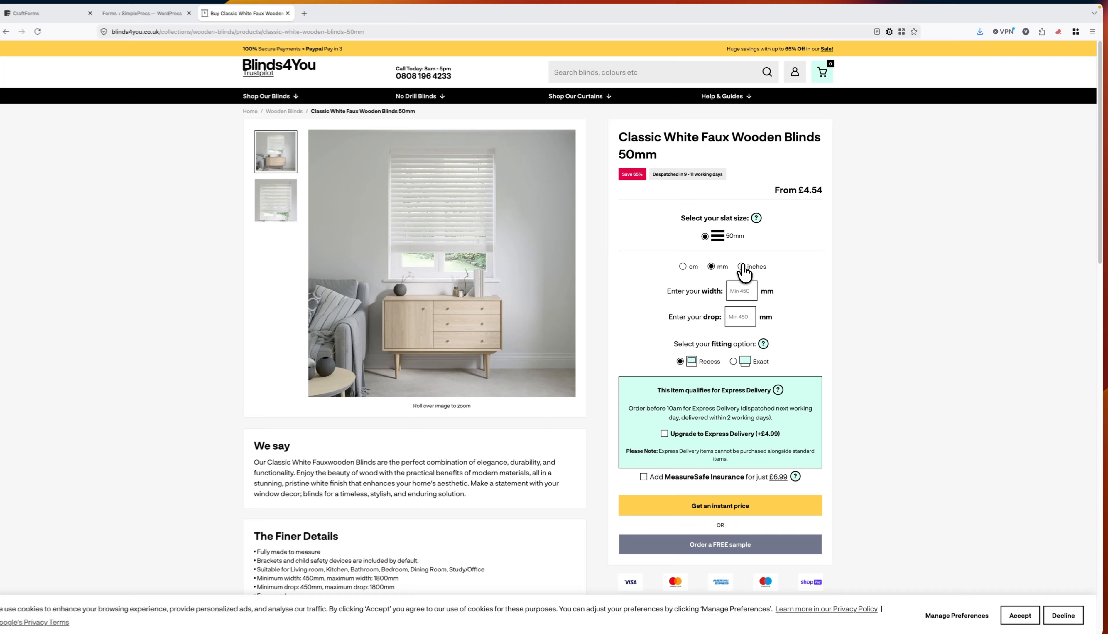
- Try the cm, mm and inches units and the Exact and Recess fitting options on the reference blinds product page
click(742, 267)
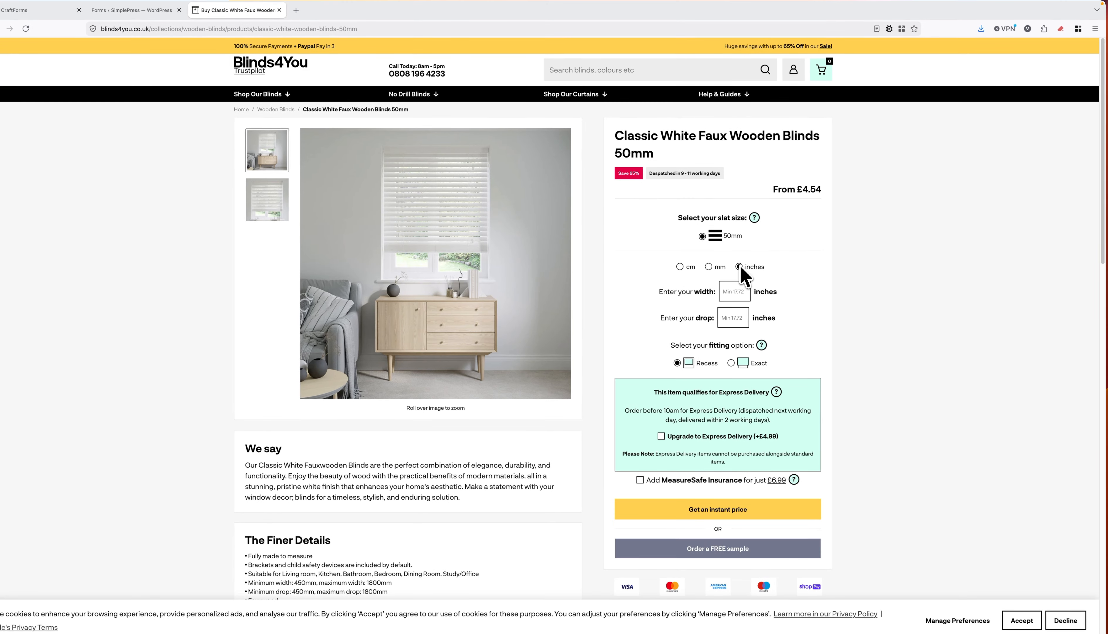
click(682, 266)
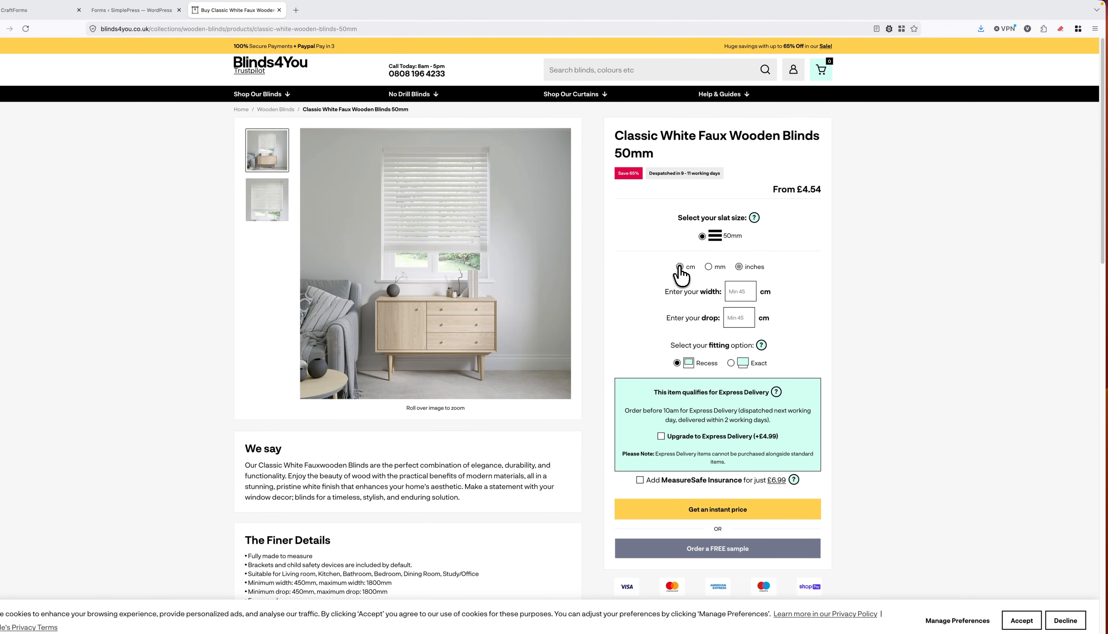
click(709, 267)
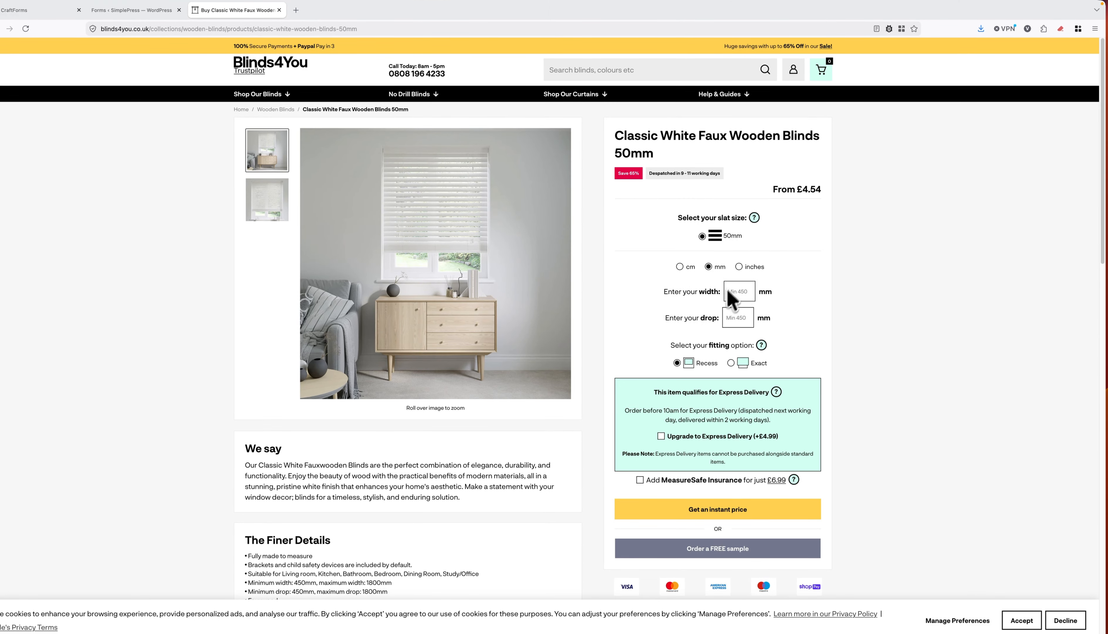
click(738, 266)
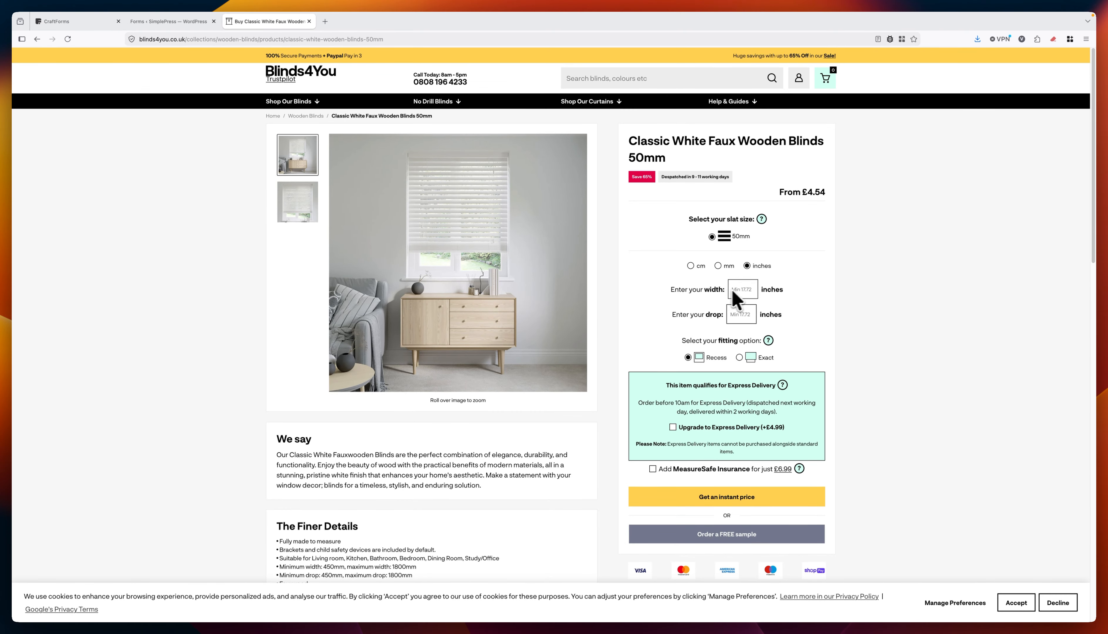
click(739, 357)
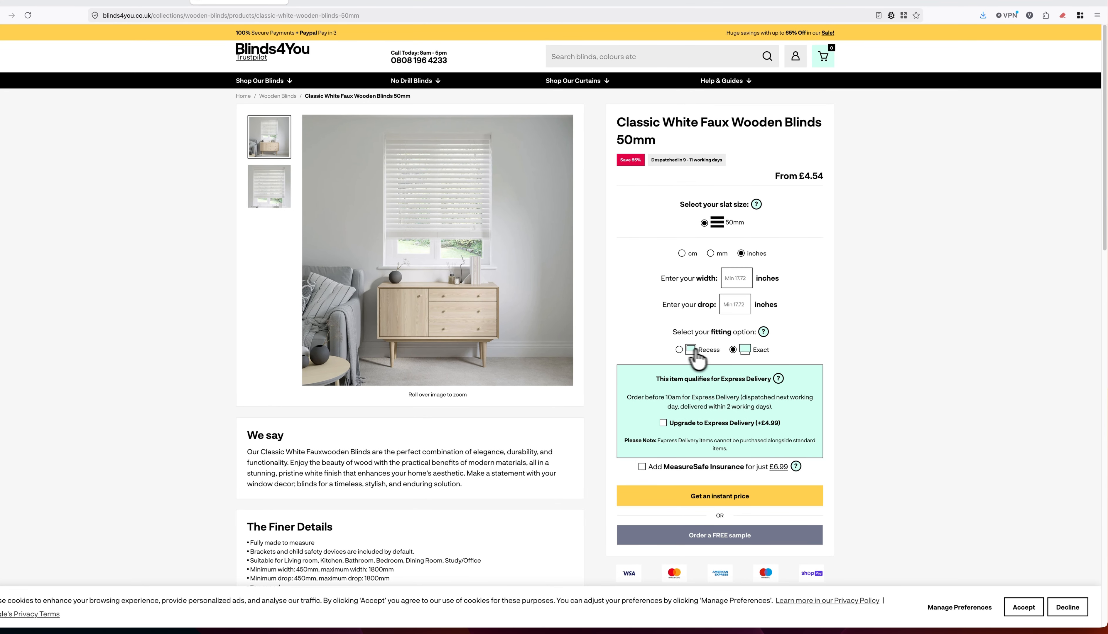
click(694, 351)
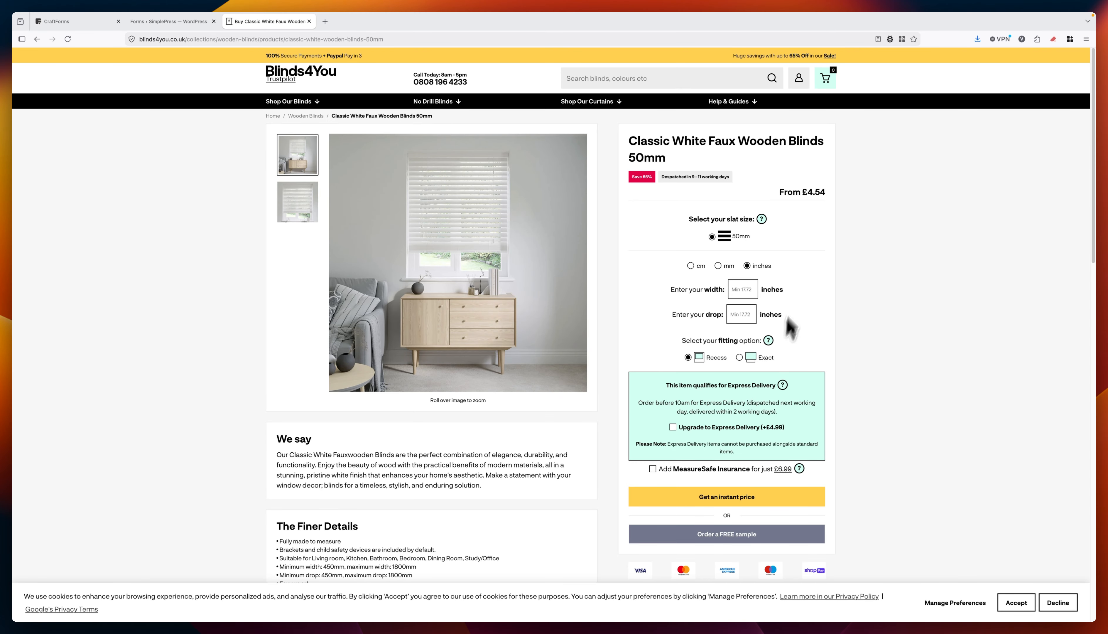
- Switch to the WordPress form management page and create a new blank form, with the block library open
click(158, 22)
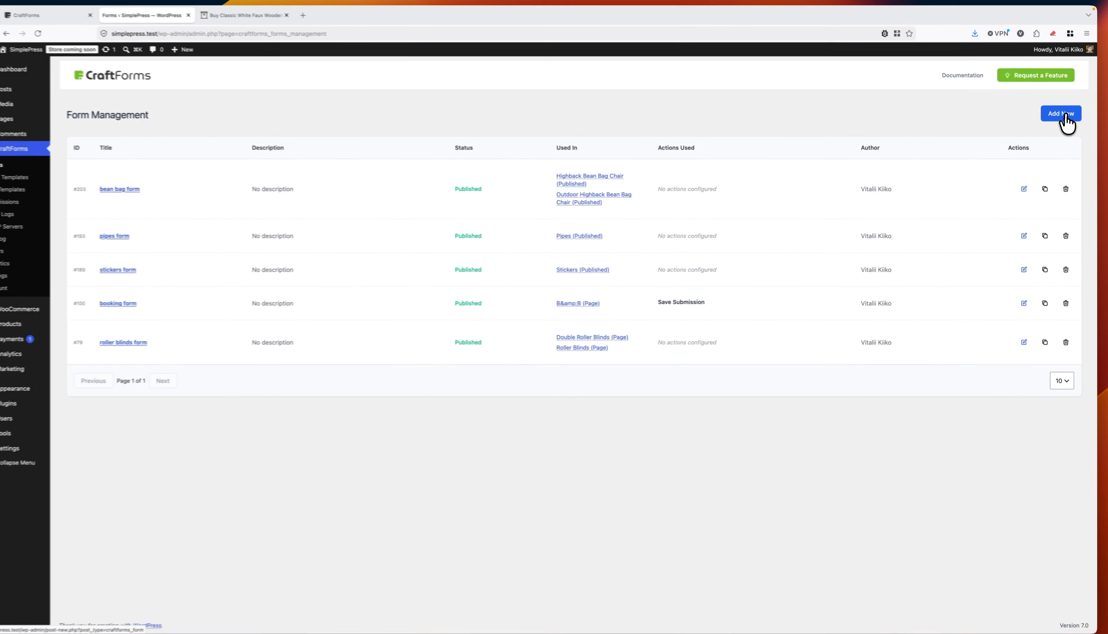
click(1062, 114)
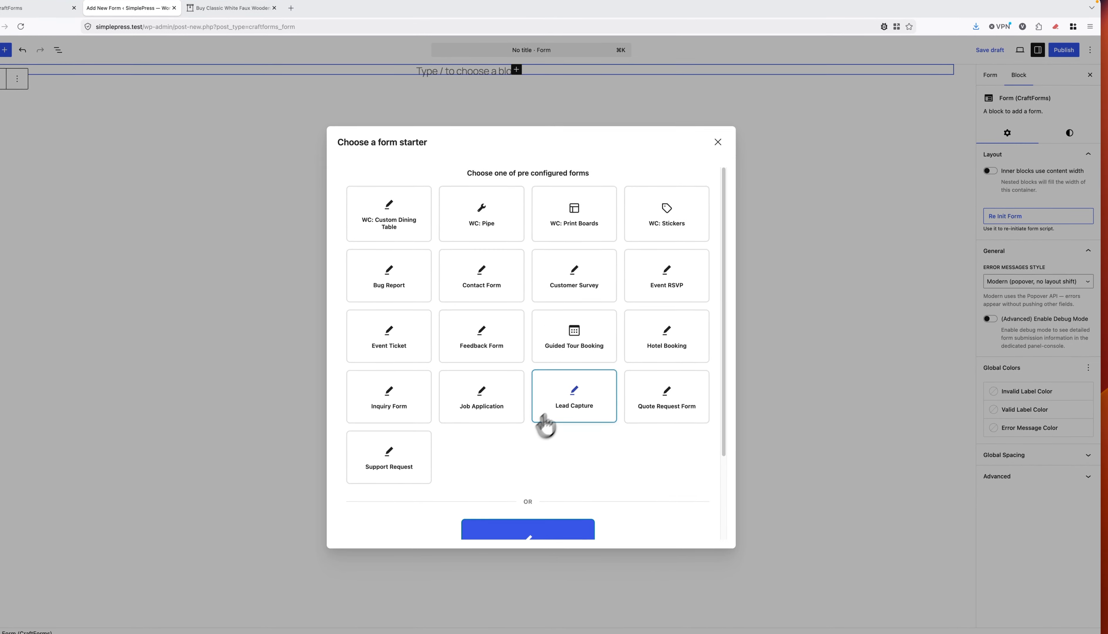
scroll(545, 428, down, 3)
click(544, 455)
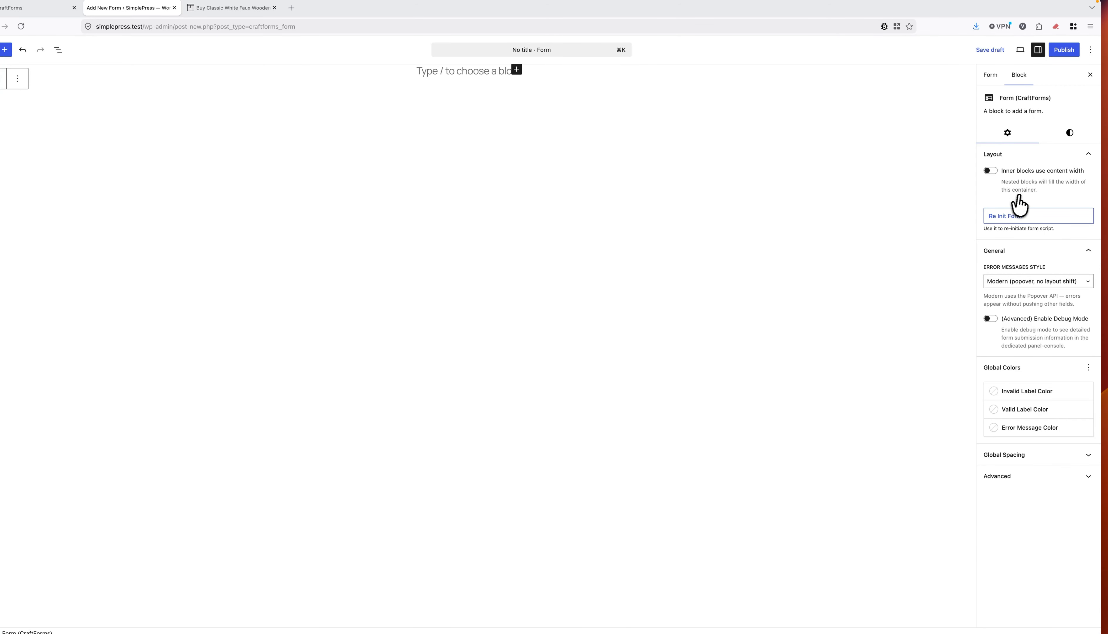
click(58, 50)
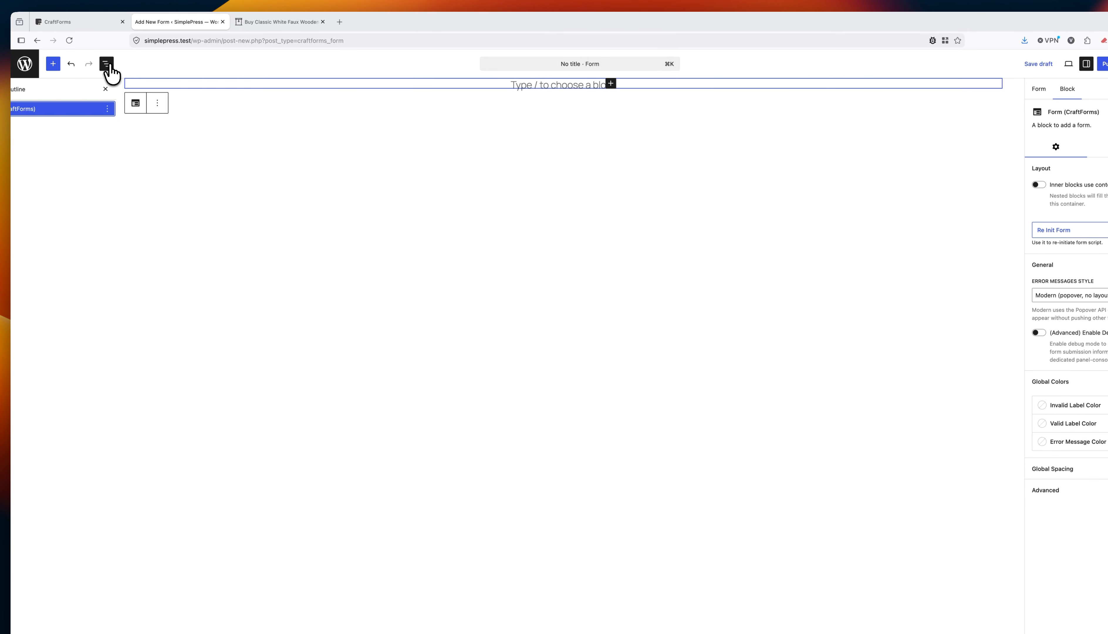
click(53, 64)
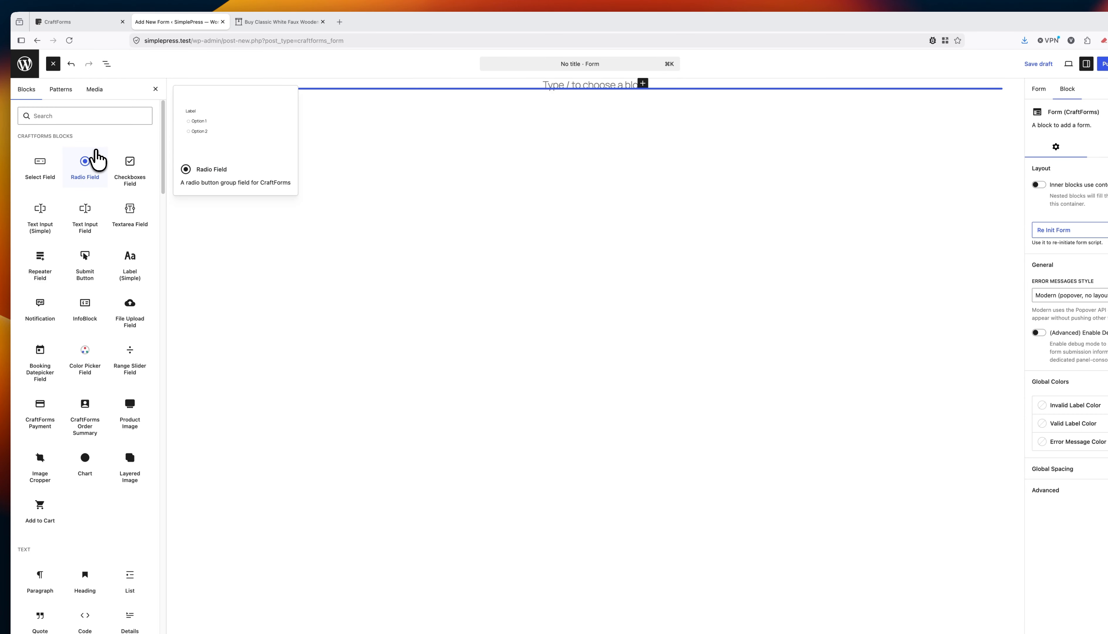
- Read the slat size heading and its help explanation on the Blinds4You product page, then close the help
click(266, 22)
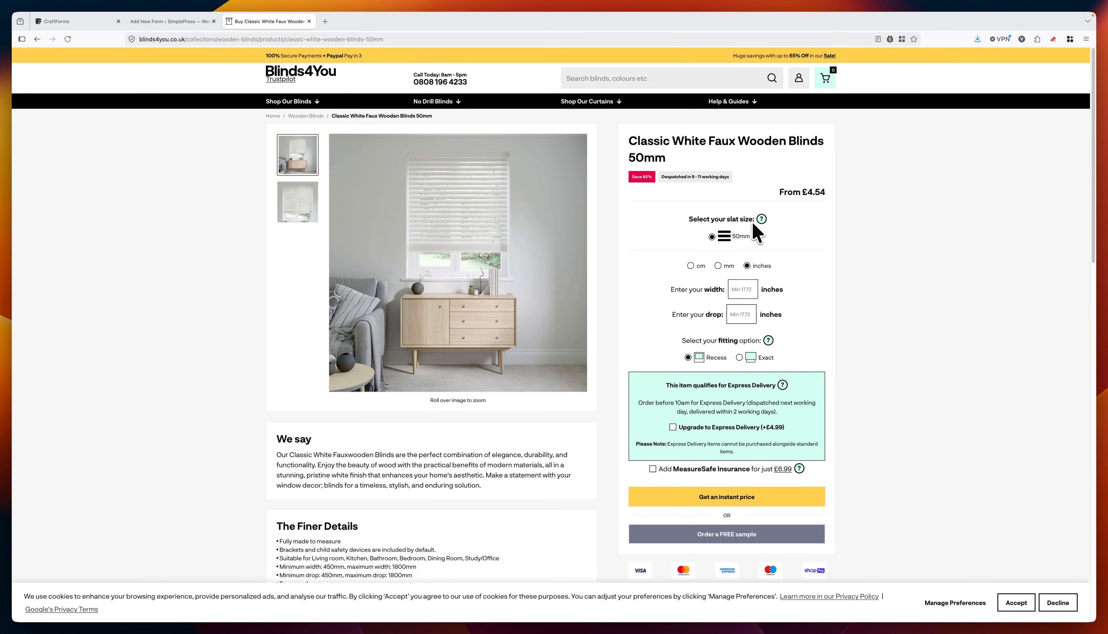
drag(753, 221, 689, 222)
click(761, 219)
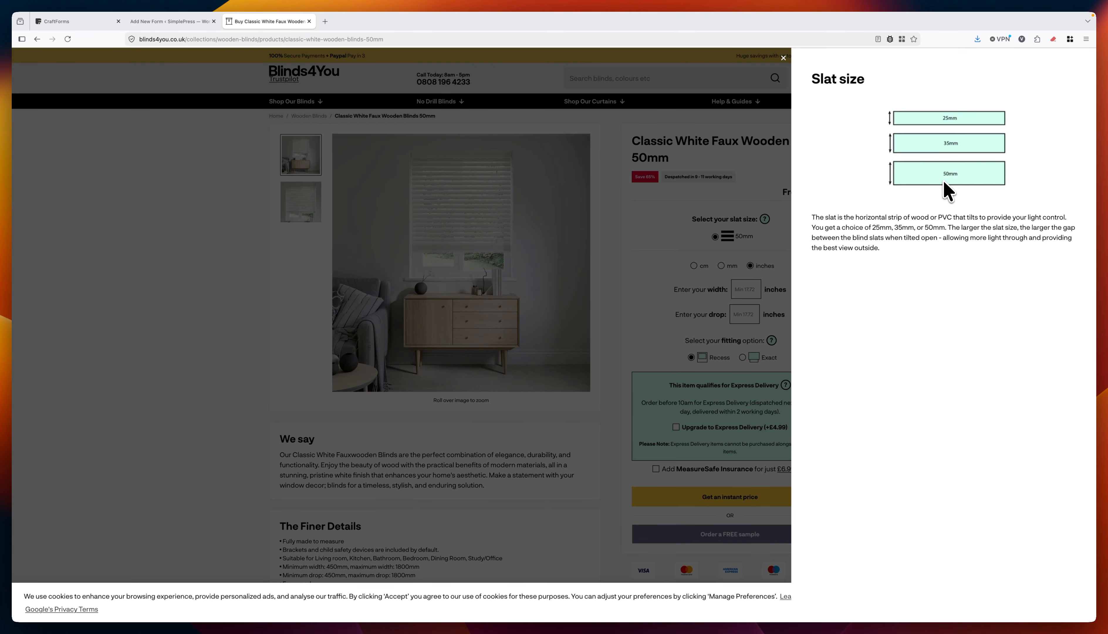
click(783, 57)
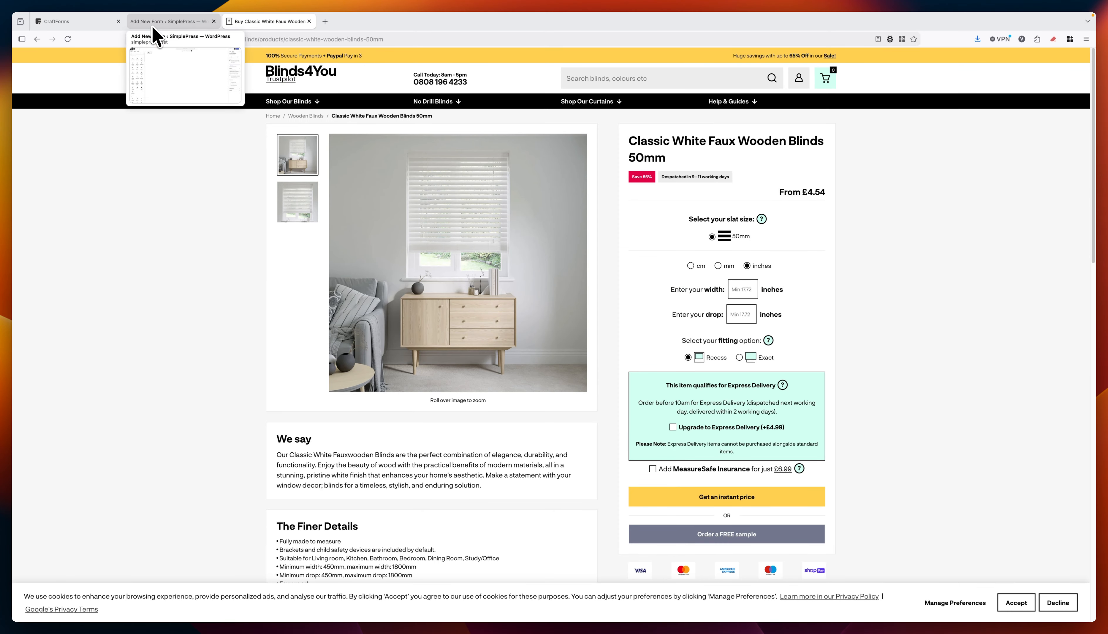
- Return to the WordPress form editor and insert a Radio Field block
click(153, 25)
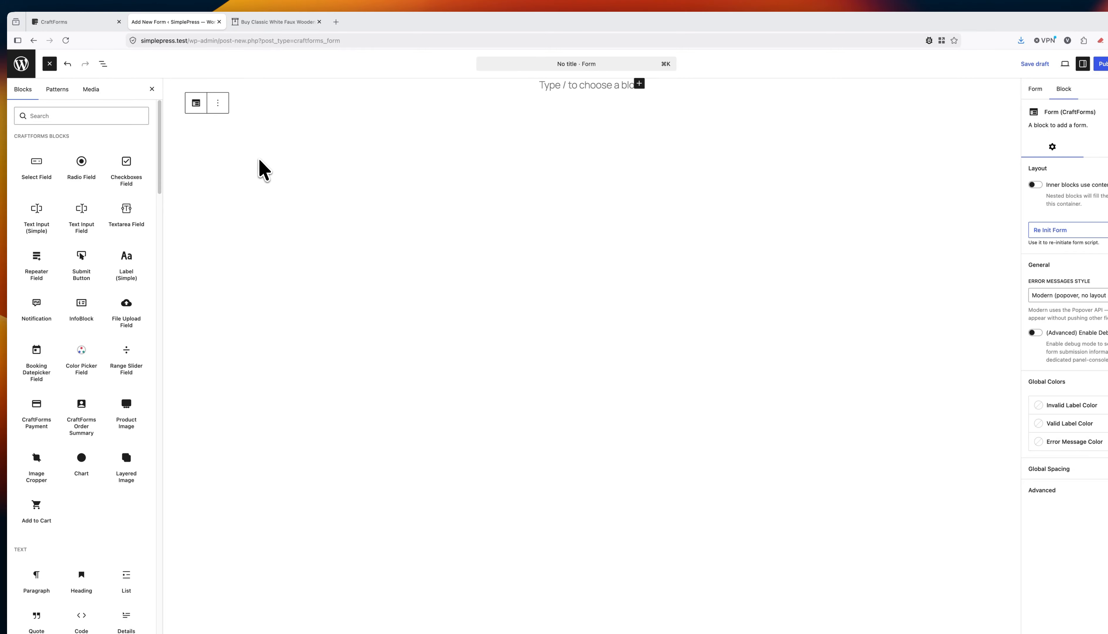
click(83, 165)
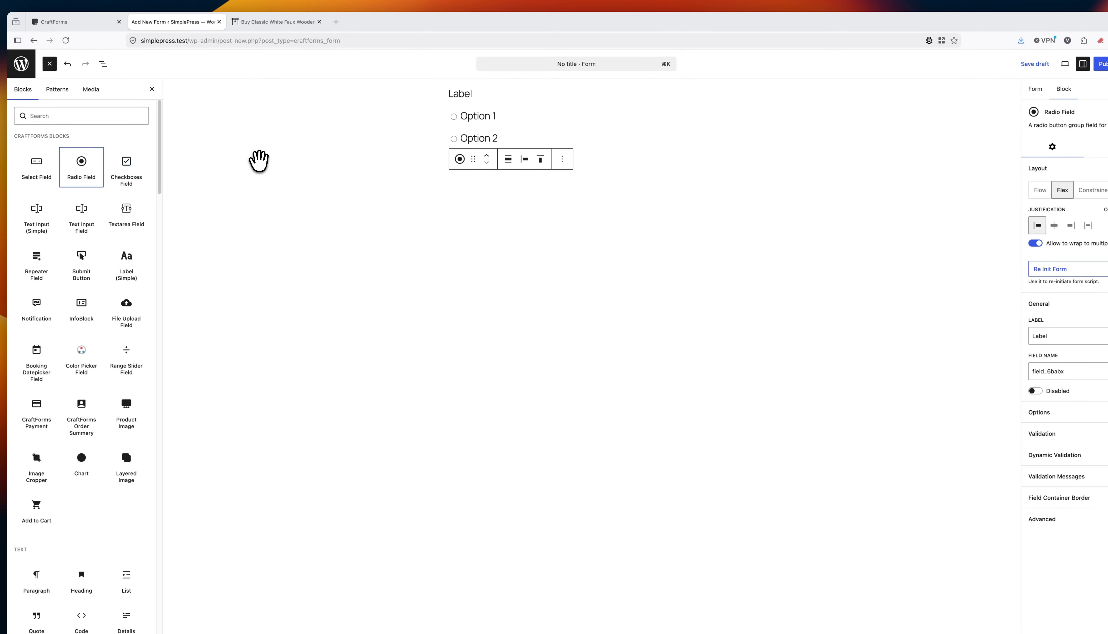
click(525, 116)
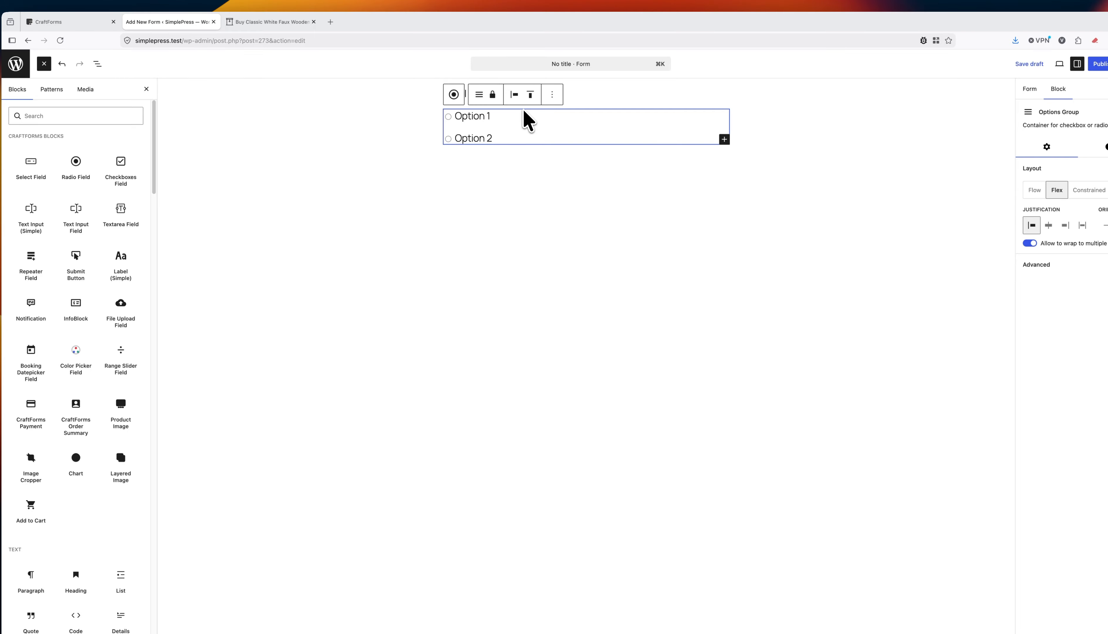
click(604, 104)
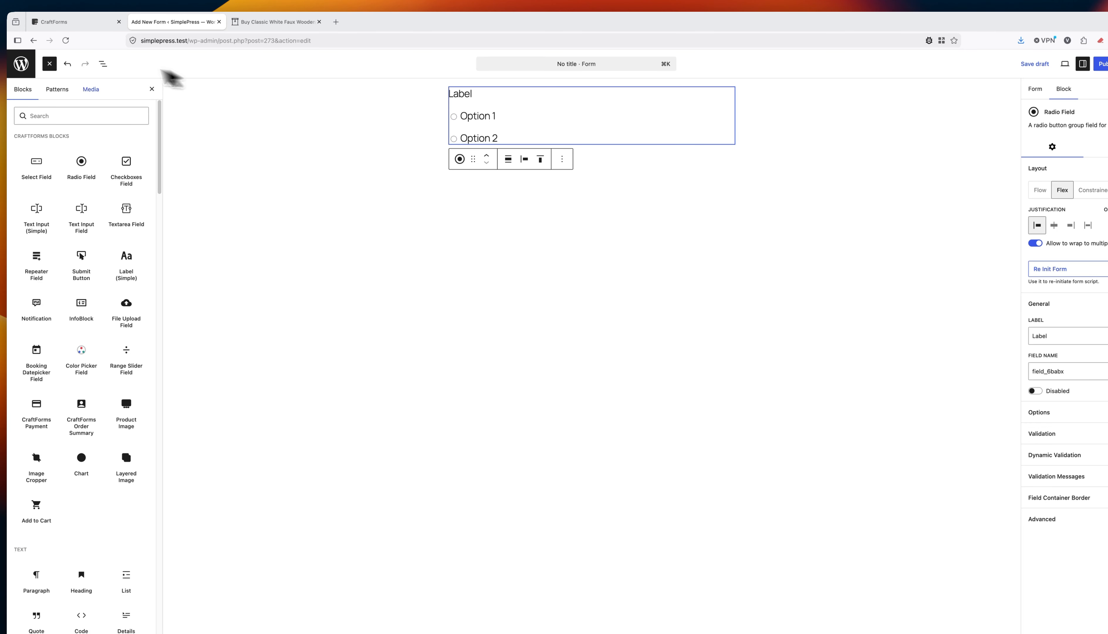
- Nest the Radio Field inside the Form (CraftForms) block in the block structure
click(103, 63)
click(152, 124)
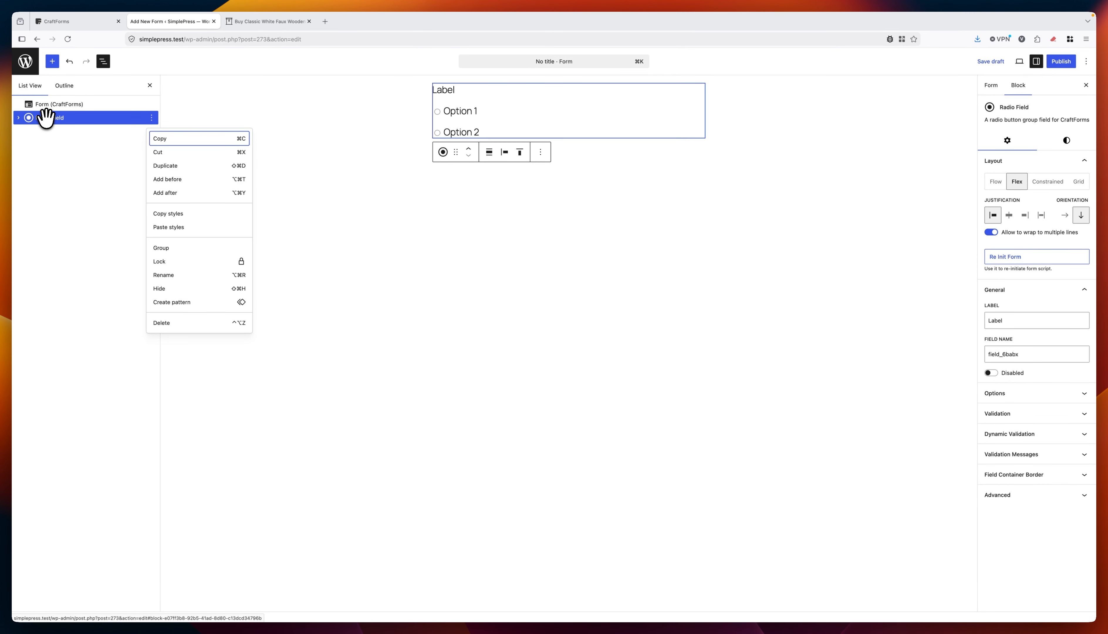
drag(46, 118, 57, 106)
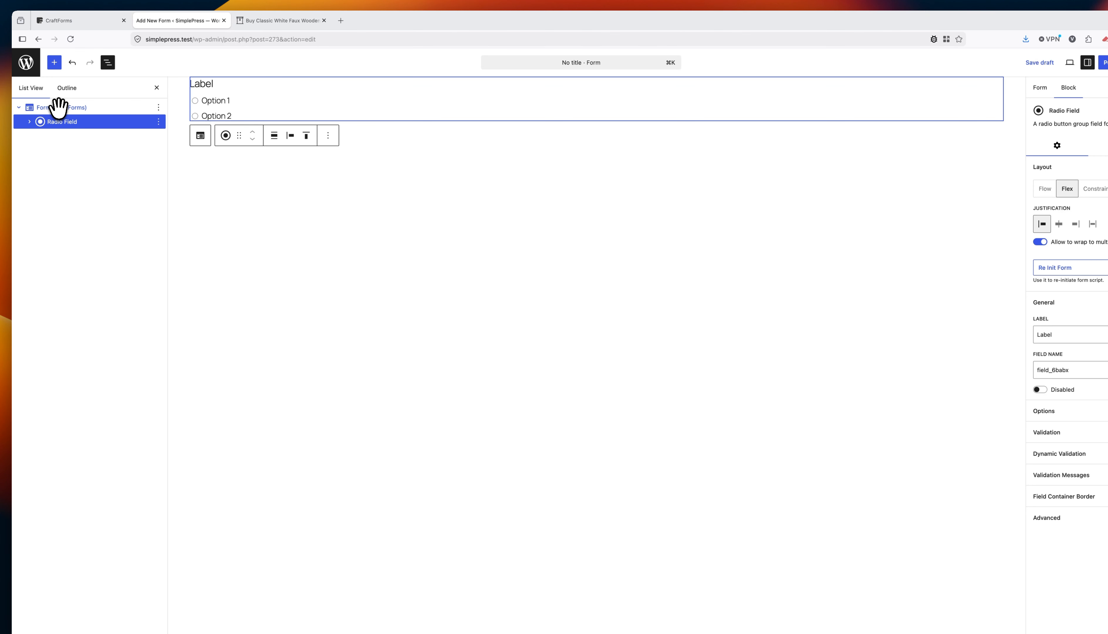
- Wrap the Radio Field in a Group and turn off the group's inner blocks content width setting
click(158, 122)
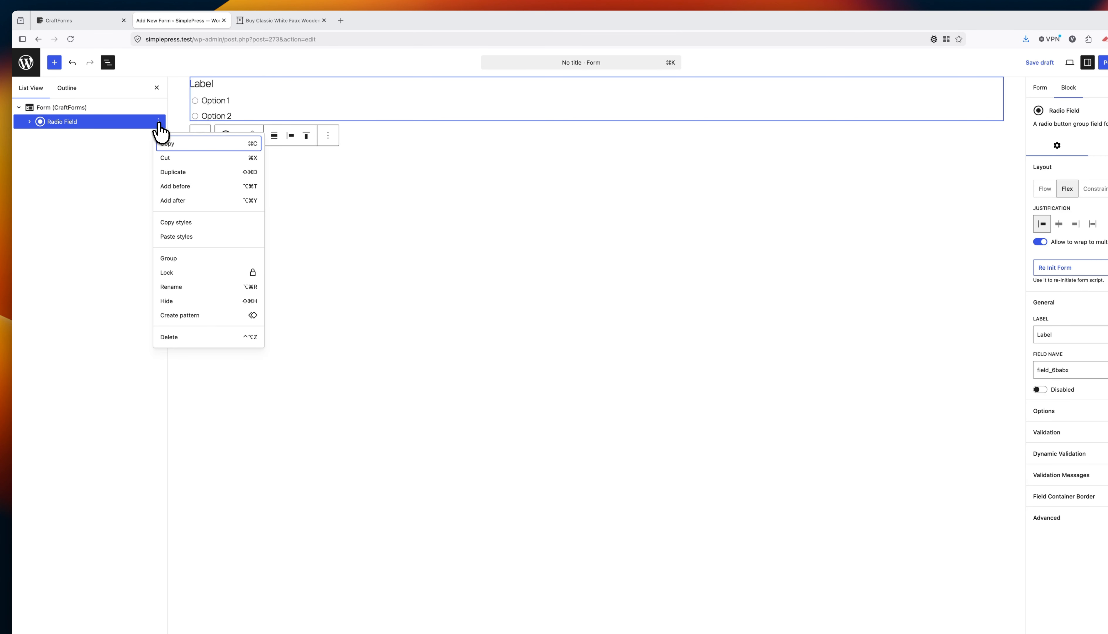
click(180, 258)
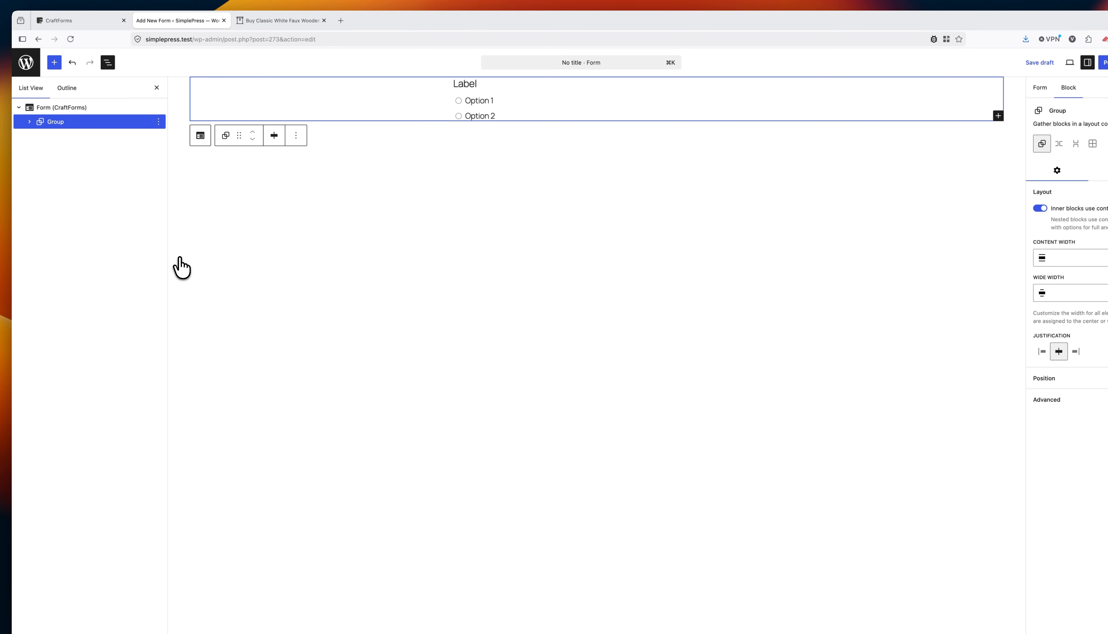
click(1040, 208)
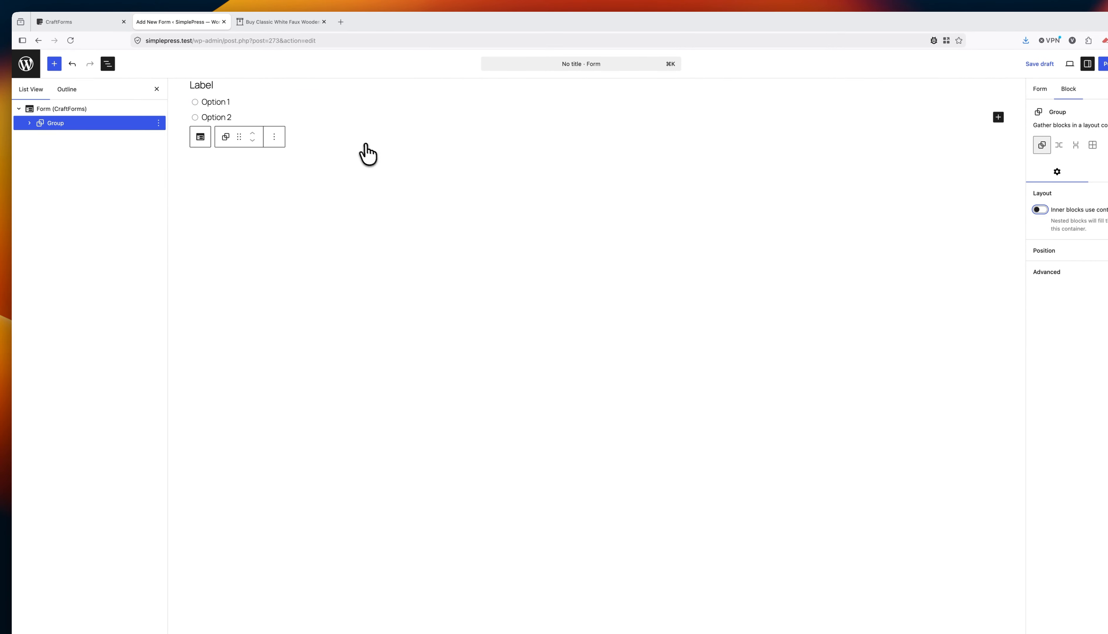
- Label the Radio Field "Select your slat size" and set its field name to slat_size
click(233, 85)
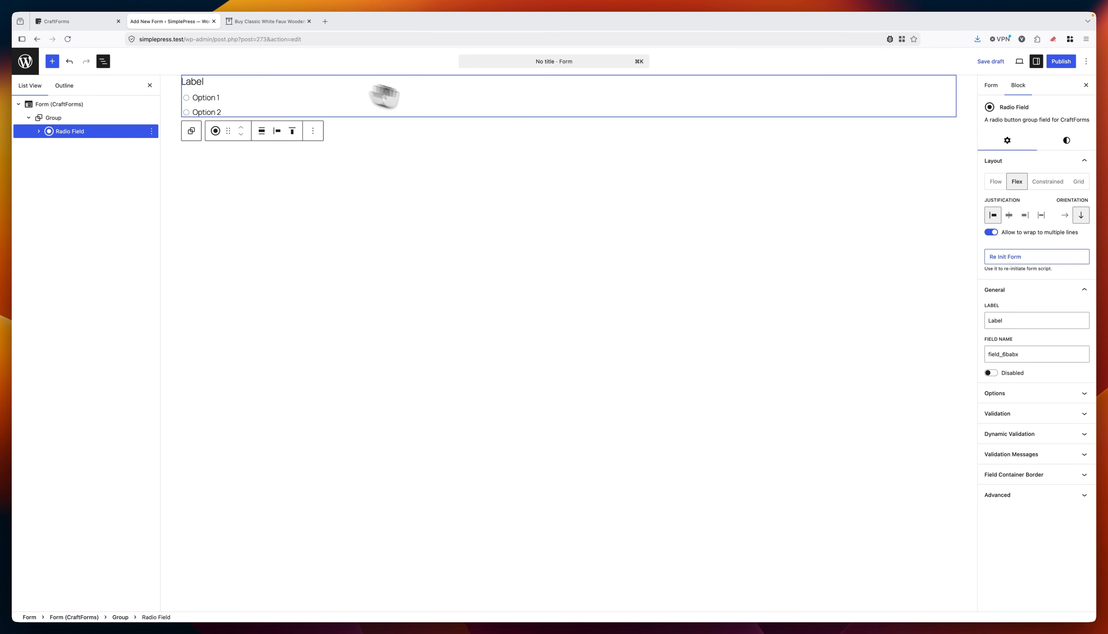
click(1011, 320)
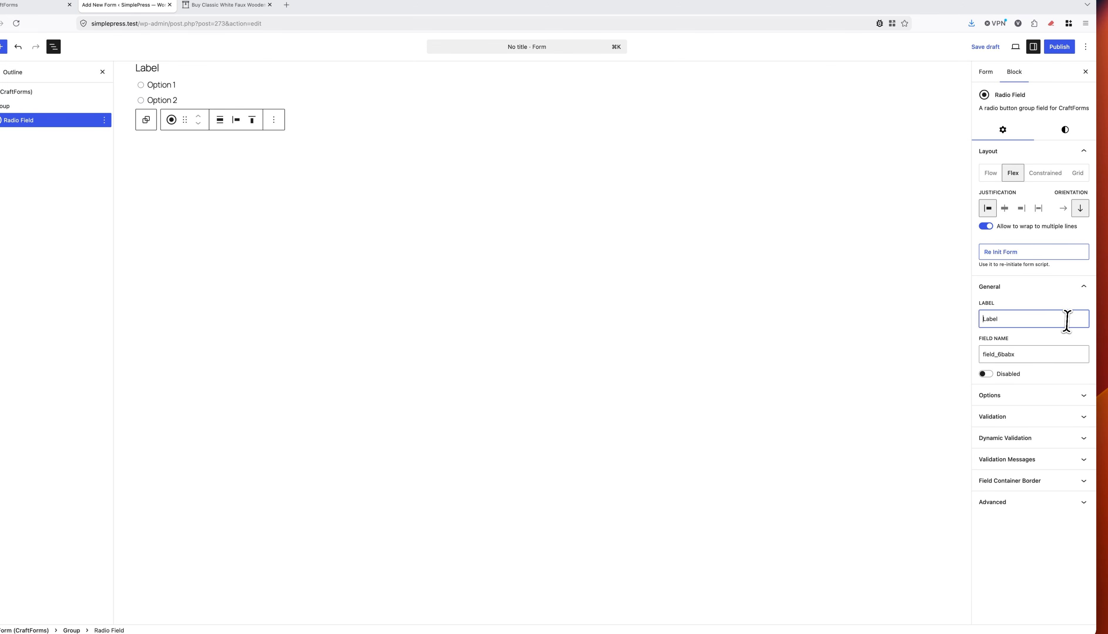
text(Select your slat size)
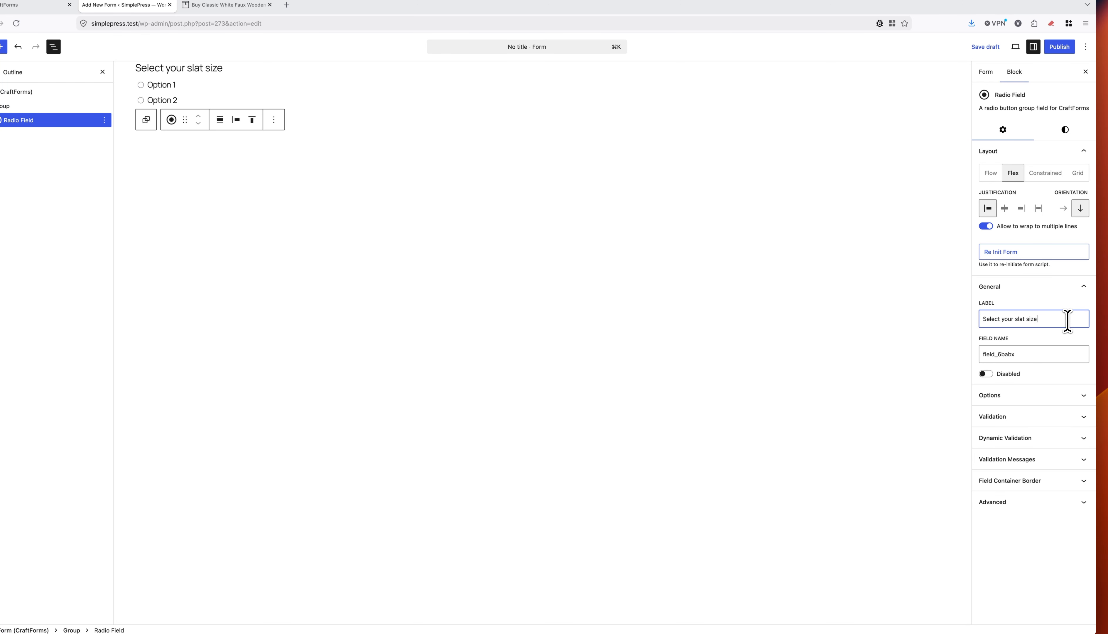
drag(1036, 354, 967, 355)
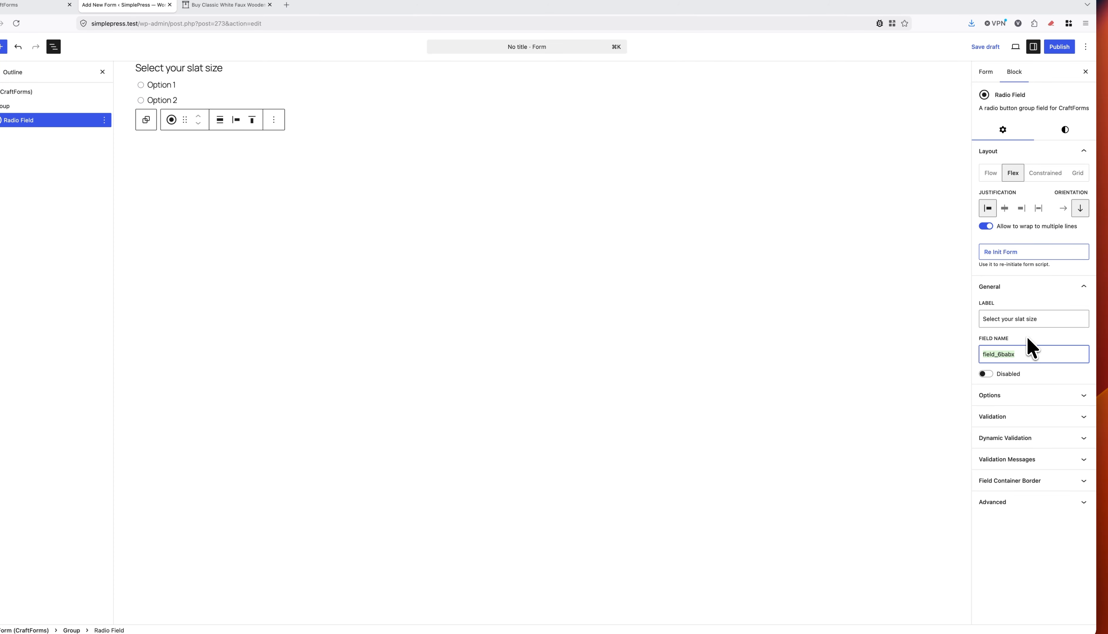
text(slat_size)
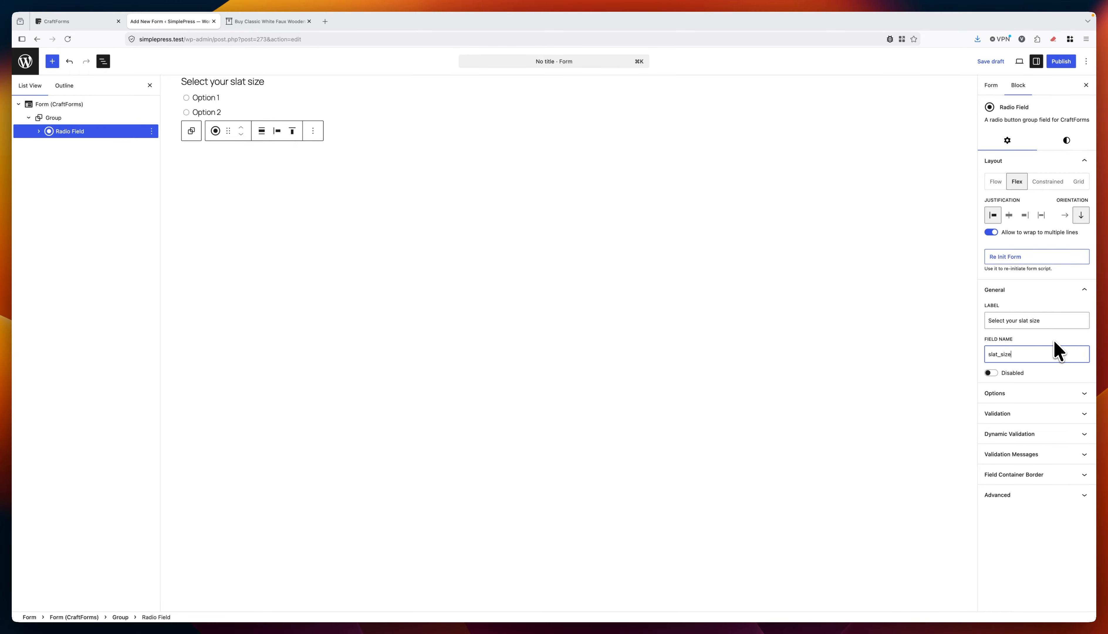
- Set the option style of the slat size field to Text Swatches
click(1037, 394)
click(1040, 414)
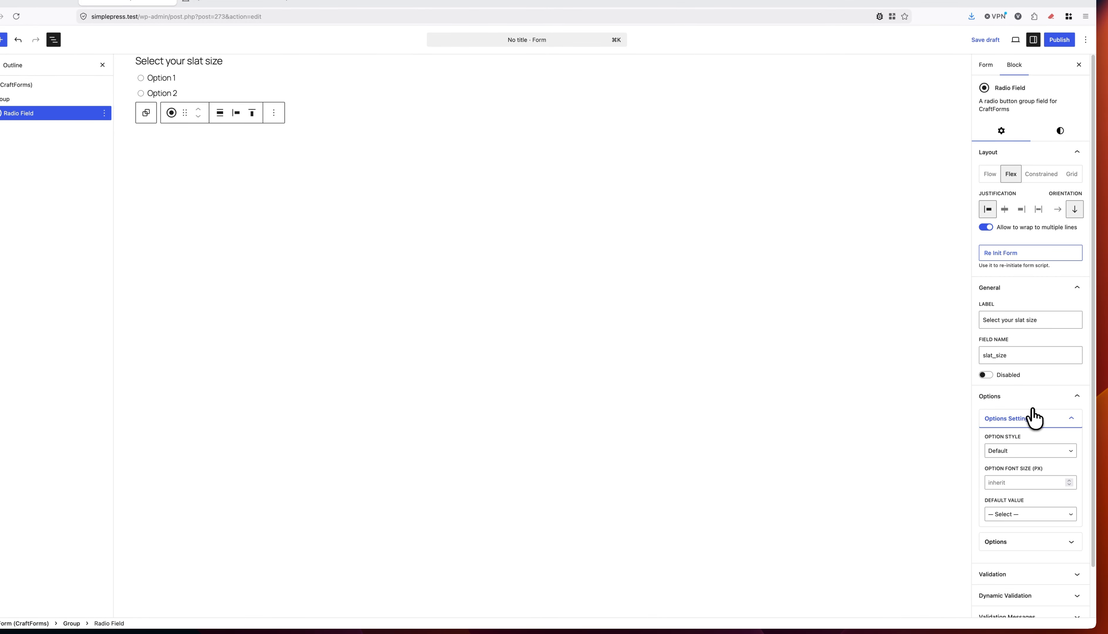
scroll(1031, 381, down, 2)
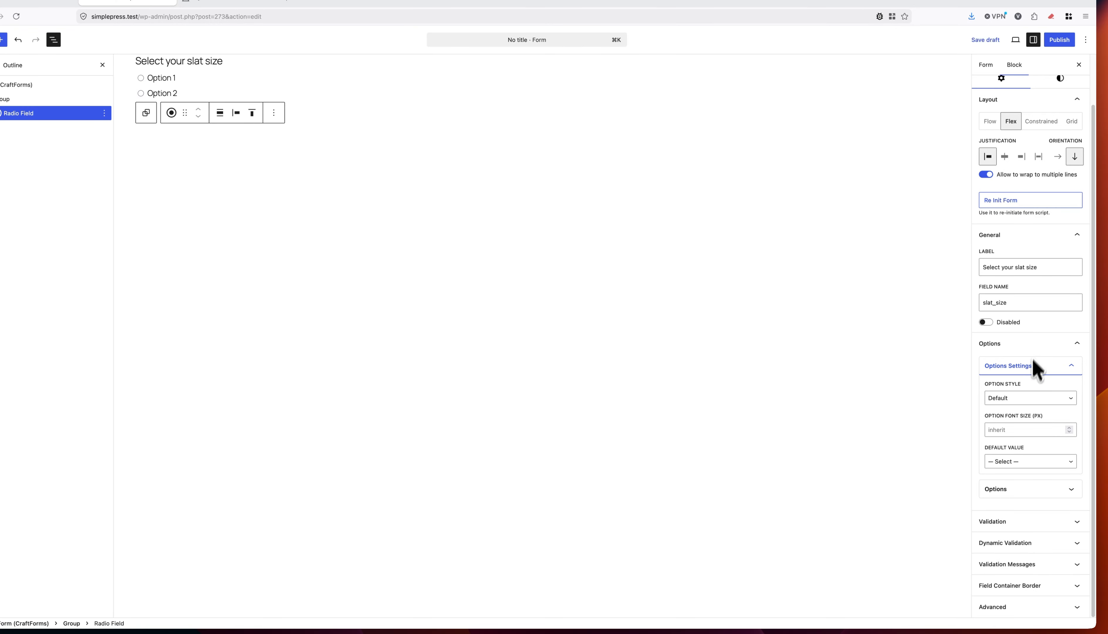
click(1024, 398)
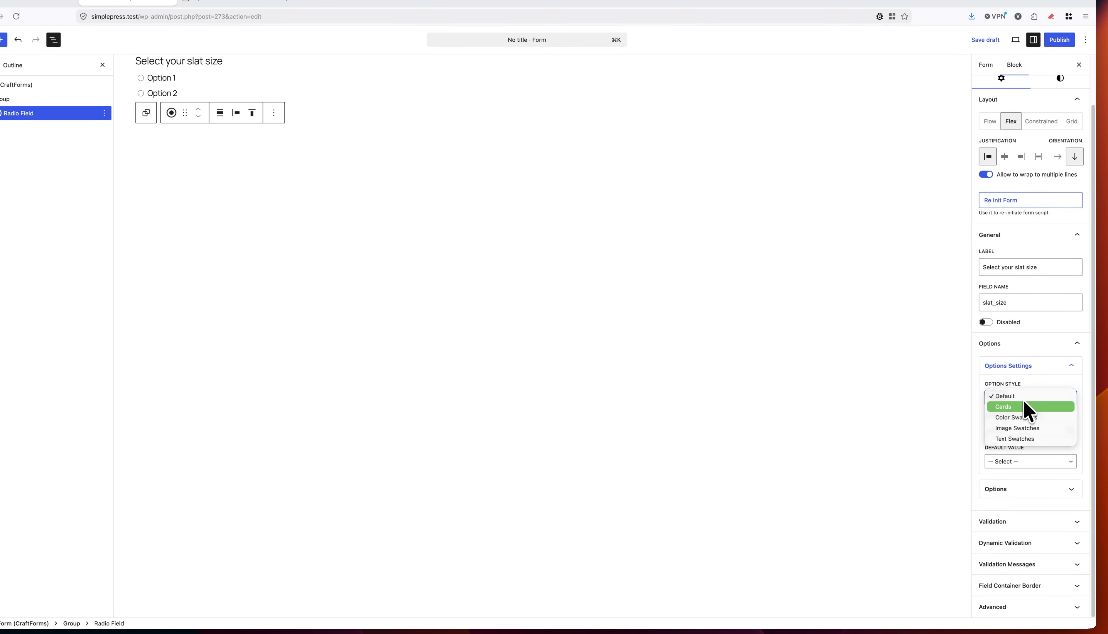
click(1029, 438)
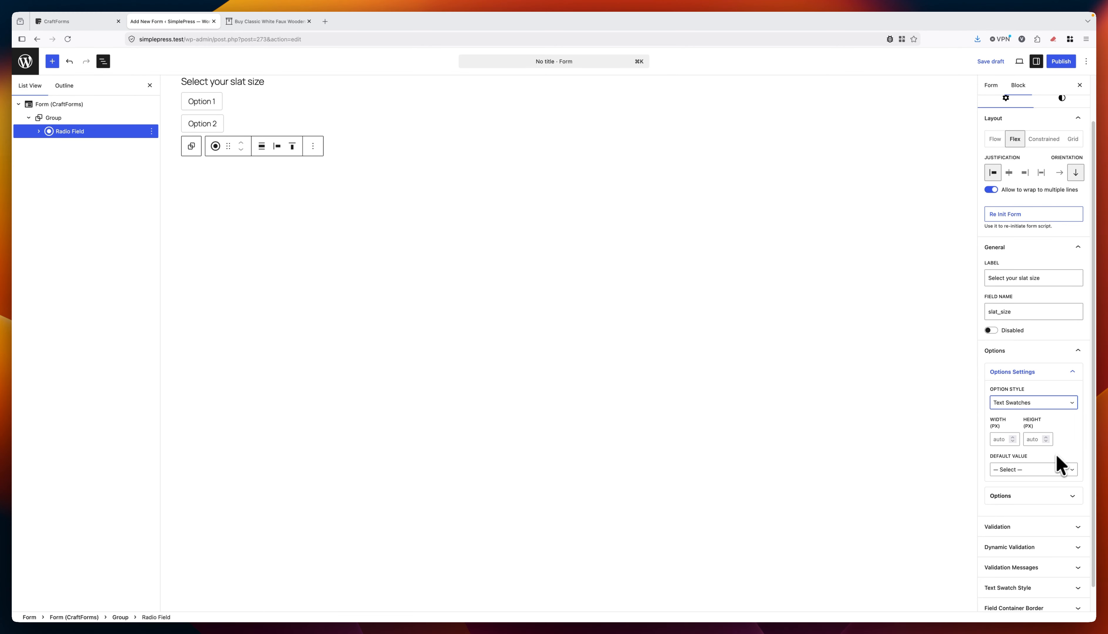
- Remove Option 1 from the slat size field's options
click(1026, 493)
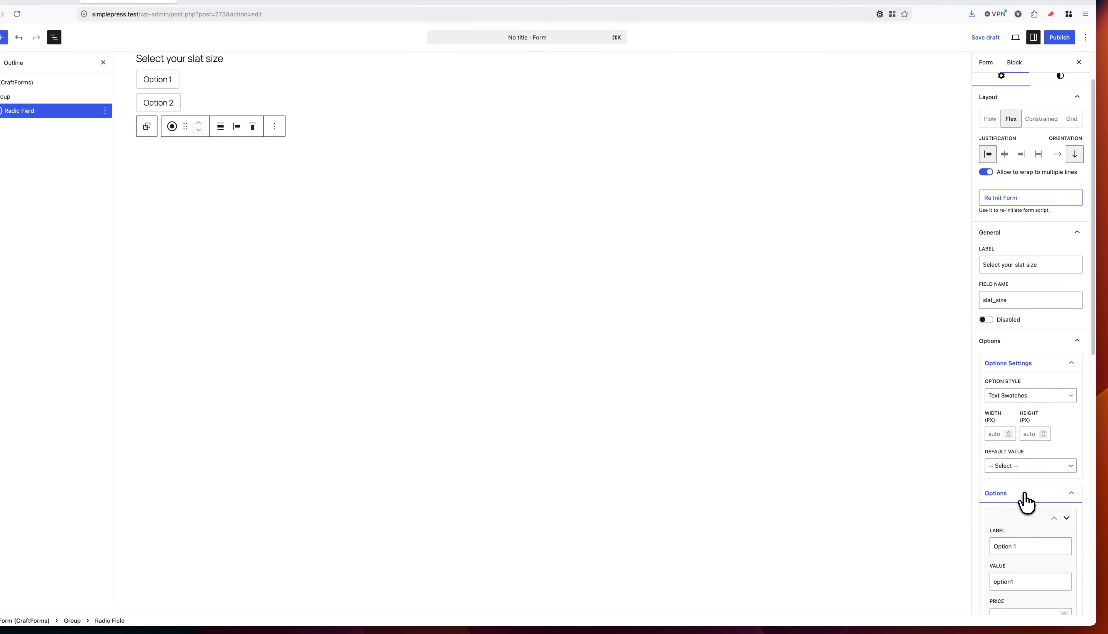
scroll(1053, 532, down, 8)
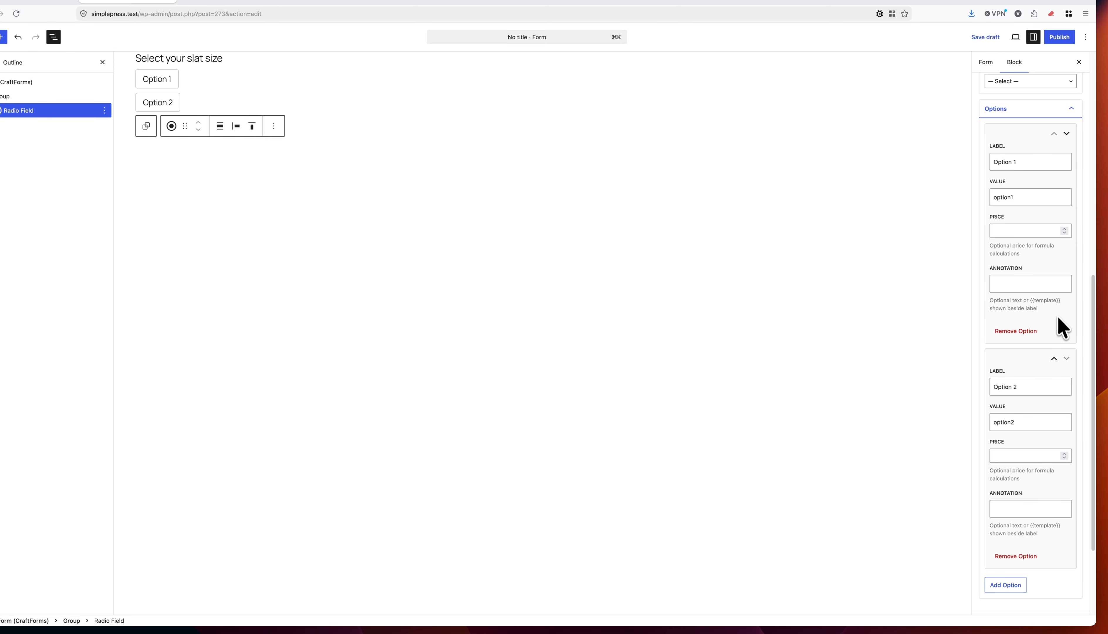
click(1013, 336)
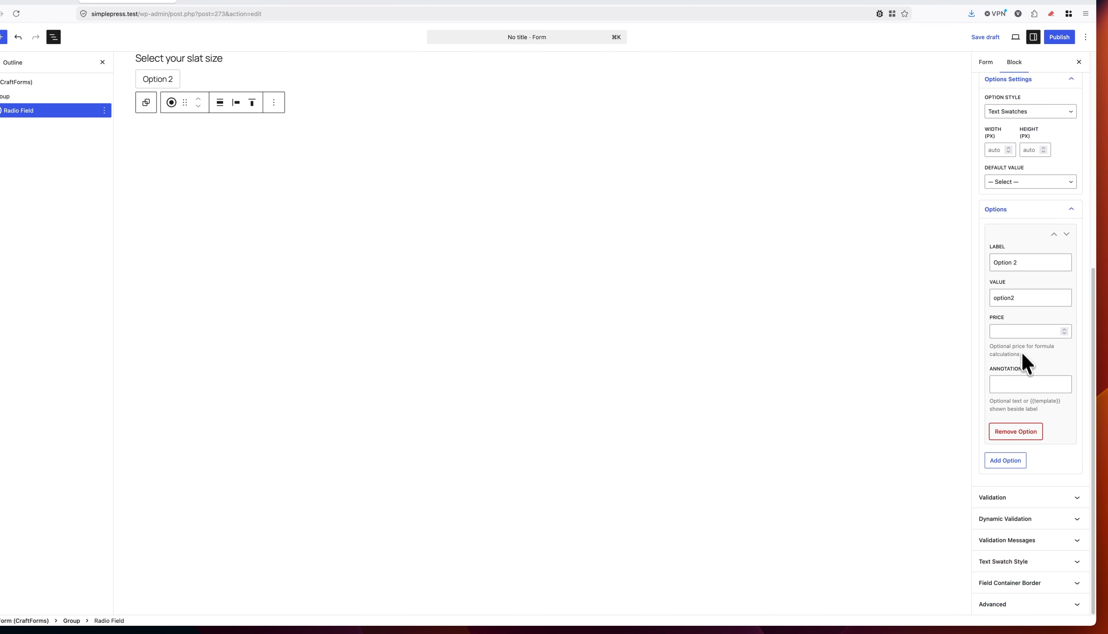
- Replace Option 2 of the slat size field with a new option labelled 35mm
click(1015, 431)
click(1005, 460)
scroll(1026, 434, down, 4)
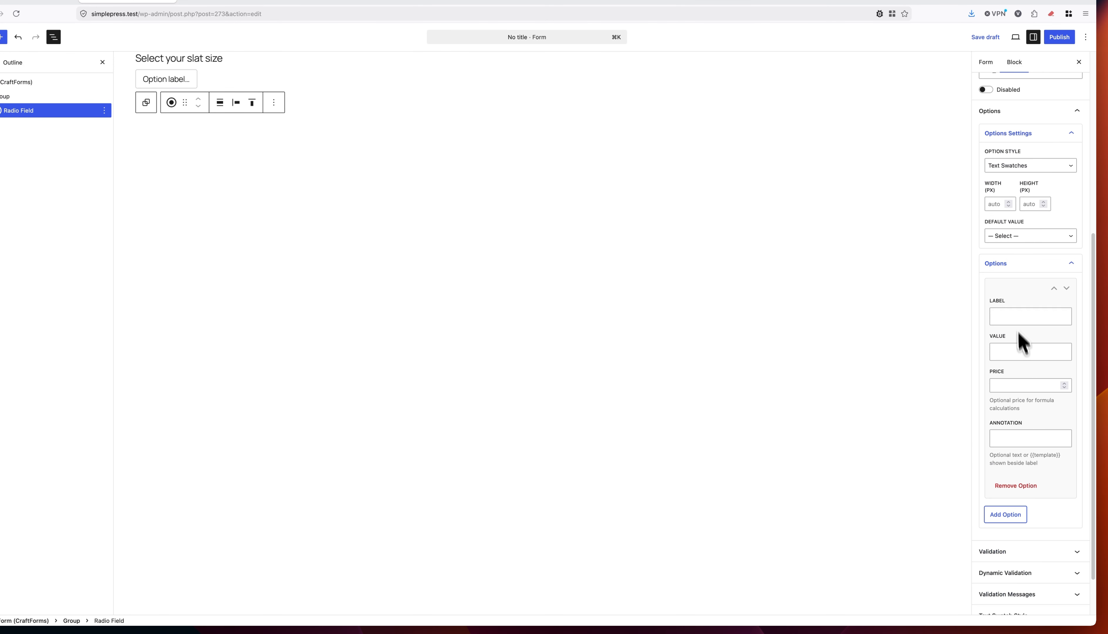
click(1014, 316)
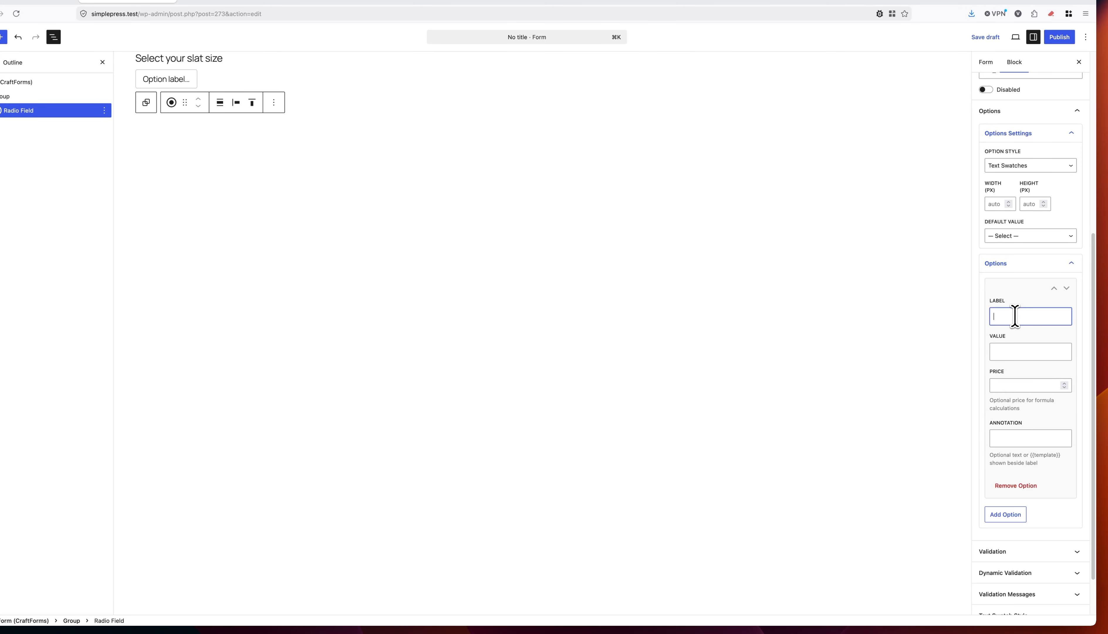
text(35mm)
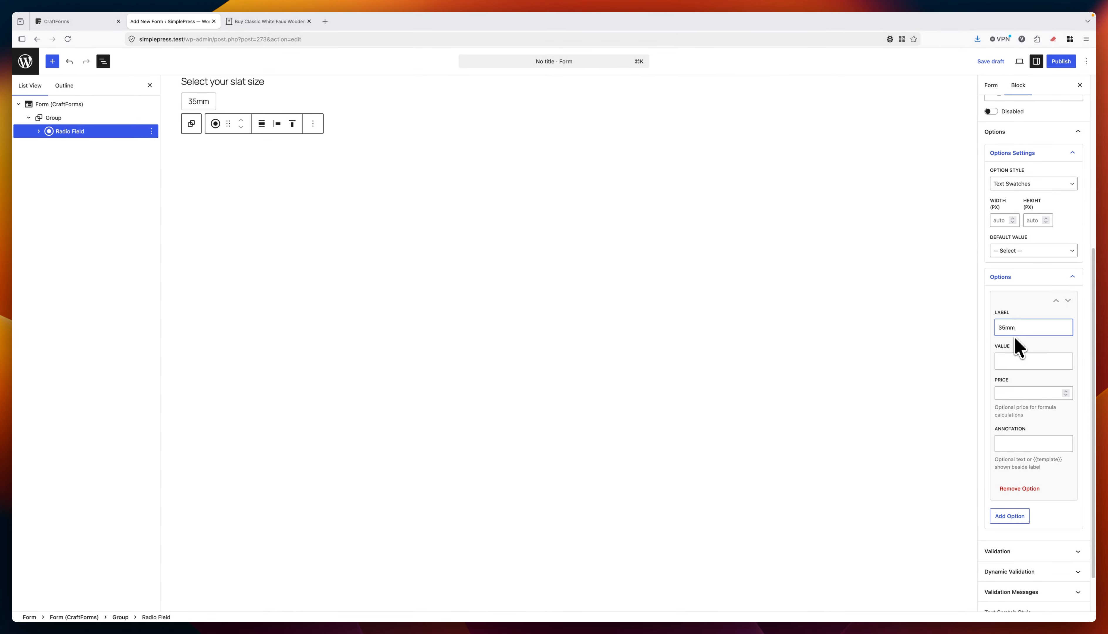
- Add a second slat size option labelled 50mm and make it the field's default value
click(1010, 516)
click(1027, 541)
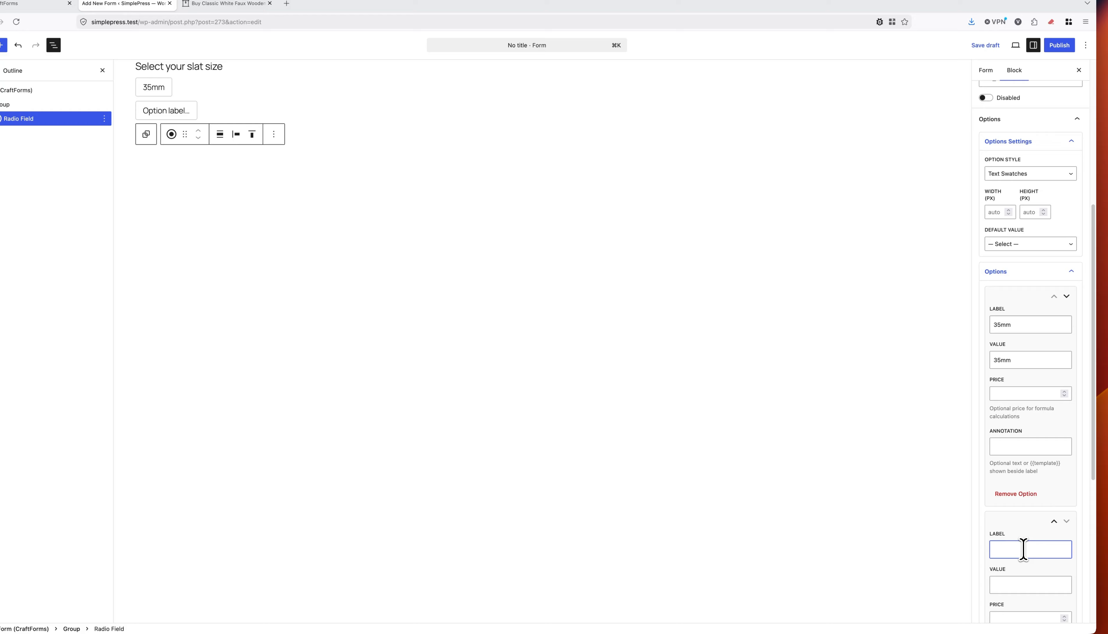
text(50mm)
click(1038, 506)
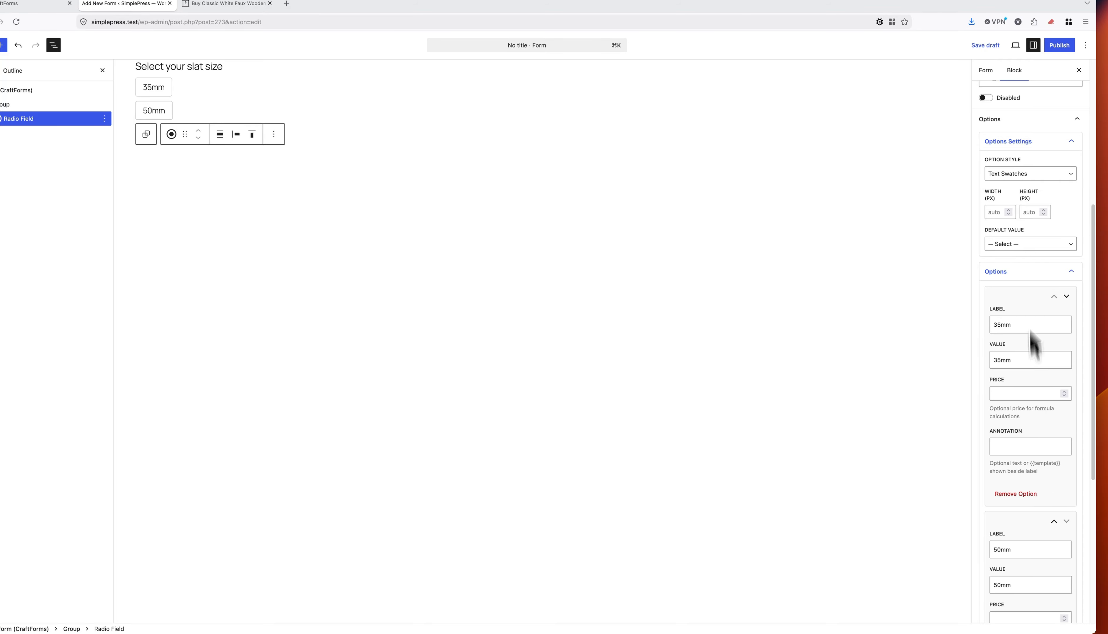
click(1025, 243)
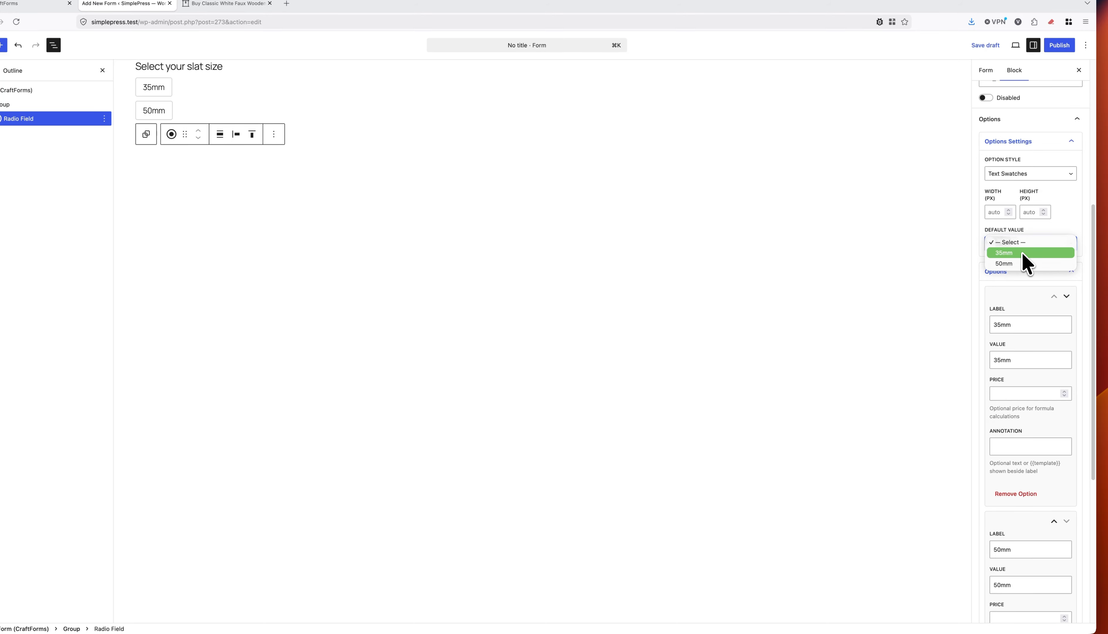
click(1021, 263)
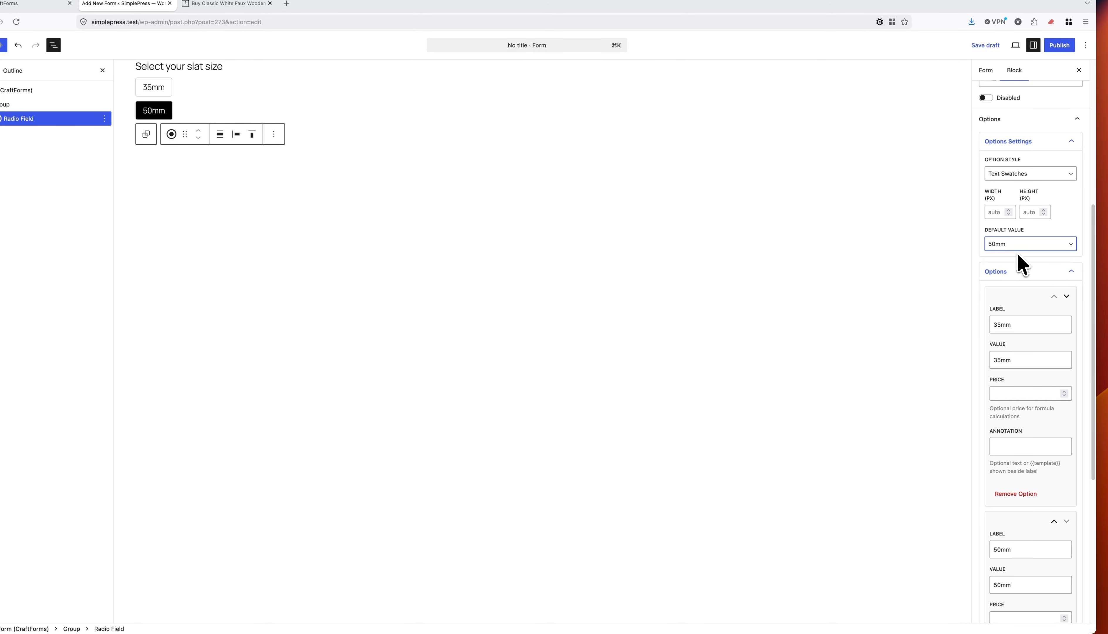
- Set the orientation of the slat size field's Options Group to horizontal
click(40, 137)
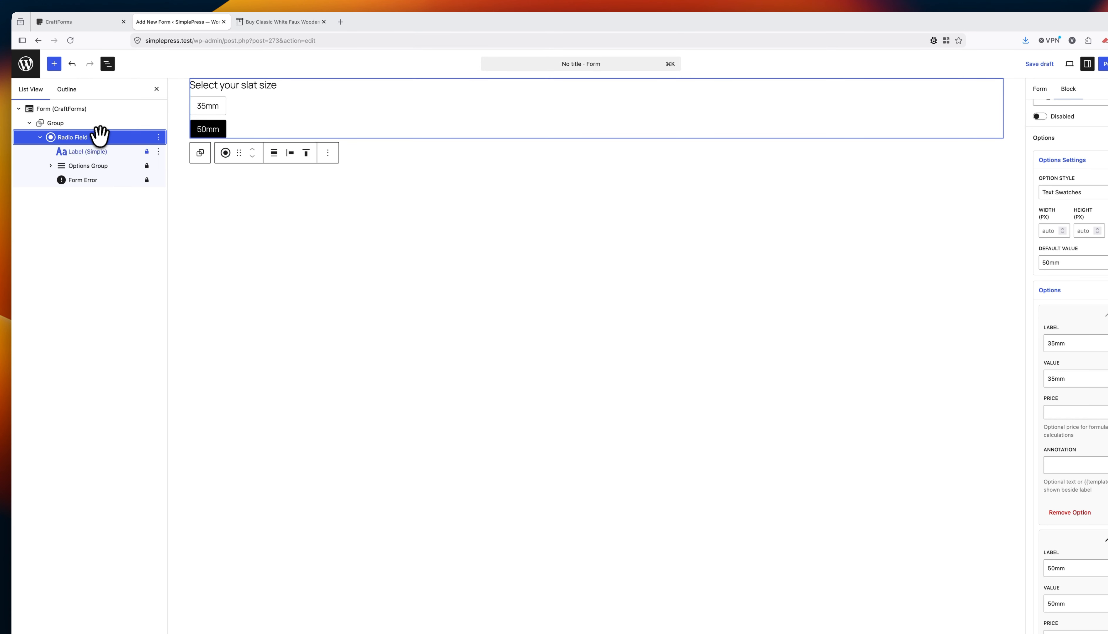
click(91, 164)
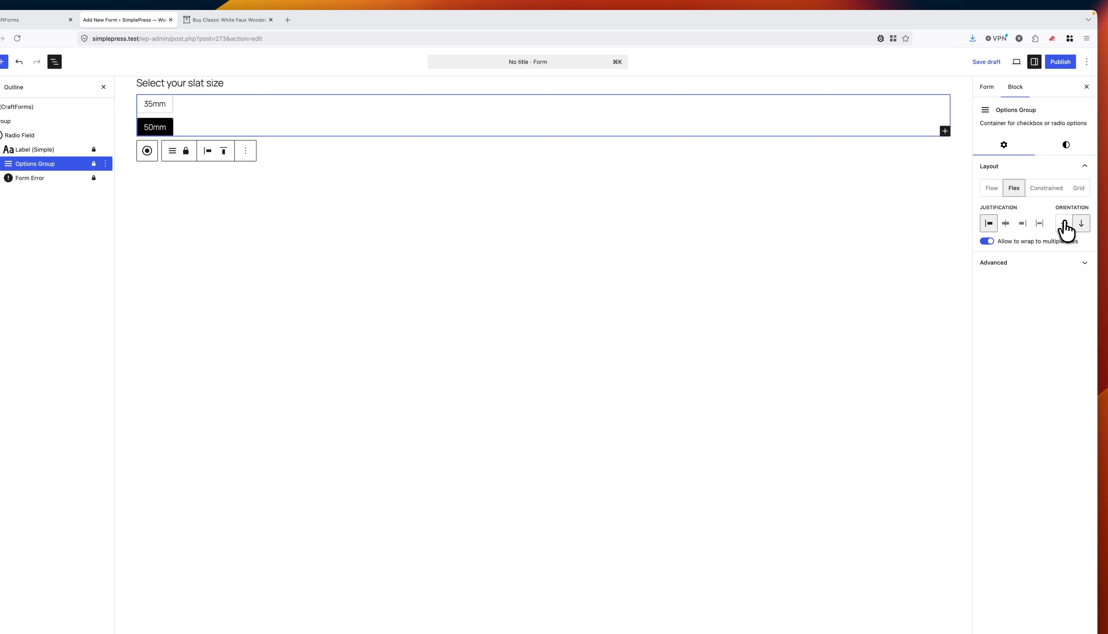
click(1065, 223)
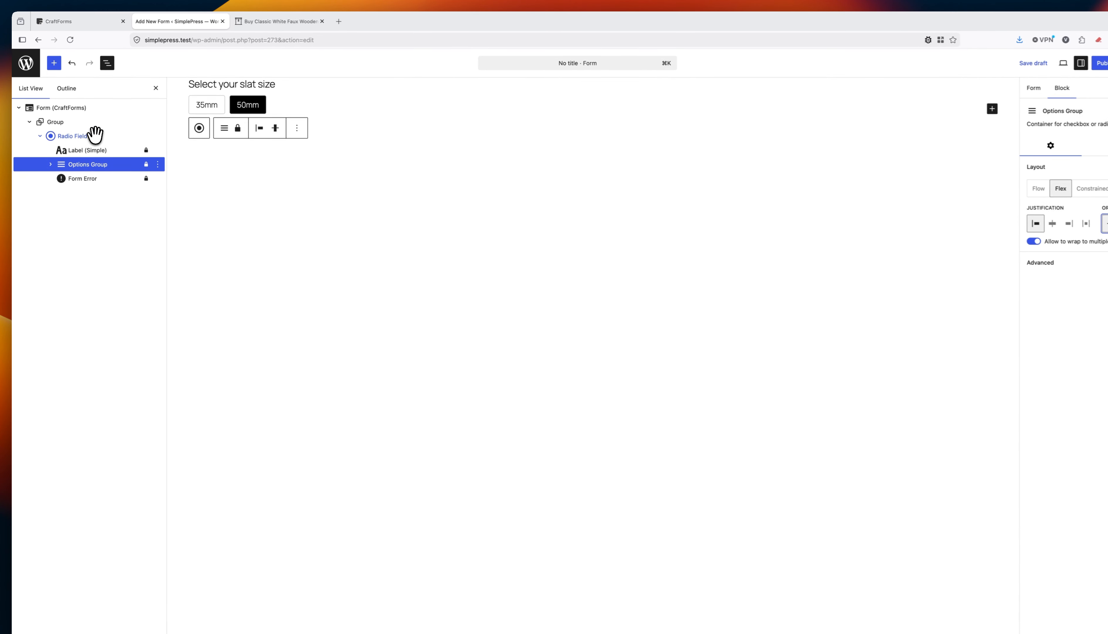
- Duplicate the Group that contains the slat size Radio Field
click(94, 134)
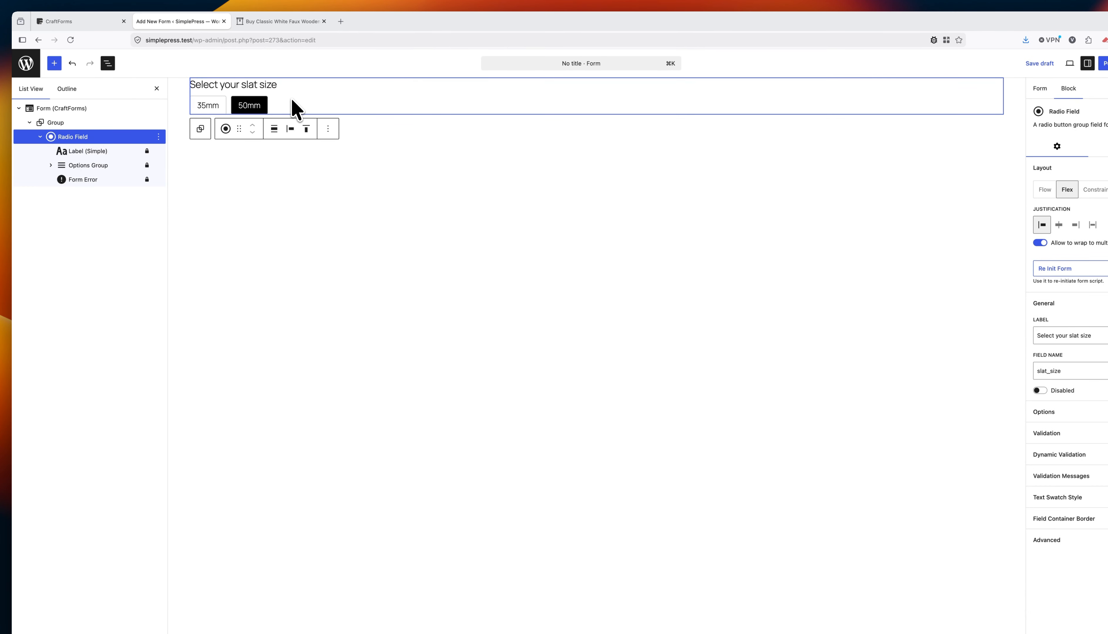
click(60, 122)
right_click(59, 122)
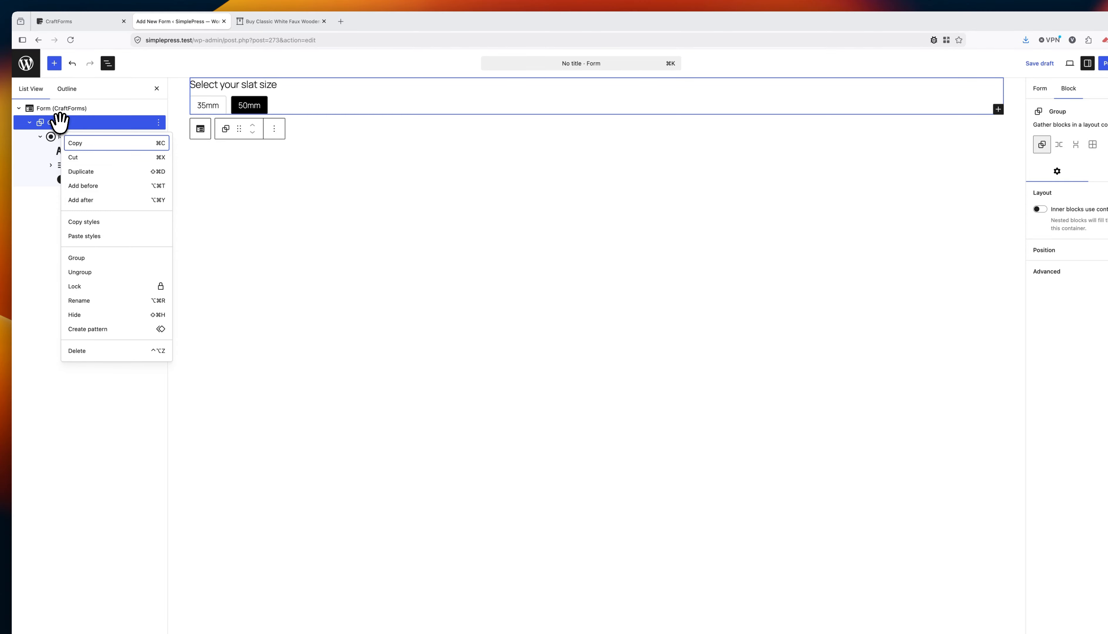
click(86, 173)
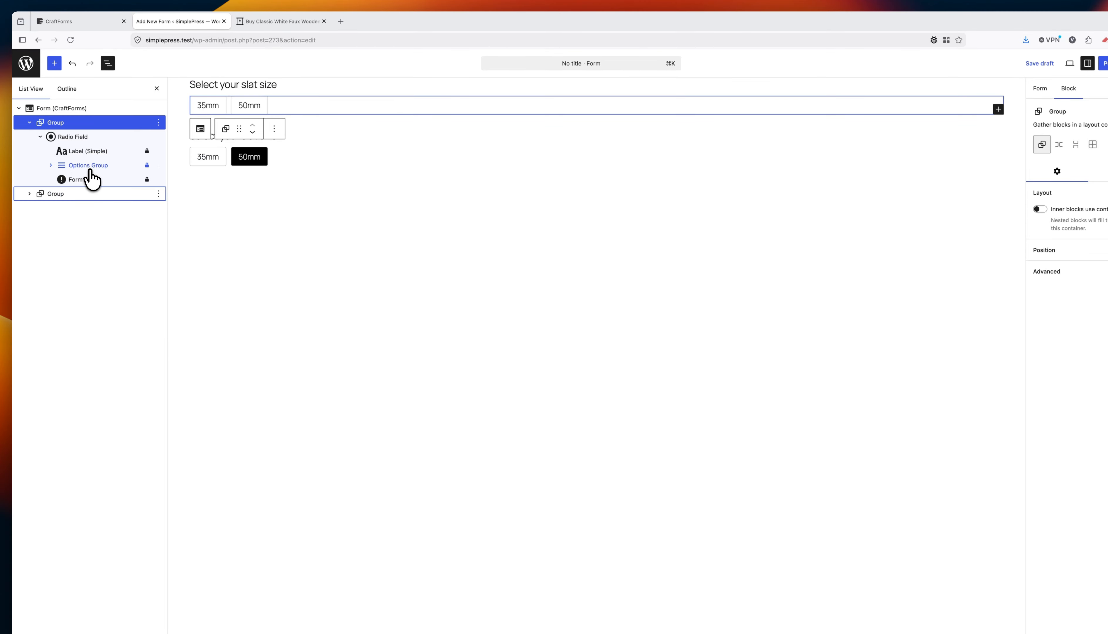
- Label the duplicated Radio Field "Measurement unit" and set its field name to unit
click(30, 194)
click(70, 206)
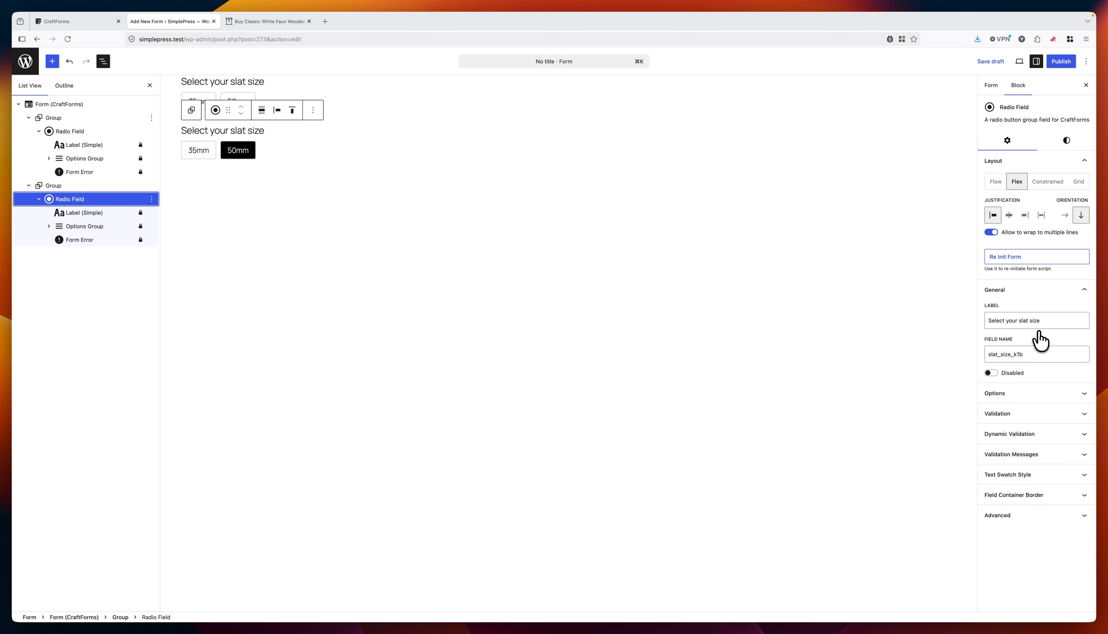
click(1049, 323)
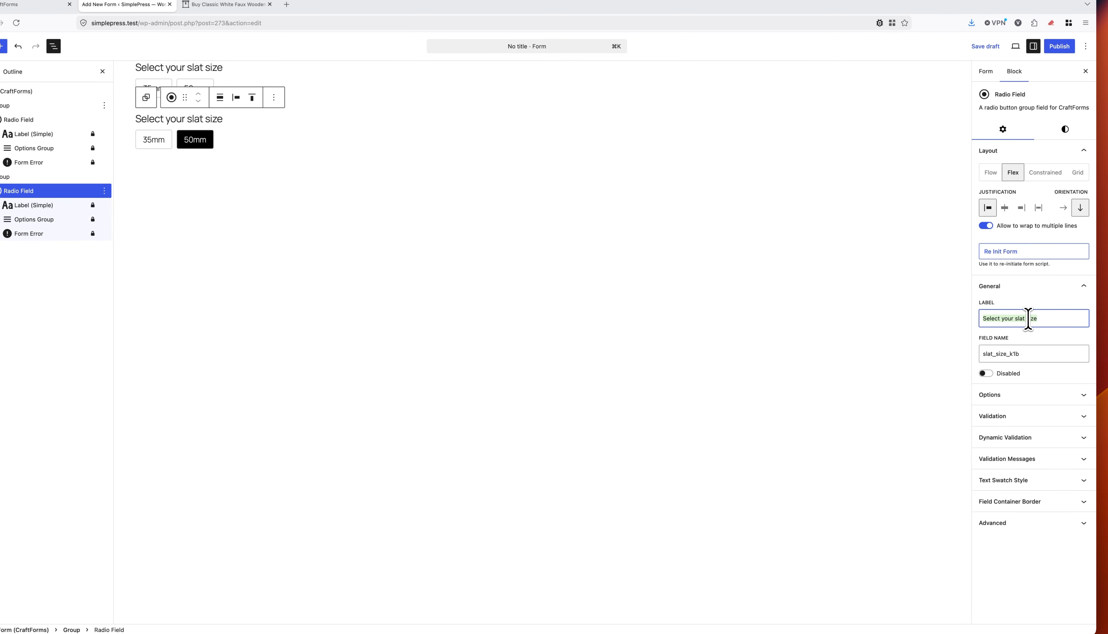
text(Measurement unit)
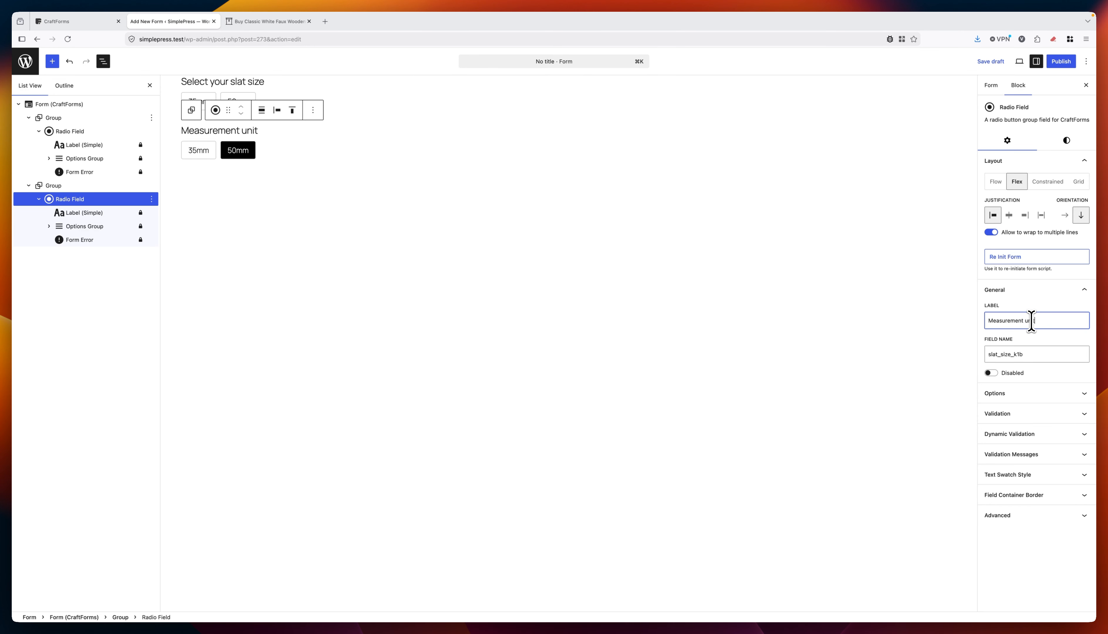
drag(1033, 353, 969, 353)
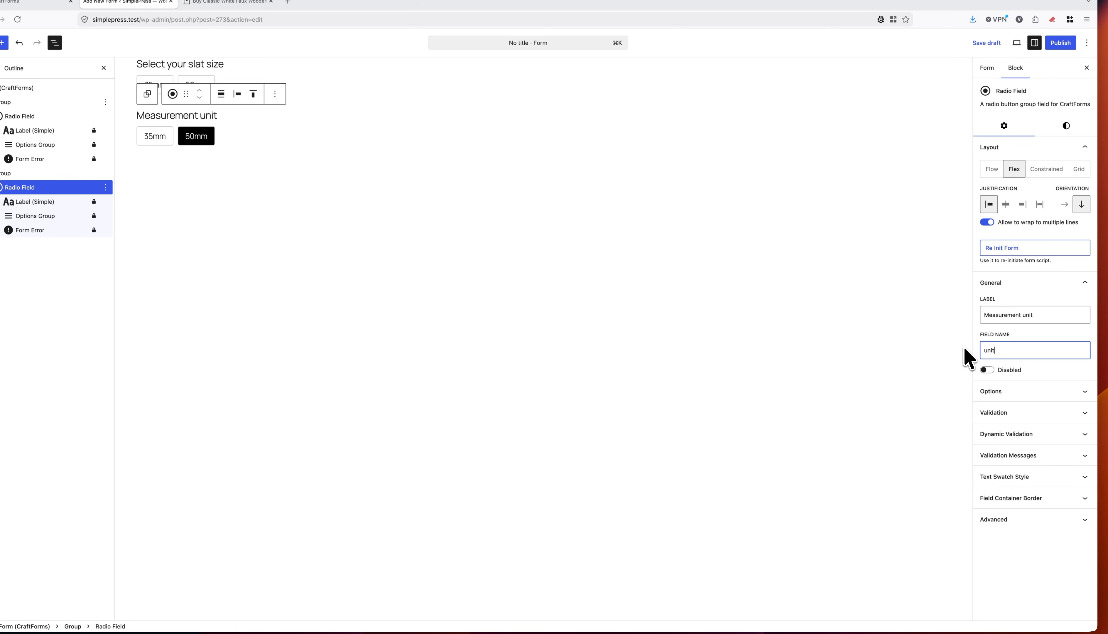
- Remove the copied 35mm and 50mm options from the Measurement unit field
click(1056, 396)
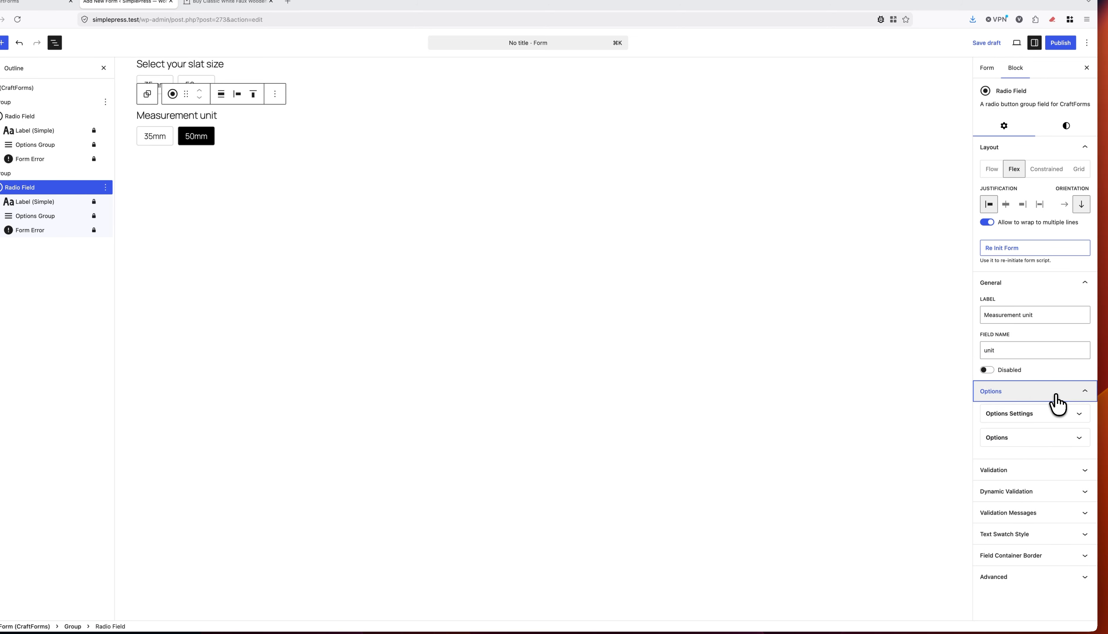
click(1056, 438)
scroll(1039, 387, down, 4)
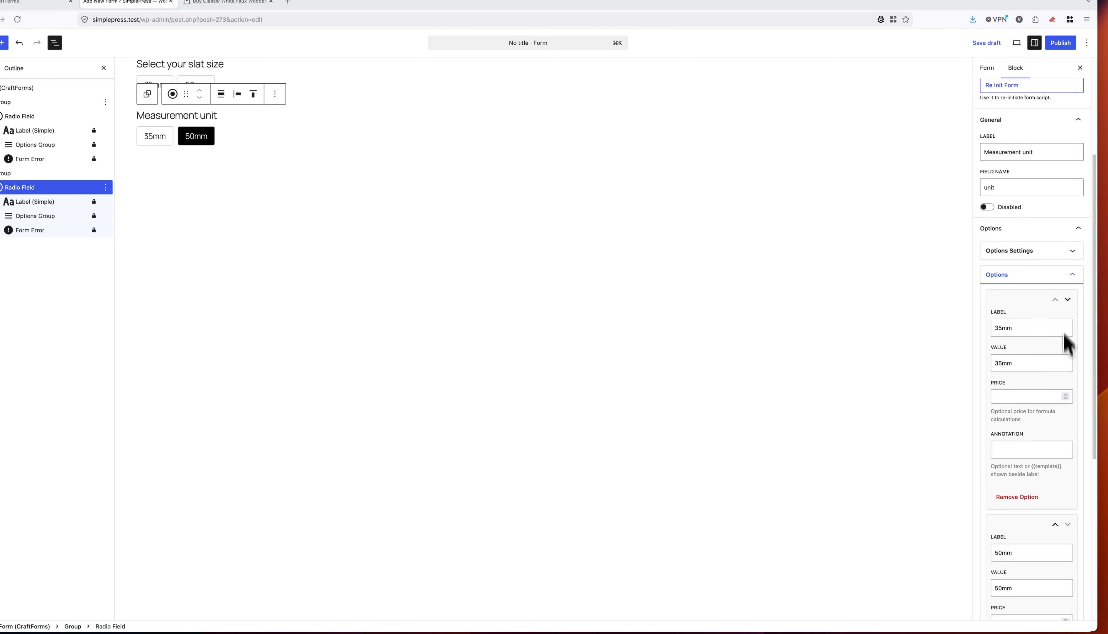
click(1016, 497)
click(1016, 497)
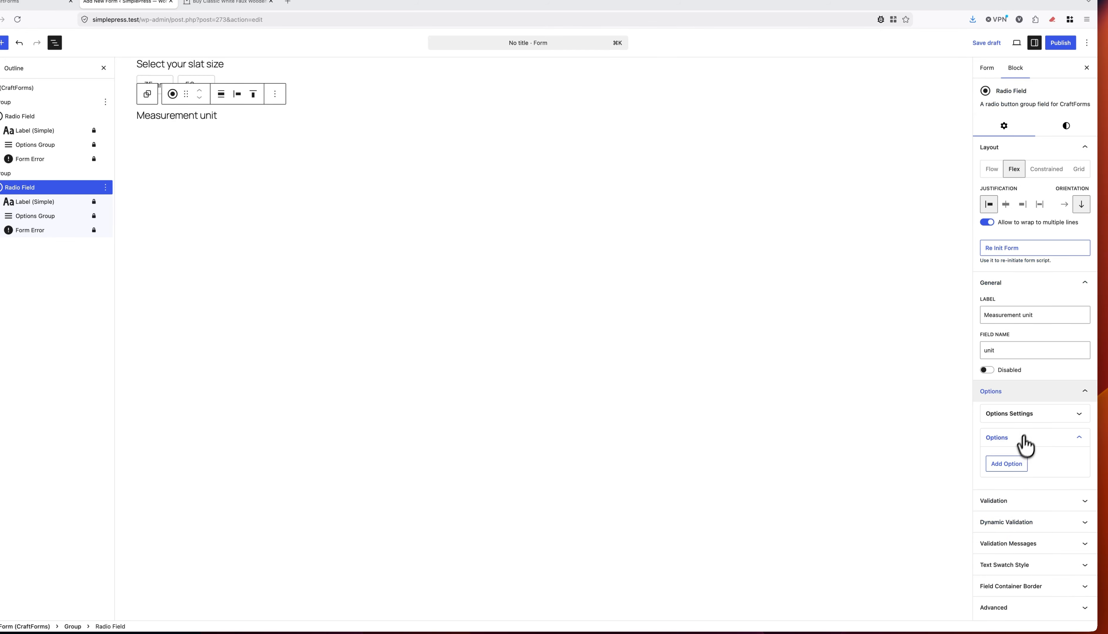
- Add three options labelled cm, mm and inches to the Measurement unit field
click(1011, 466)
scroll(1021, 404, down, 4)
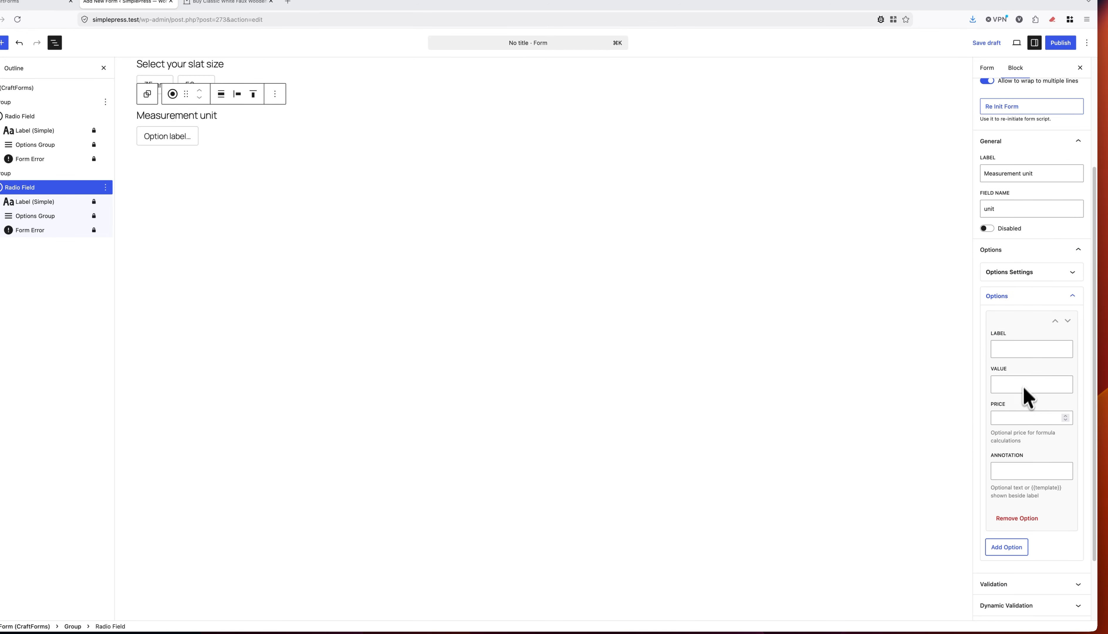
click(1031, 349)
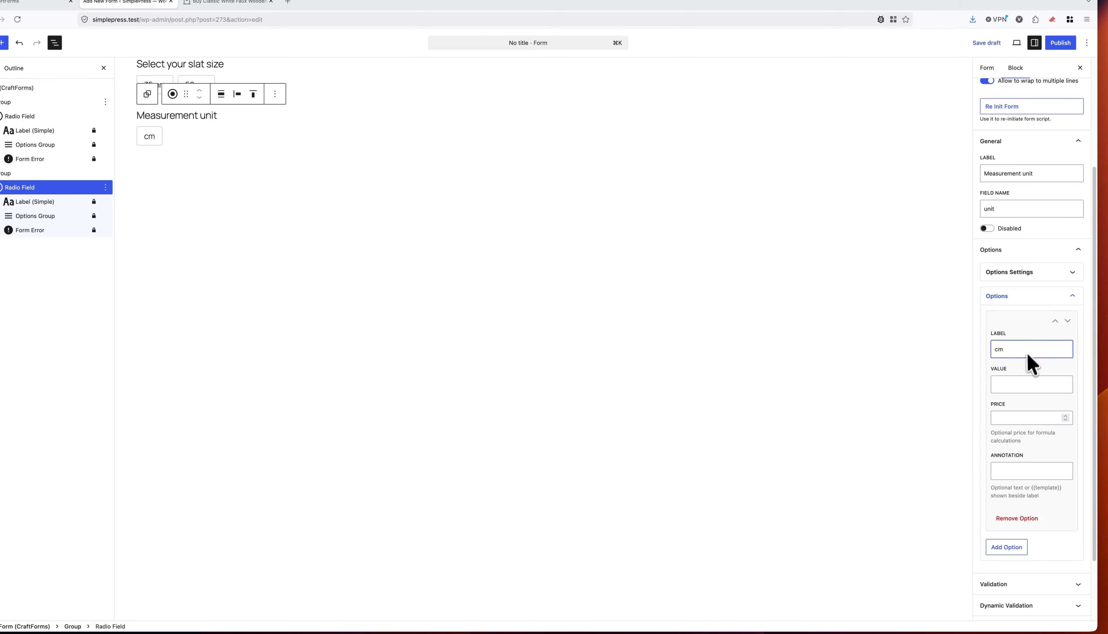
click(1008, 547)
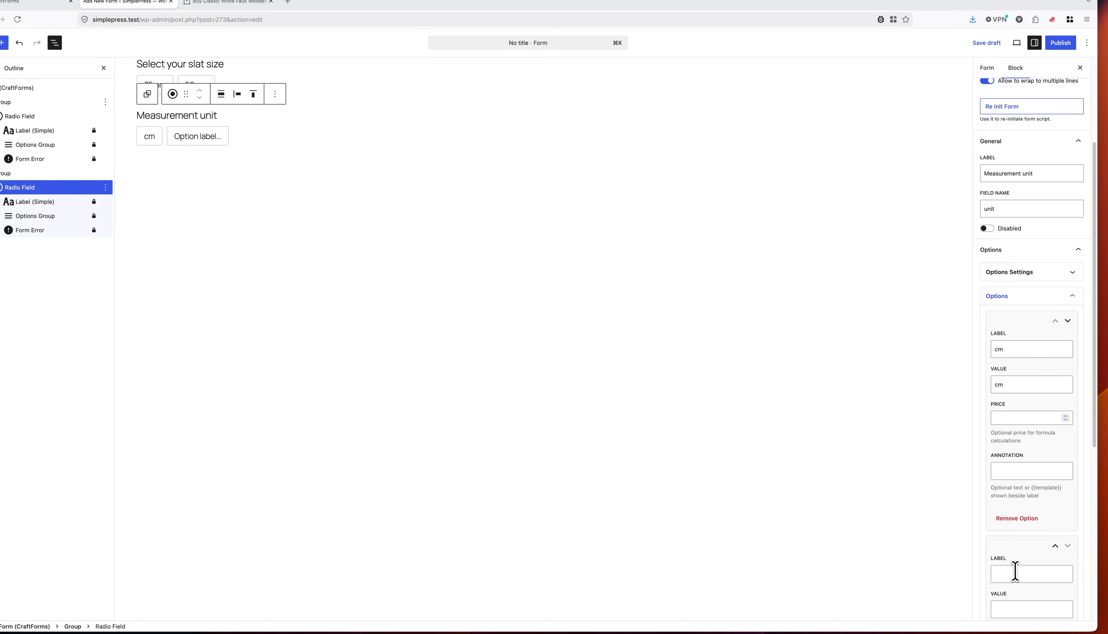
scroll(1027, 528, down, 8)
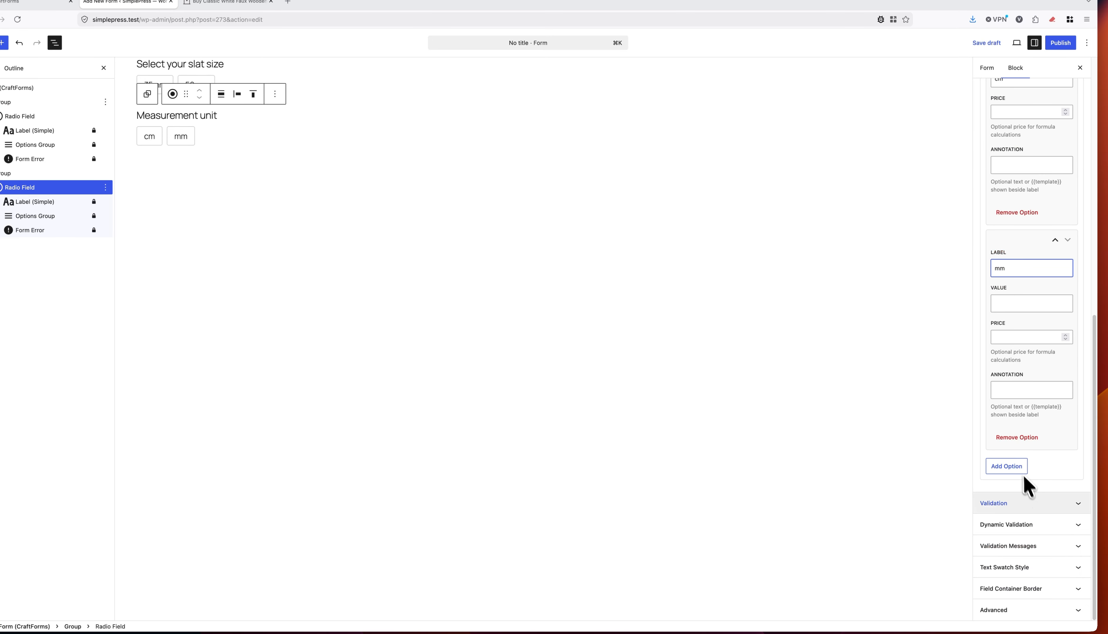
click(1022, 483)
click(1016, 492)
text(inches)
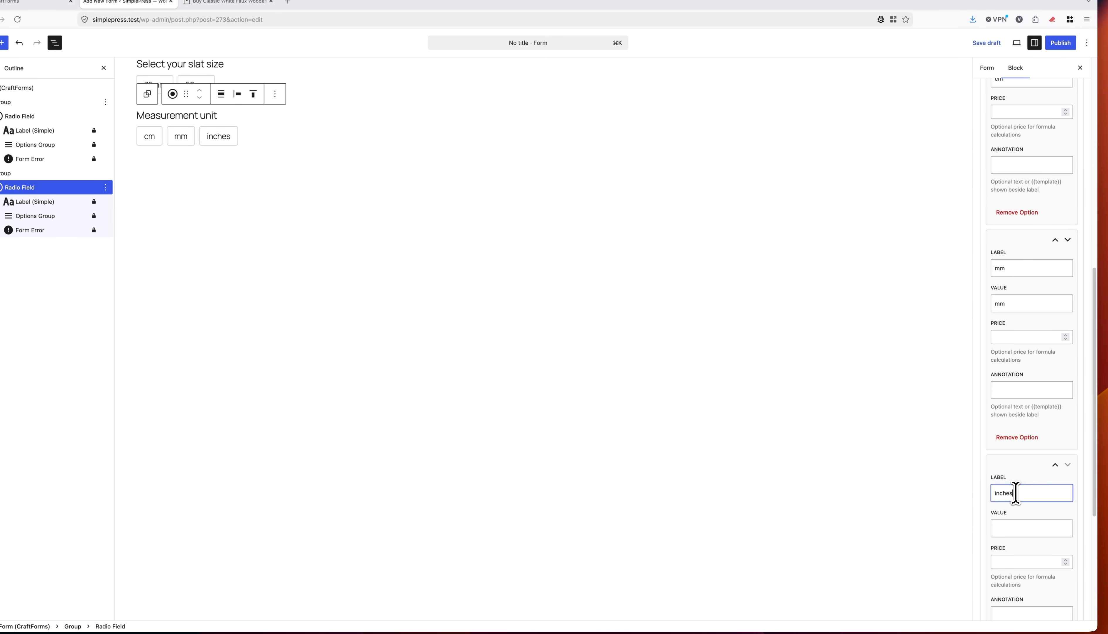
- Set the default value of the Measurement unit field to cm
scroll(1012, 396, up, 7)
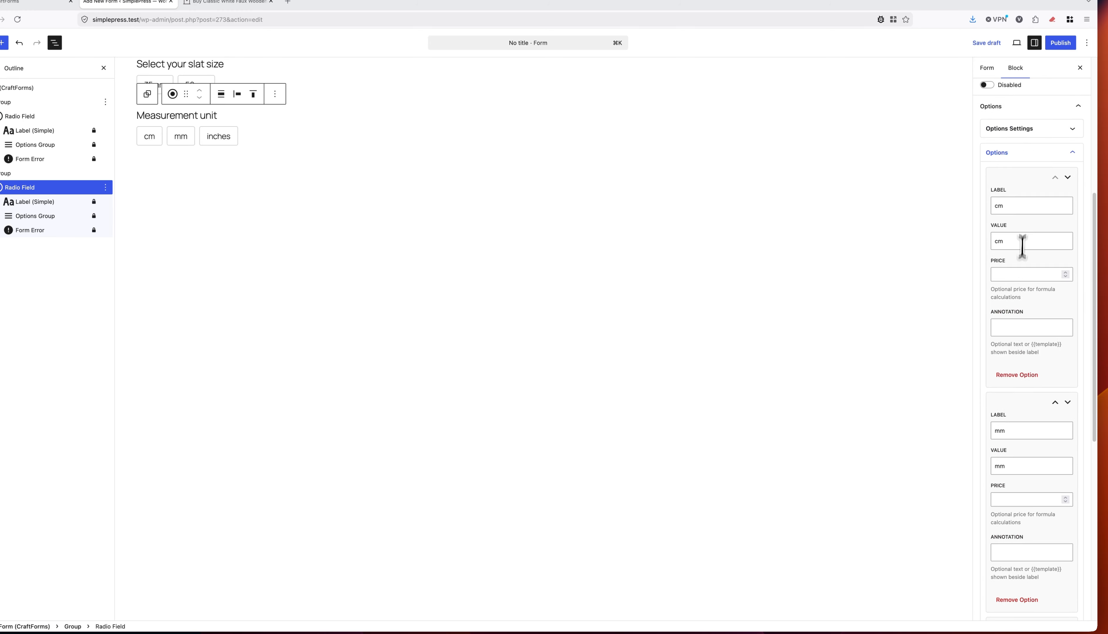
click(1025, 282)
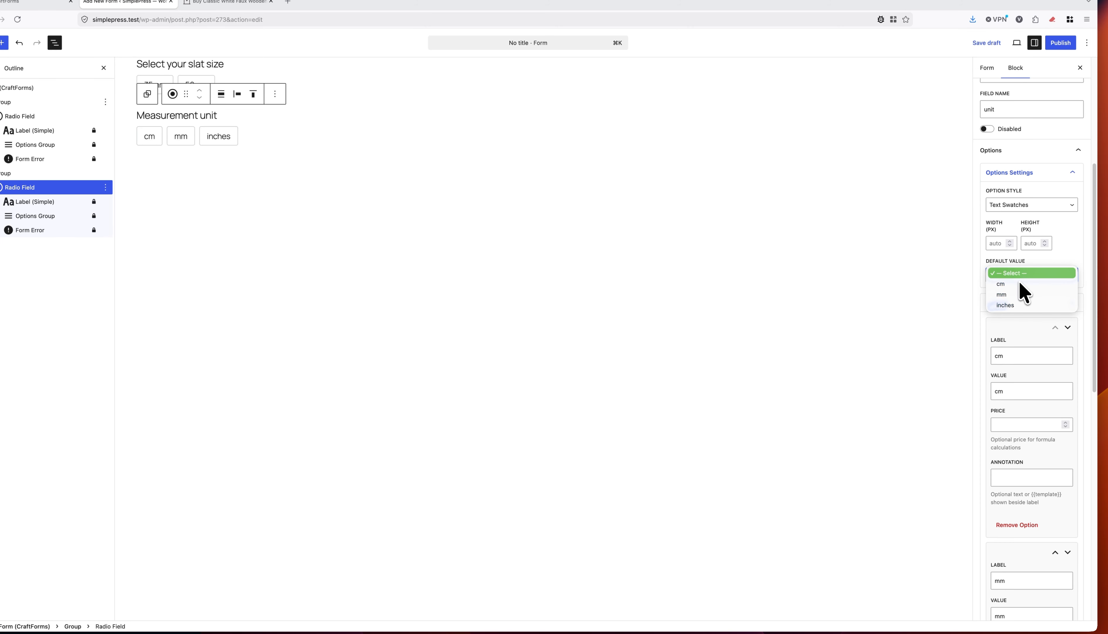
click(1023, 287)
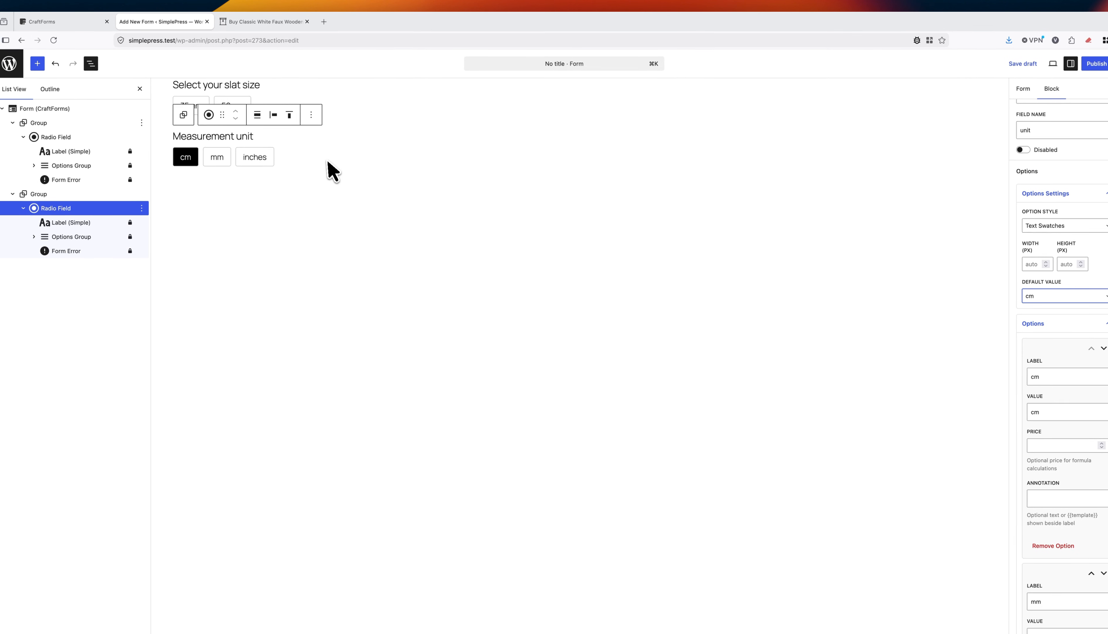
click(393, 193)
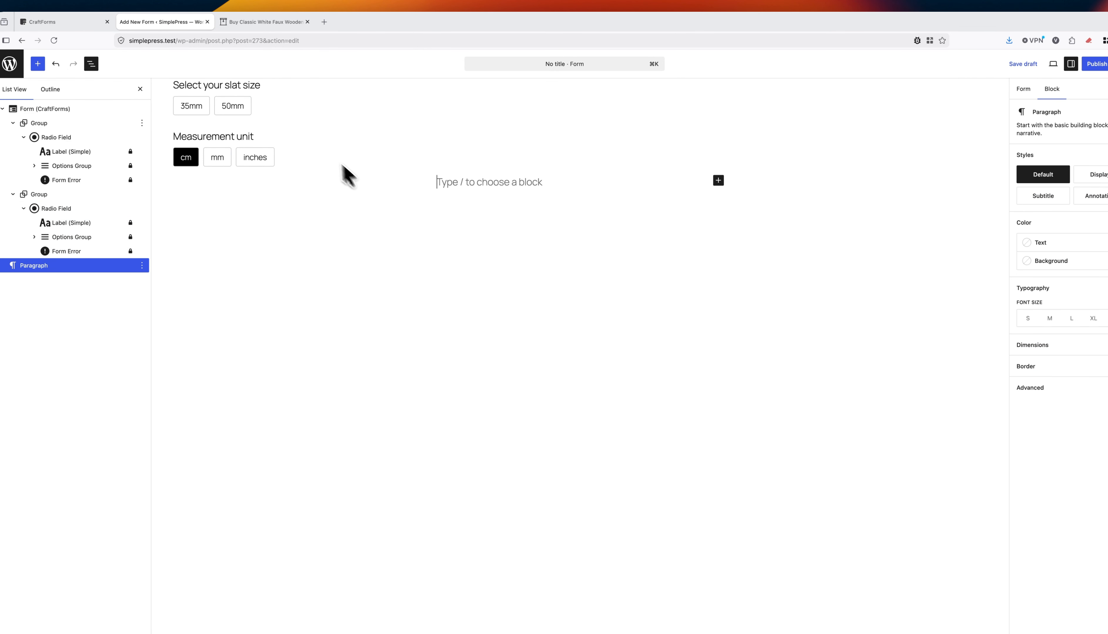
- Check the size inputs on the Blinds4You product page and insert a Text Input Field block below the Measurement unit group
click(265, 27)
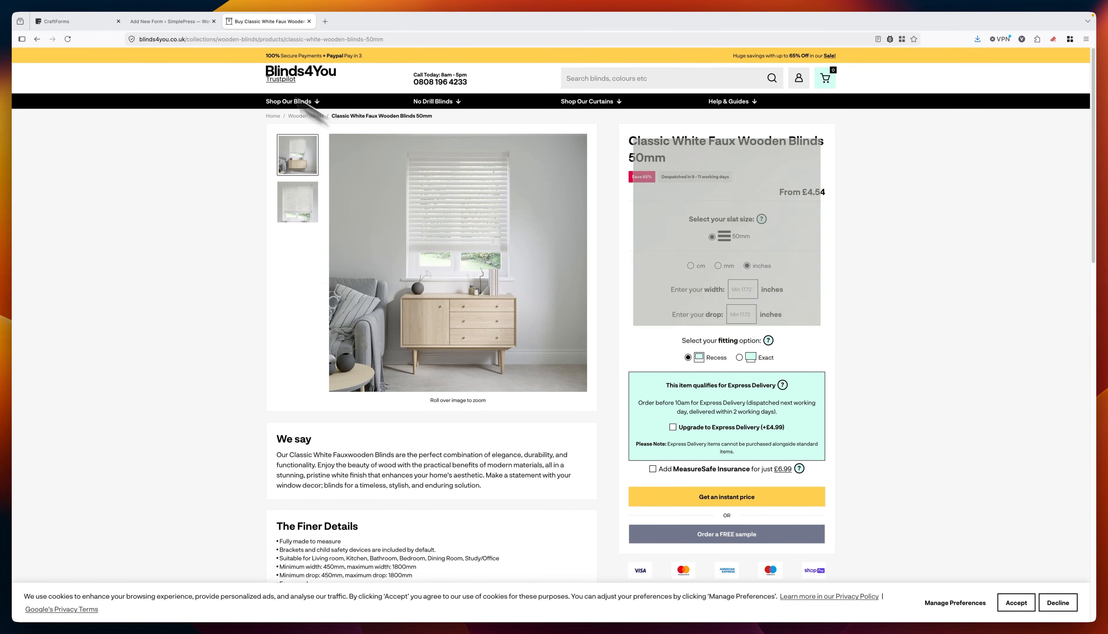
click(178, 22)
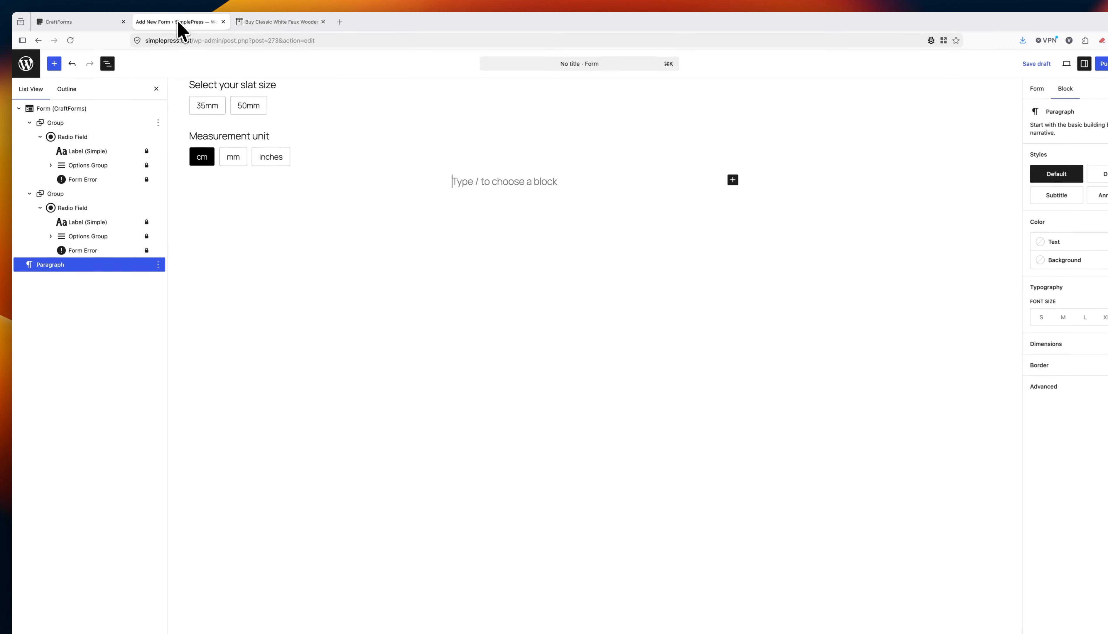
click(79, 194)
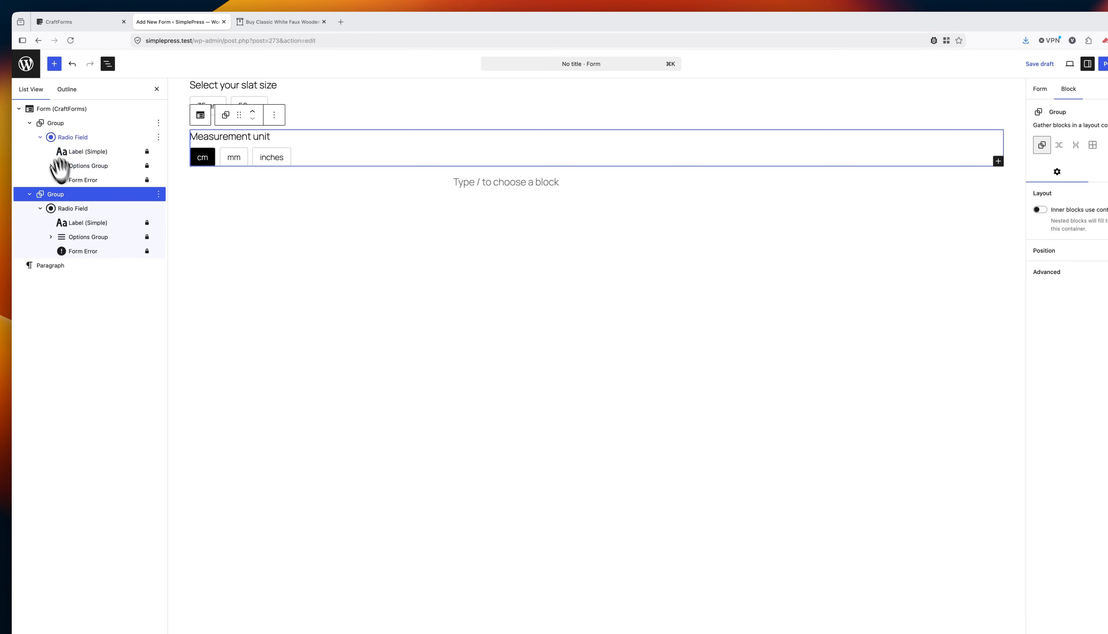
click(131, 107)
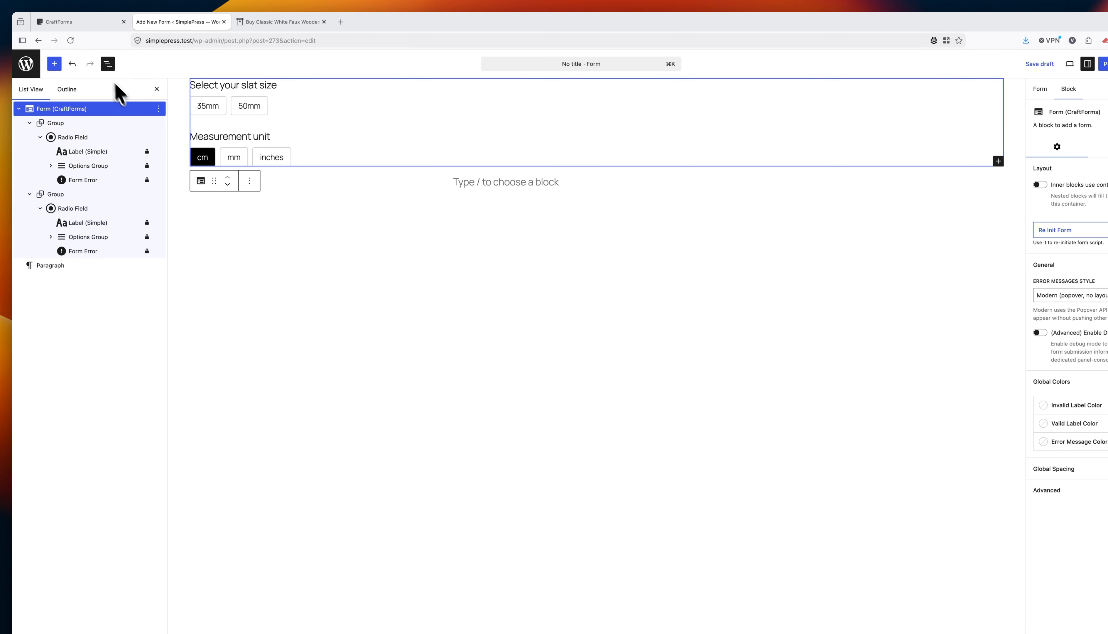
click(54, 65)
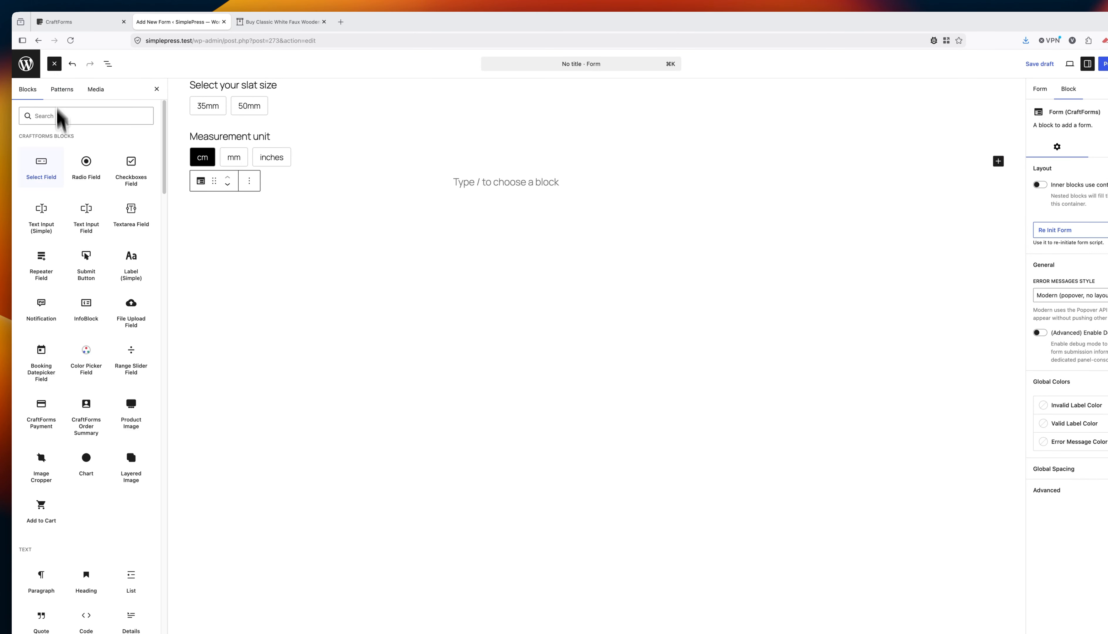
click(86, 213)
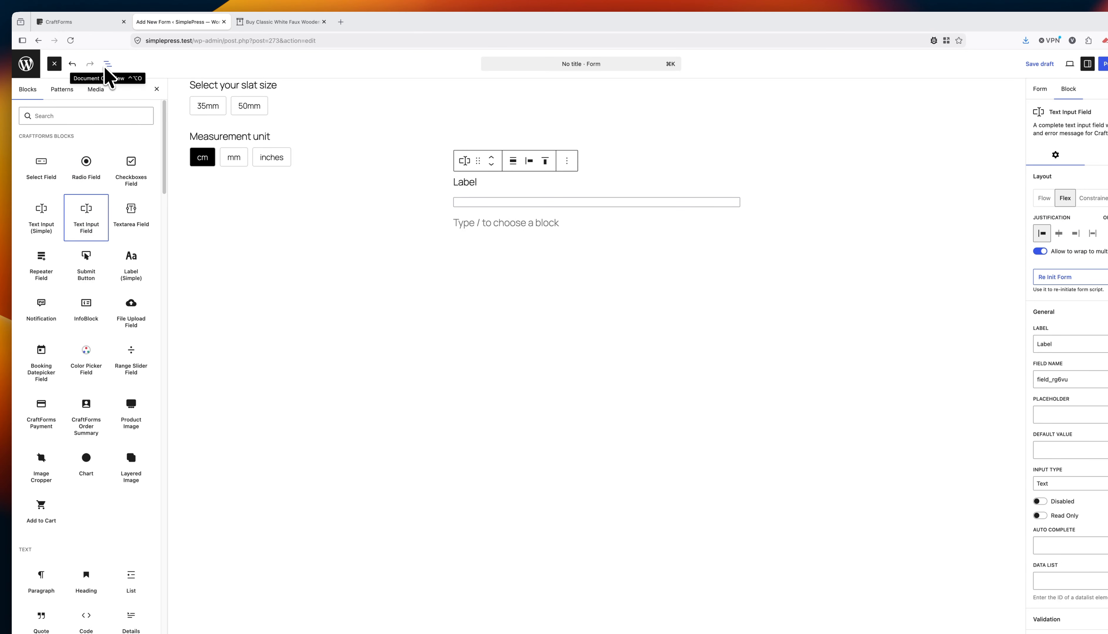
- Move the new Text Input Field inside the CraftForms form block and delete the empty paragraph below the form
click(157, 90)
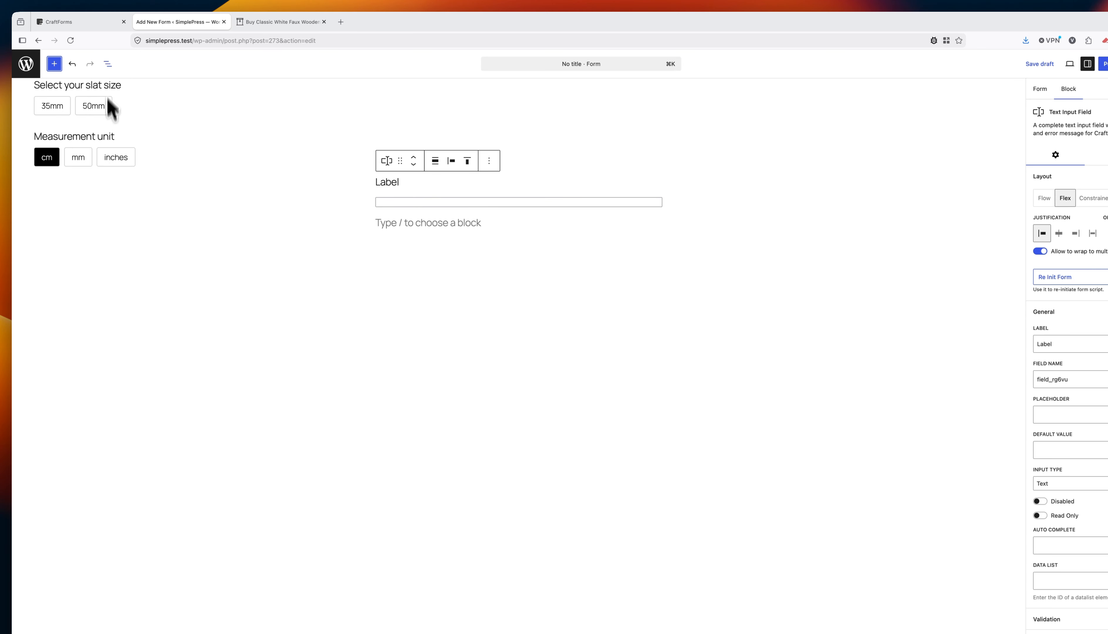
click(107, 65)
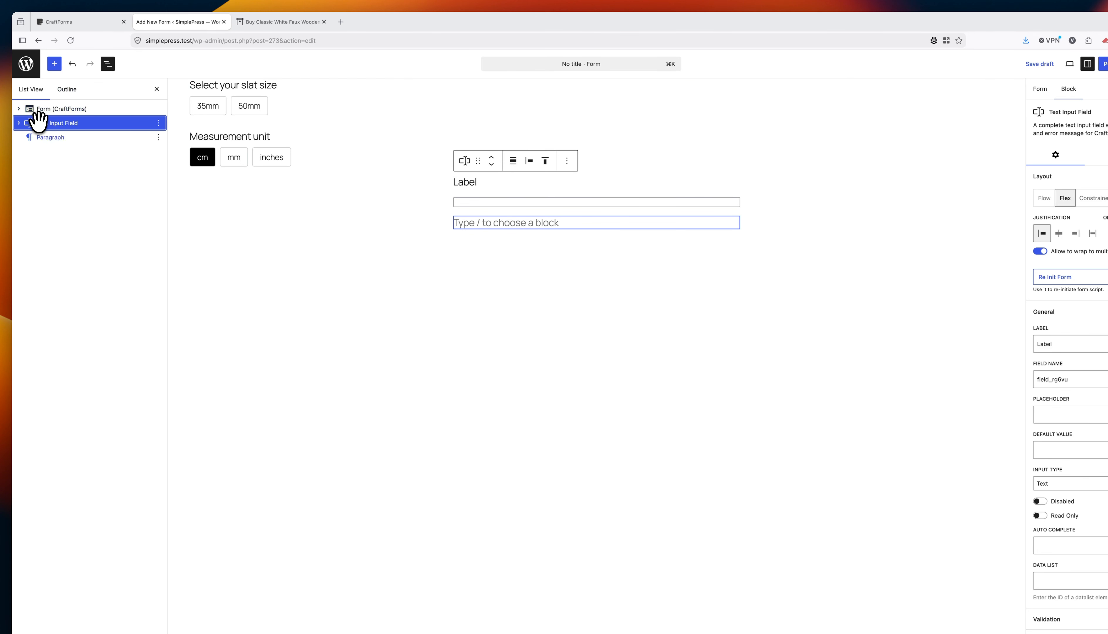
drag(38, 121, 46, 106)
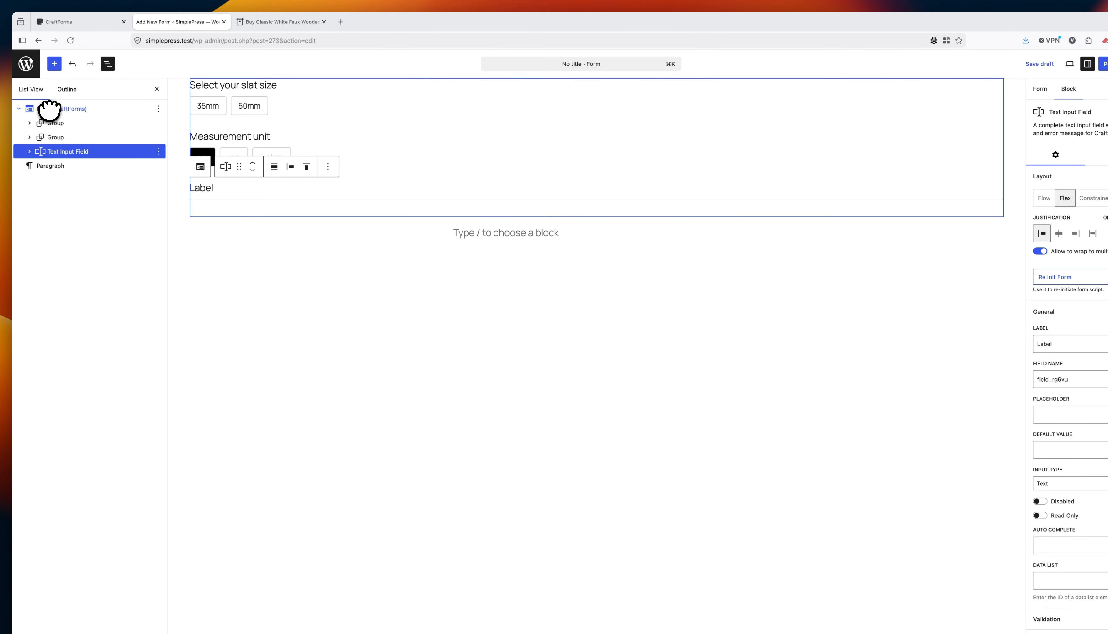
click(529, 232)
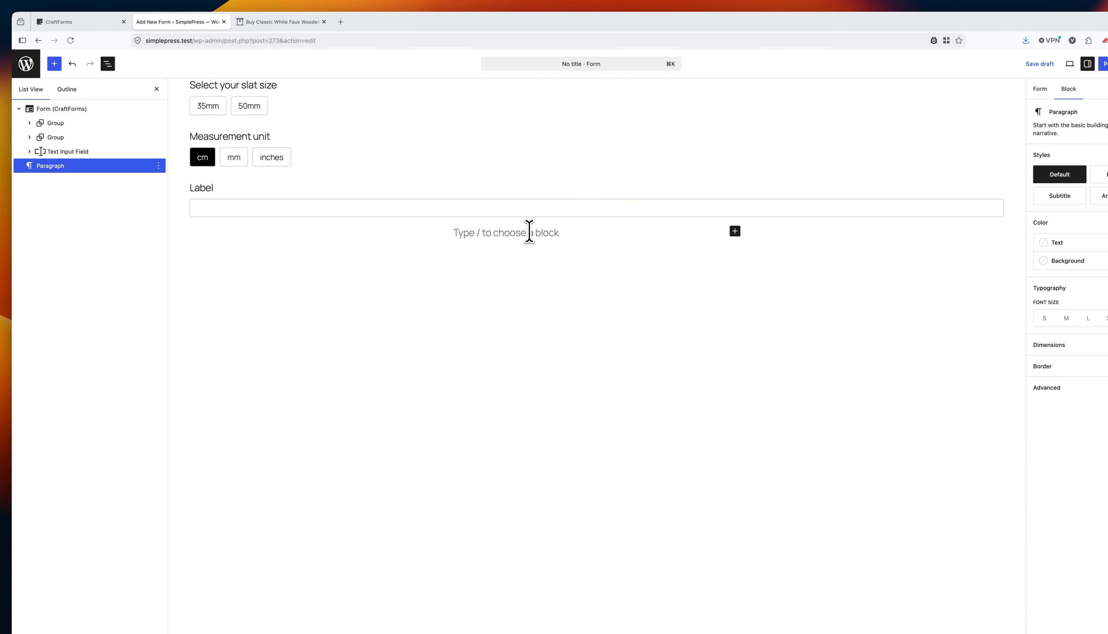
key(BackSpace)
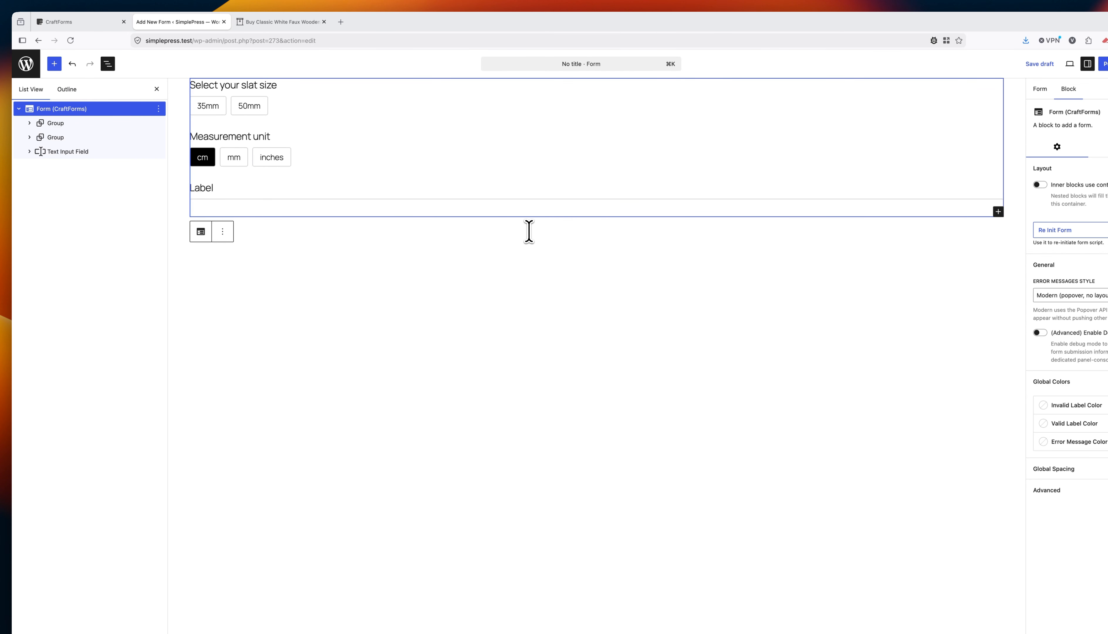
- Wrap the Text Input Field in a group and turn off content width for the group's inner blocks
click(87, 149)
click(157, 152)
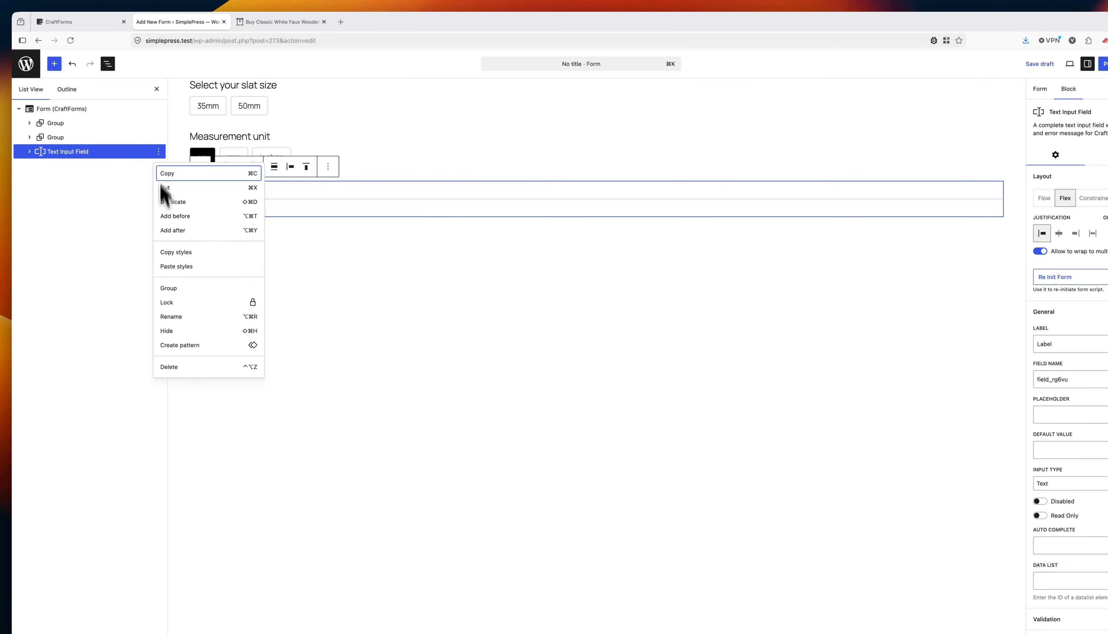
click(169, 288)
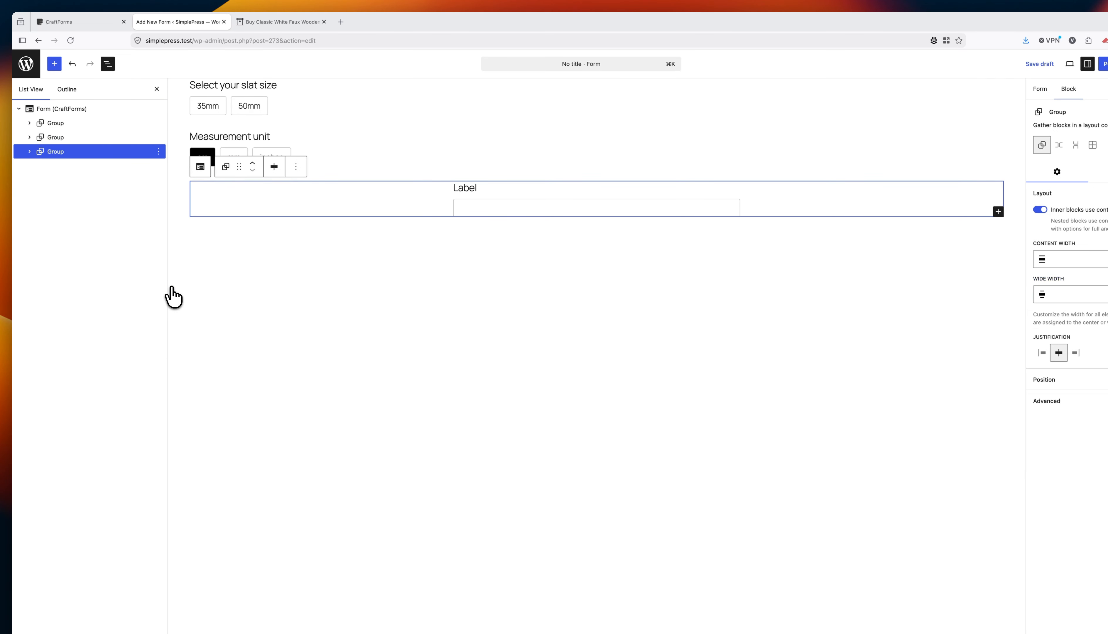
click(30, 151)
click(67, 161)
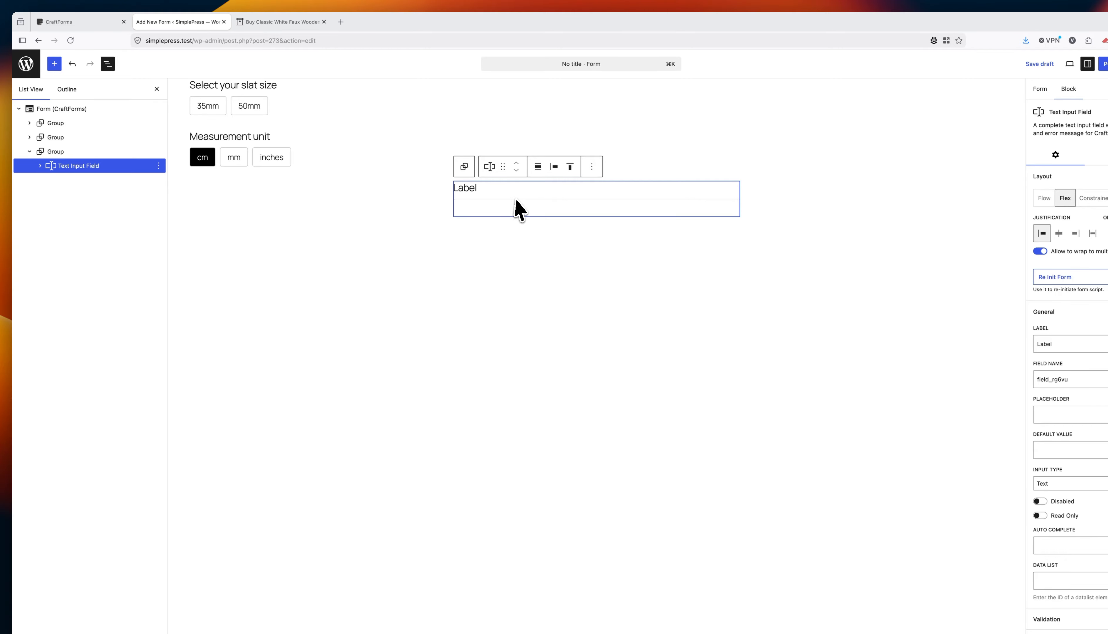
click(100, 148)
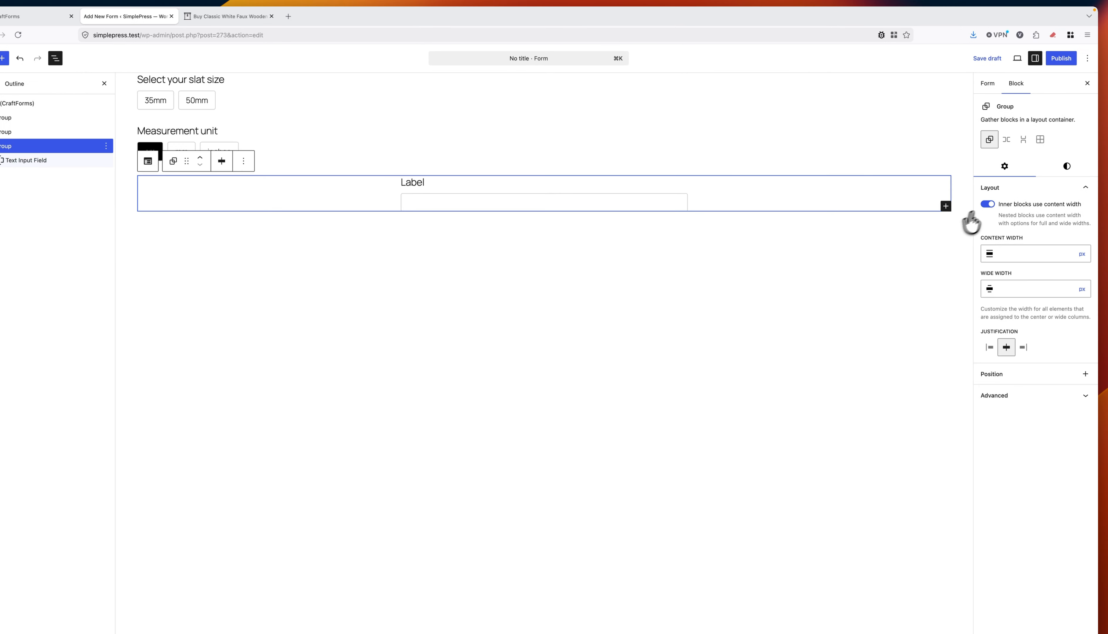
click(1040, 210)
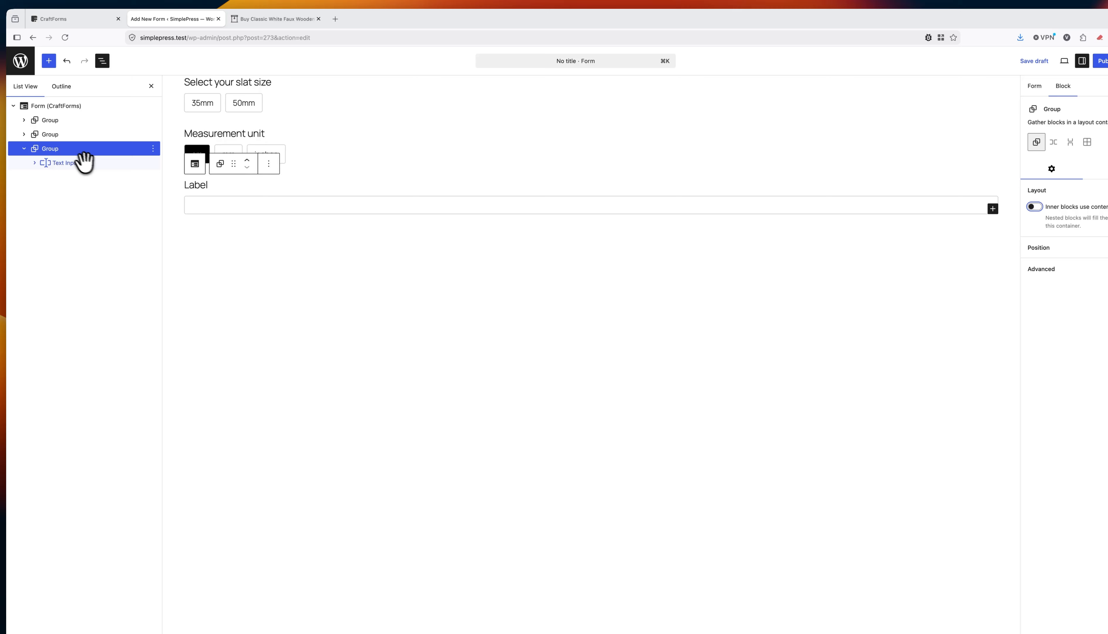
- Set the text input field's label to Width and its field name to width
click(80, 163)
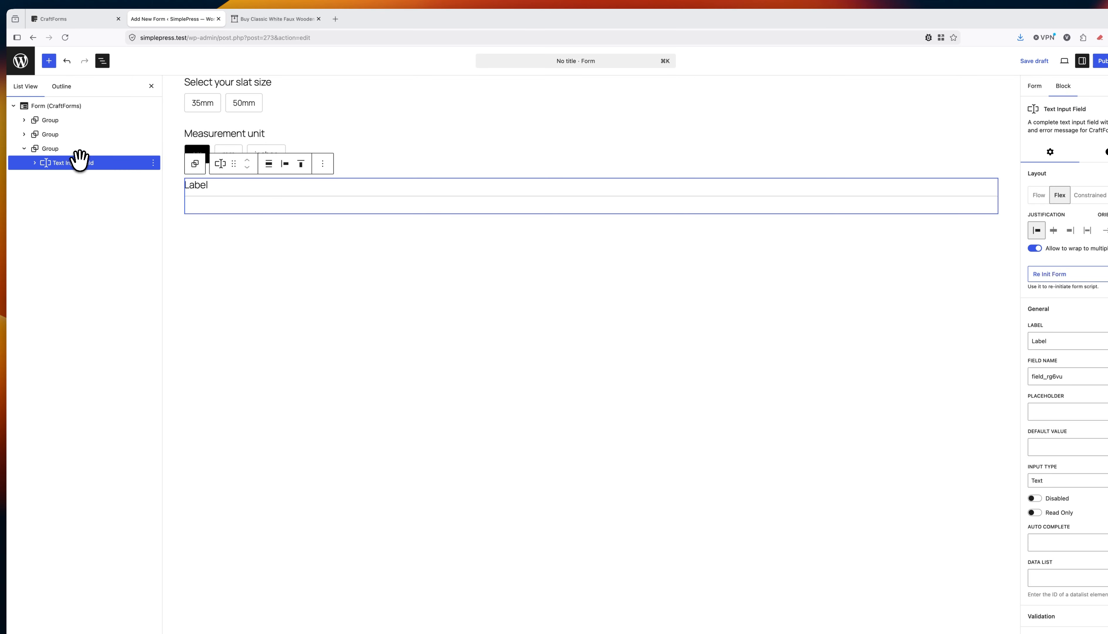
click(1055, 340)
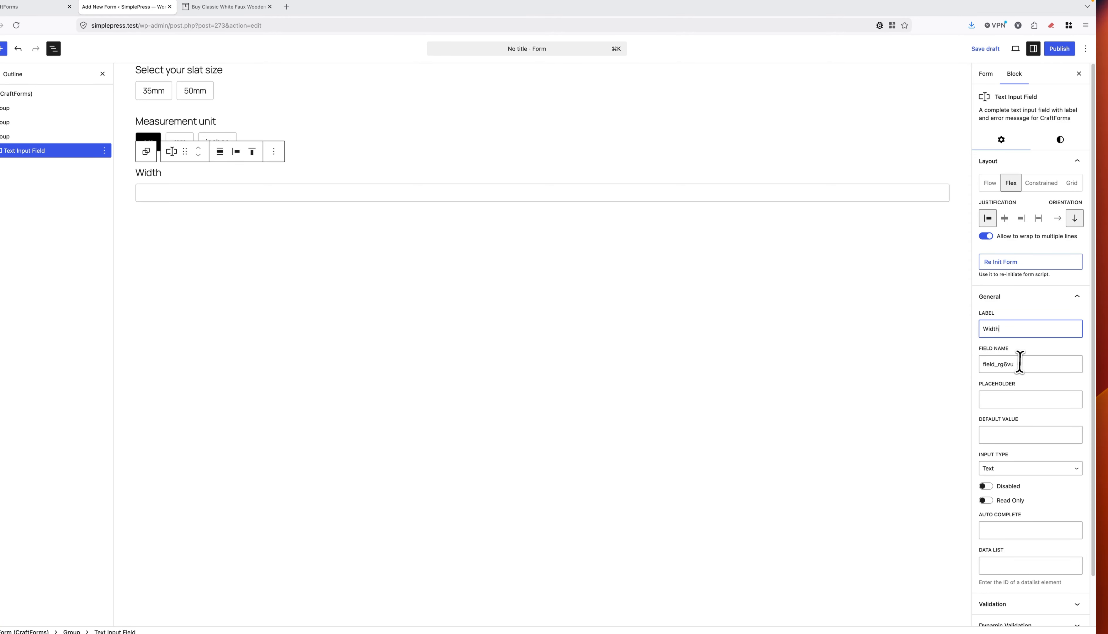
drag(1019, 363, 980, 363)
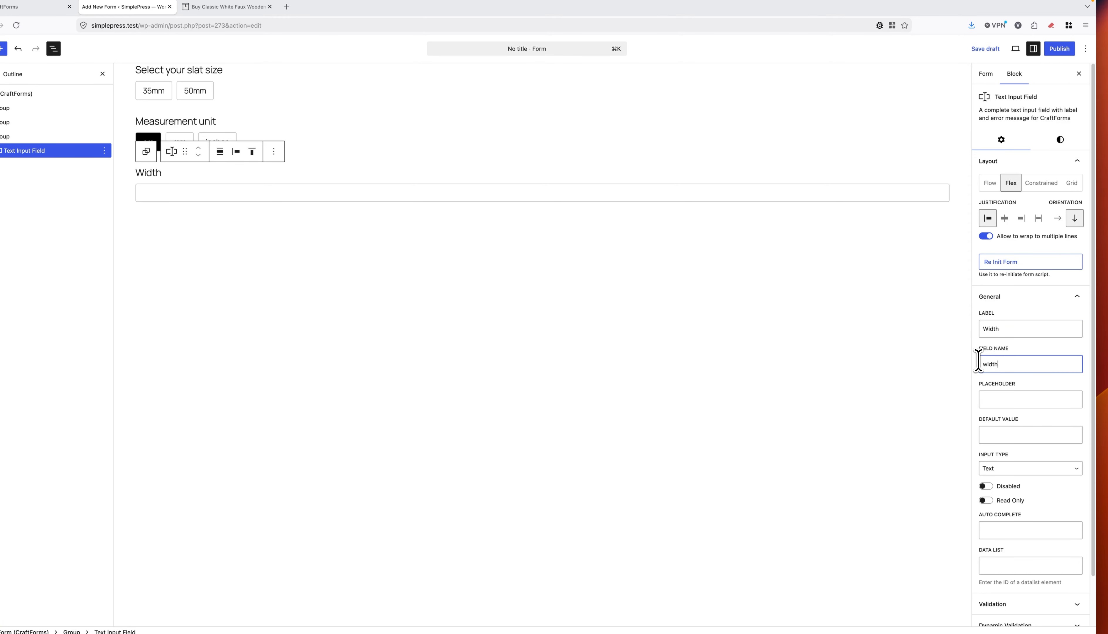
- Make the Width, Measurement unit and Select your slat size fields required
scroll(1038, 402, down, 2)
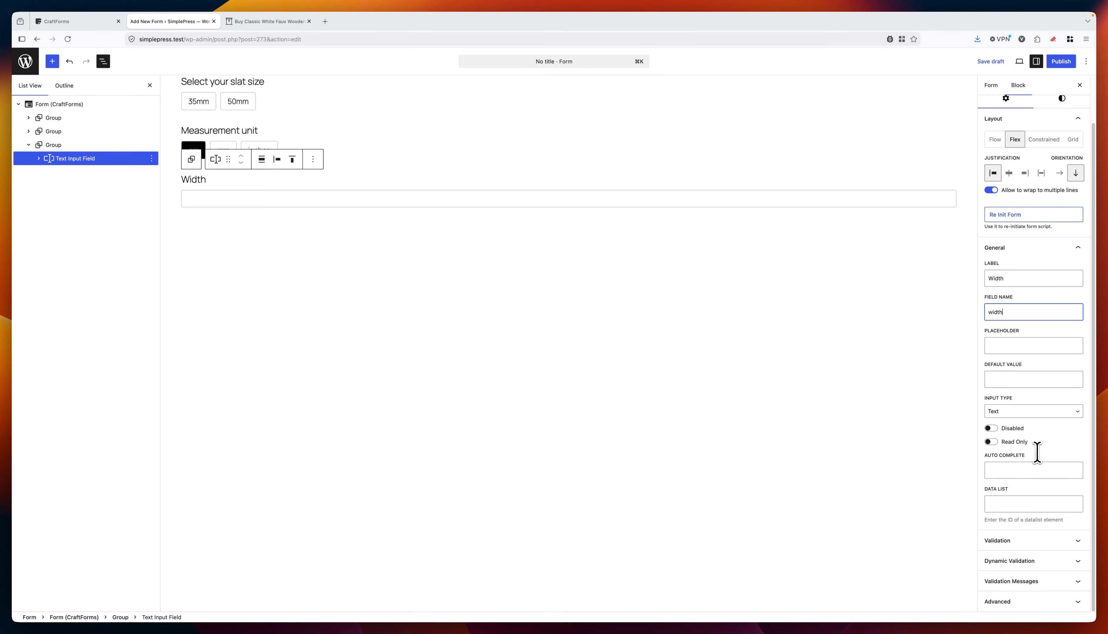
click(1025, 541)
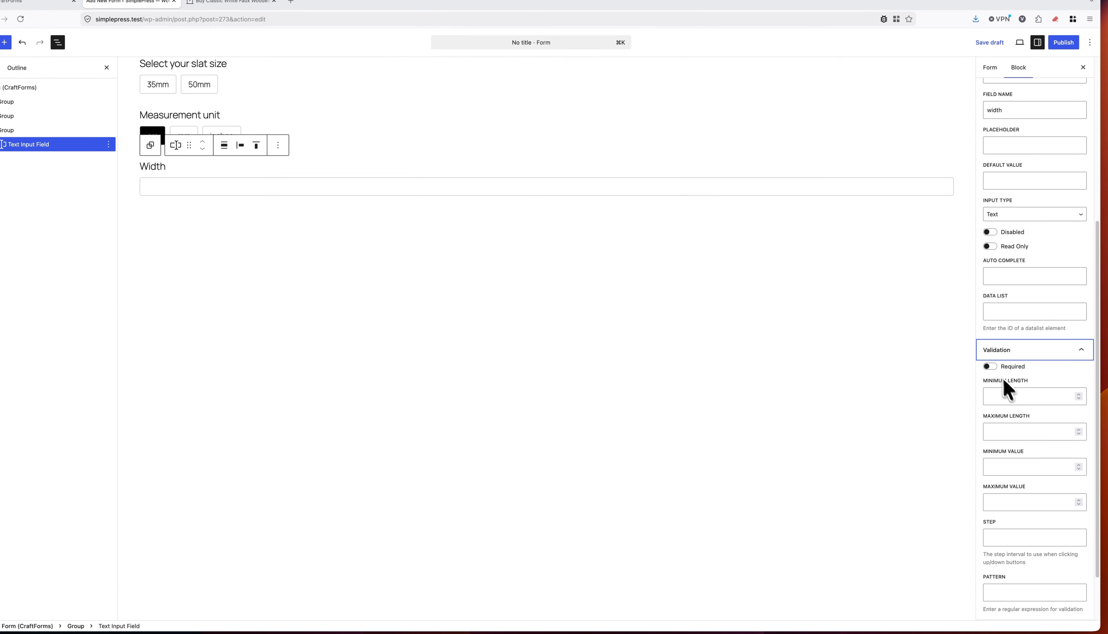
click(992, 370)
click(226, 115)
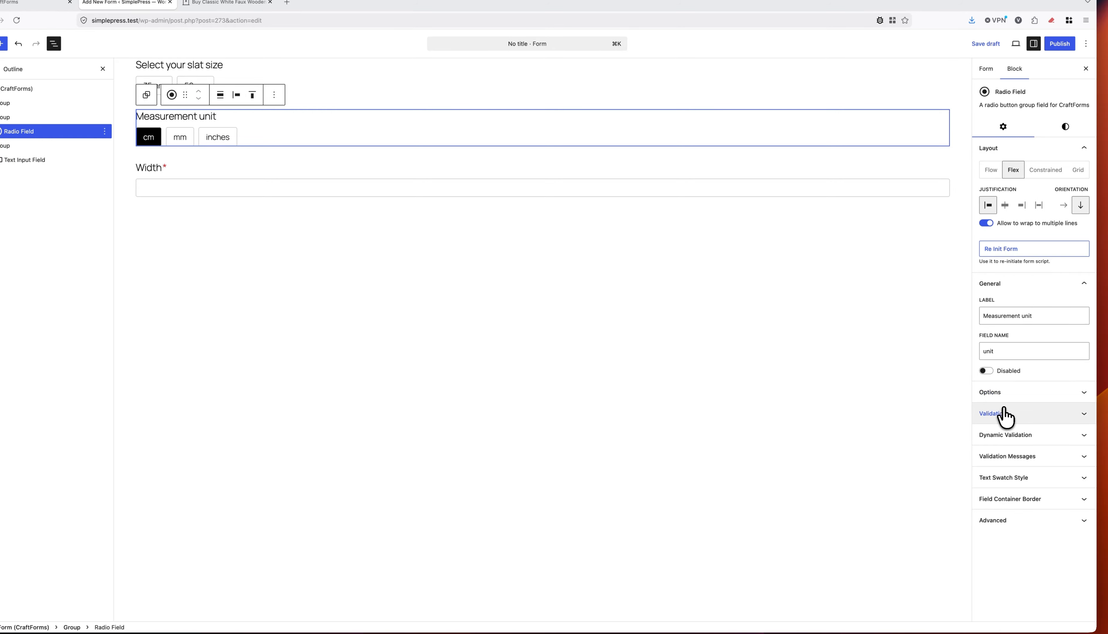
click(1018, 415)
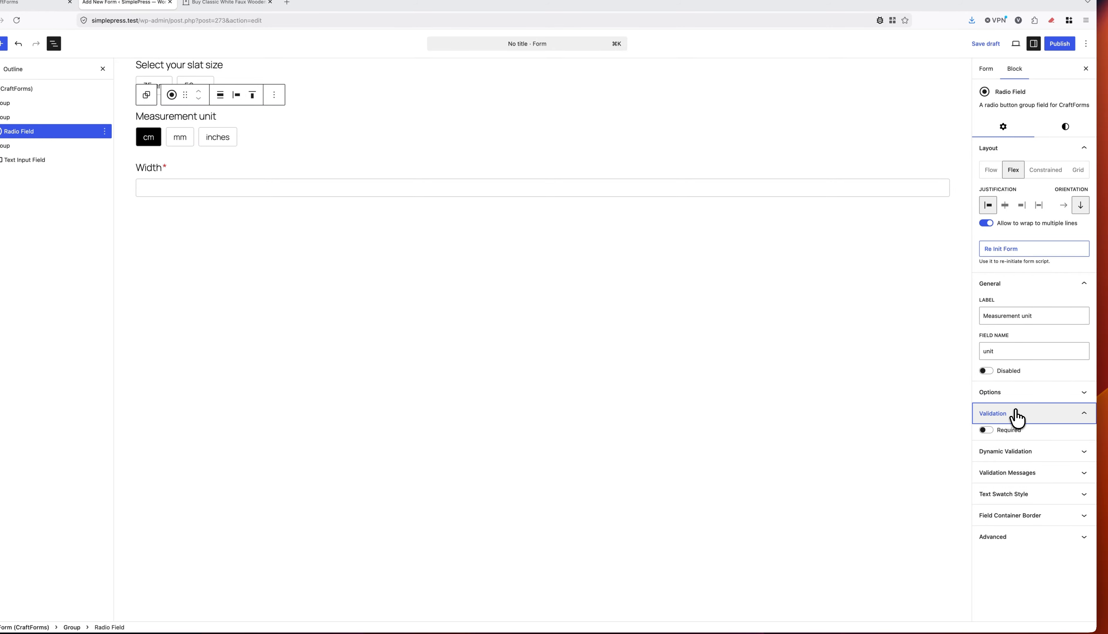
click(992, 432)
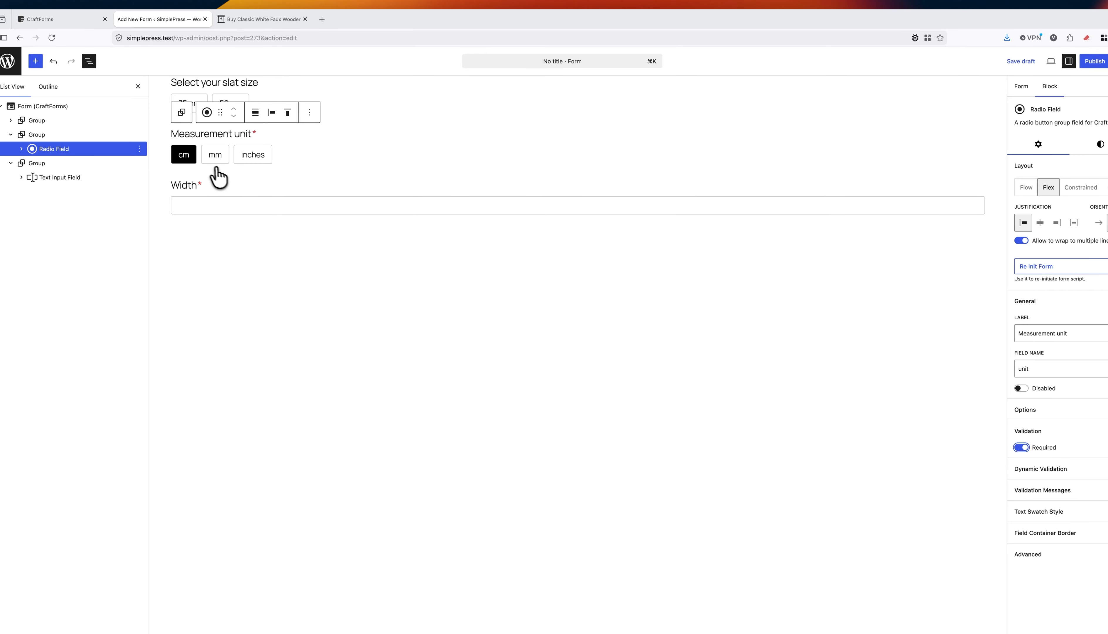
click(259, 83)
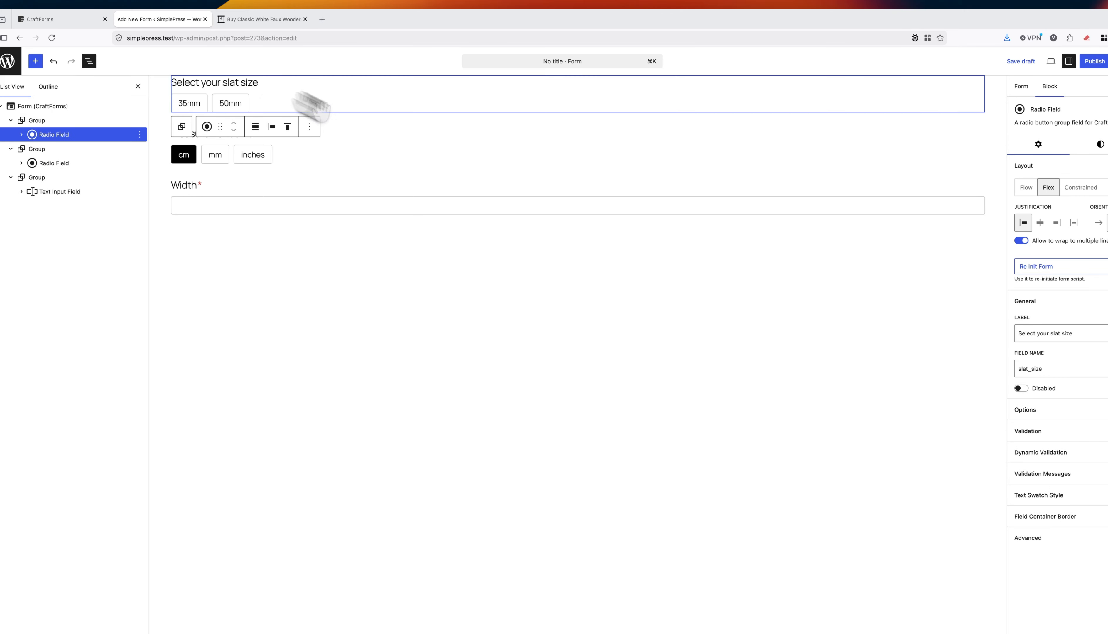
click(1016, 420)
click(987, 435)
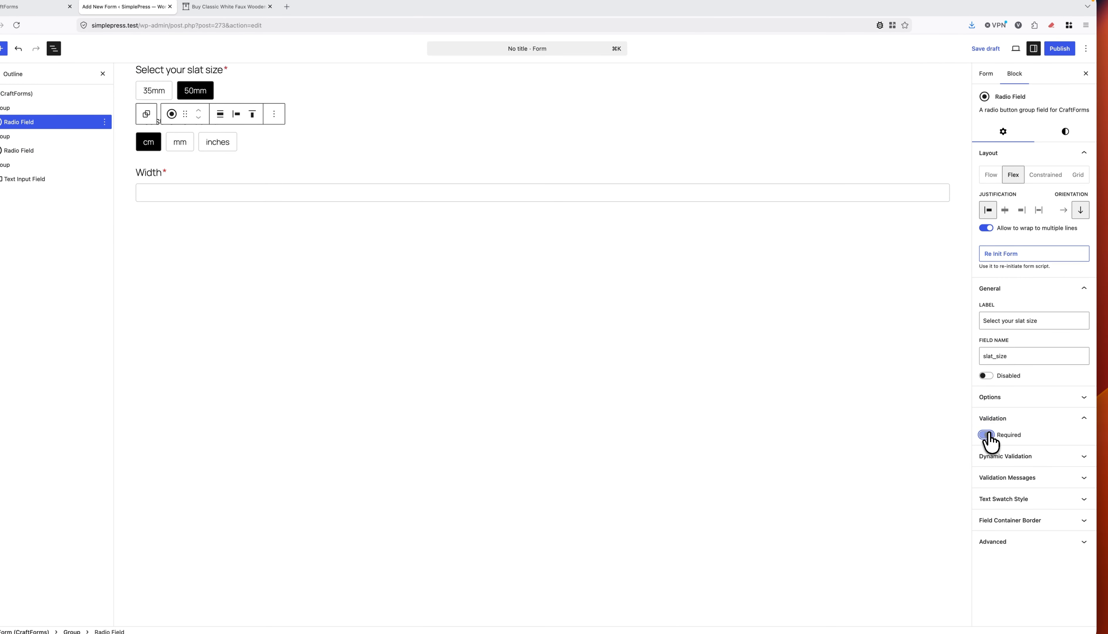
- Duplicate the Width text input field within its group
click(267, 174)
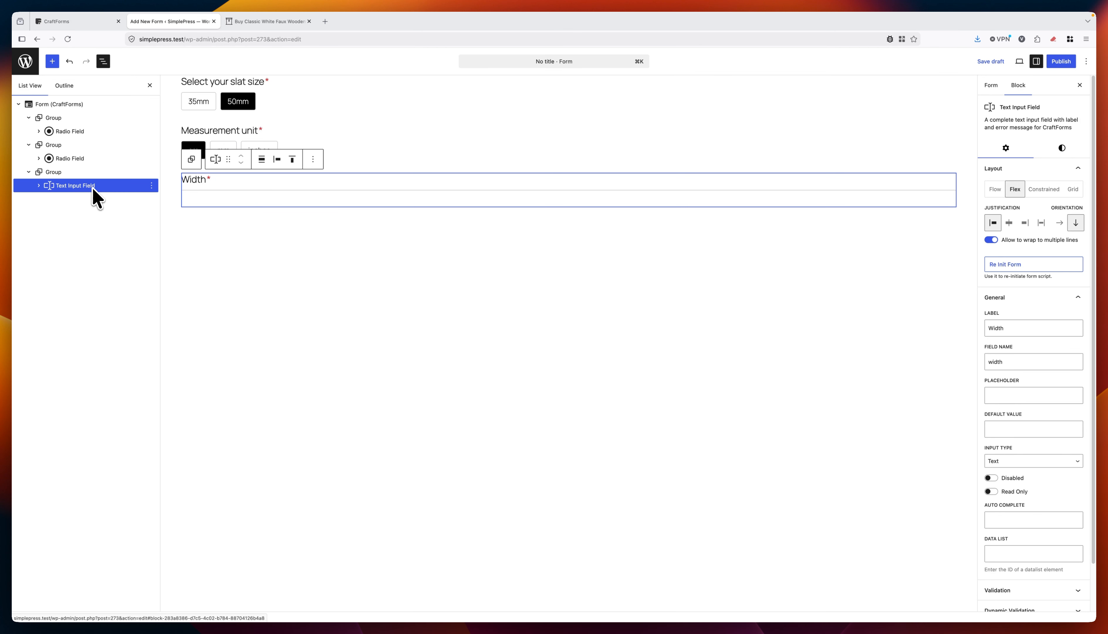
click(151, 185)
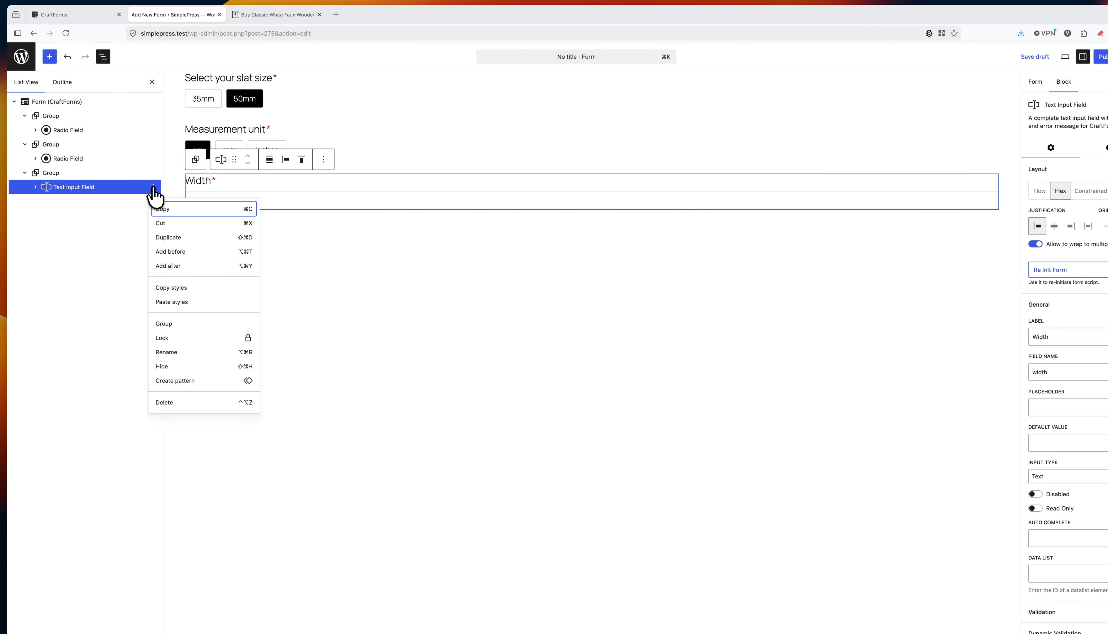
click(167, 237)
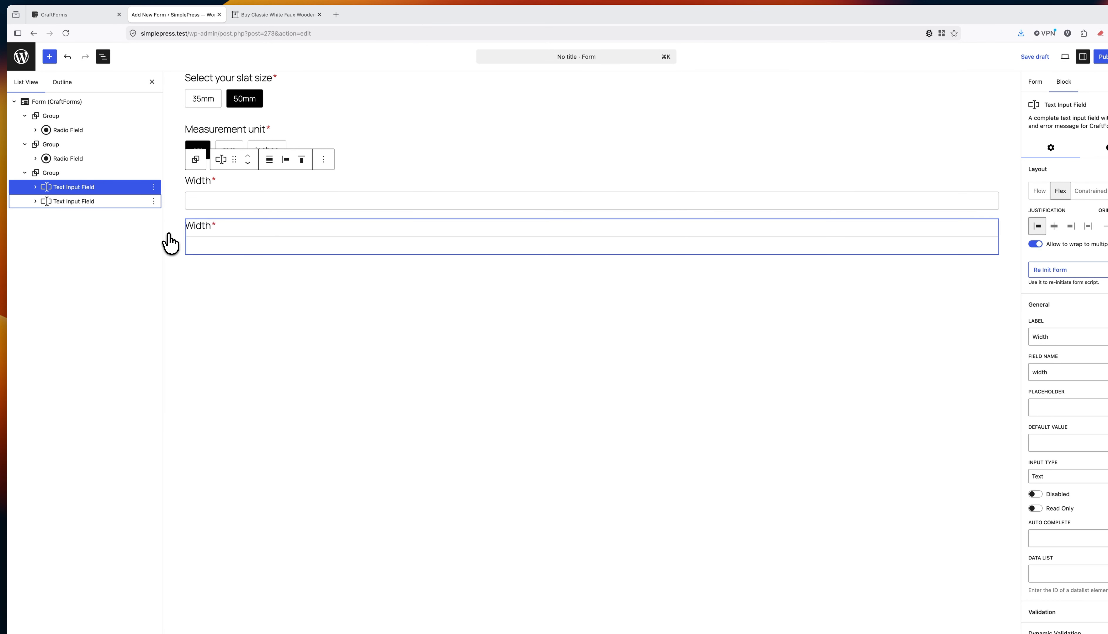
- Set the duplicated text input field's label to Drop and its field name to drop
click(118, 200)
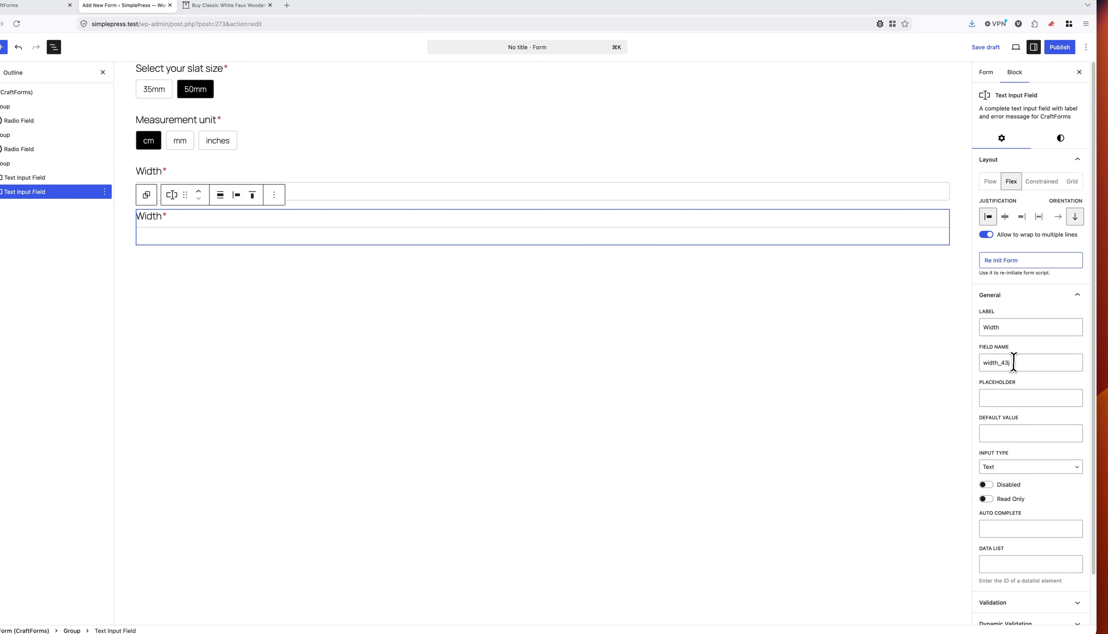
drag(1062, 372, 1015, 372)
key(BackSpace)
drag(1011, 328, 978, 328)
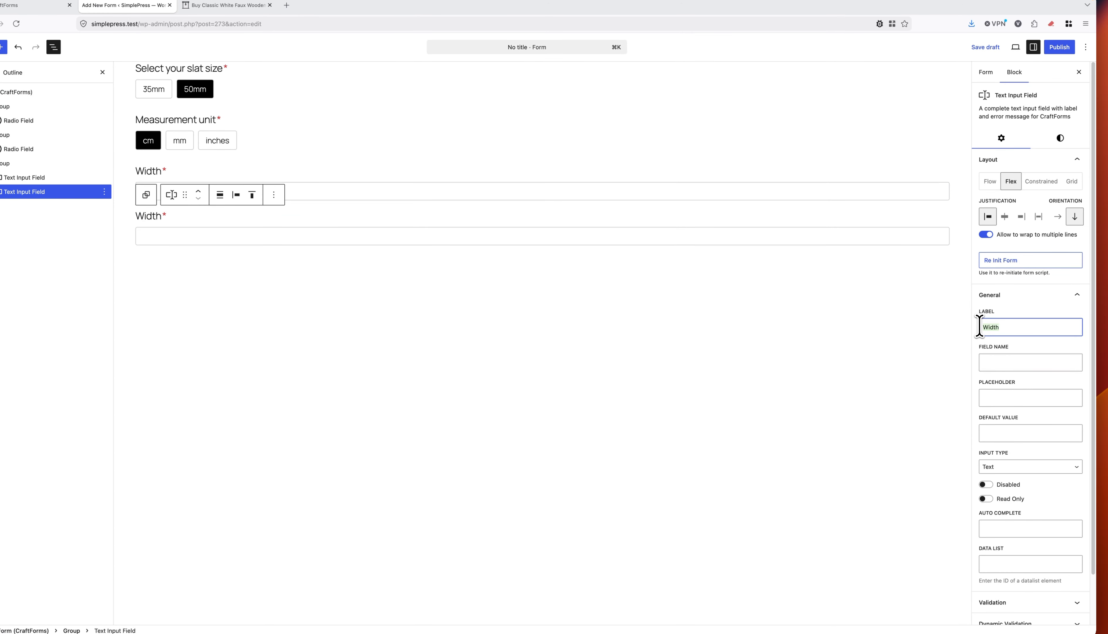
key(Tab)
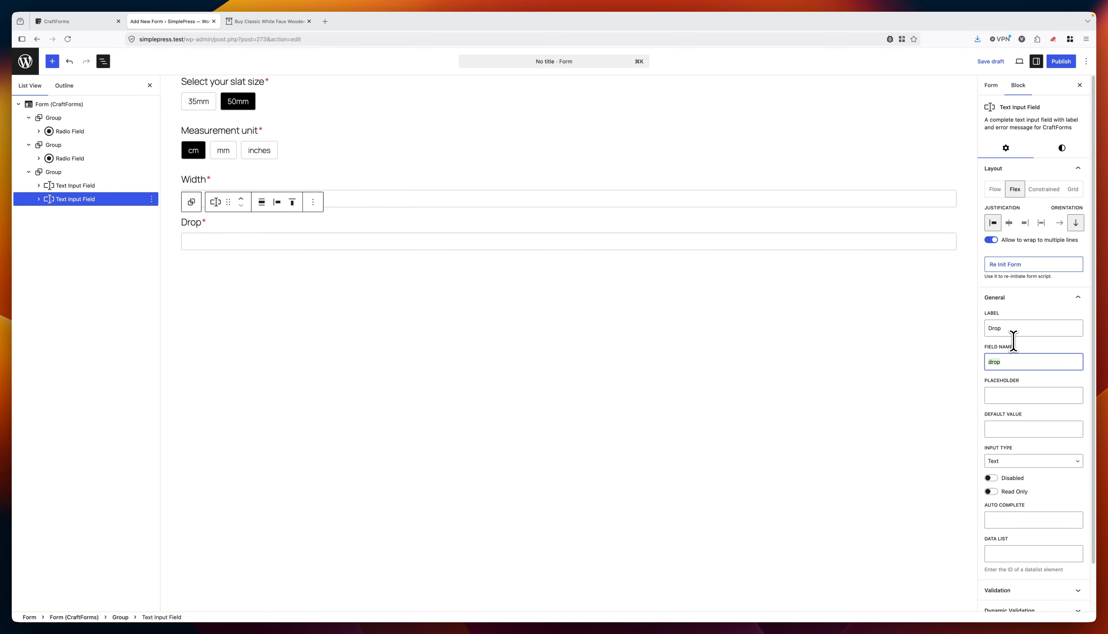
- Convert the group holding the Width and Drop fields to a Grid with a maximum of 5 columns
click(101, 171)
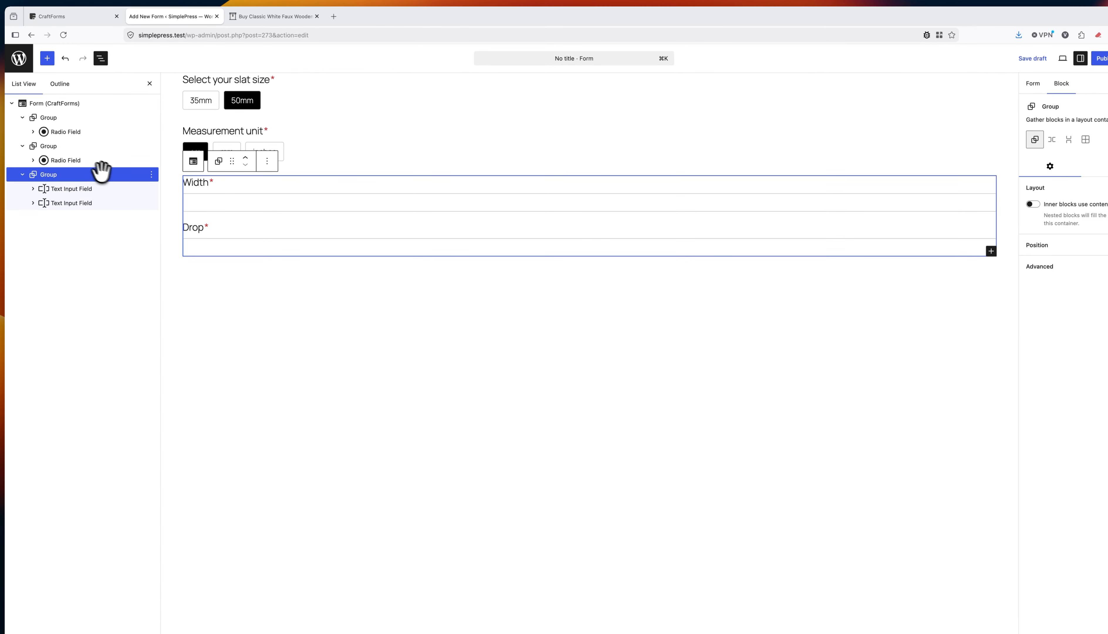
click(1086, 140)
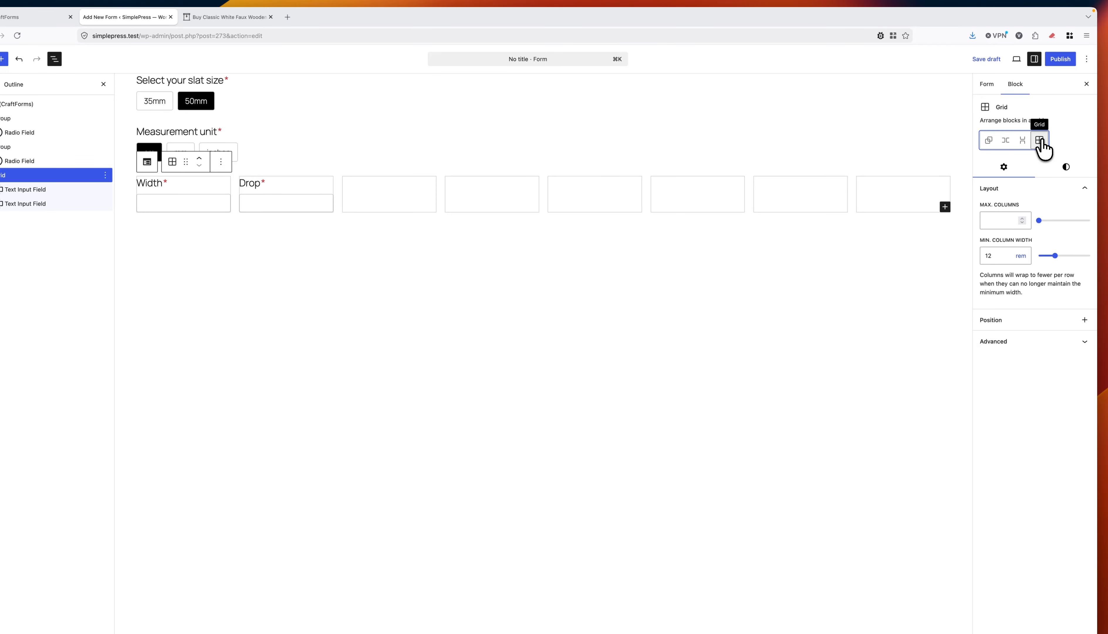
click(1023, 218)
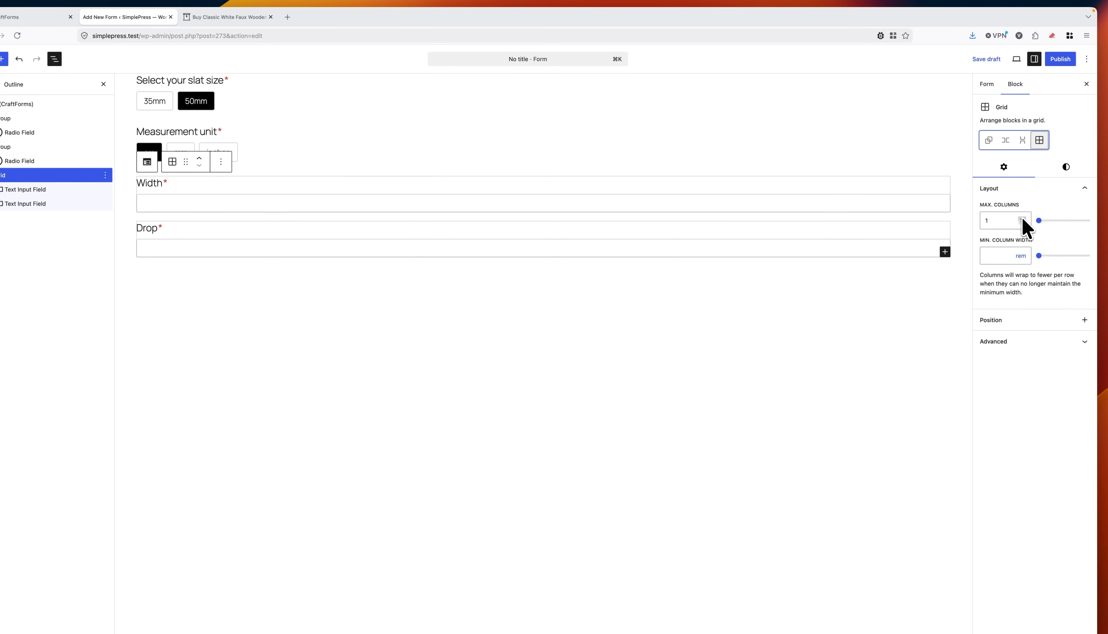
click(1022, 219)
click(1023, 218)
click(1022, 219)
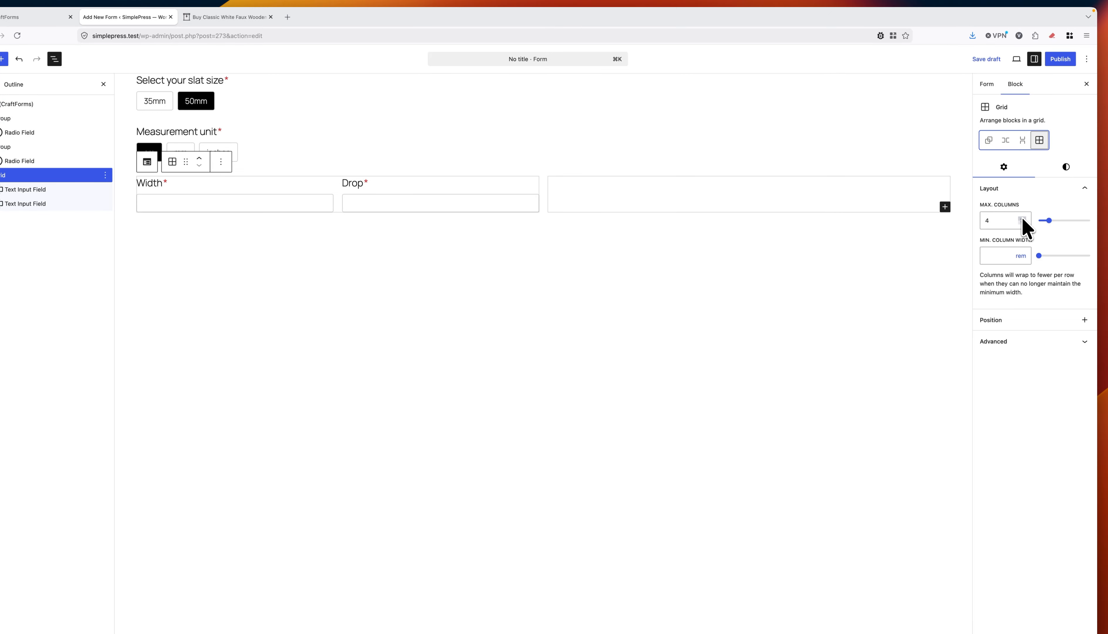
click(757, 293)
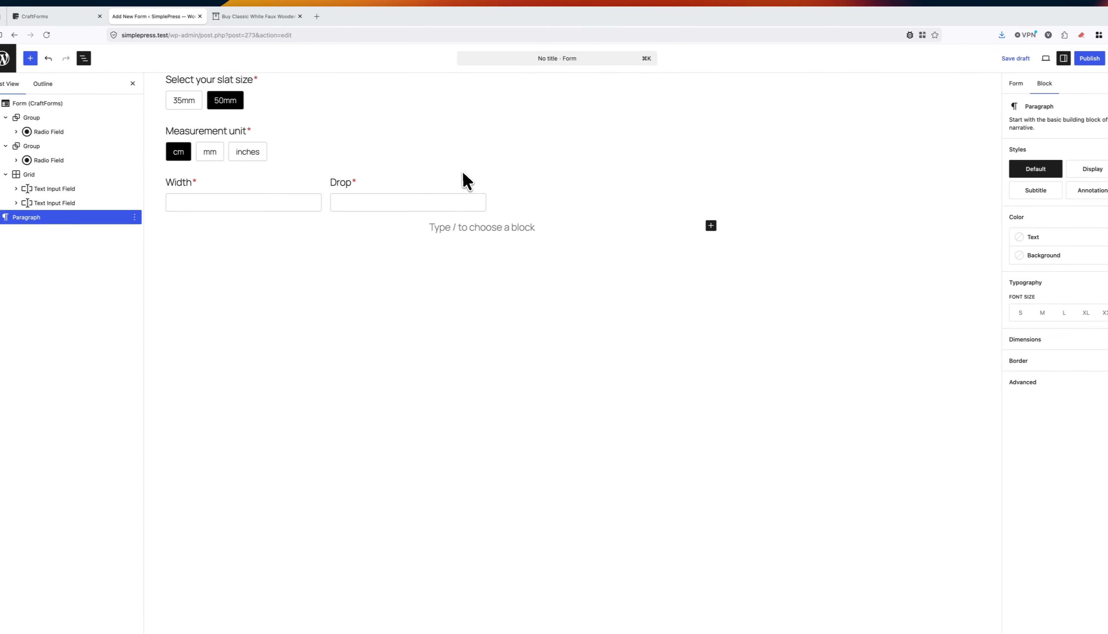
click(464, 177)
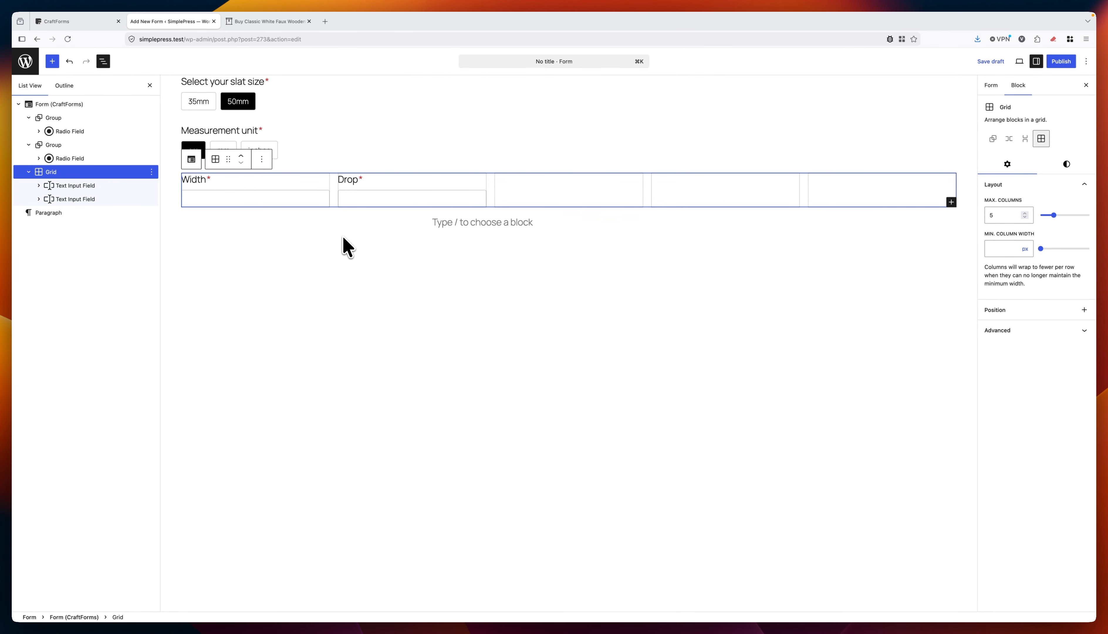
- Copy the "Select your fitting option" label text from the Blinds4You product page
click(265, 21)
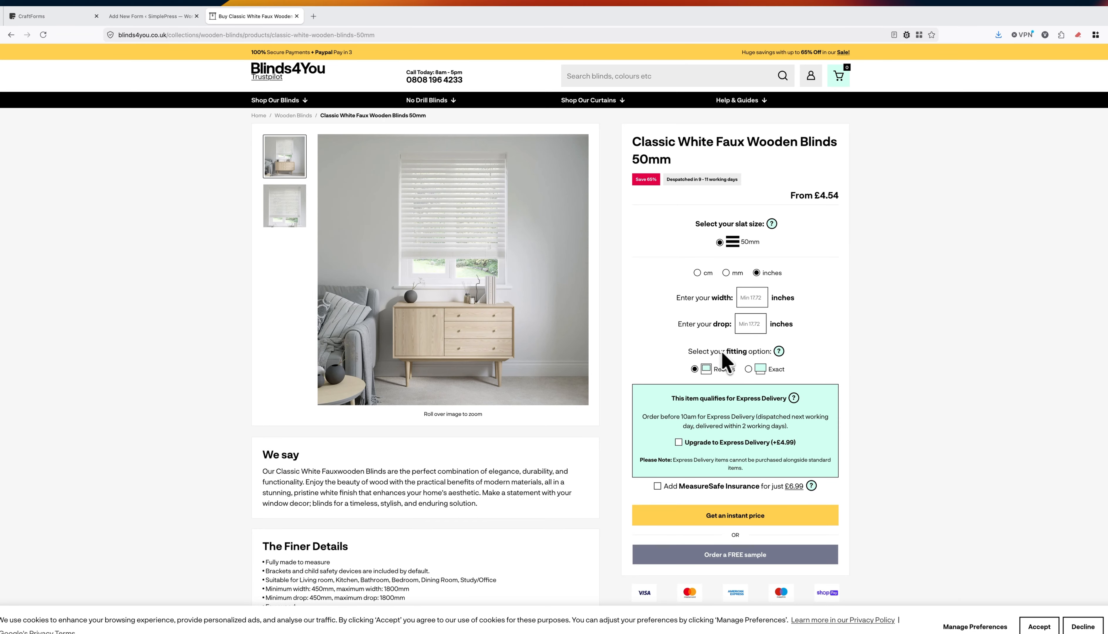
drag(689, 352, 770, 352)
key(super+c)
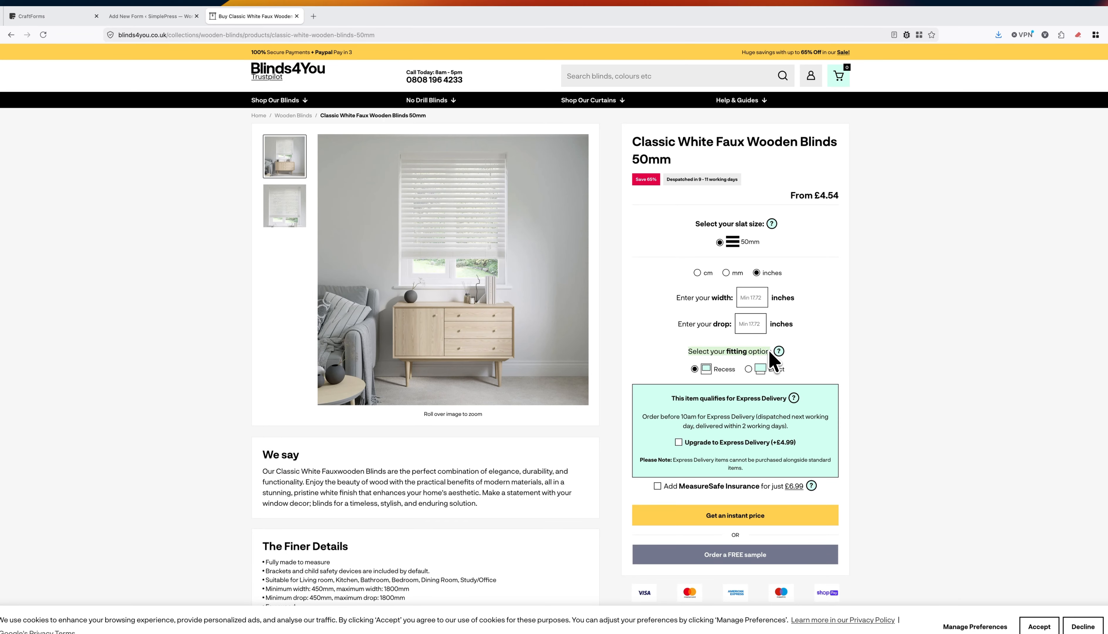
click(151, 20)
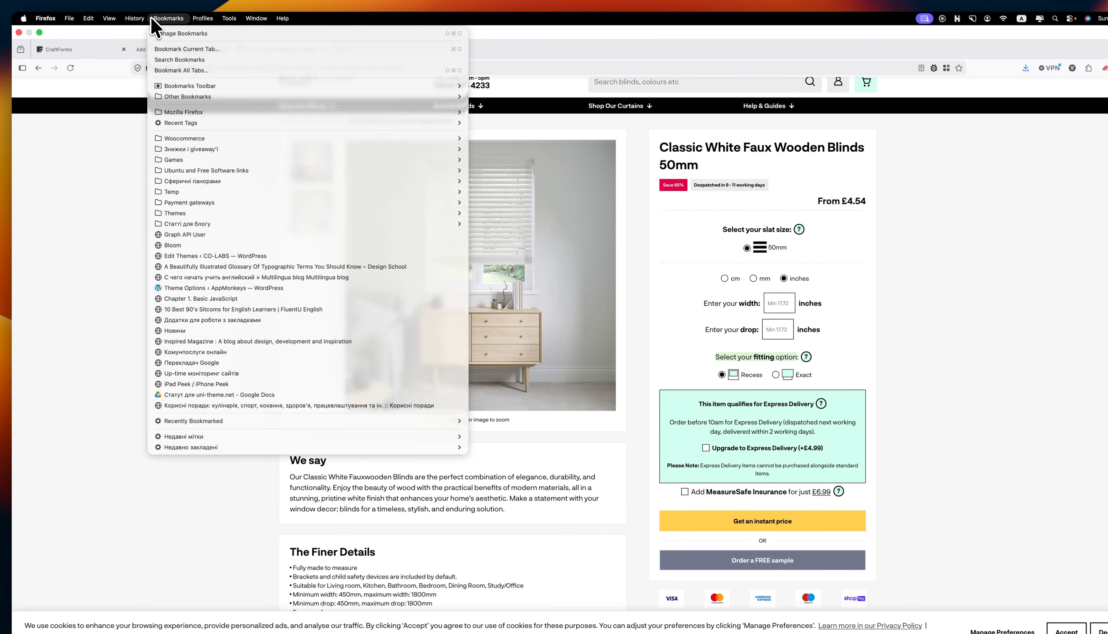
- Switch to the form editor, duplicate the Measurement unit group, and place the copy below the Width and Drop grid
click(97, 196)
click(173, 22)
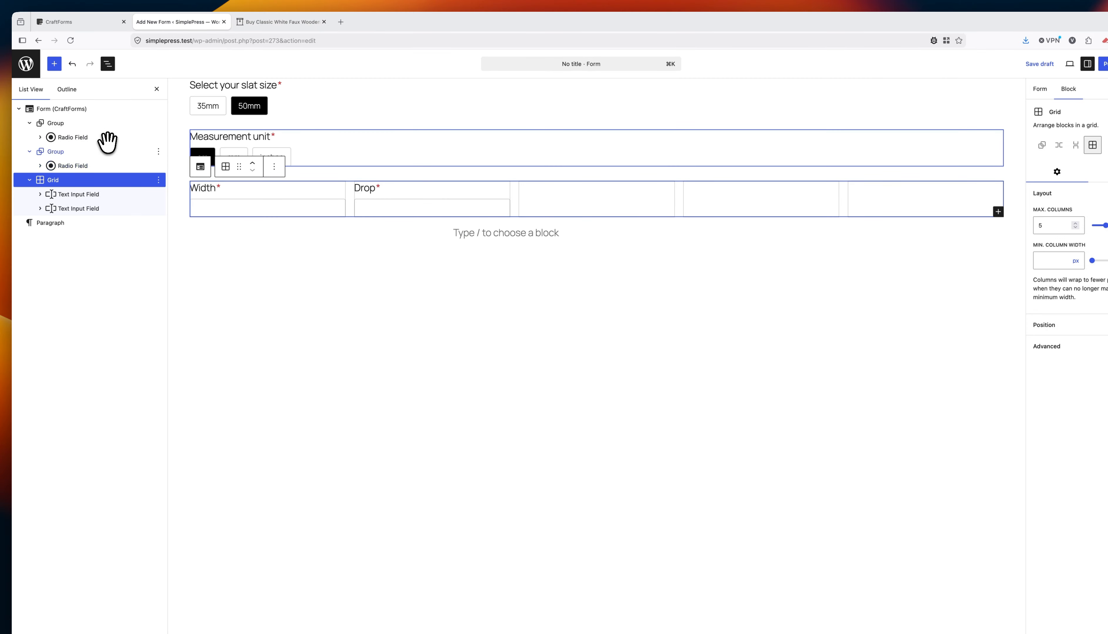
click(101, 151)
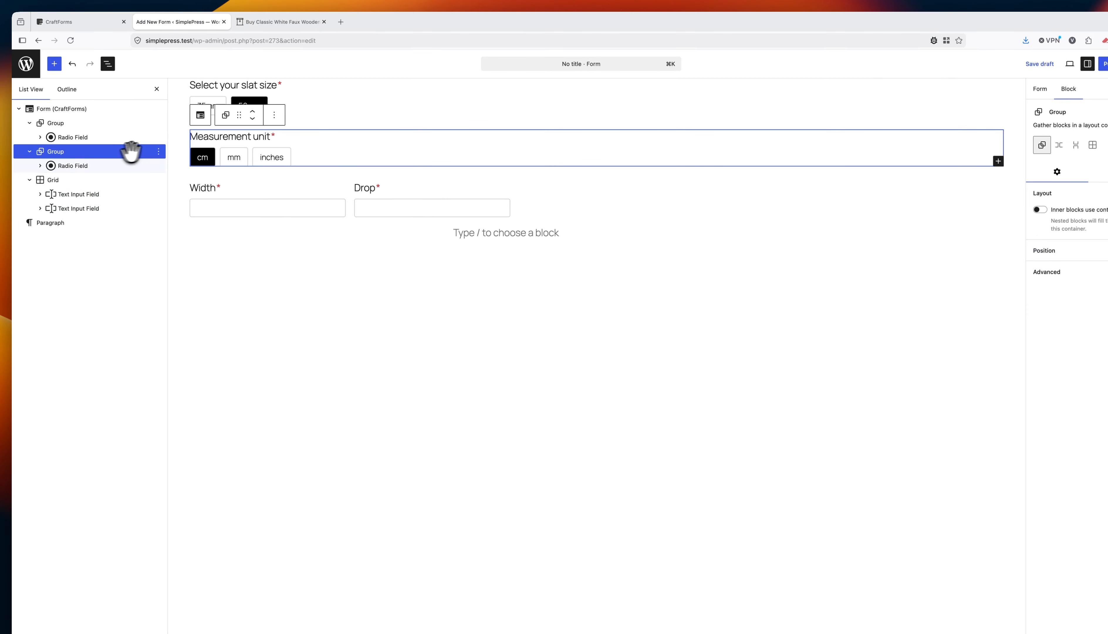
click(158, 151)
click(178, 202)
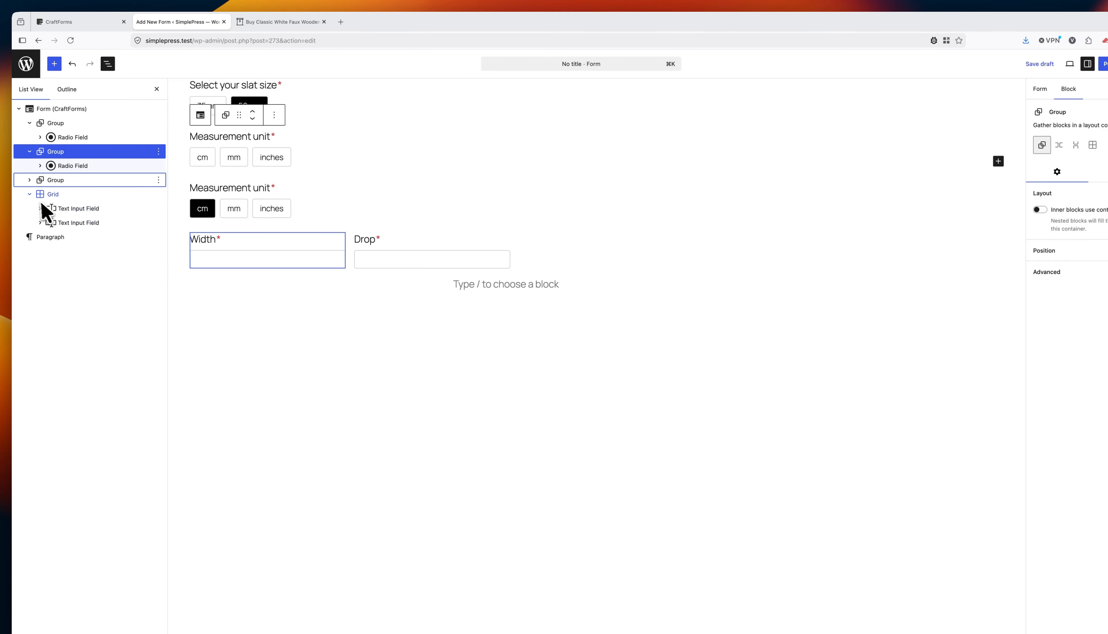
mouse_move(40, 190)
mouse_down()
mouse_move(43, 178)
mouse_move(32, 184)
mouse_up()
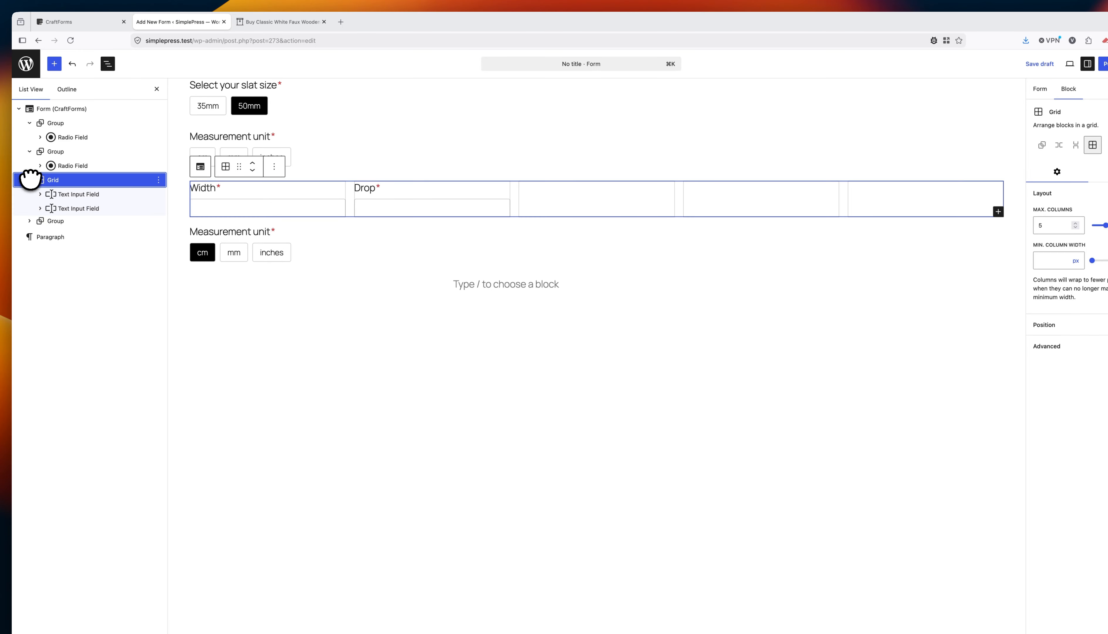
- Set the copied radio field's label to "Select your fitting option" and its field name to fitting
click(48, 222)
click(30, 222)
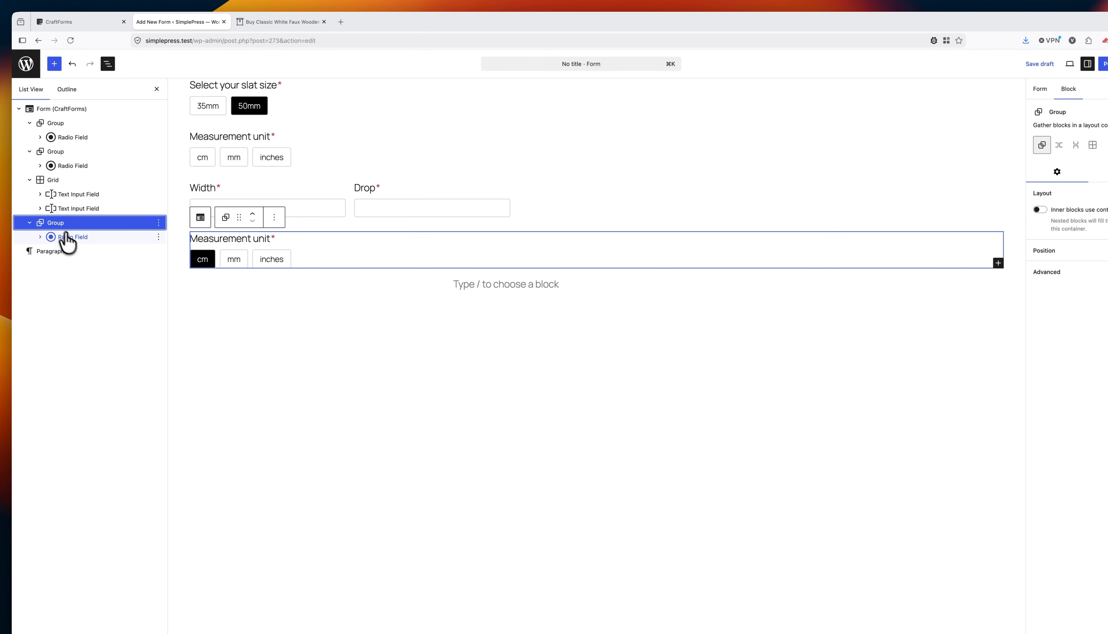
click(70, 238)
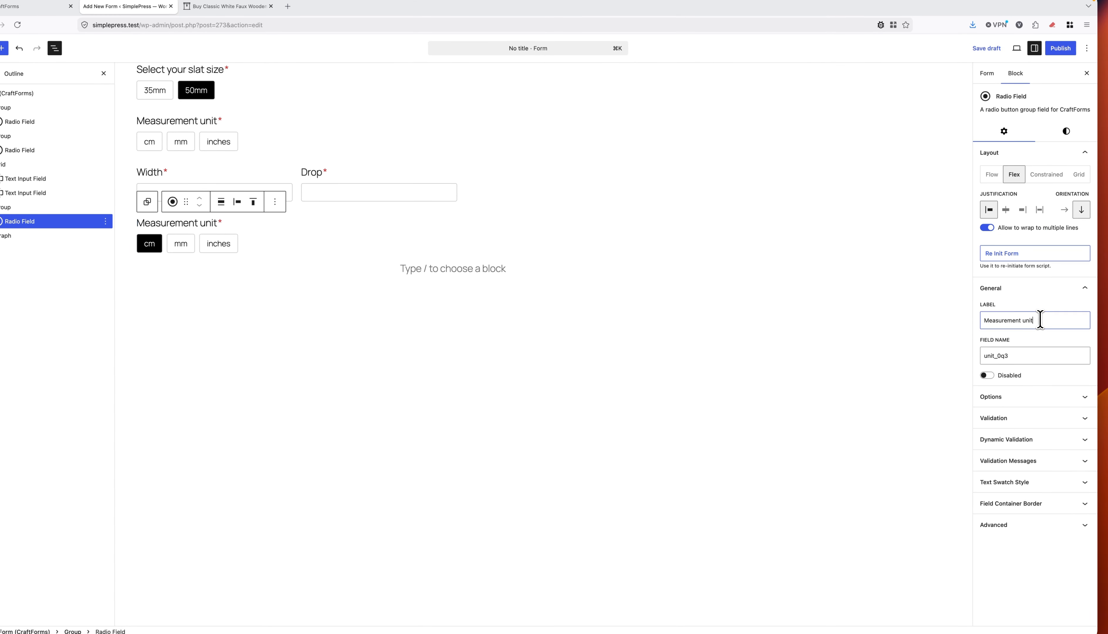
drag(1092, 335, 990, 356)
key(super+v)
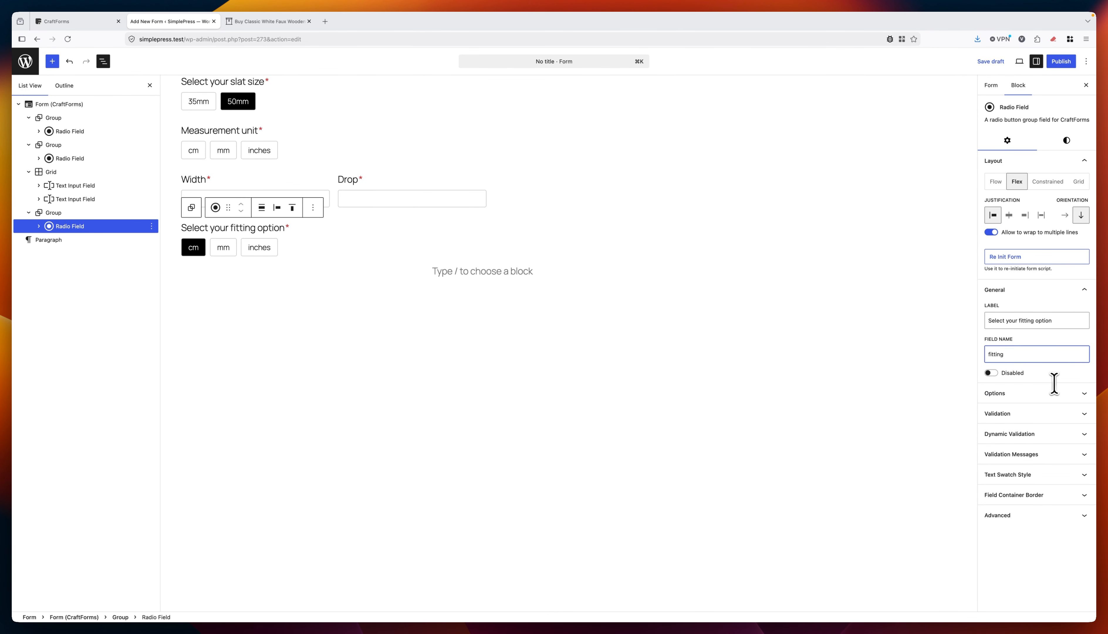
- Check the fitting choices on the Blinds4You page and remove the cm, mm and inches options from the fitting radio field
click(266, 21)
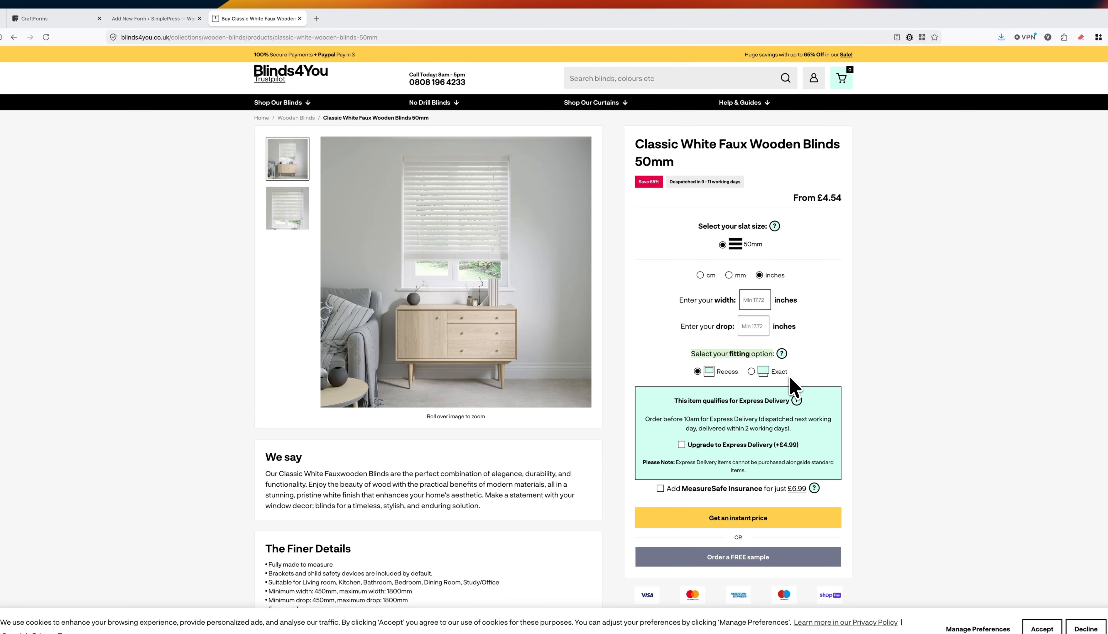
click(184, 20)
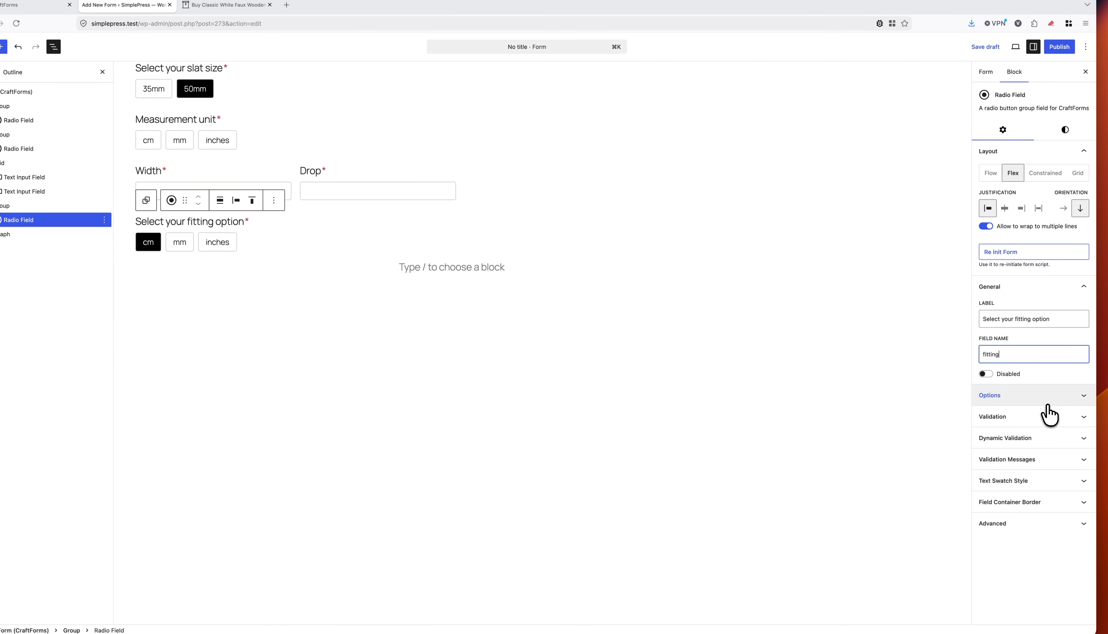
click(1052, 399)
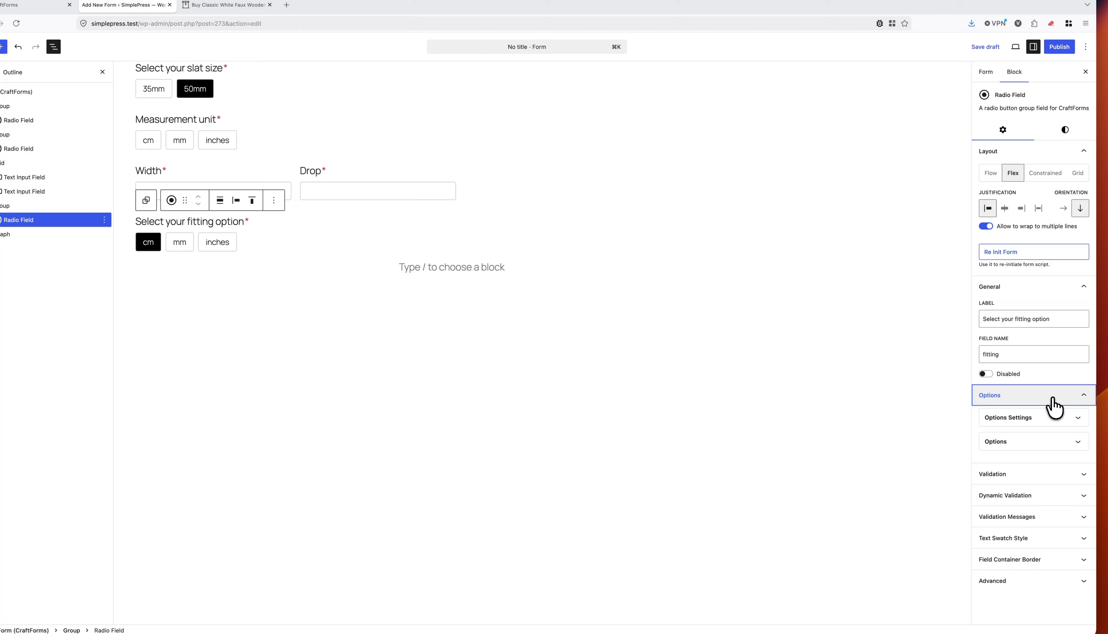
click(1034, 442)
scroll(1049, 422, down, 3)
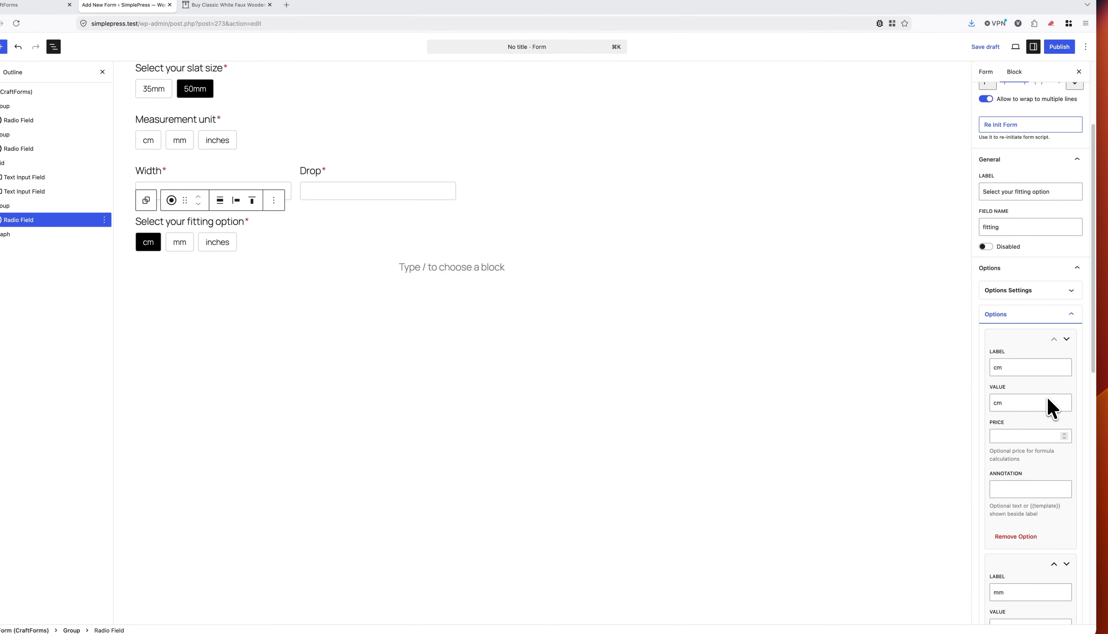
click(1020, 536)
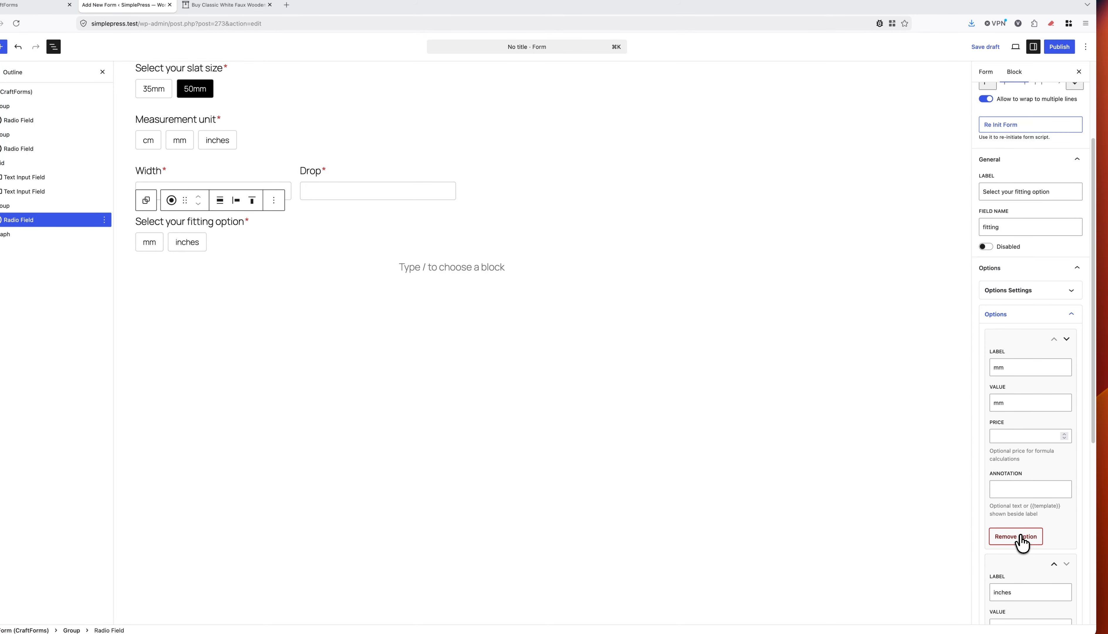
click(1020, 536)
click(1020, 537)
- Add two options labelled Recess and Exact to the fitting radio field
click(1014, 472)
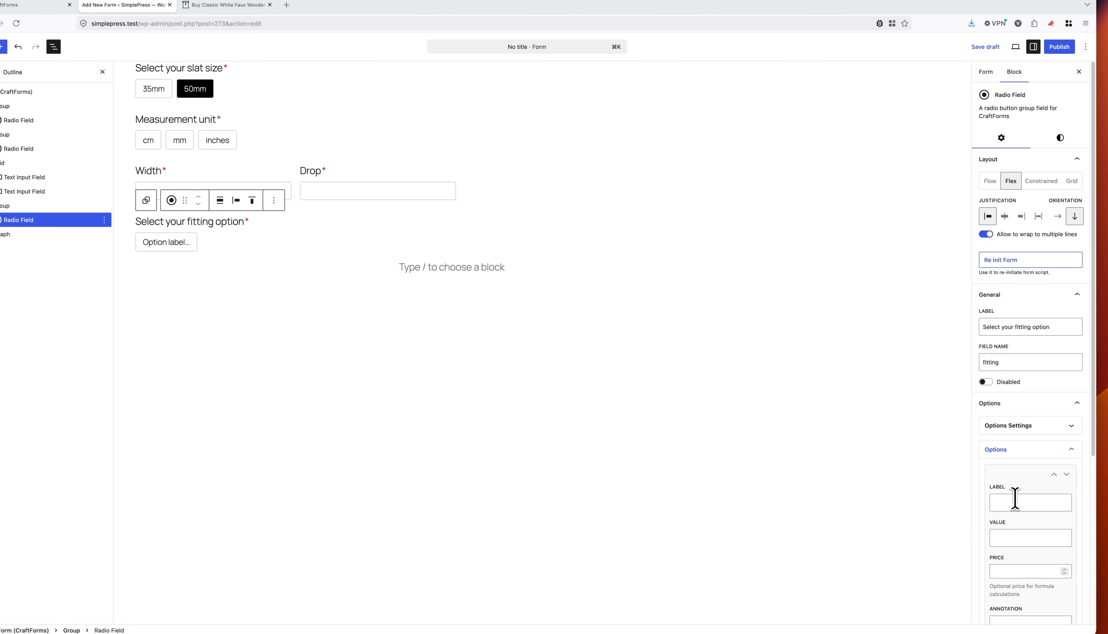
click(1014, 502)
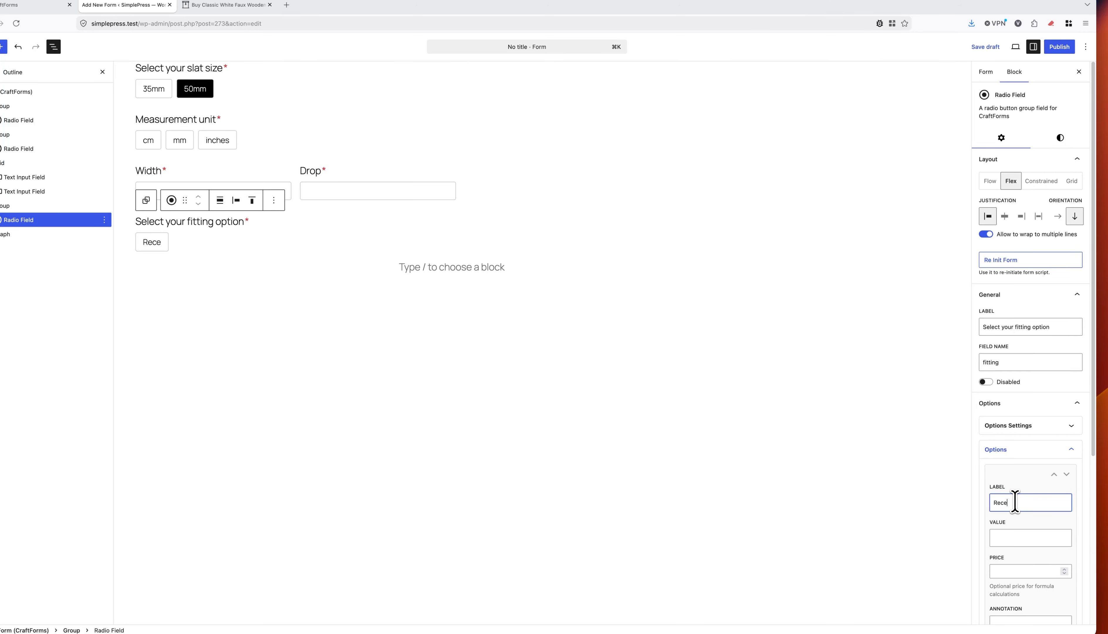
text(Recess)
scroll(1051, 502, down, 5)
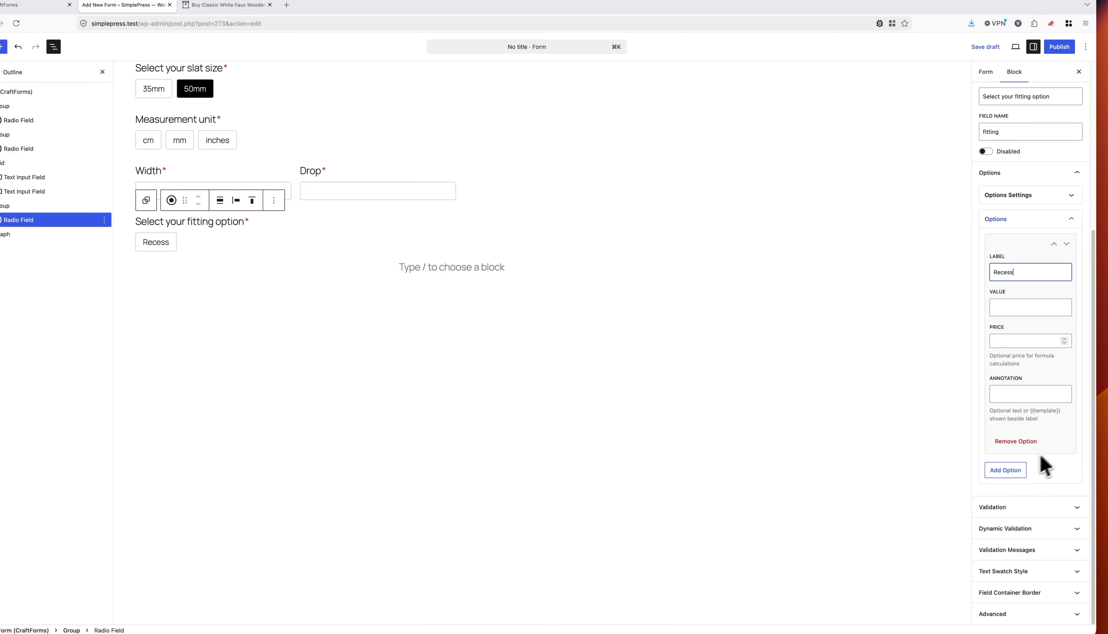
click(1012, 469)
scroll(1027, 458, down, 3)
click(1021, 387)
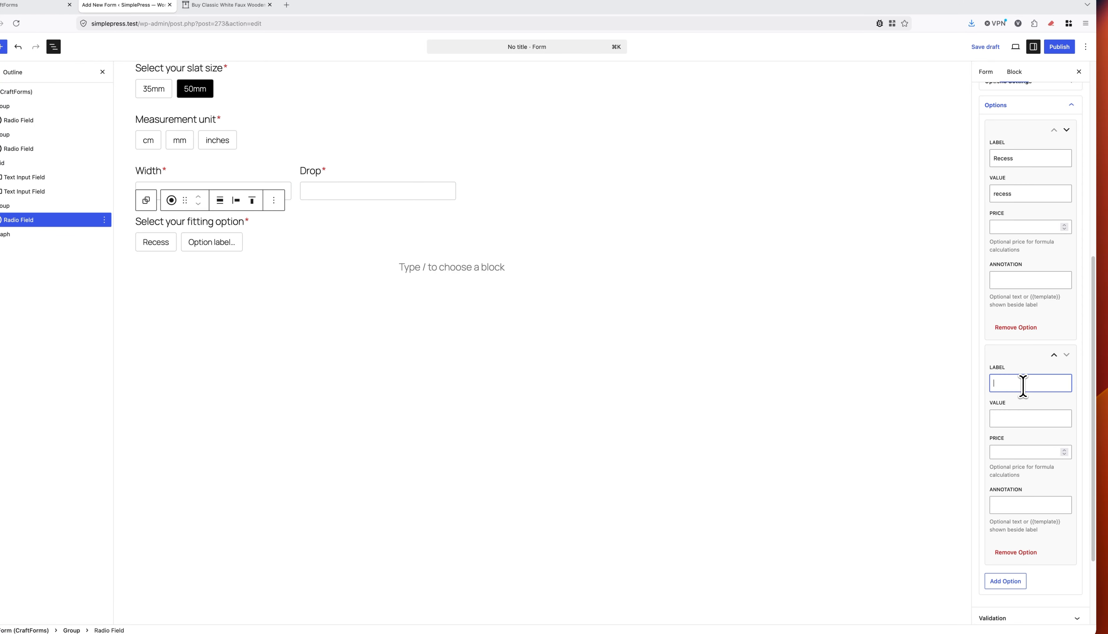
click(247, 12)
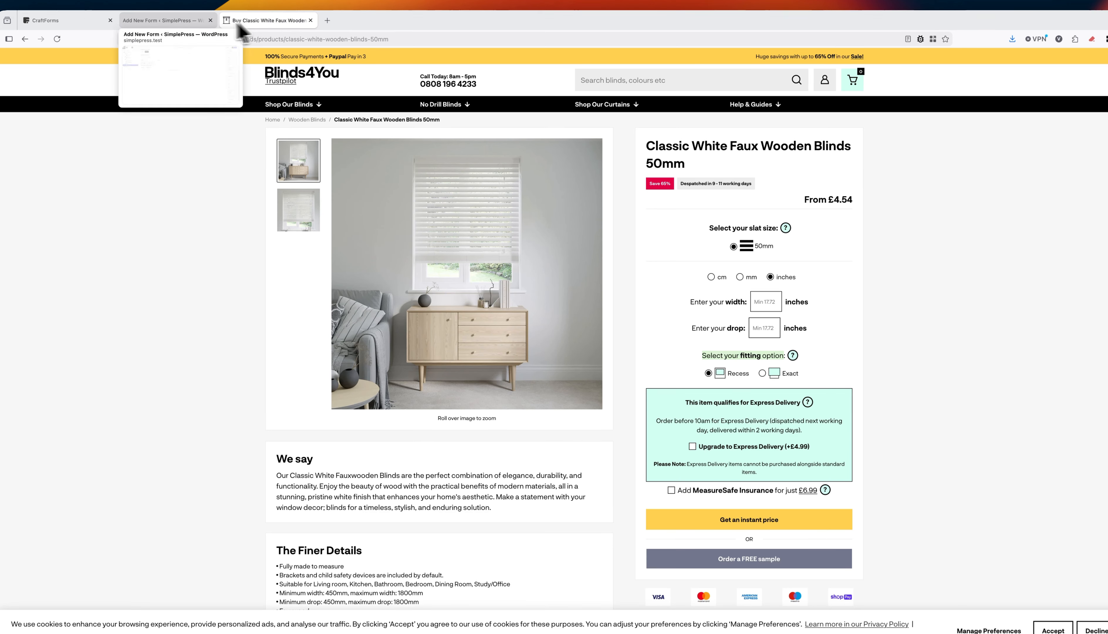
click(192, 22)
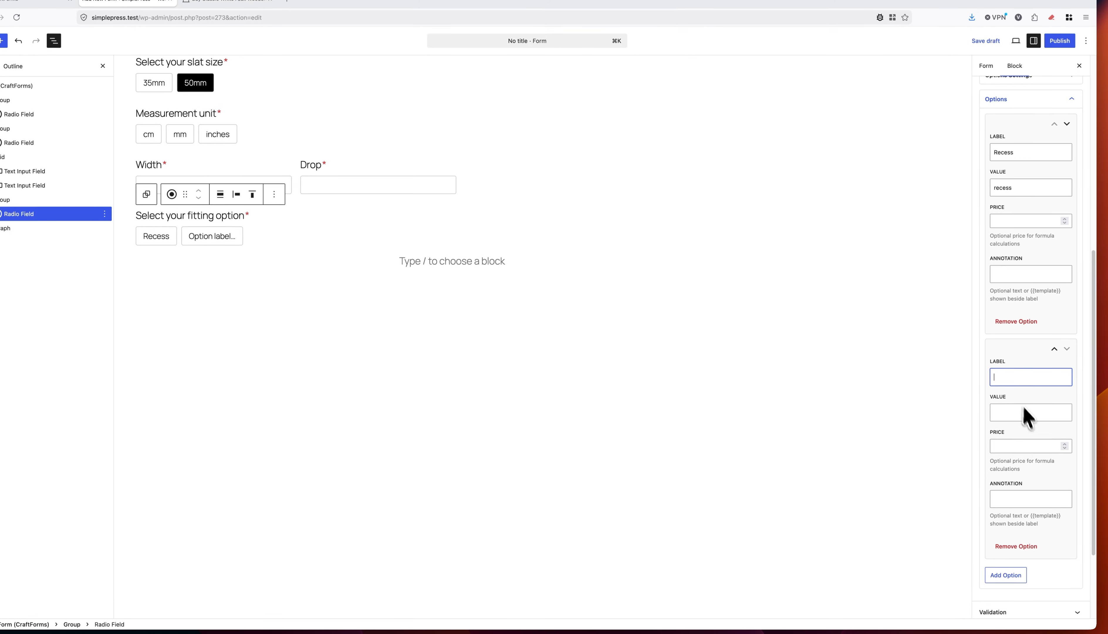
text(Exact)
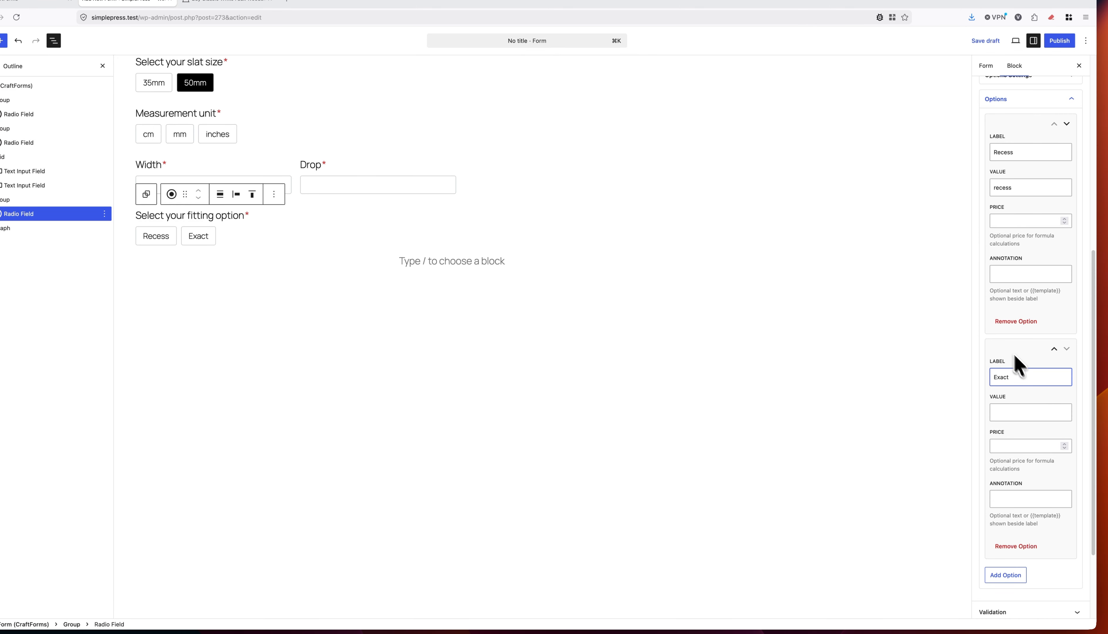
click(323, 222)
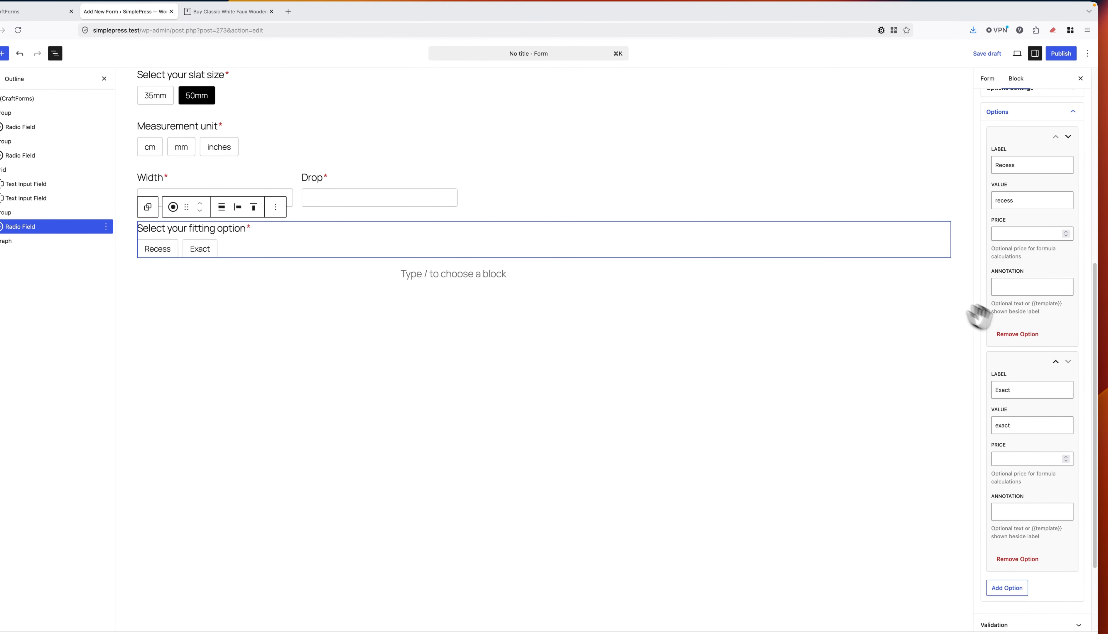
- Set the fitting radio field's default value to Recess
scroll(1058, 325, up, 3)
click(1022, 211)
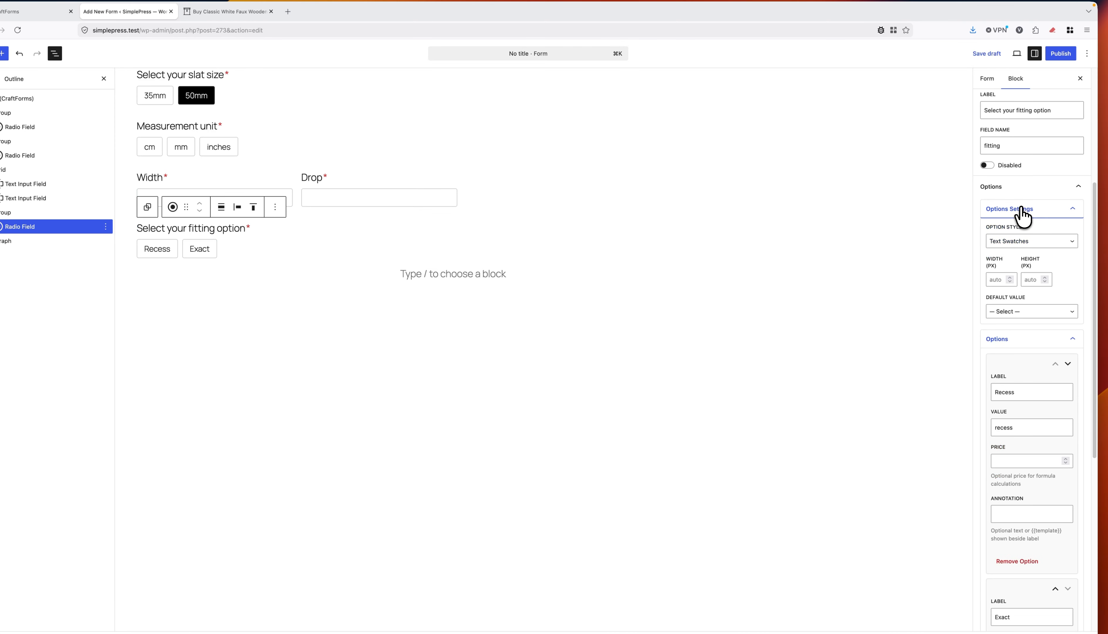
click(1017, 313)
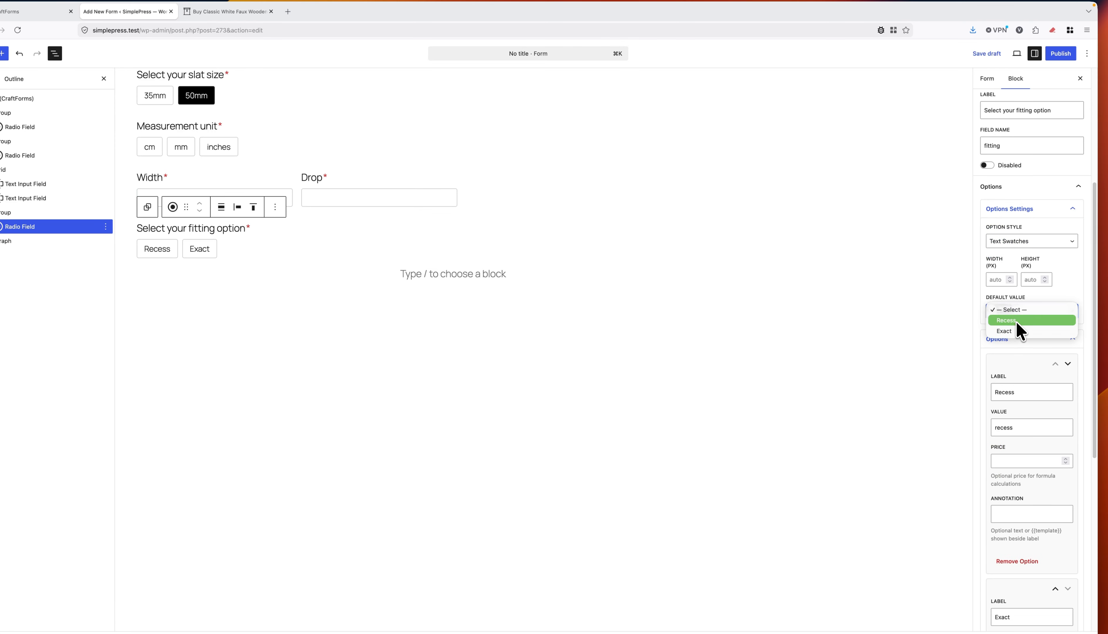
key(Escape)
- Set cm as the default value of the Measurement unit radio field
click(244, 128)
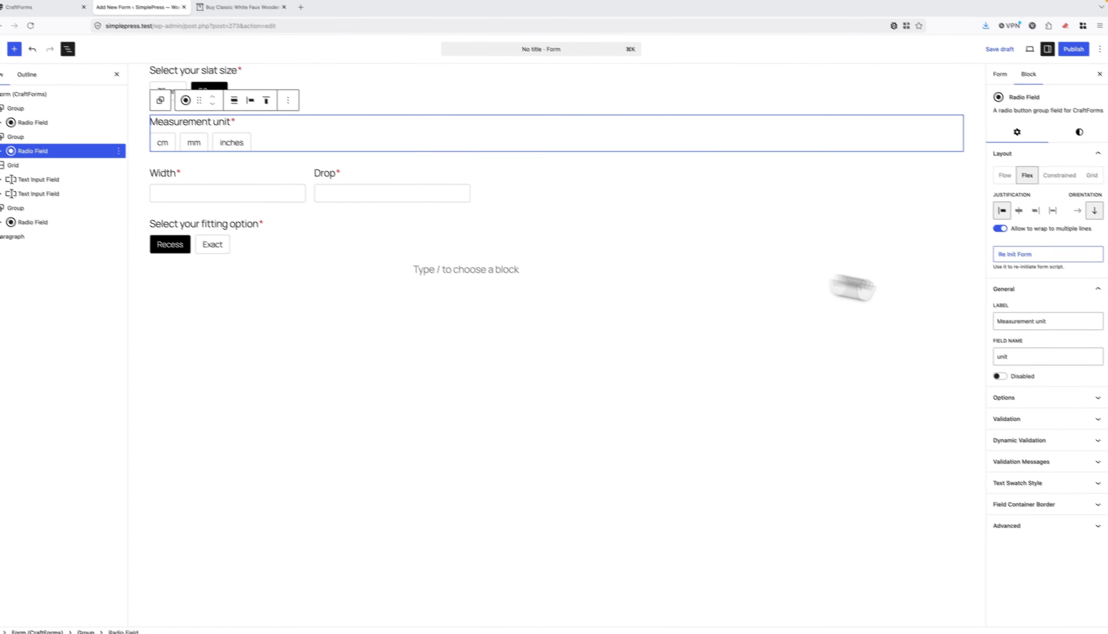
click(1027, 398)
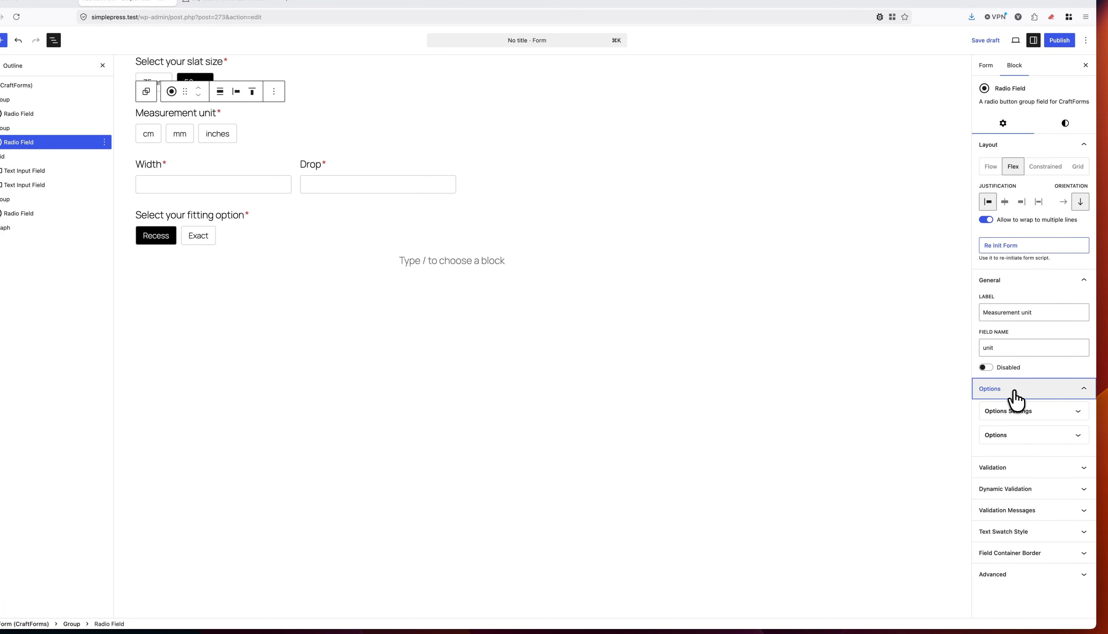
click(1025, 413)
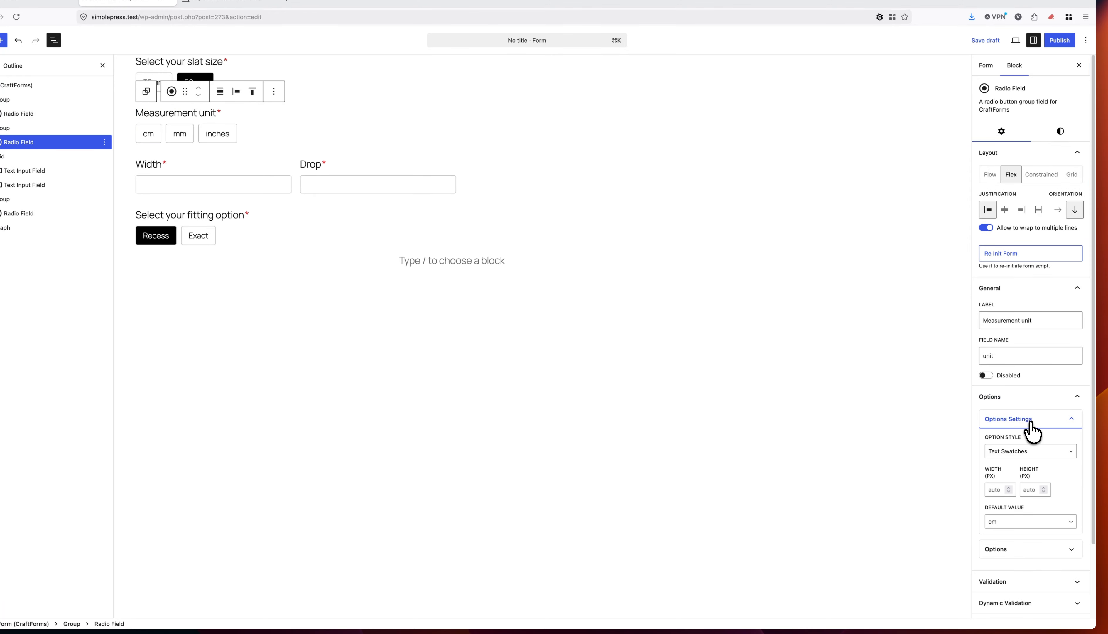
click(1017, 525)
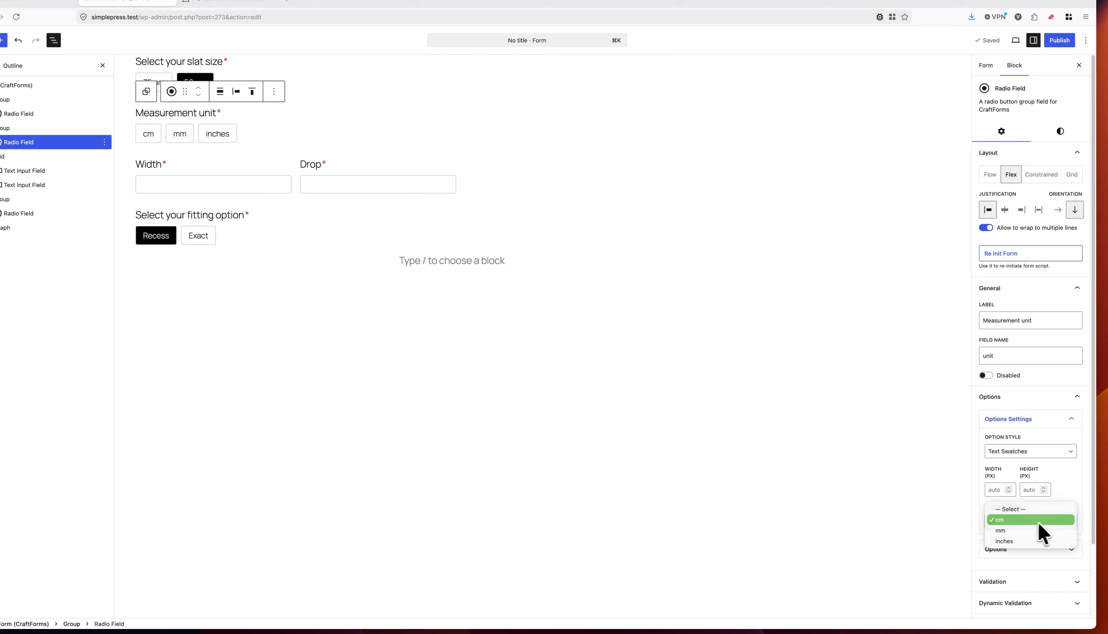
click(1021, 523)
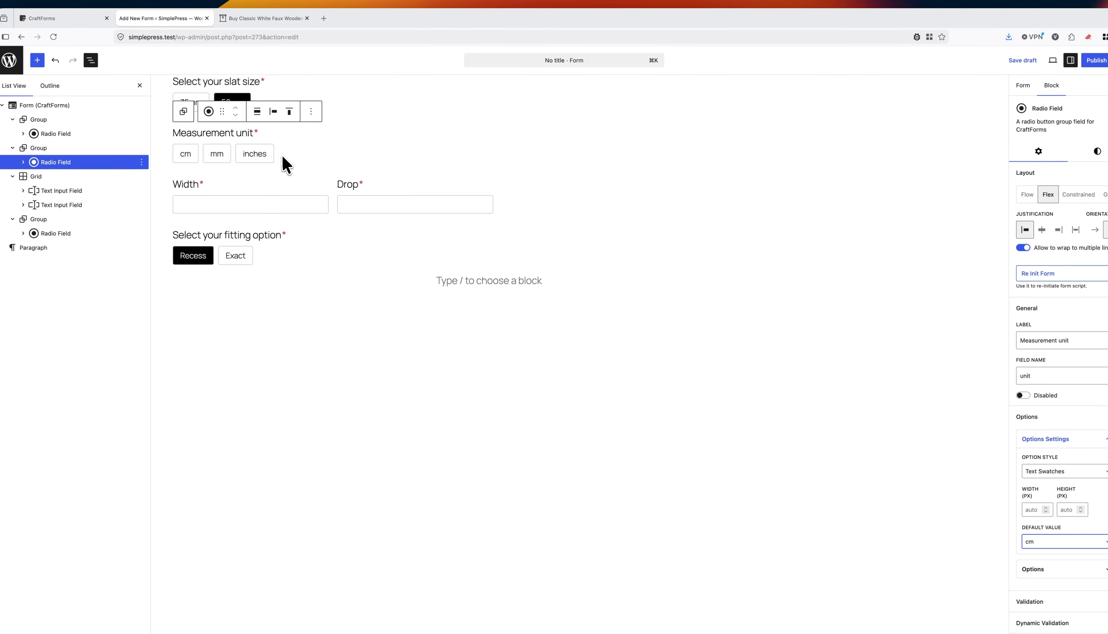
click(180, 138)
click(422, 180)
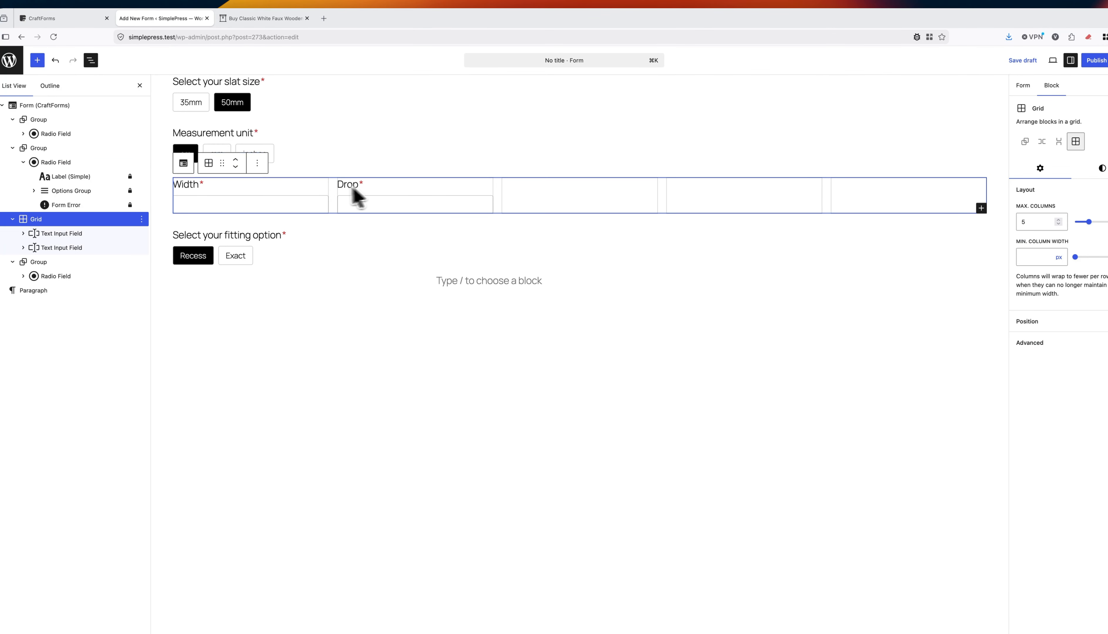
click(300, 159)
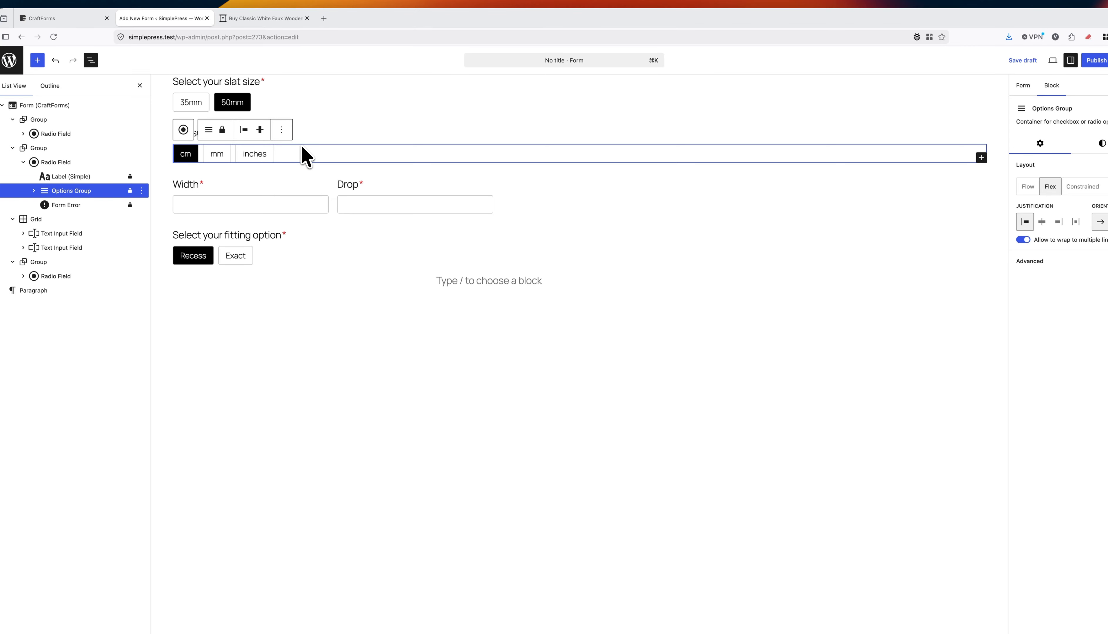
click(382, 259)
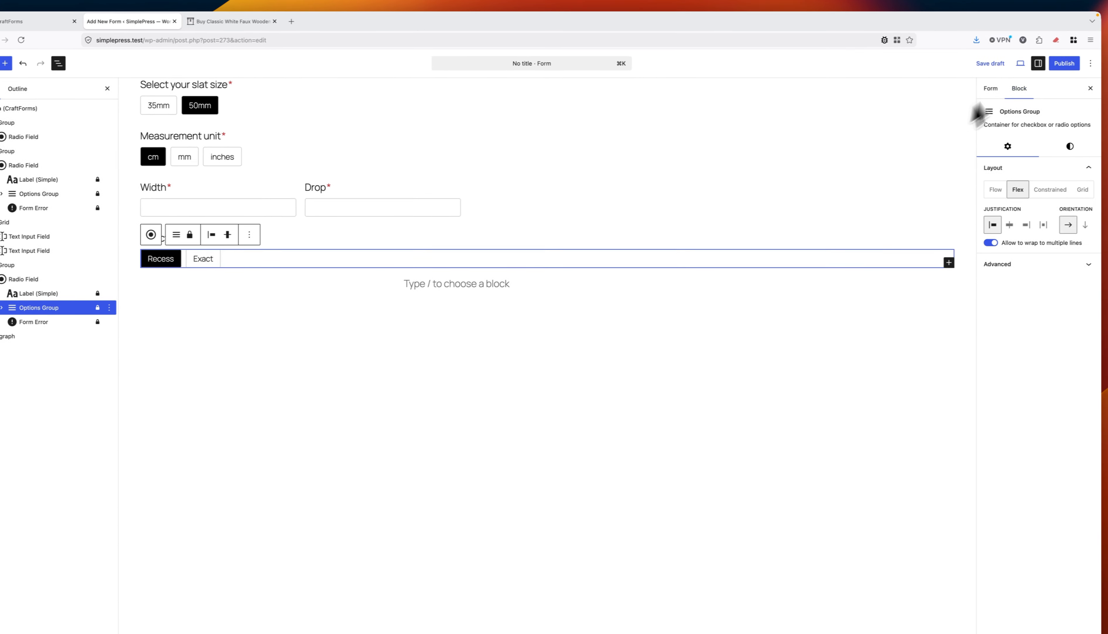
- Save the draft and rename the form to "wooden blind form"
click(995, 64)
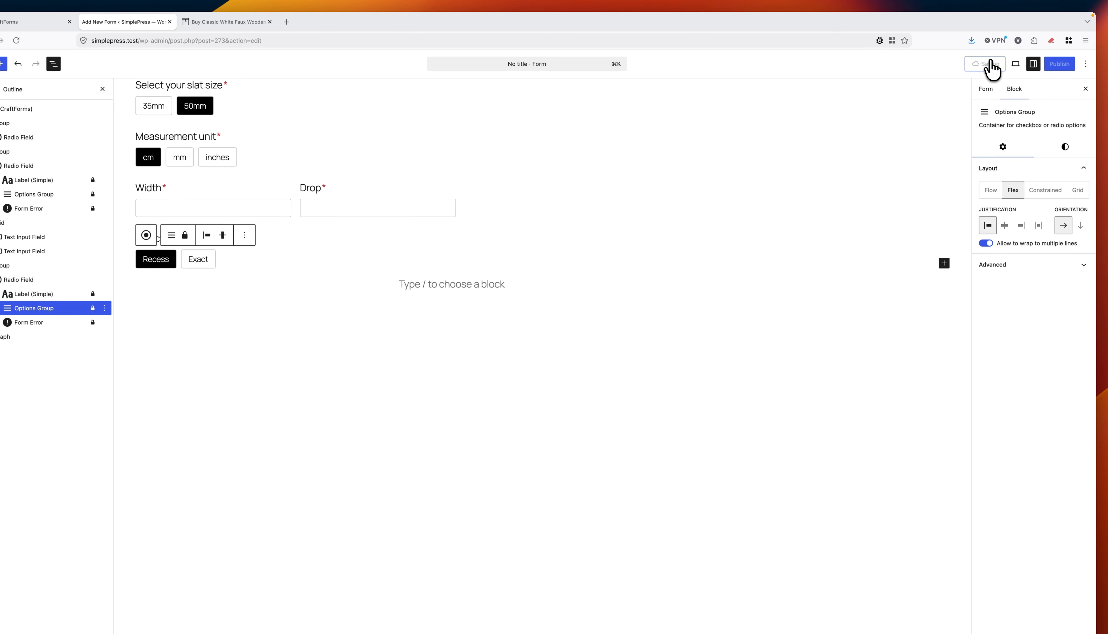
click(988, 90)
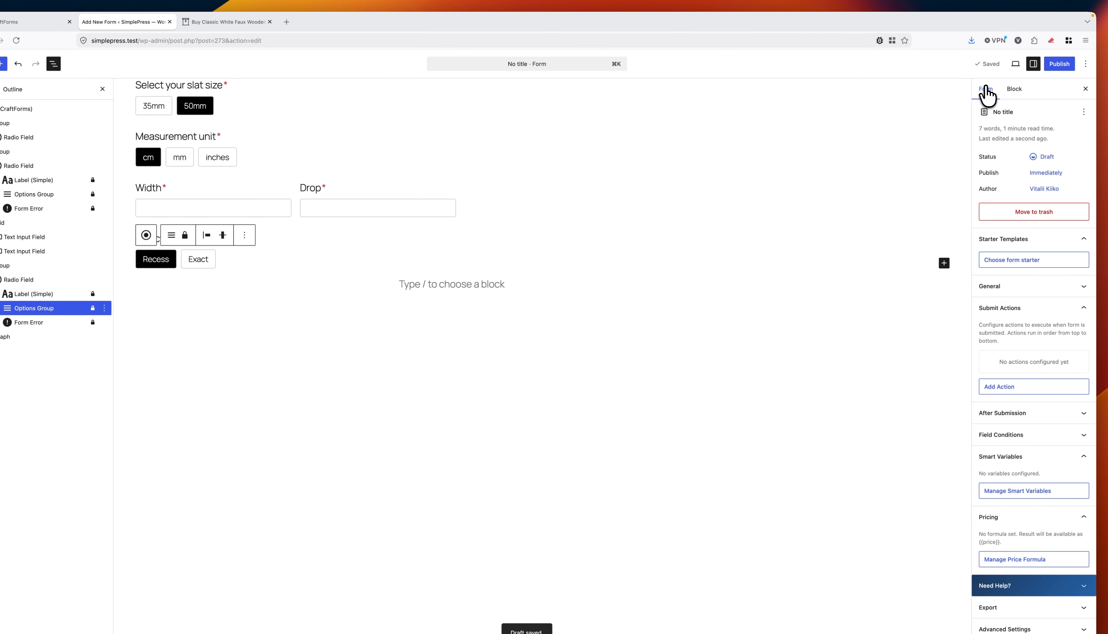
click(1084, 115)
click(1065, 132)
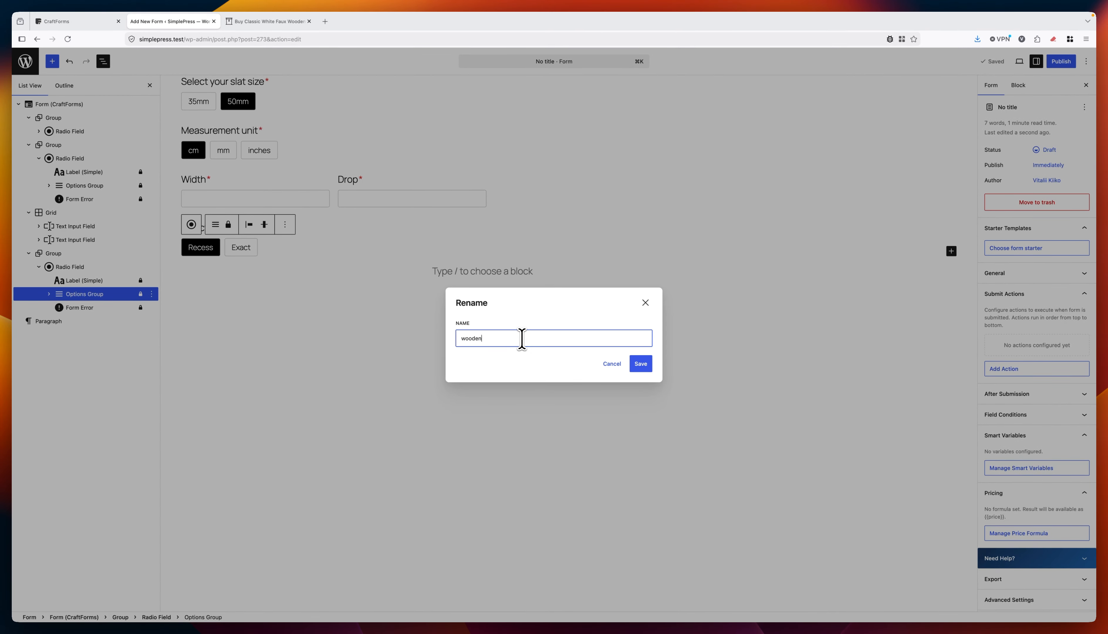
text(wooden blind form)
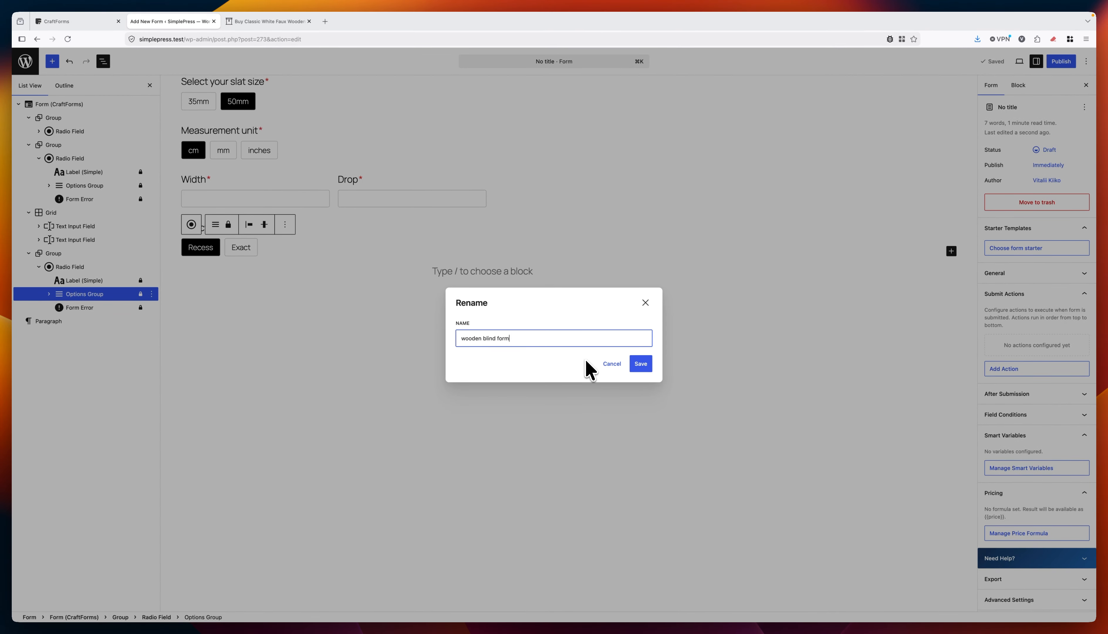
click(641, 363)
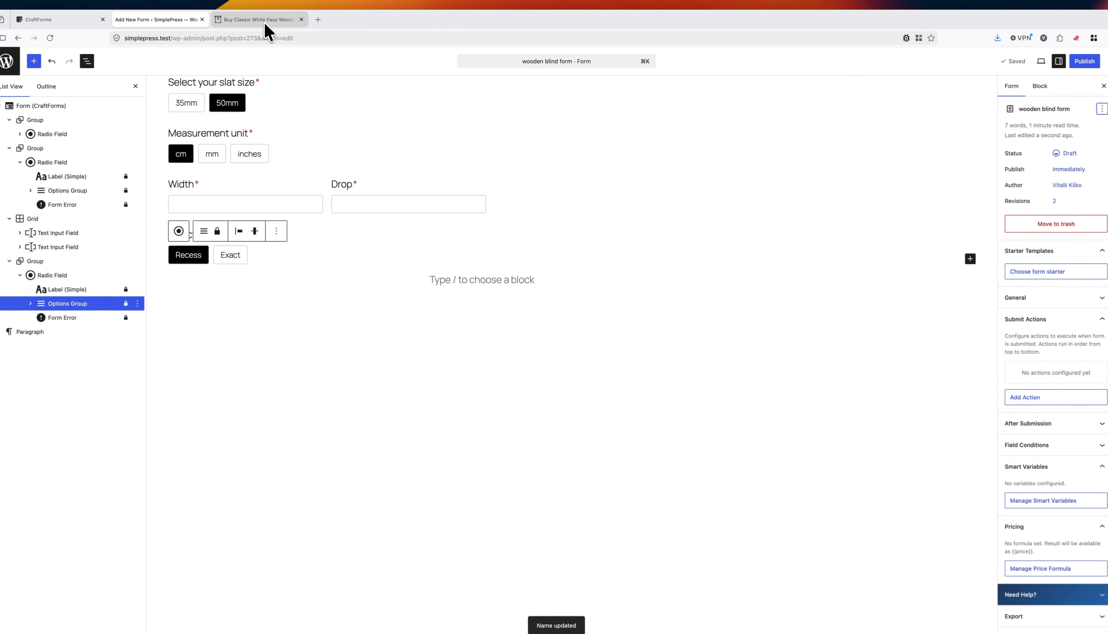
- Copy the text "MeasureSafe Insurance" from the Blinds4You product page and return to the form editor
click(266, 21)
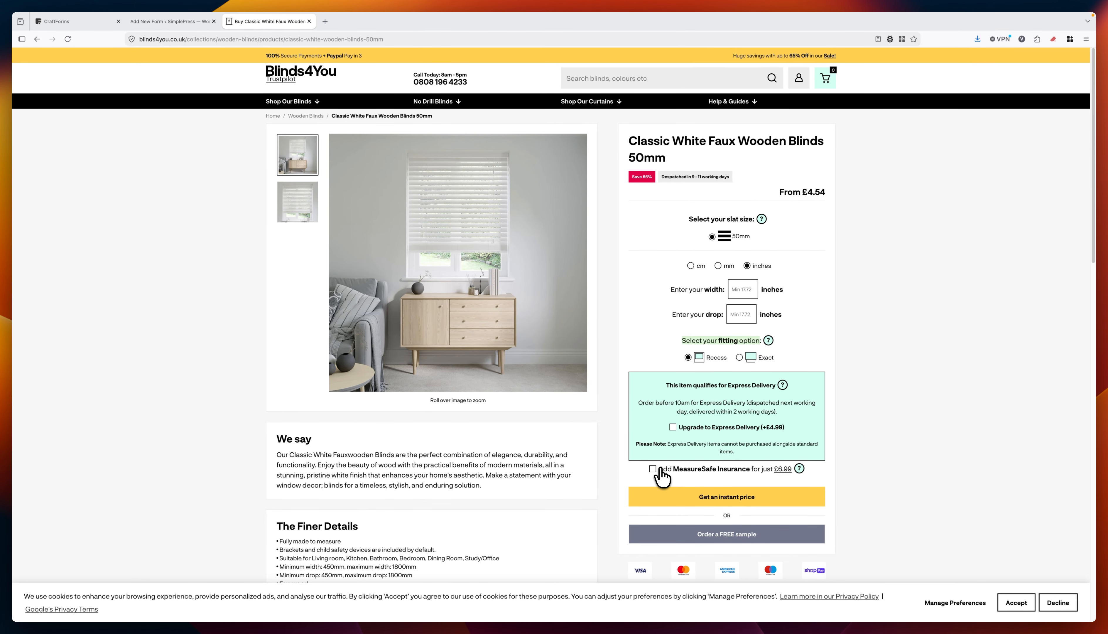
drag(671, 467, 743, 468)
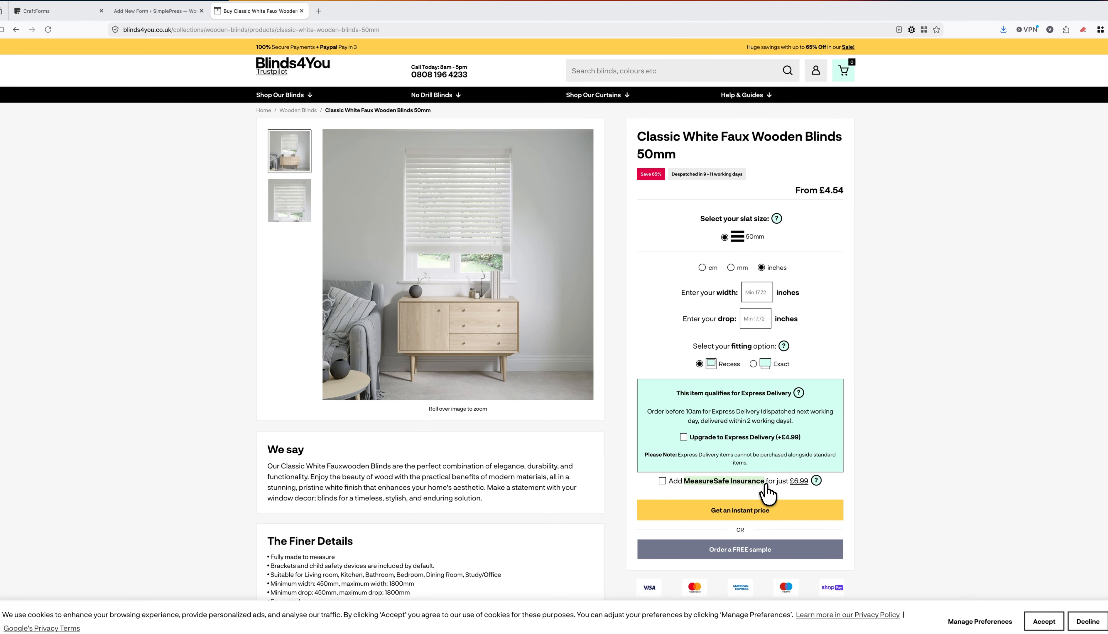
click(165, 11)
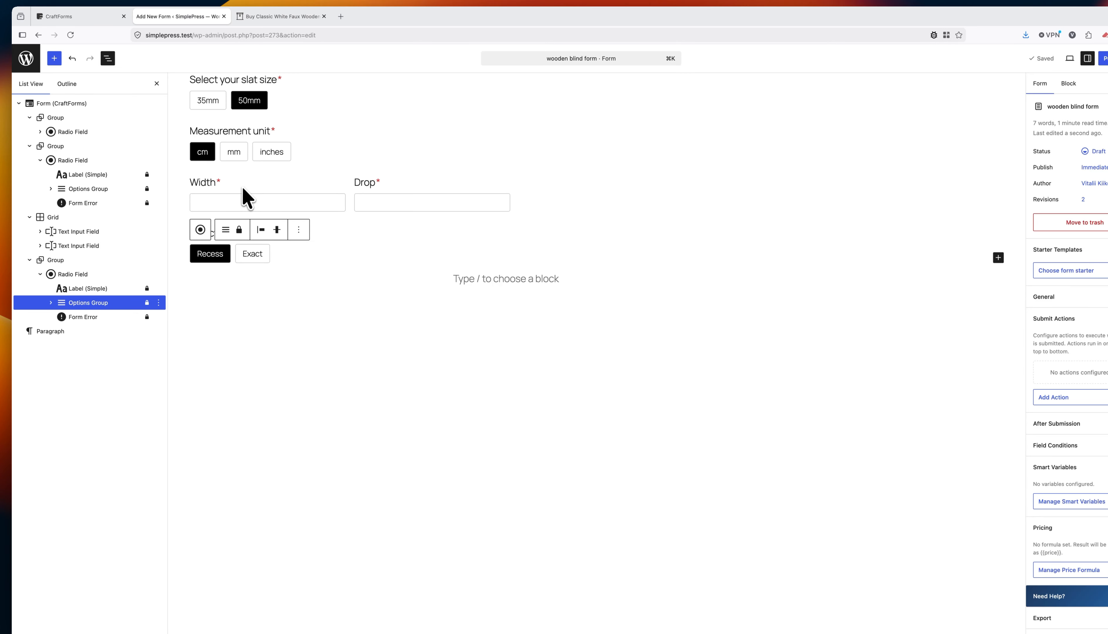
- Duplicate the fitting option group and delete the empty paragraph below the form
click(108, 260)
click(158, 260)
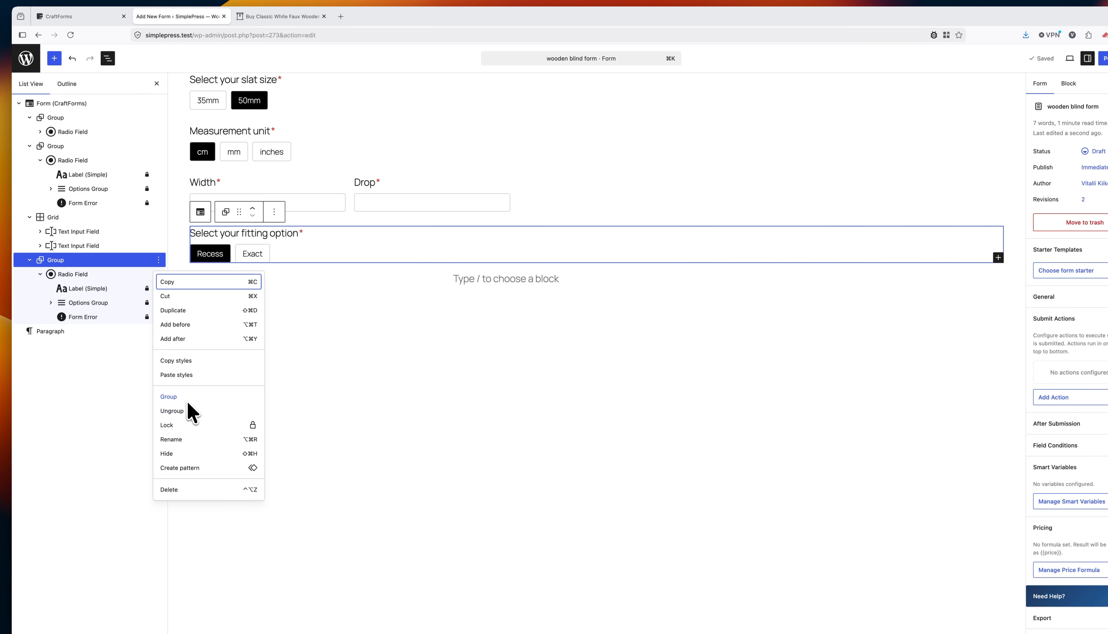
click(174, 311)
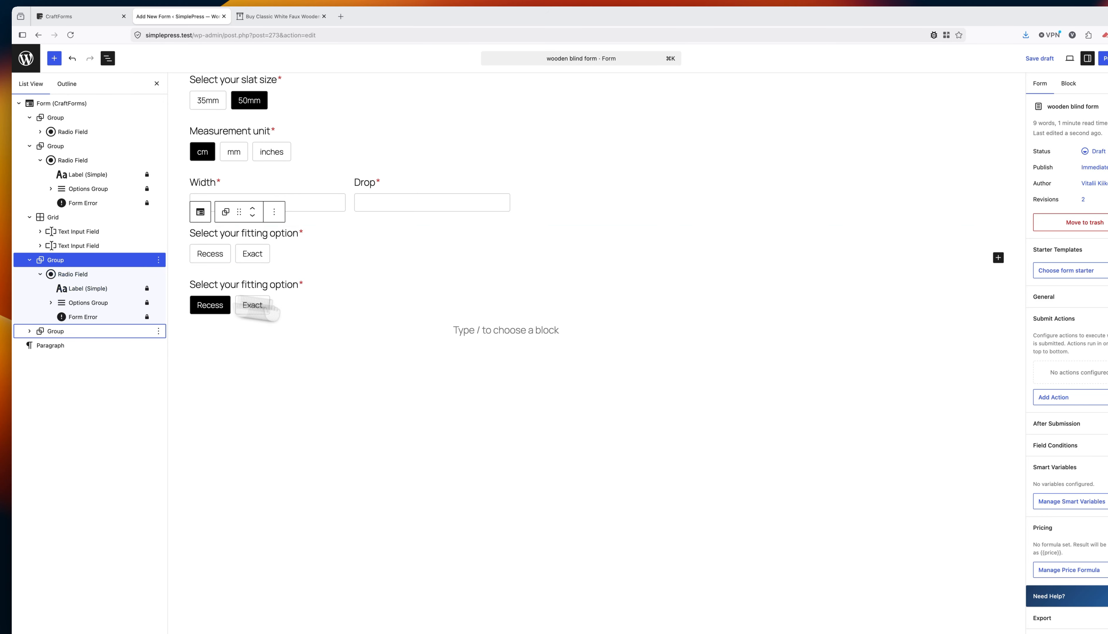
click(508, 331)
key(BackSpace)
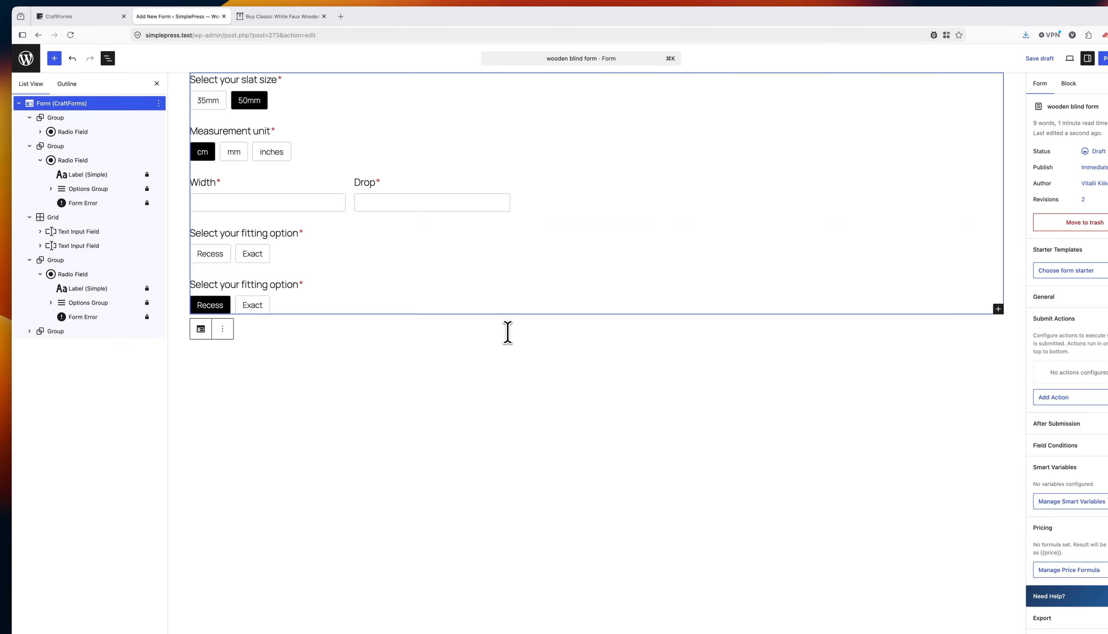
- Delete the radio field inside the duplicated fitting option group, keeping the group itself
click(302, 290)
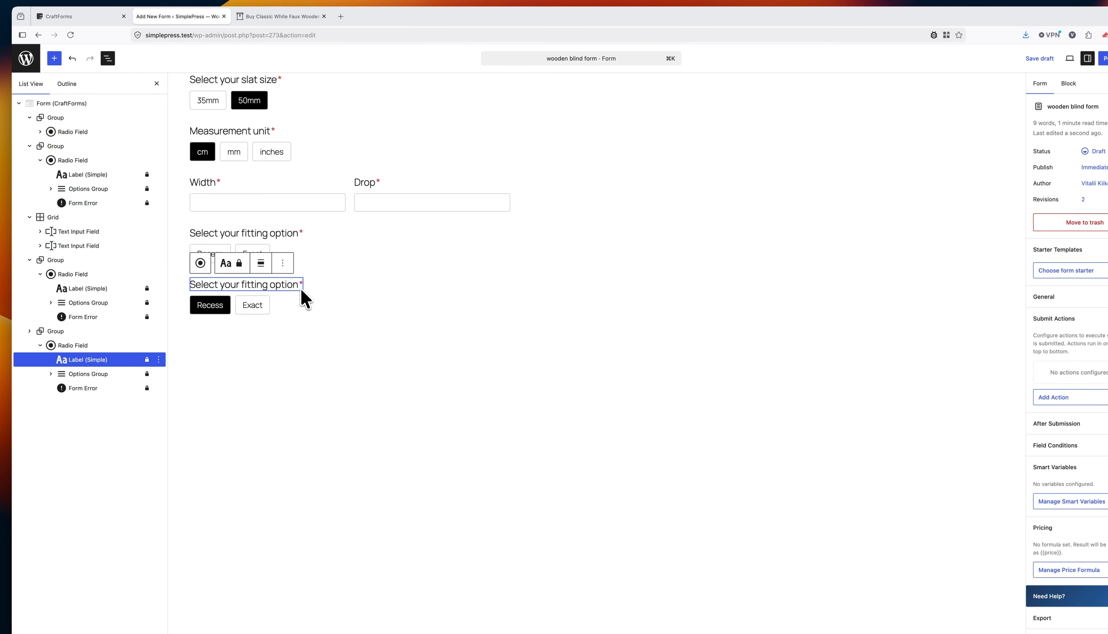
click(318, 289)
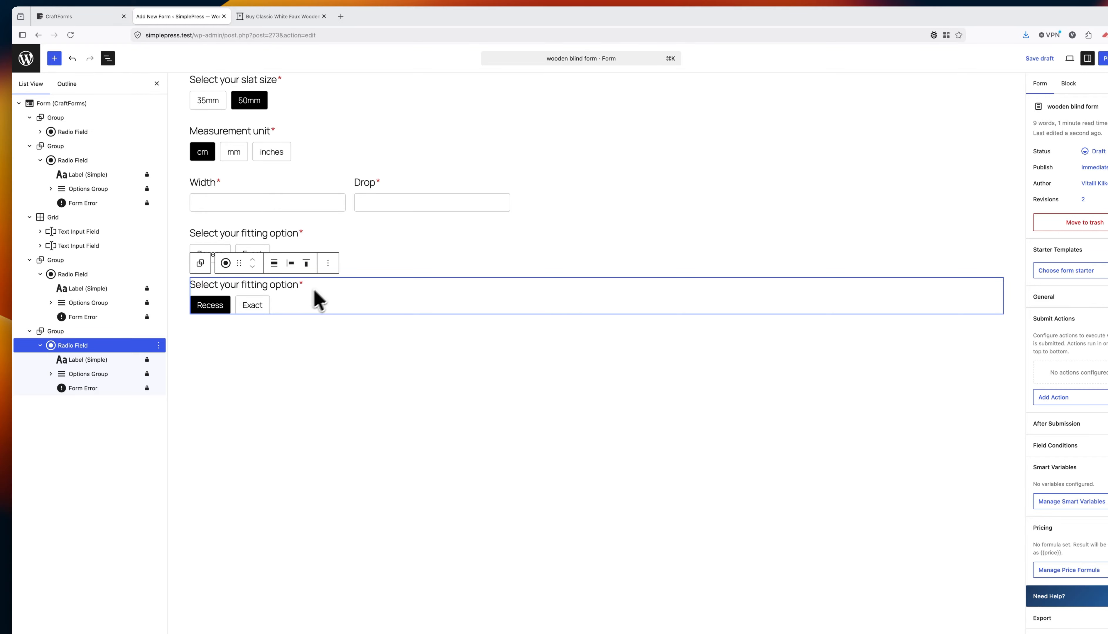
click(159, 346)
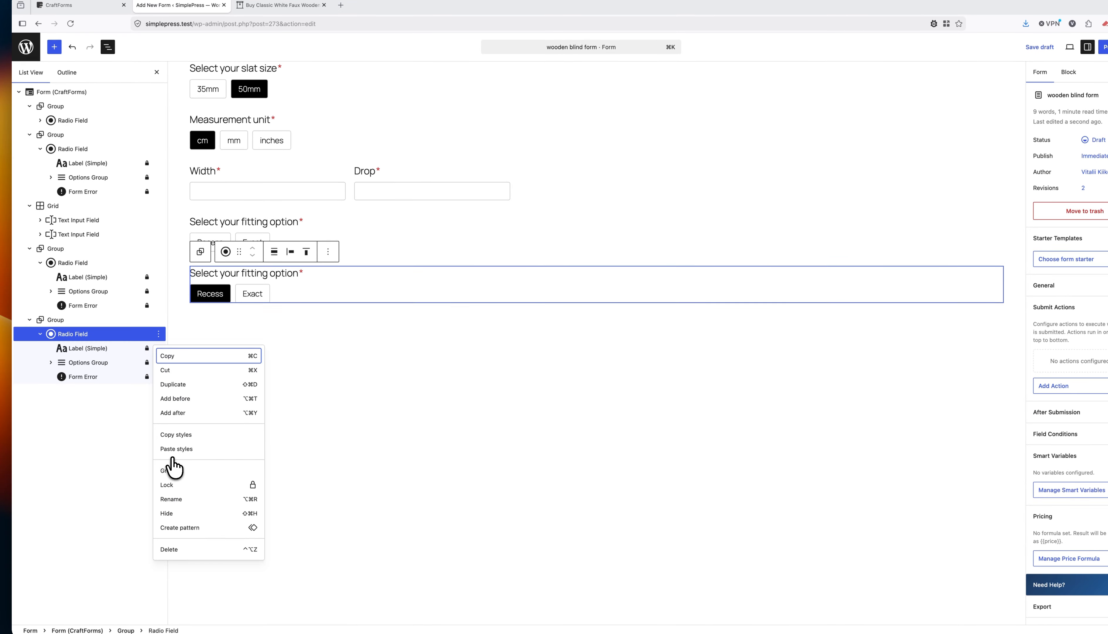
click(172, 549)
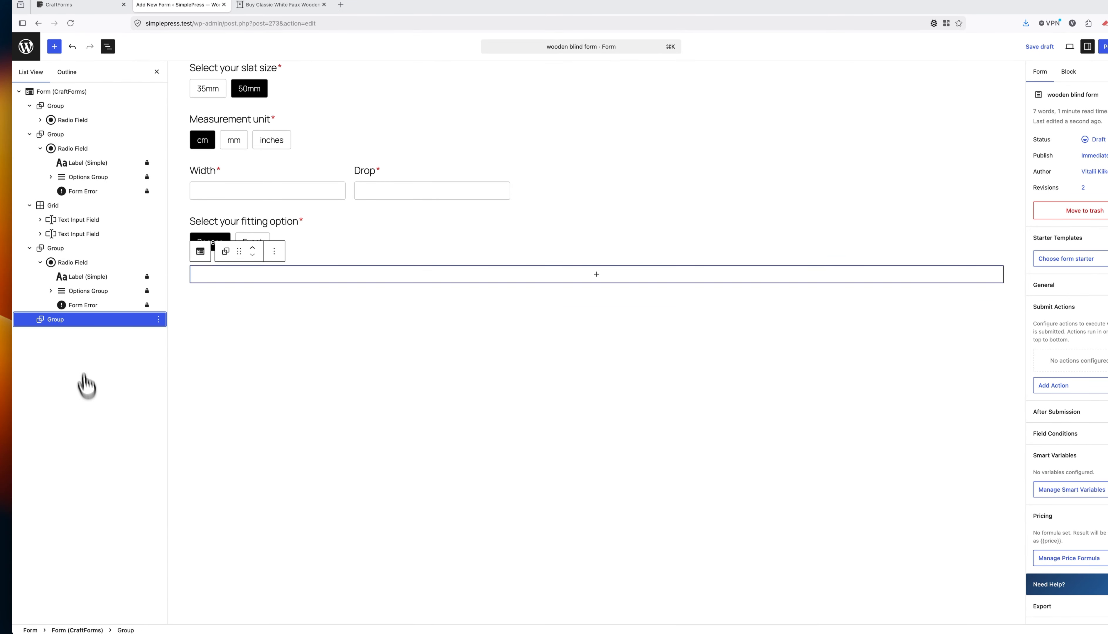
- Insert a Checkboxes Field and move it inside the empty last group
click(54, 46)
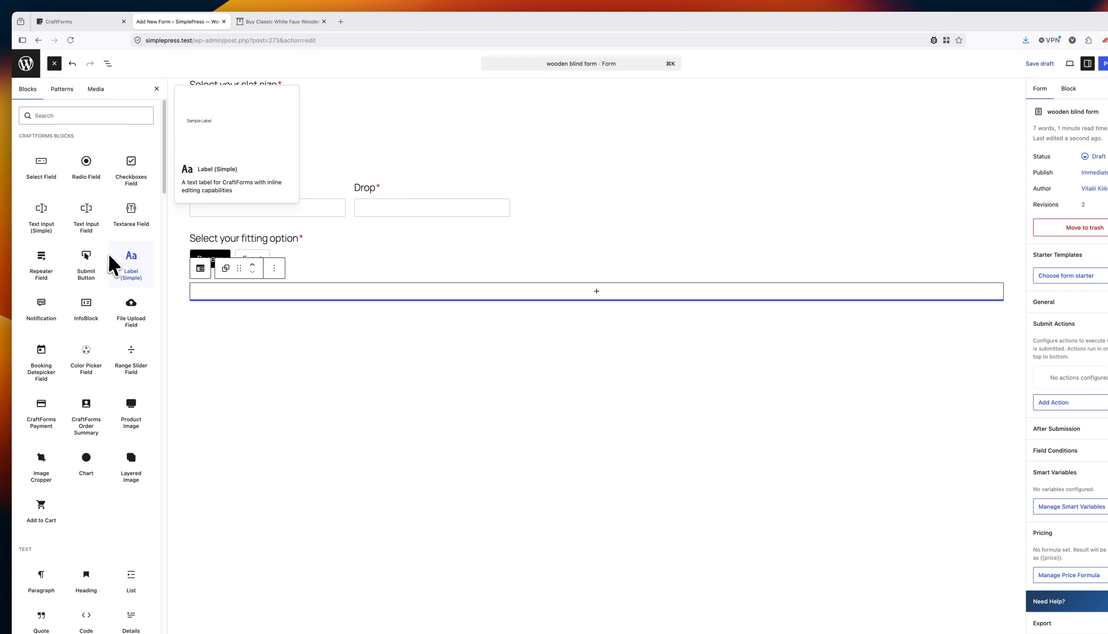
click(130, 165)
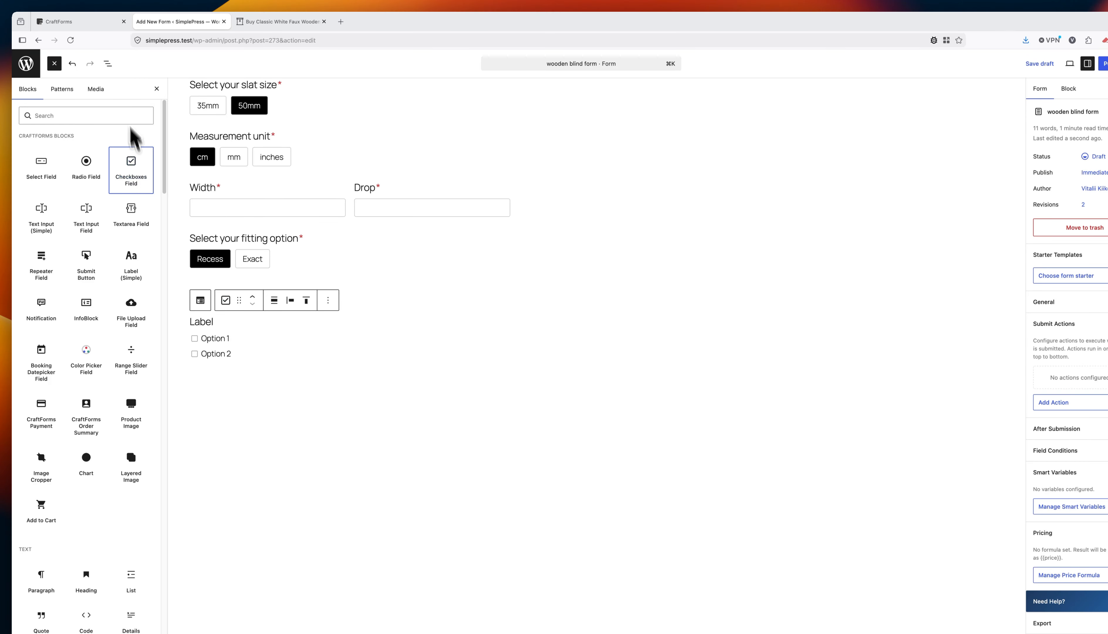
click(107, 63)
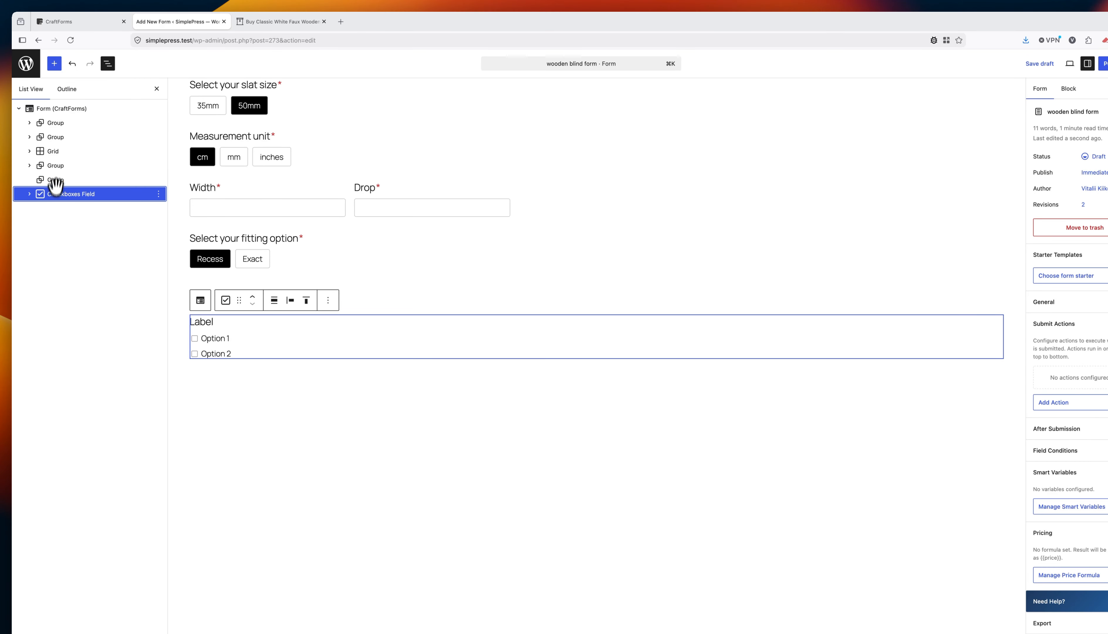
drag(56, 183, 56, 178)
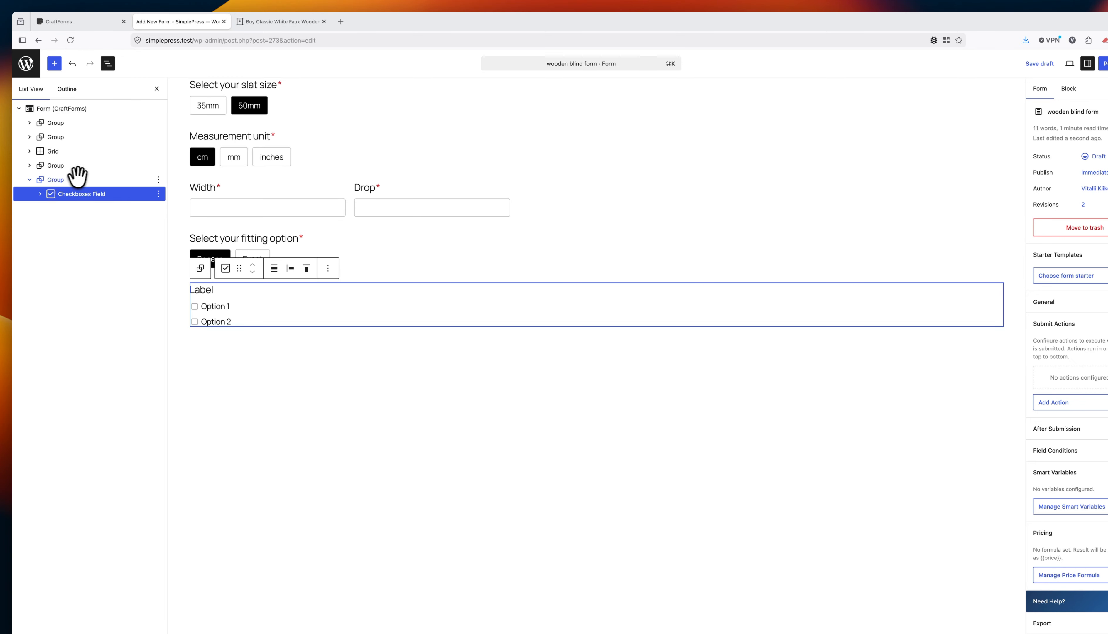
- Set the checkboxes field's label to "MeasureSafe Insurance" and its field name to measuresafe
click(81, 179)
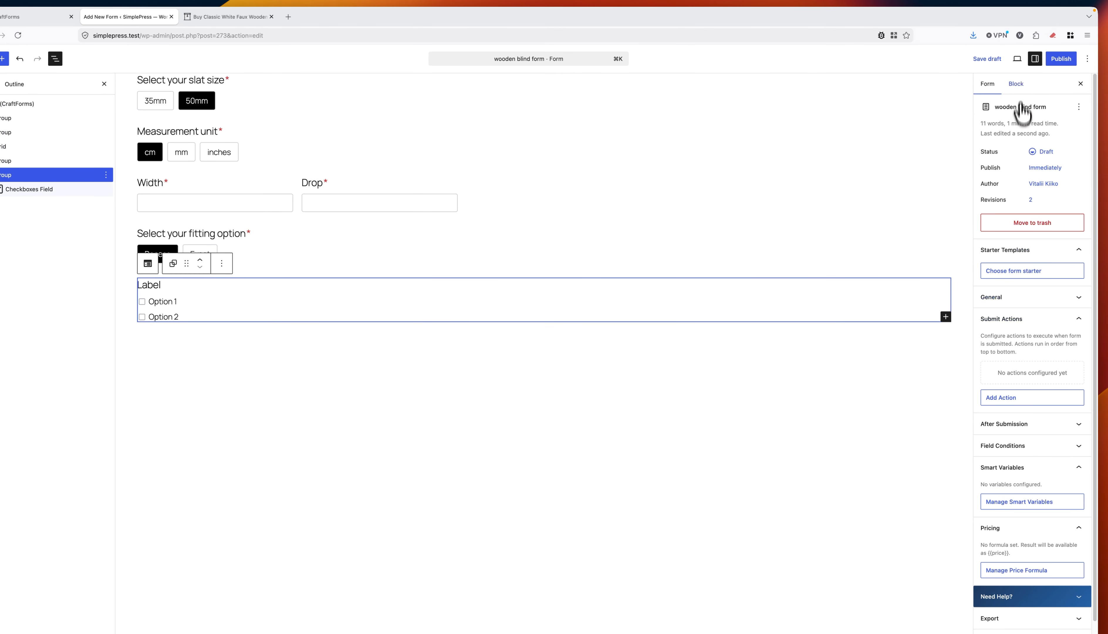
click(1016, 84)
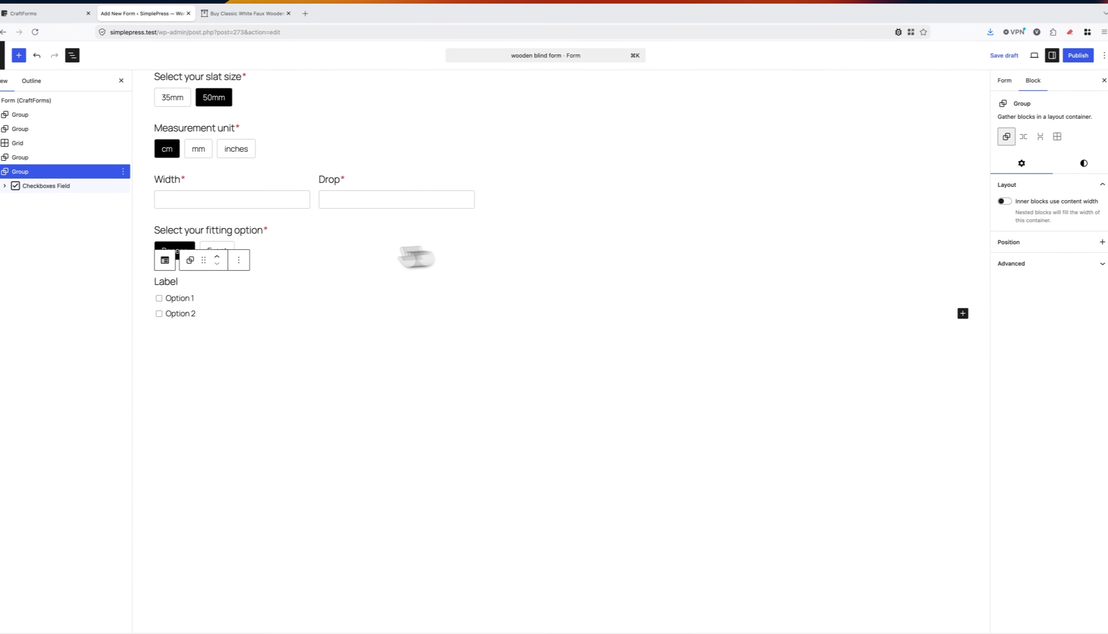
click(264, 284)
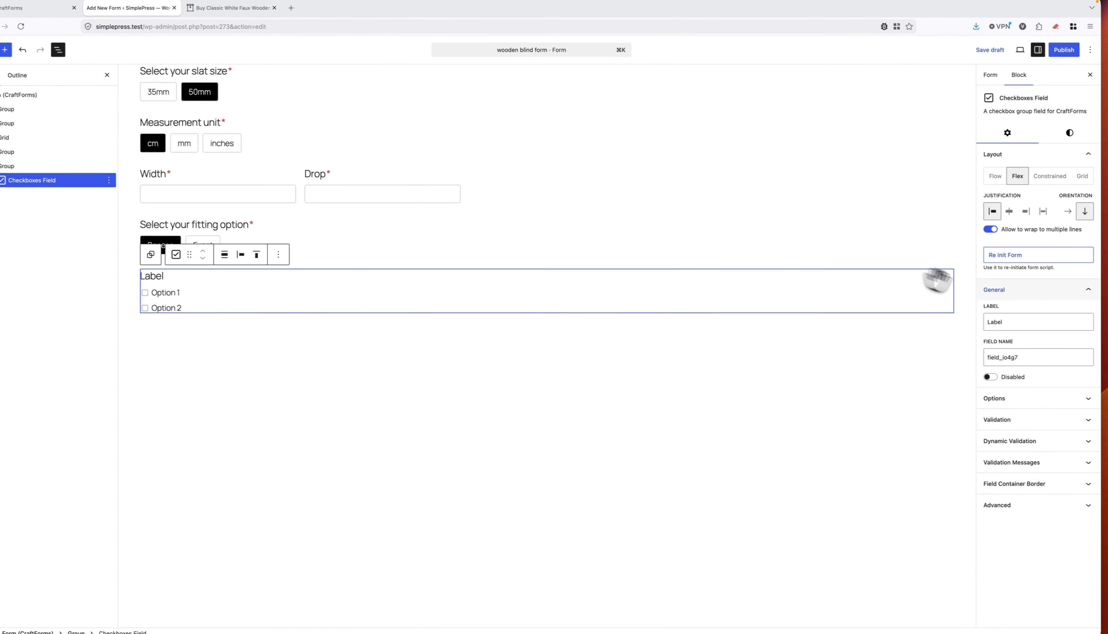
click(1038, 325)
text(MeasureSafe Insurance)
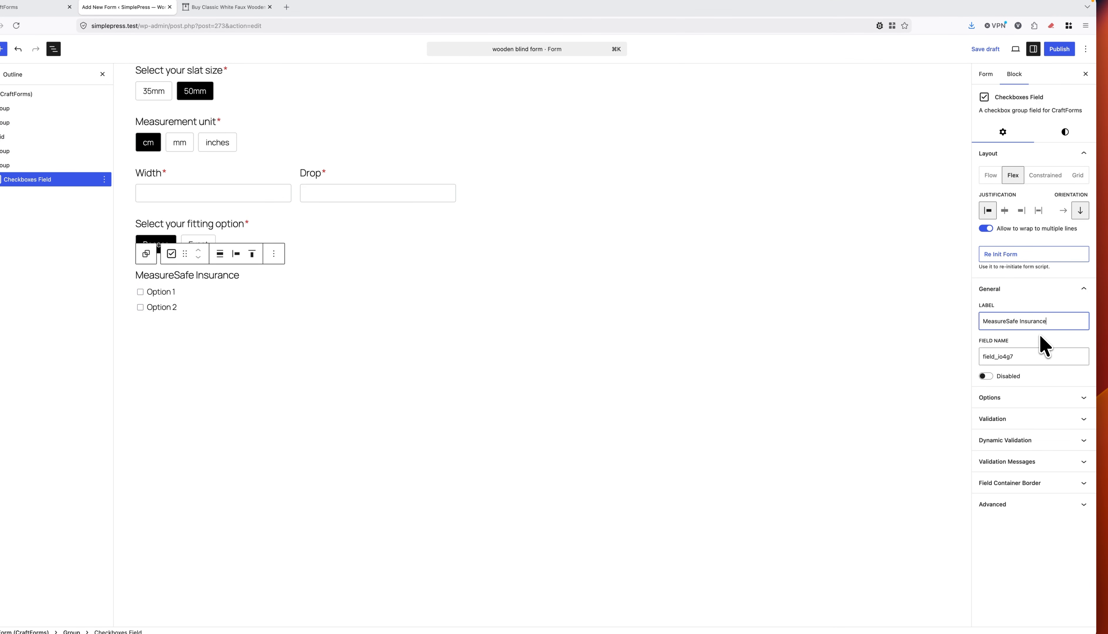
drag(1031, 356, 977, 355)
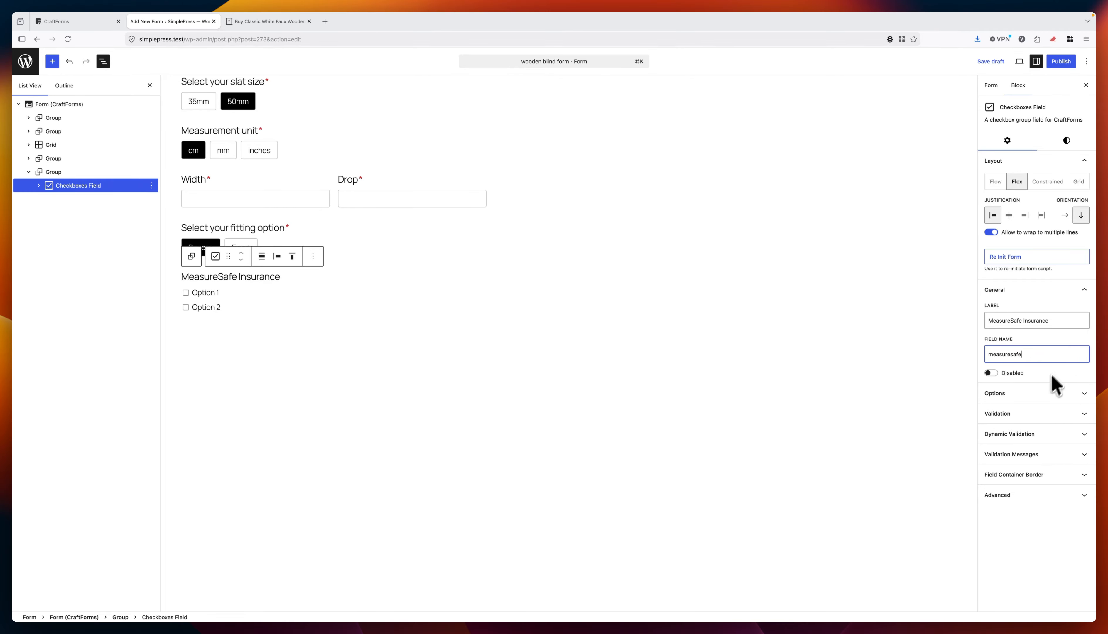
- Remove the default Option 1 and Option 2 from the MeasureSafe Insurance checkboxes field
click(1039, 394)
click(1045, 417)
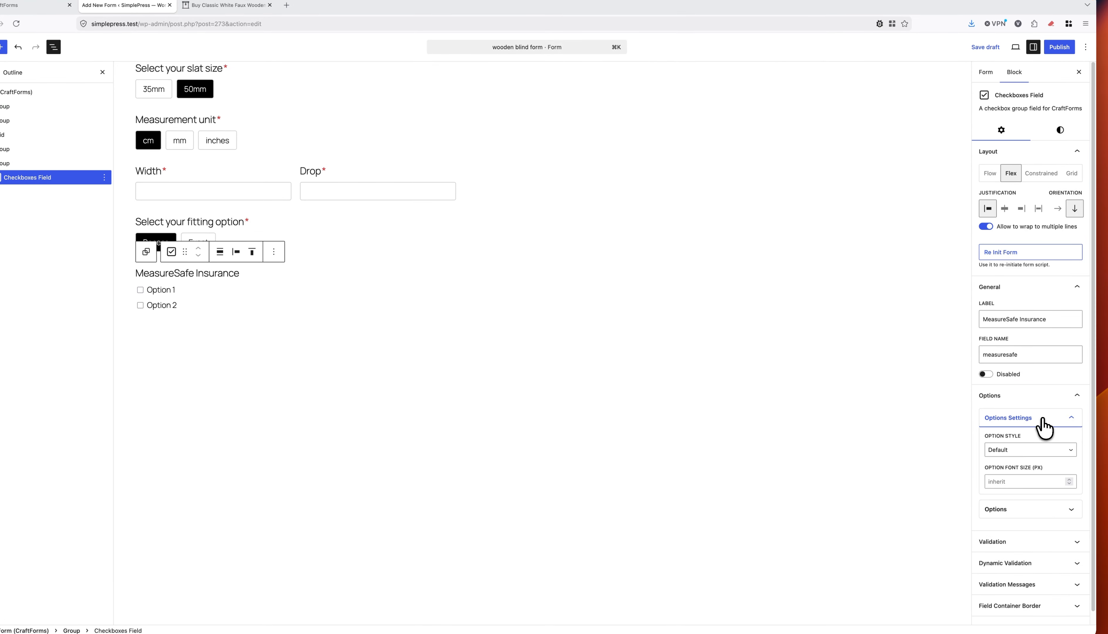
scroll(1042, 426, down, 1)
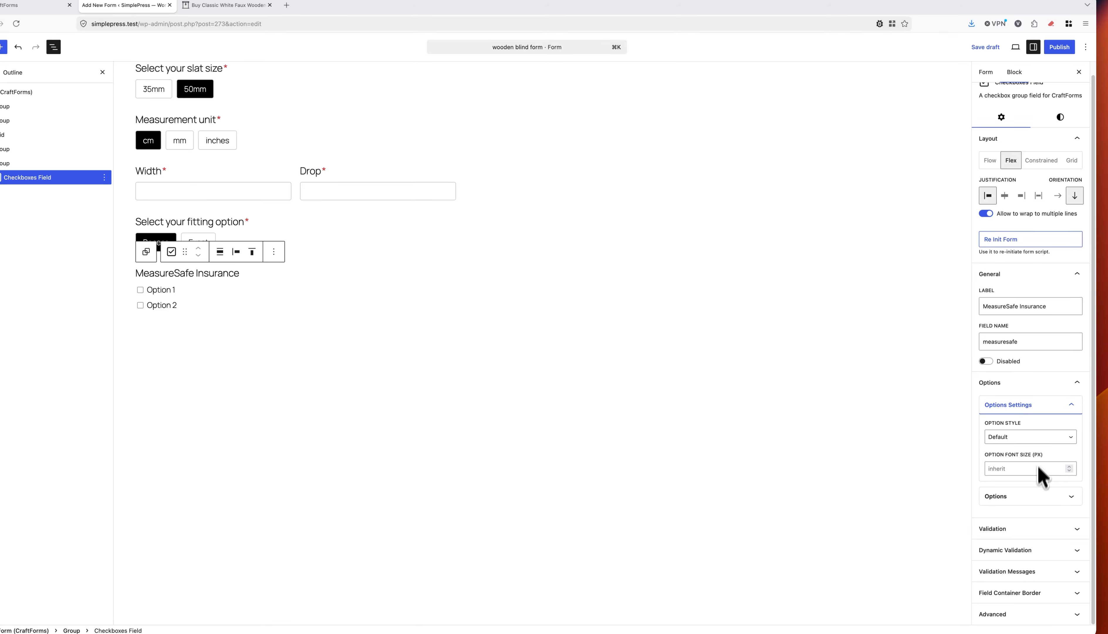
click(1036, 496)
scroll(1039, 466, down, 8)
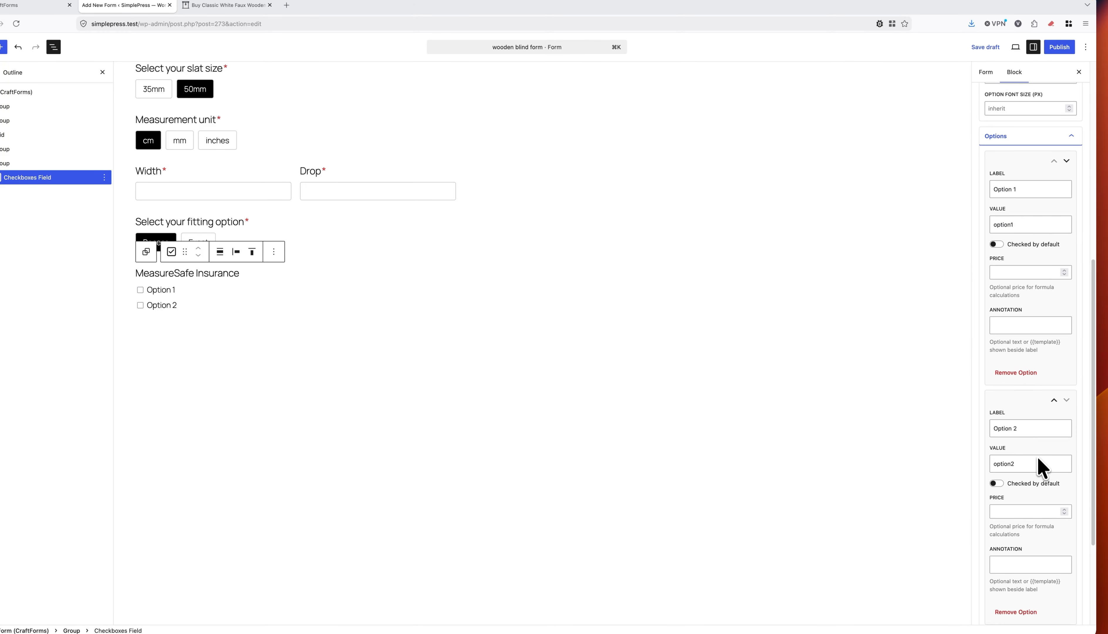
click(1024, 367)
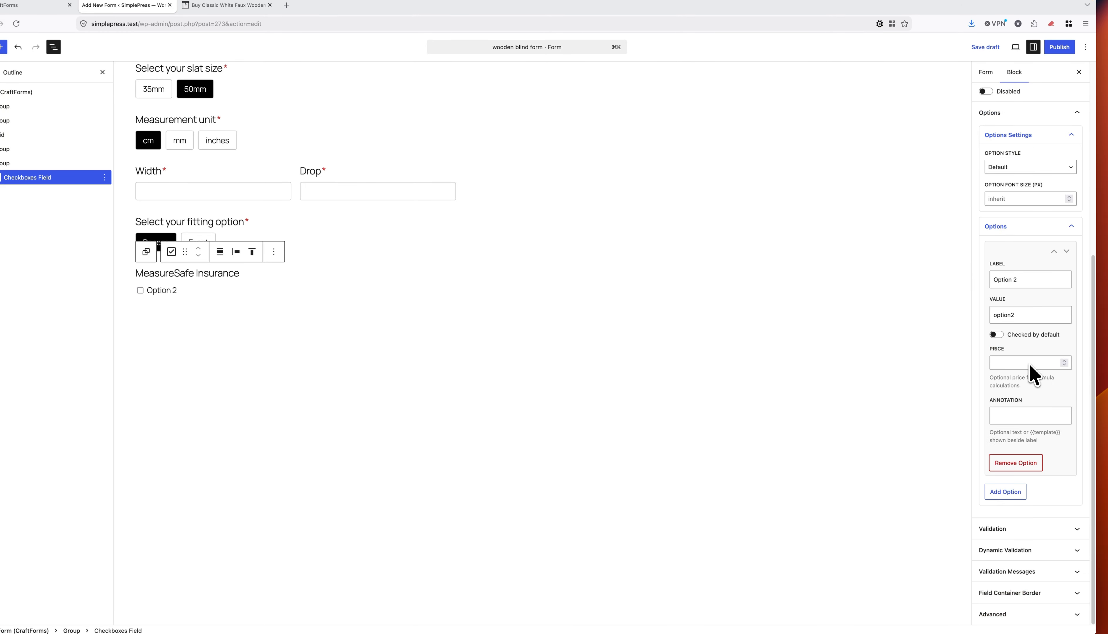
click(1011, 463)
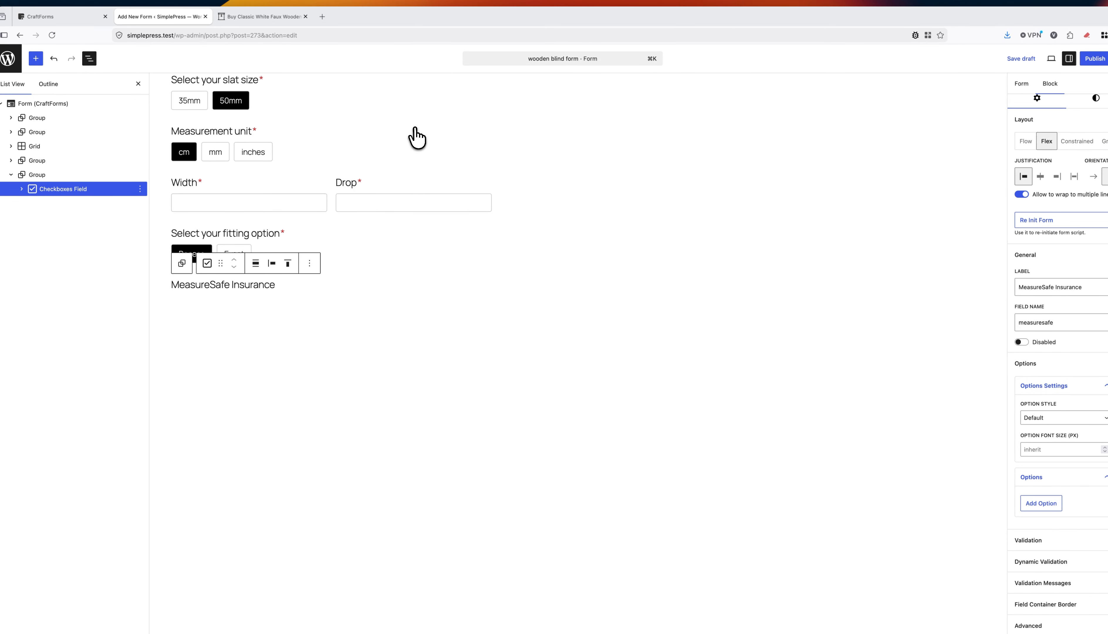
- Add a checkbox option labelled "Add MeasureSafe Insurance for just £6.99", copied from the Blinds4You page, with the value yes
click(269, 16)
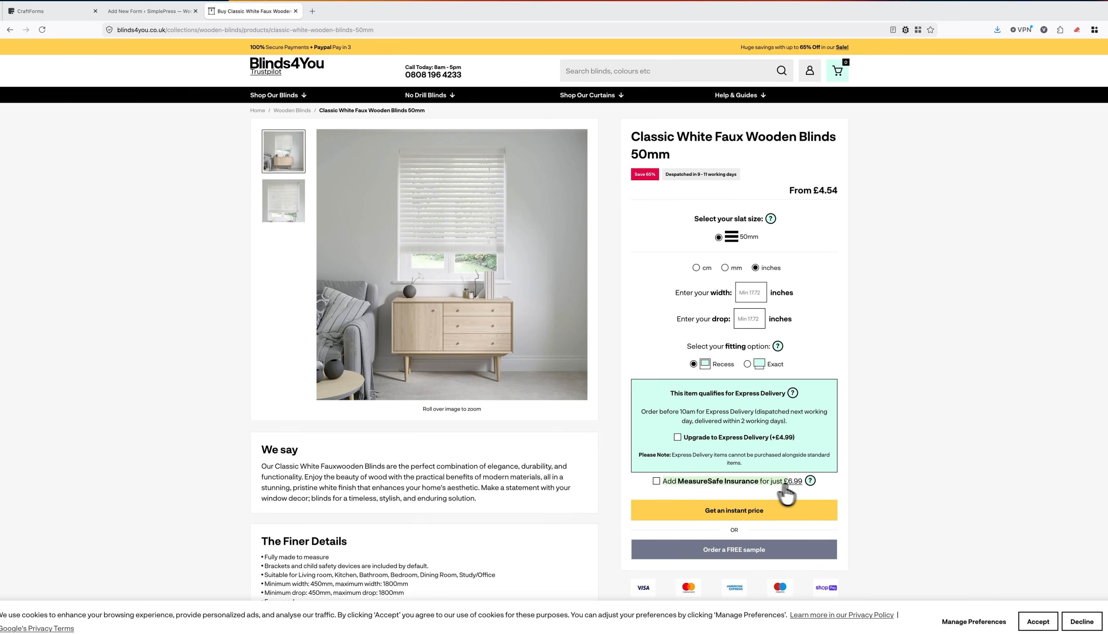
click(167, 11)
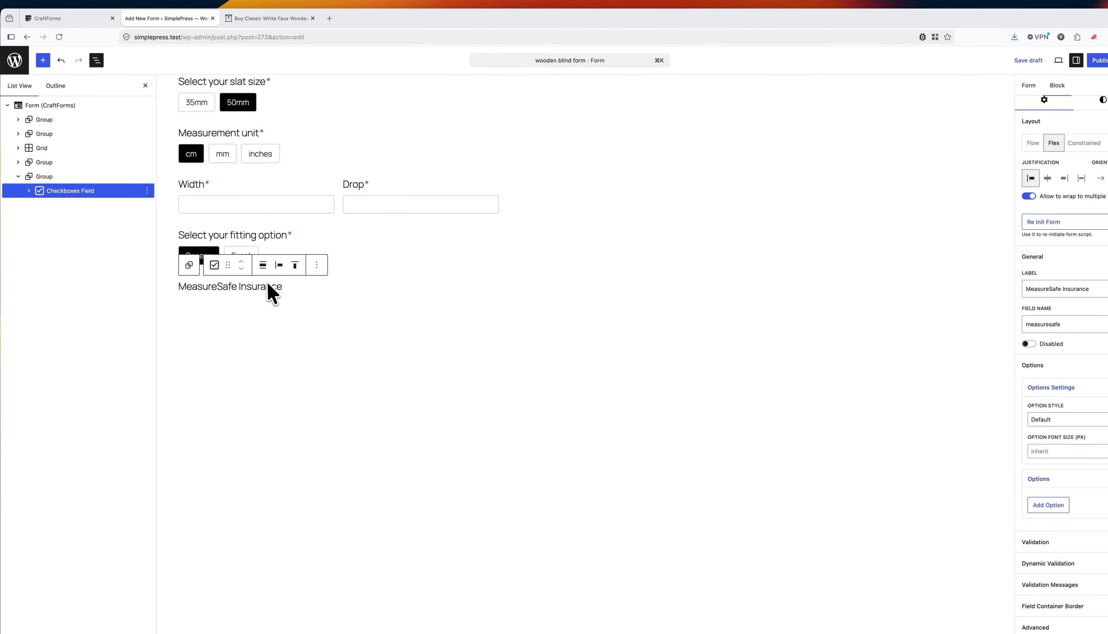
click(1051, 508)
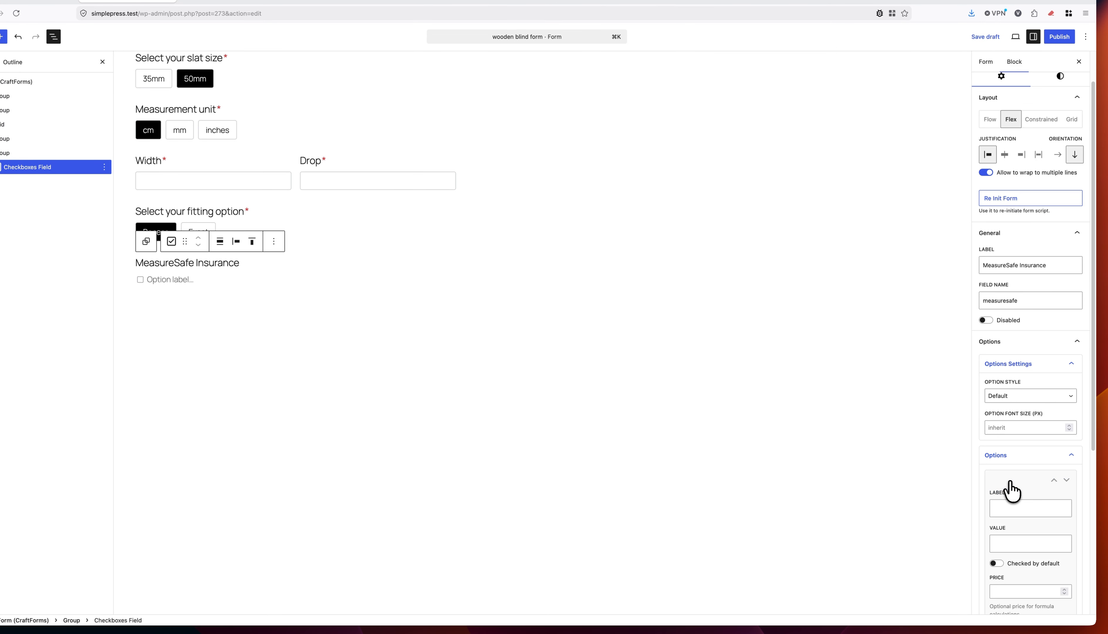
scroll(1037, 490, down, 3)
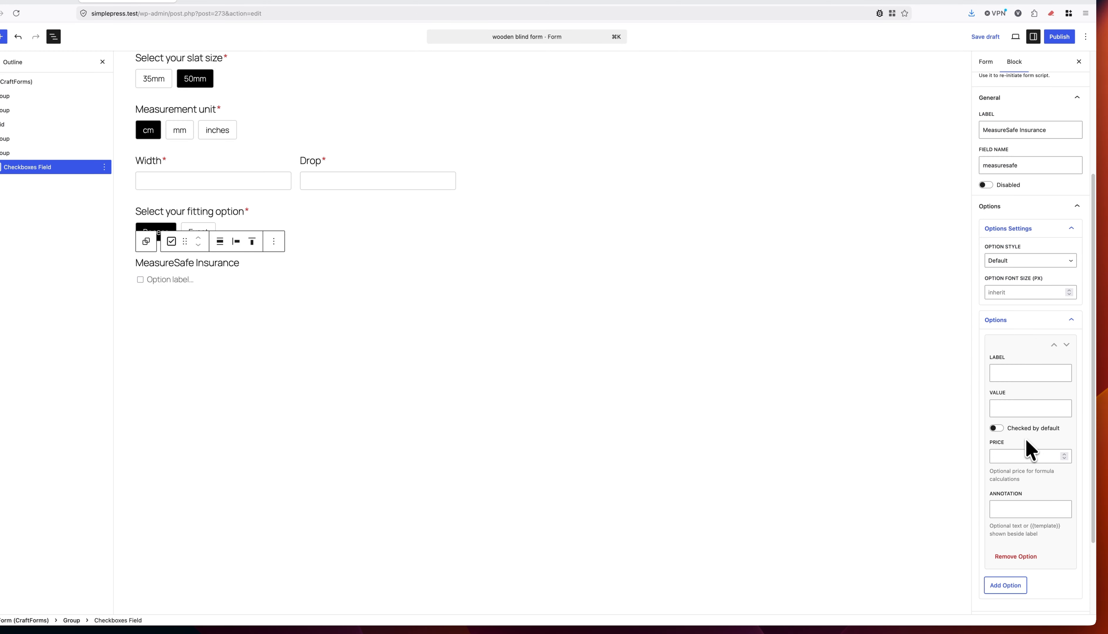
click(1024, 375)
text(Add MeasureSafe Insurance for just £6.99)
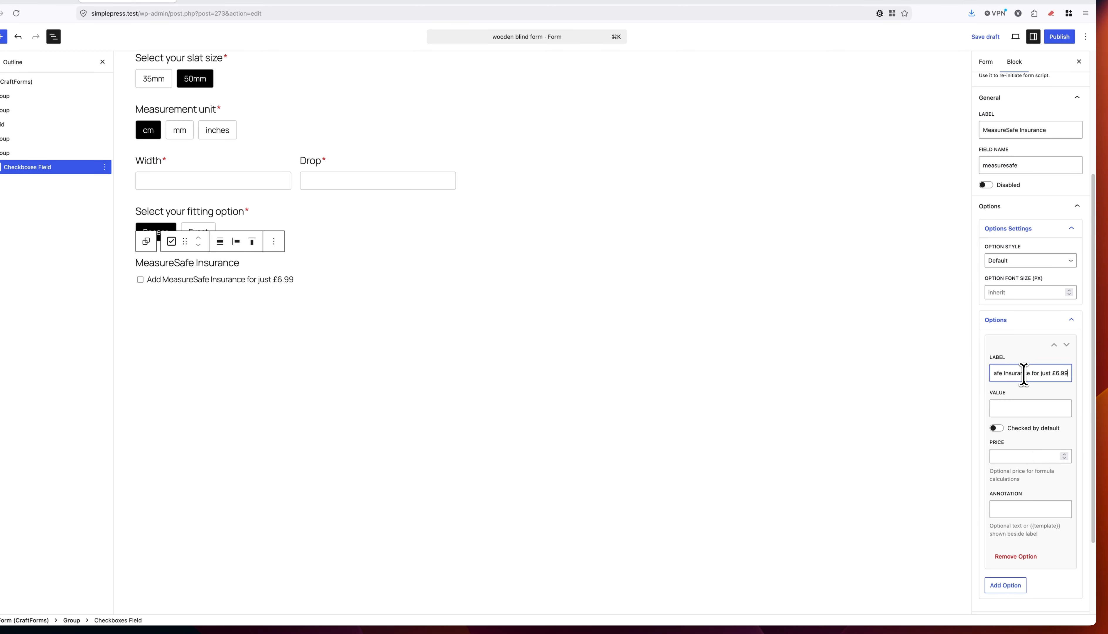
click(1023, 412)
text(add-measuresafe-insurance)
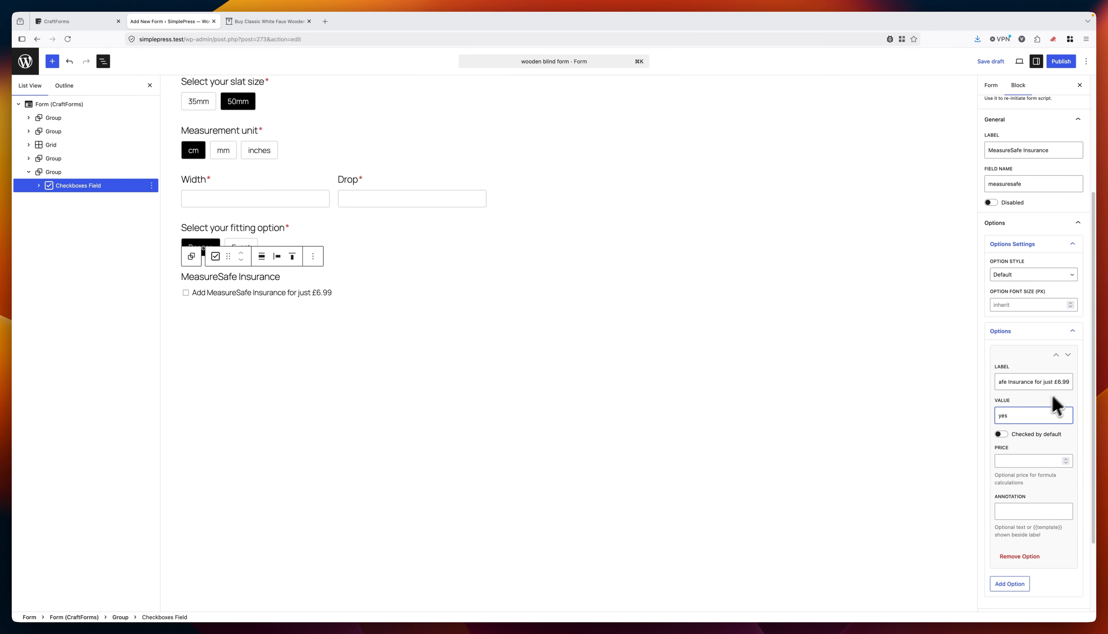
click(1055, 381)
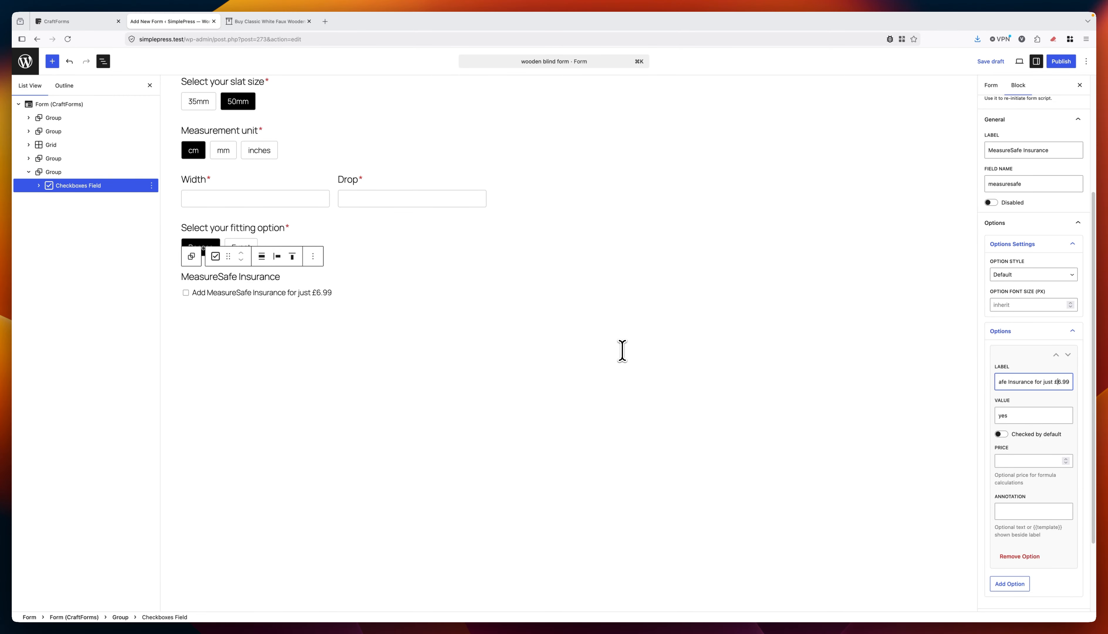
- Save the draft, then collapse the insurance group and select the parent Form (CraftForms) block
click(990, 61)
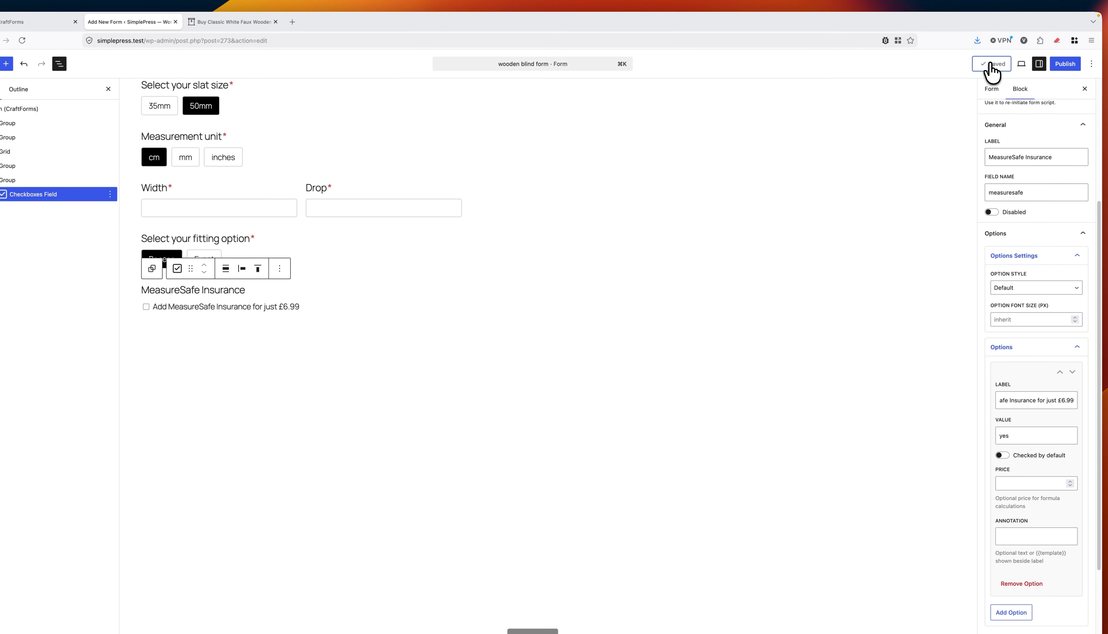
click(991, 90)
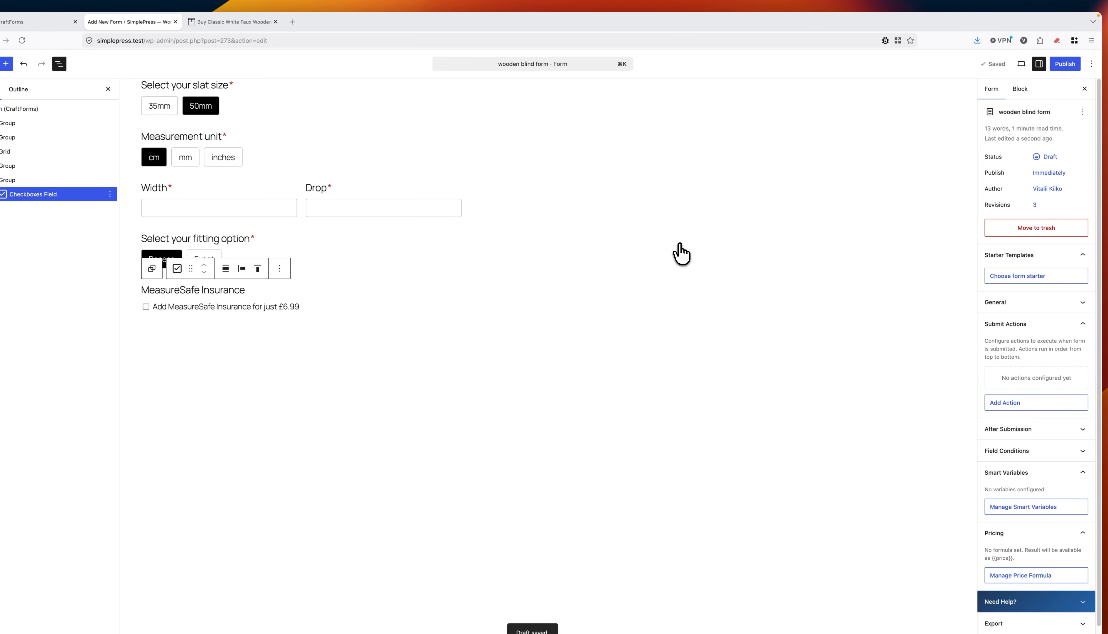
click(0, 180)
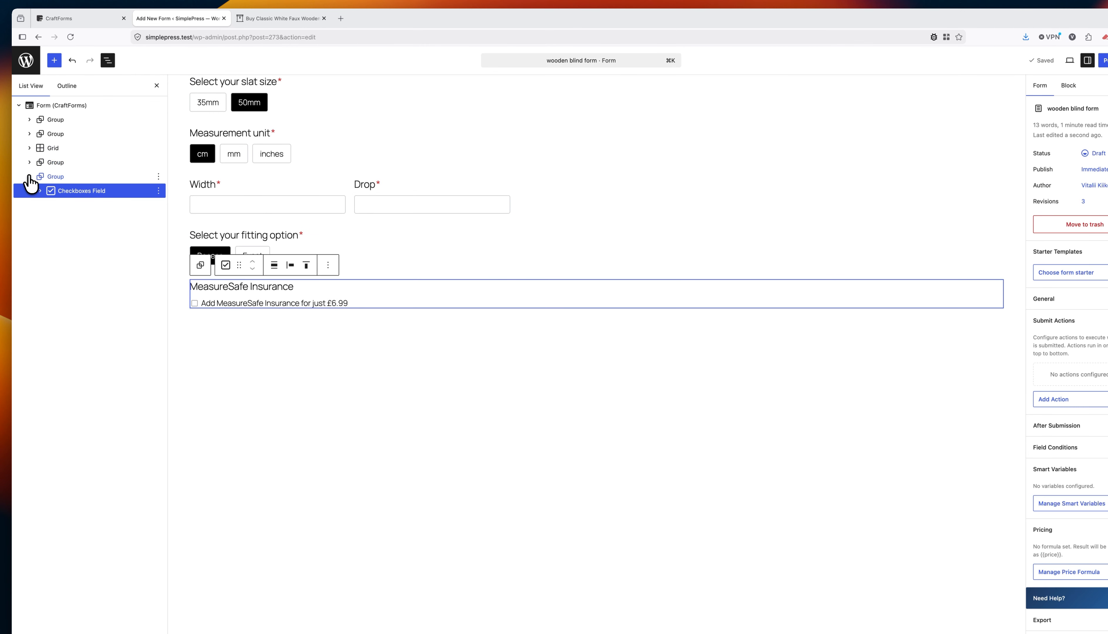
click(60, 105)
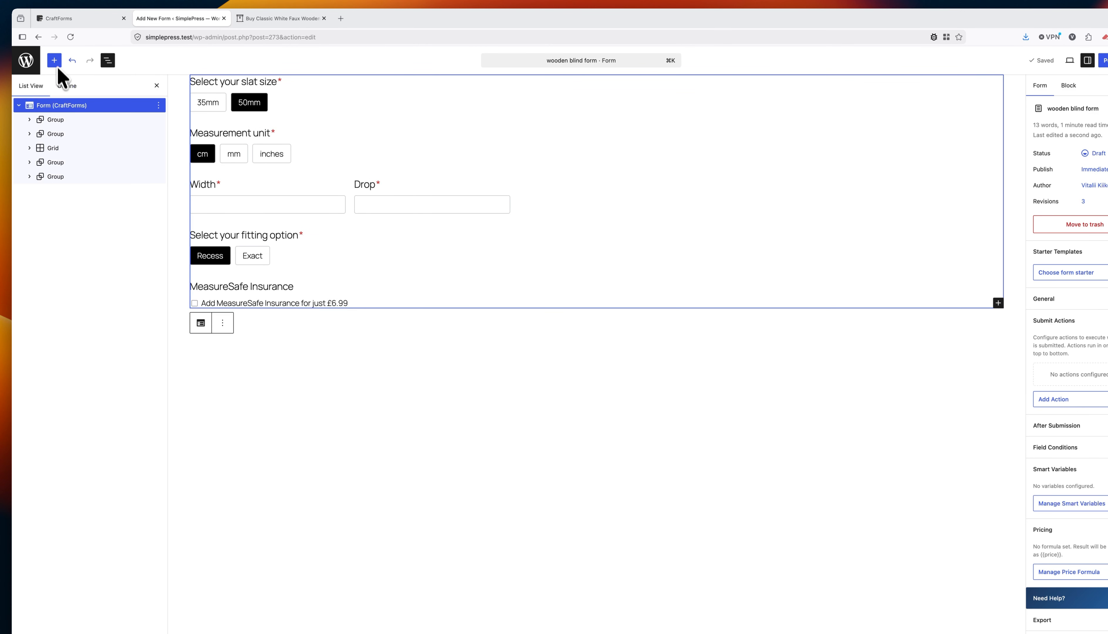
- Add an Add to Cart block with its quantity field, placed inside the form below the MeasureSafe Insurance group
click(54, 60)
mouse_move(143, 346)
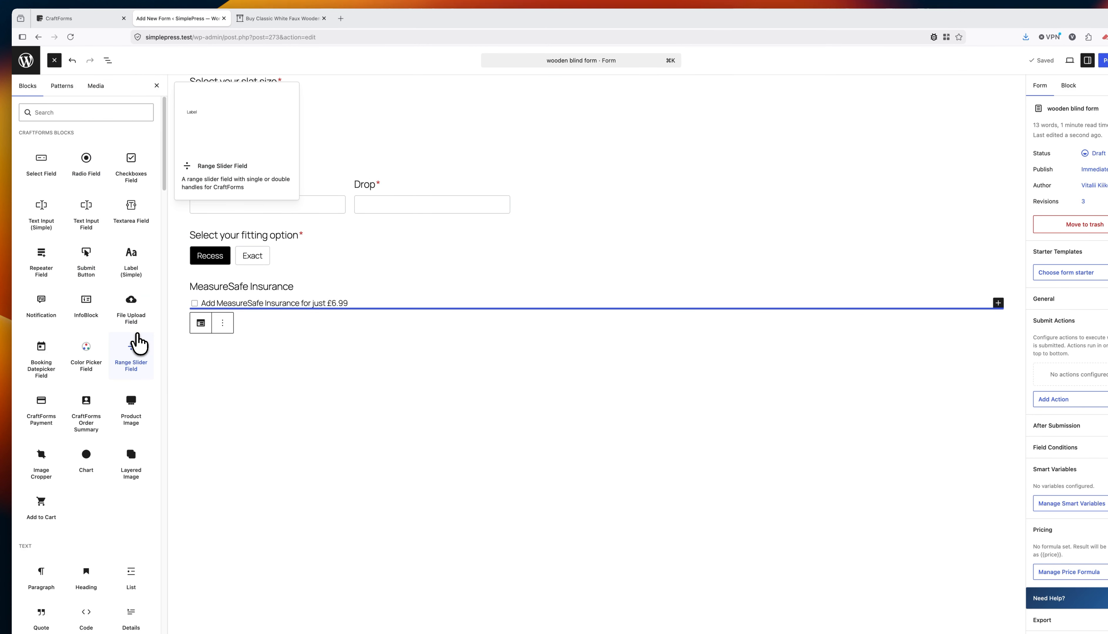
mouse_move(45, 515)
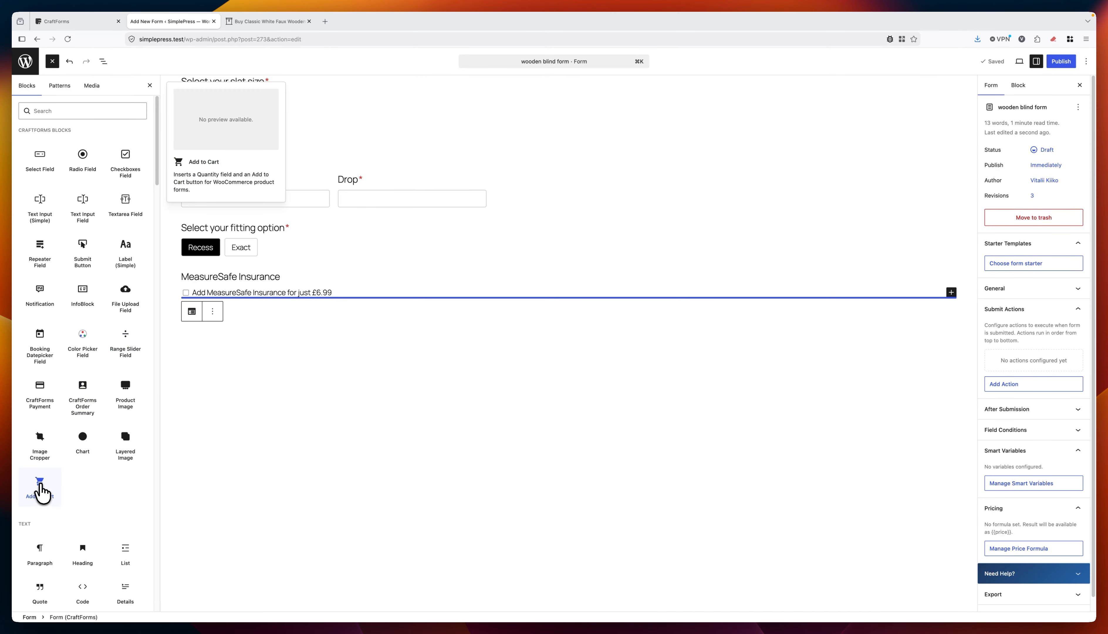
drag(42, 490, 250, 288)
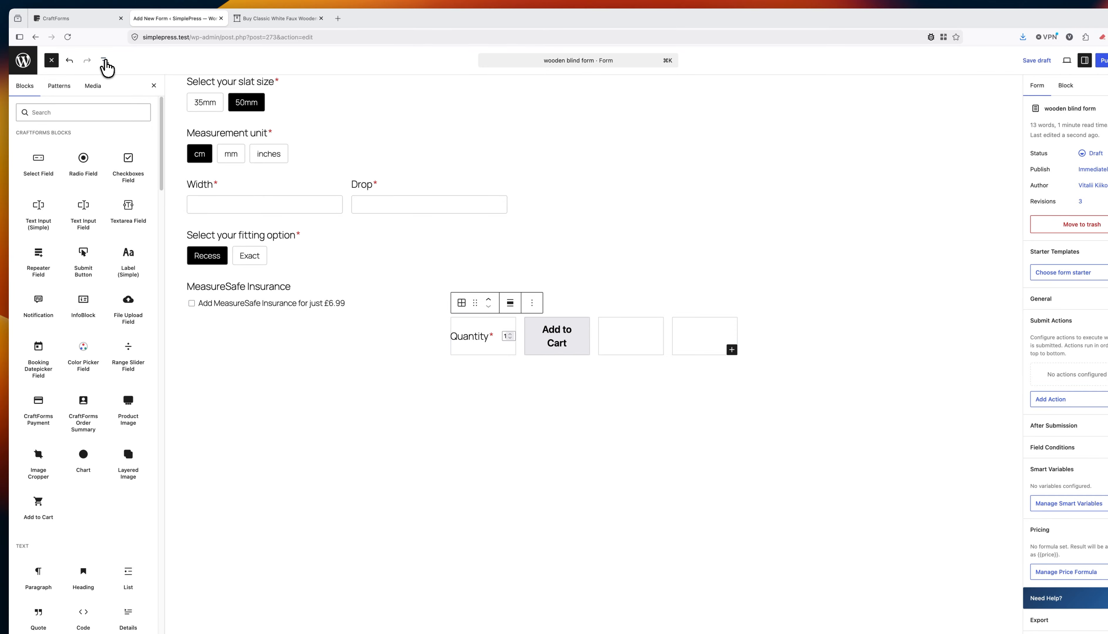
click(105, 61)
drag(37, 117, 37, 106)
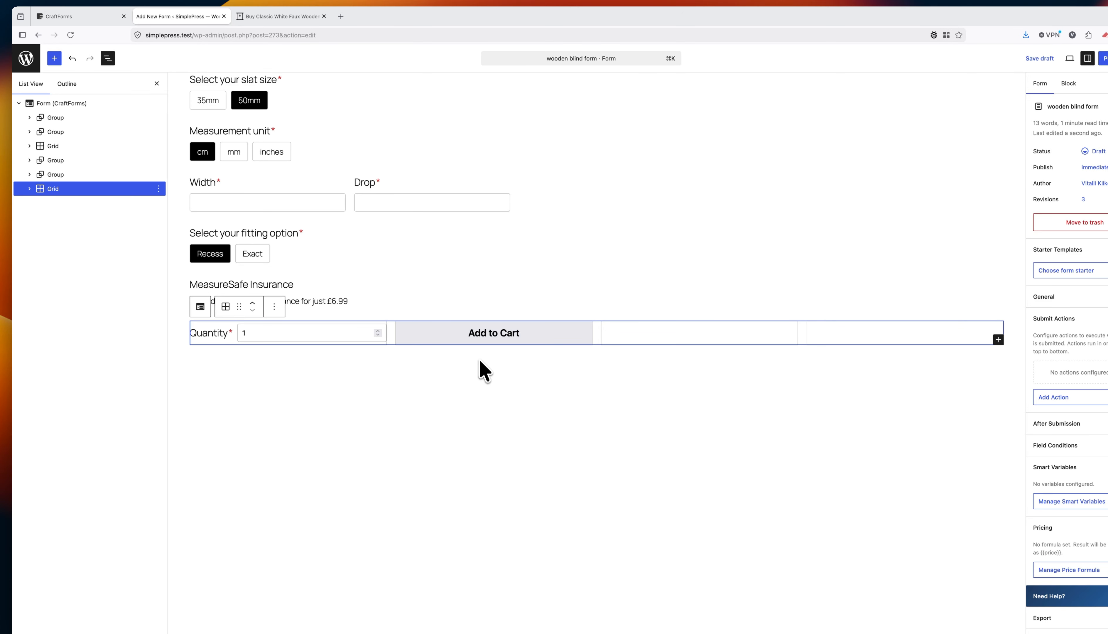
- Add a Notification block inside the form below the Add to Cart grid, and save the draft
click(54, 59)
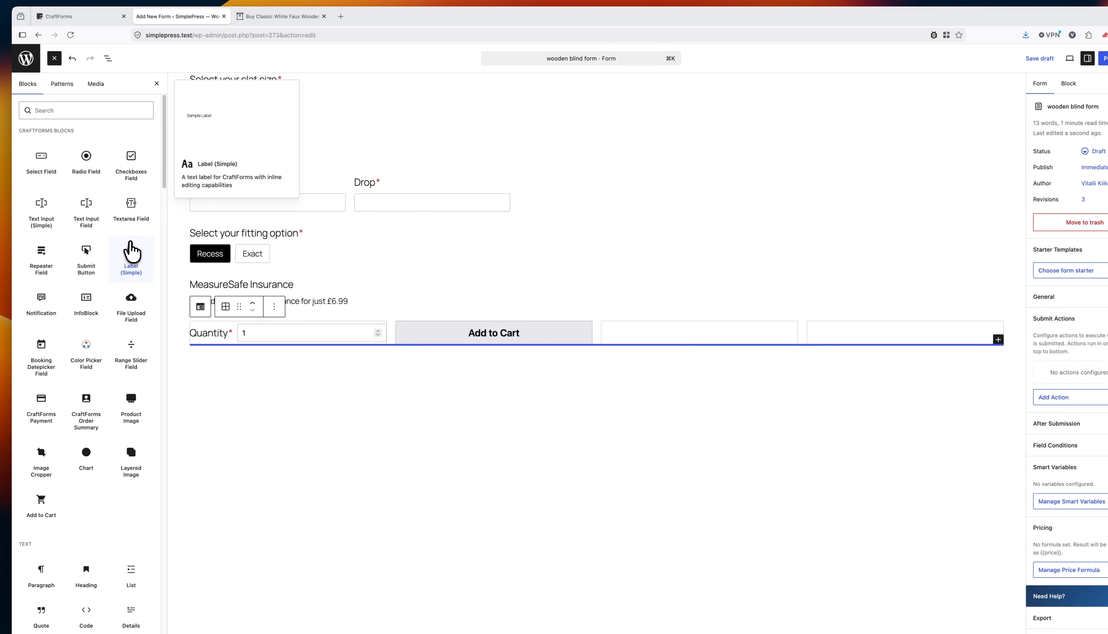
drag(41, 301, 205, 347)
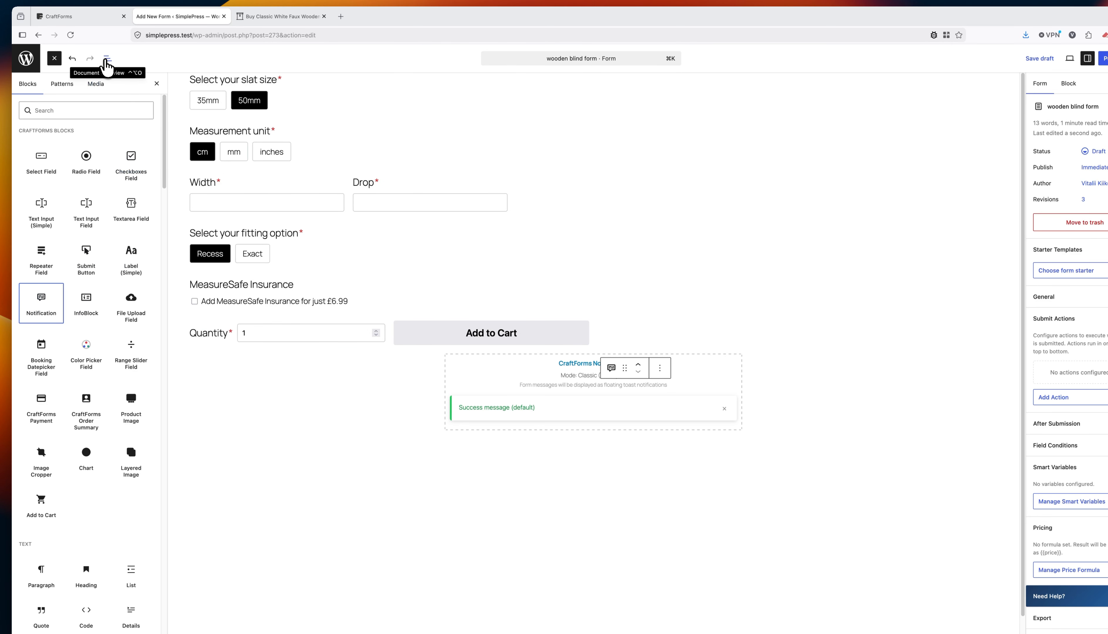
click(108, 58)
drag(44, 116, 41, 105)
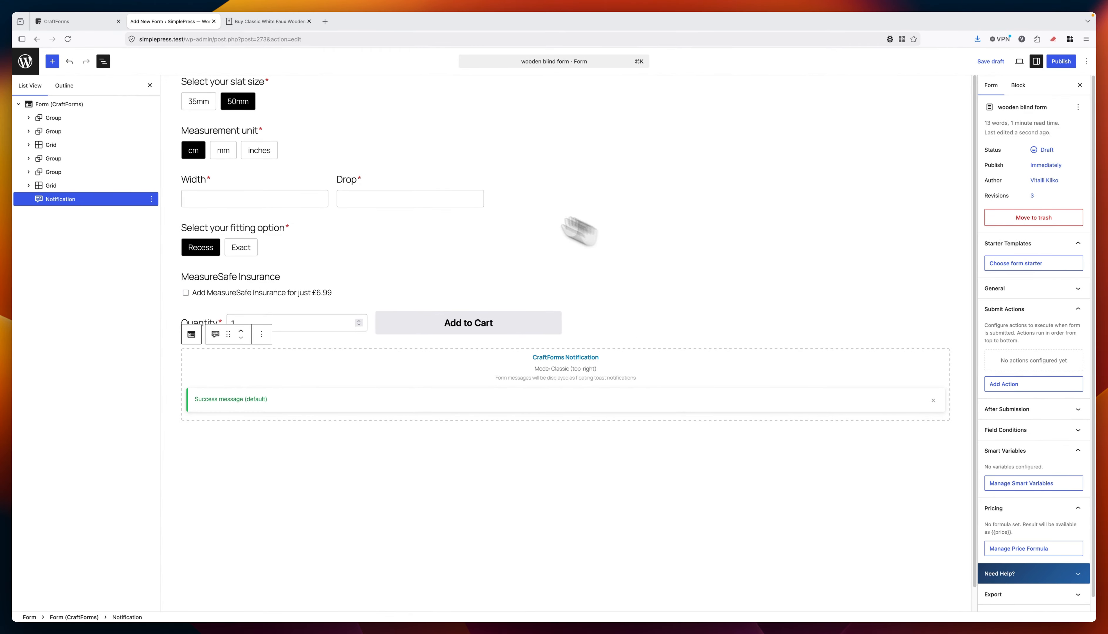
click(987, 61)
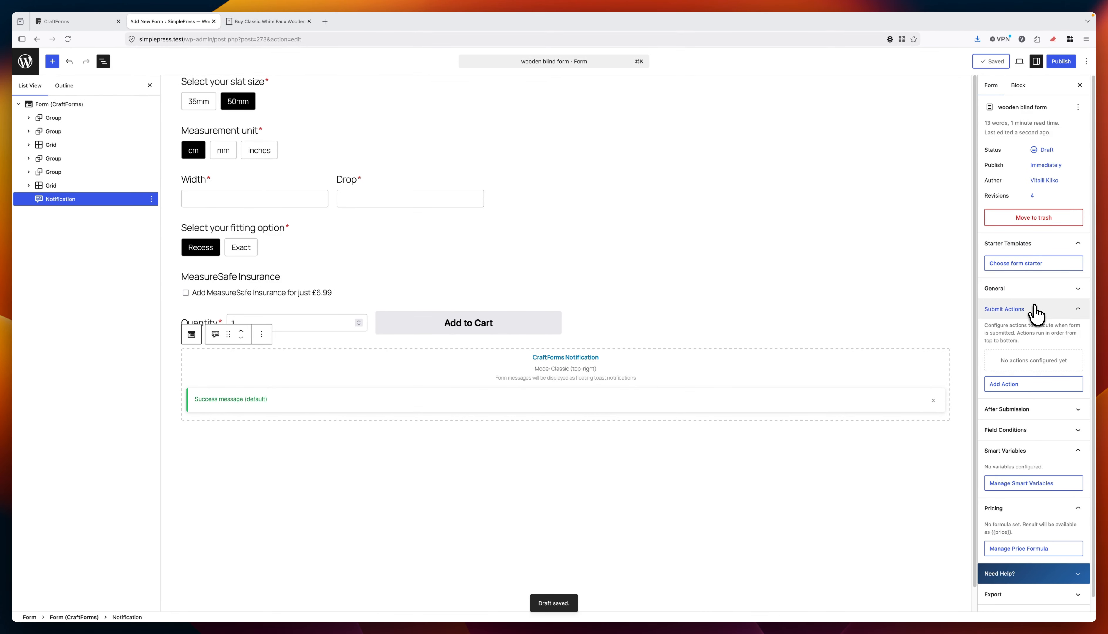
- Add a table-type smart variable named unit_factor
click(1026, 310)
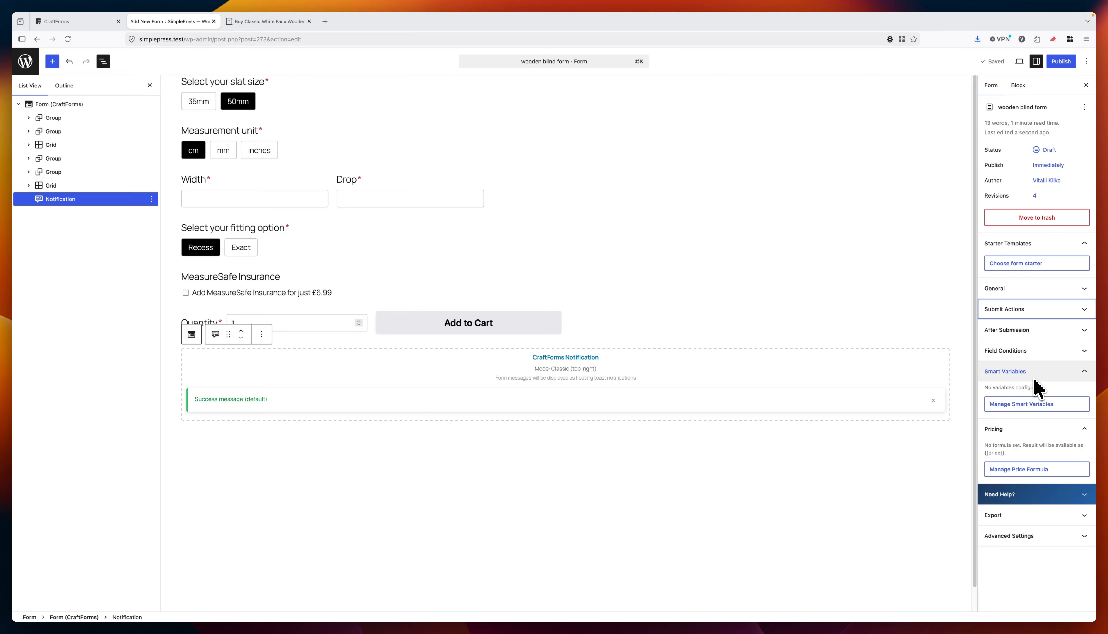
click(1019, 404)
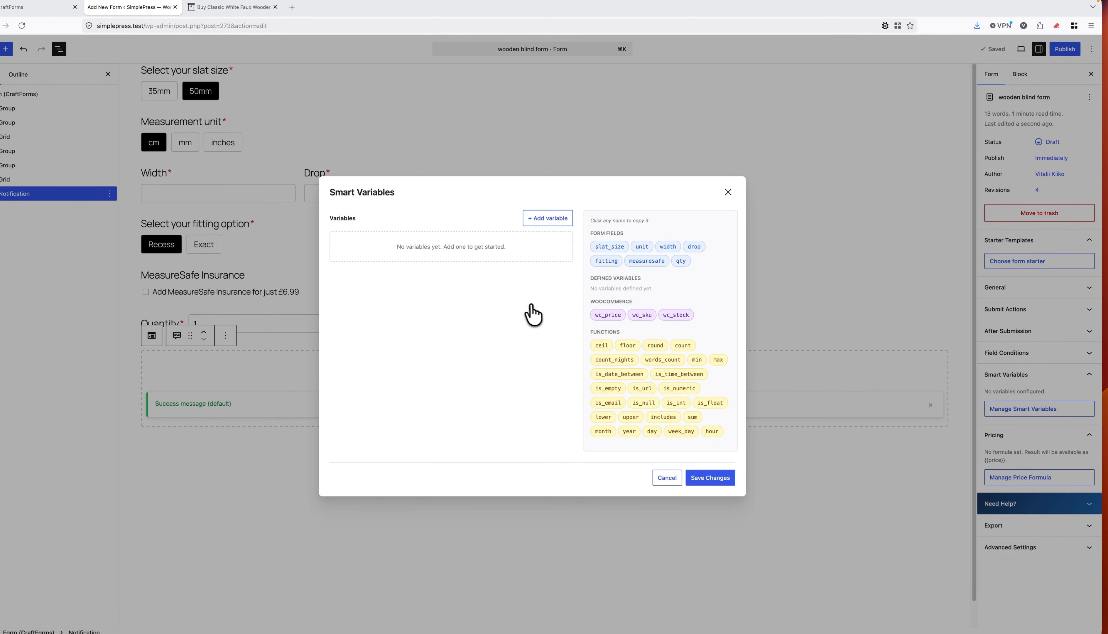
click(544, 229)
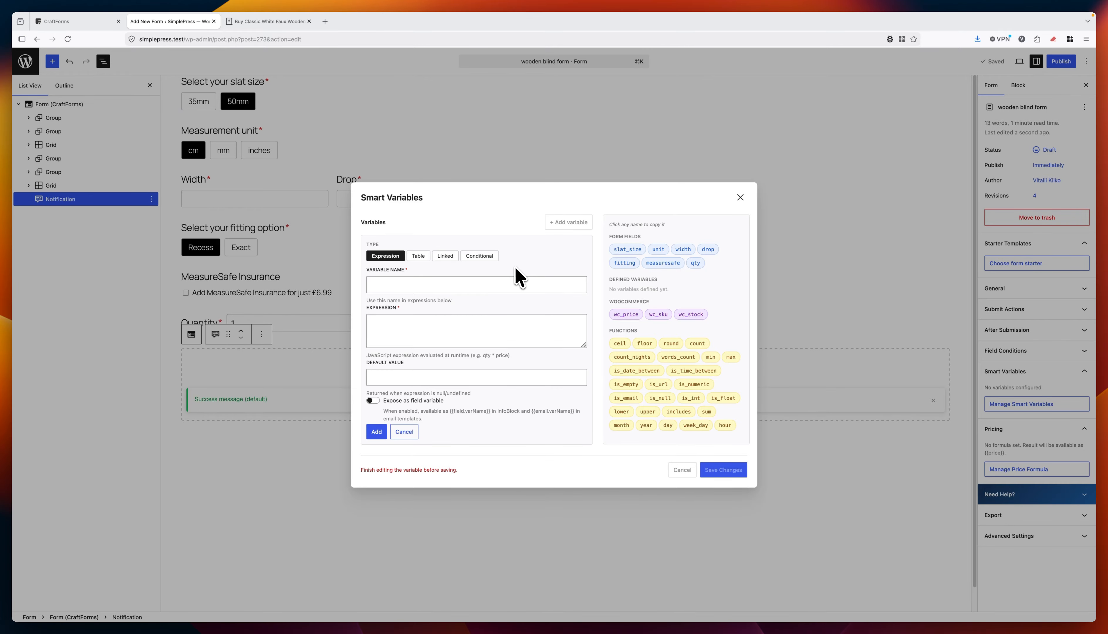
click(419, 258)
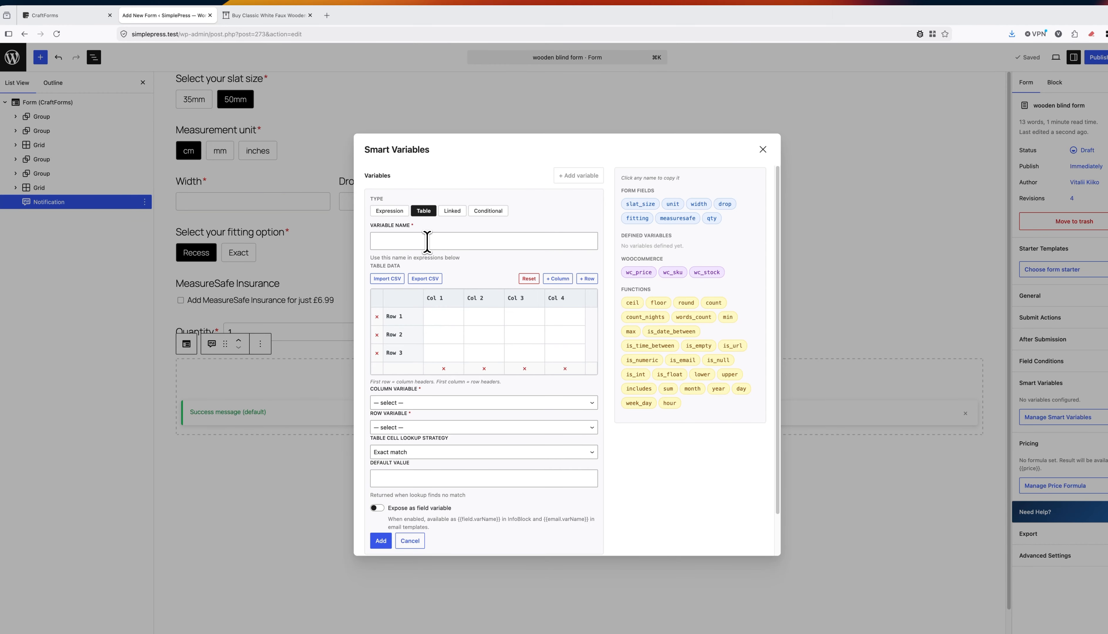
click(427, 241)
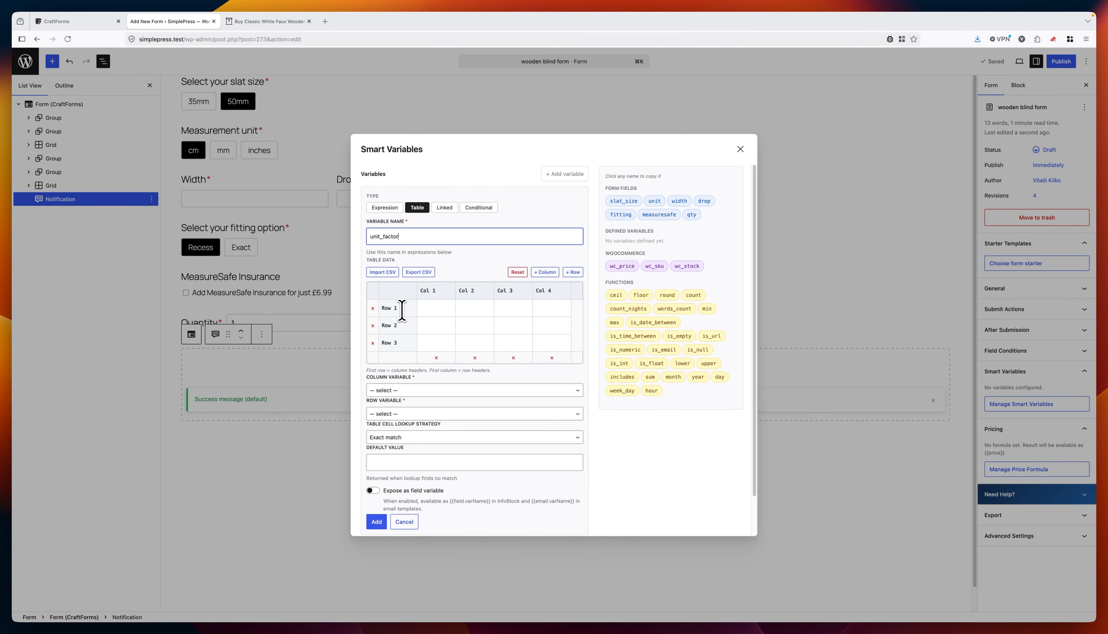
- Label the three rows of the unit_factor table cm, mm and inches
drag(402, 311, 379, 343)
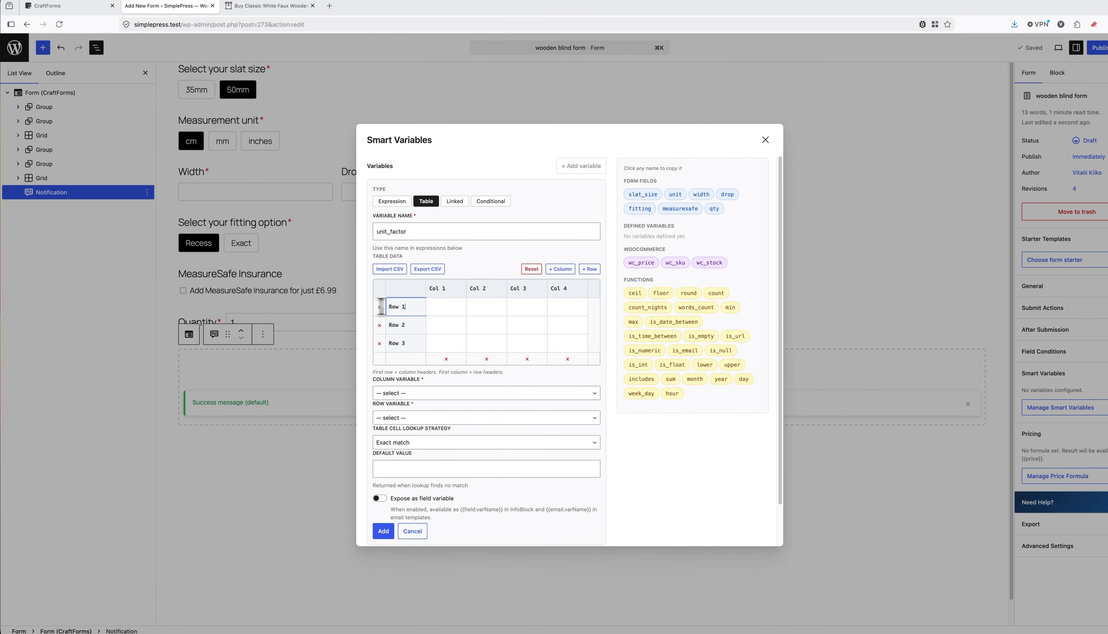
text(cmcm)
key(BackSpace)
key(BackSpace)
text(inches)
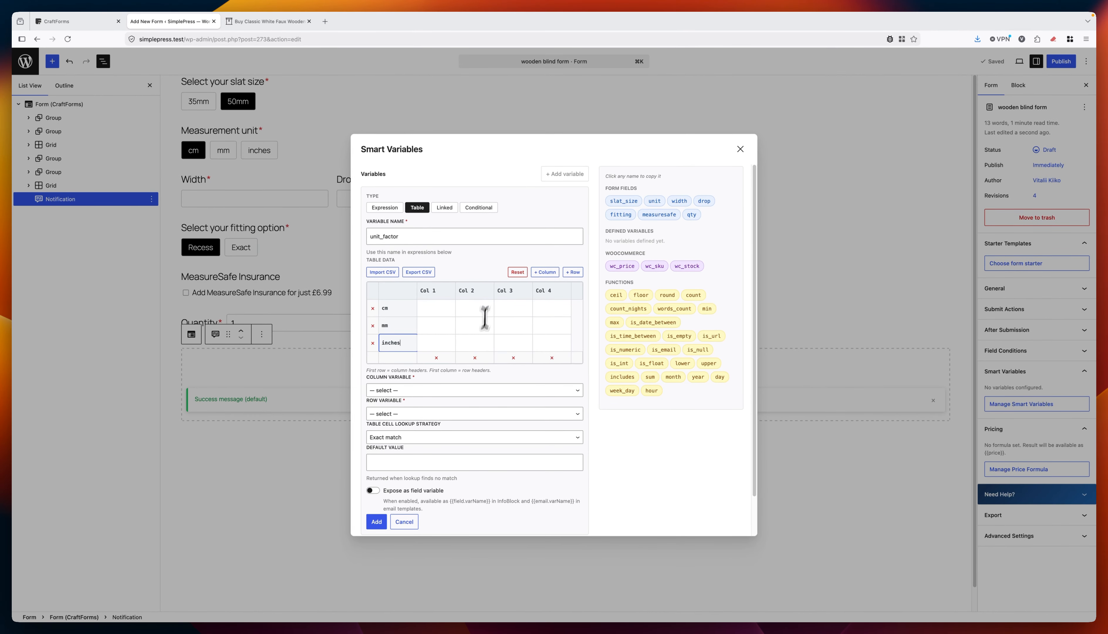
- Reduce the unit_factor table to a single column and set its header to 1
click(475, 357)
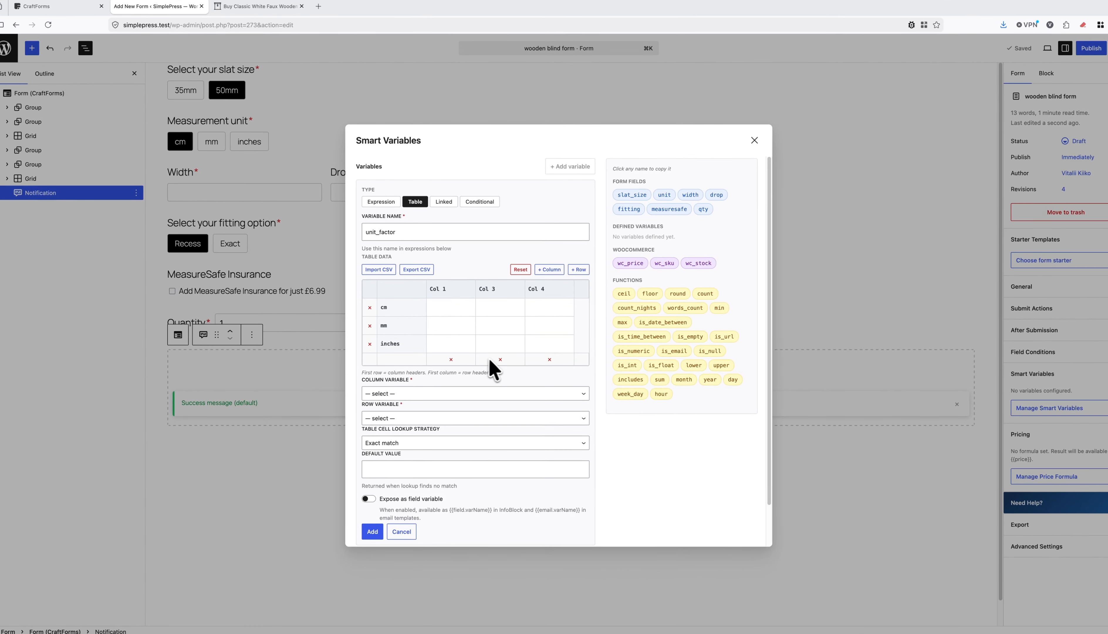
click(500, 359)
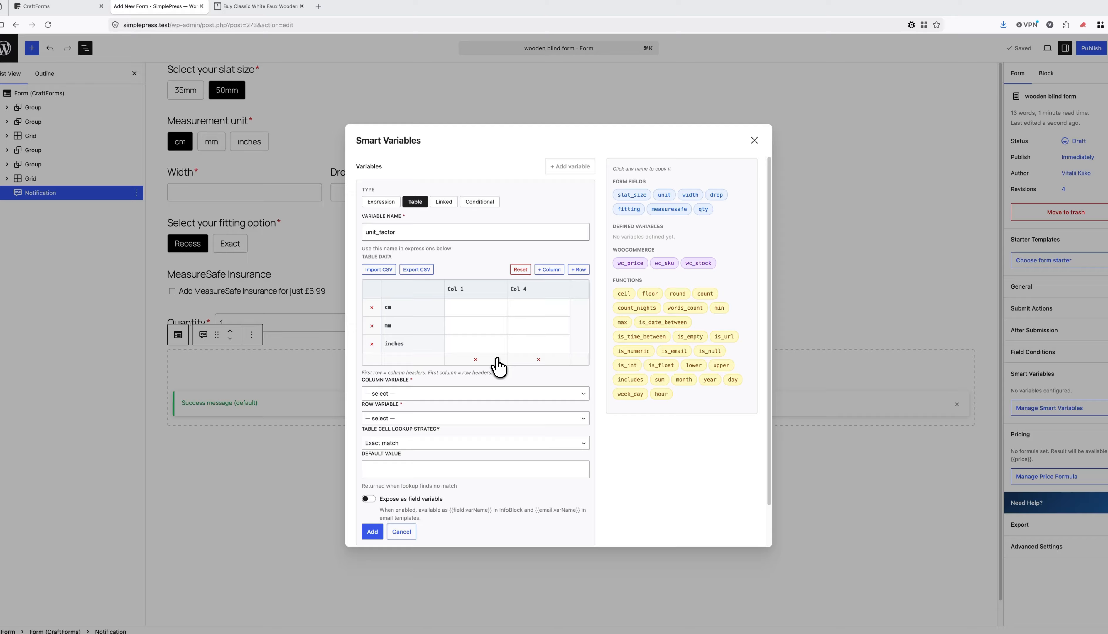
click(532, 359)
click(500, 289)
key(super+a)
text(1)
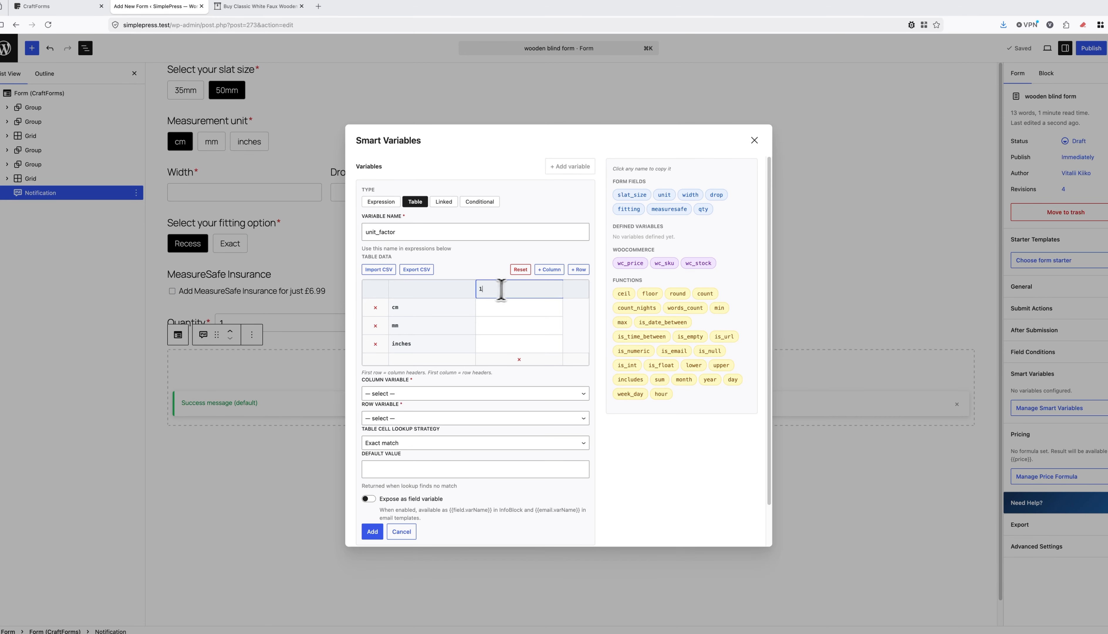
- Fill in the unit_factor values: 1 for cm, 0.1 for mm and 2.54 for inches
click(511, 307)
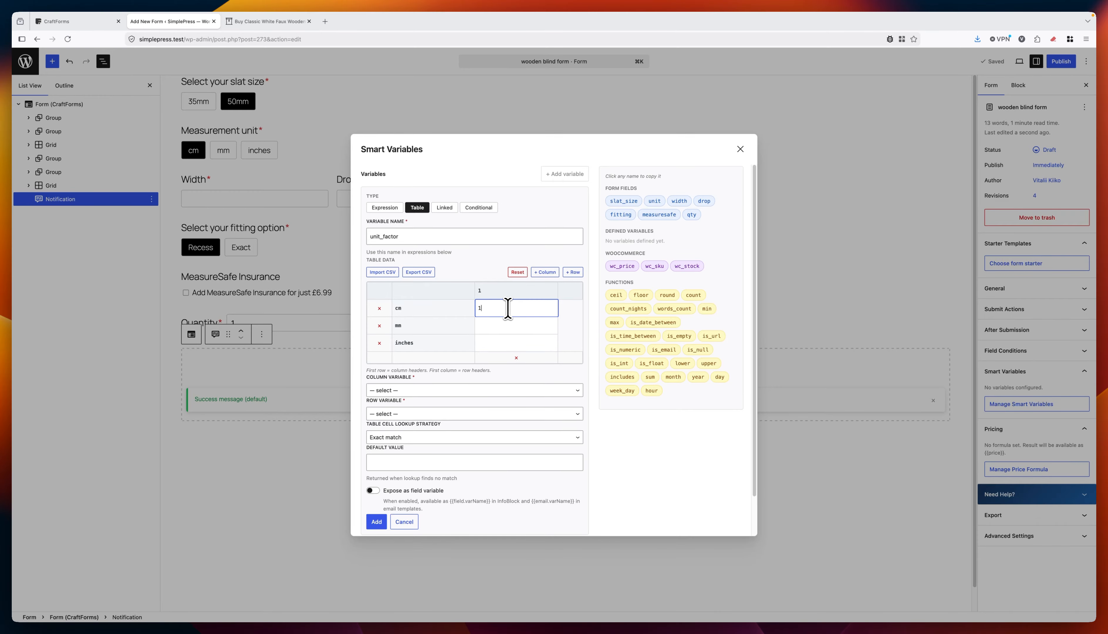
click(502, 326)
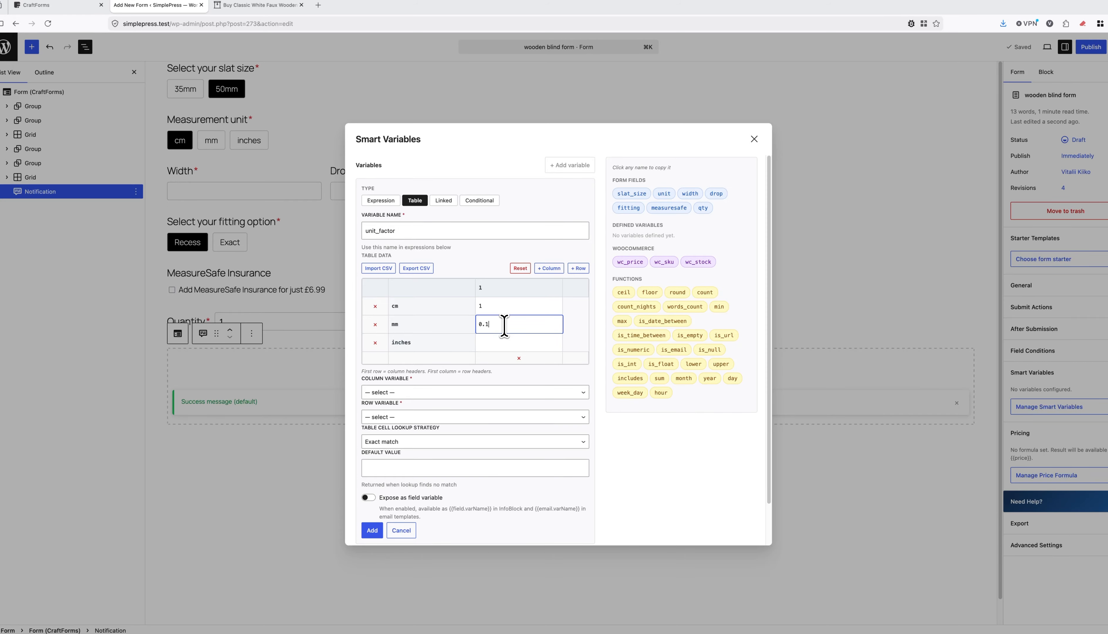
click(510, 343)
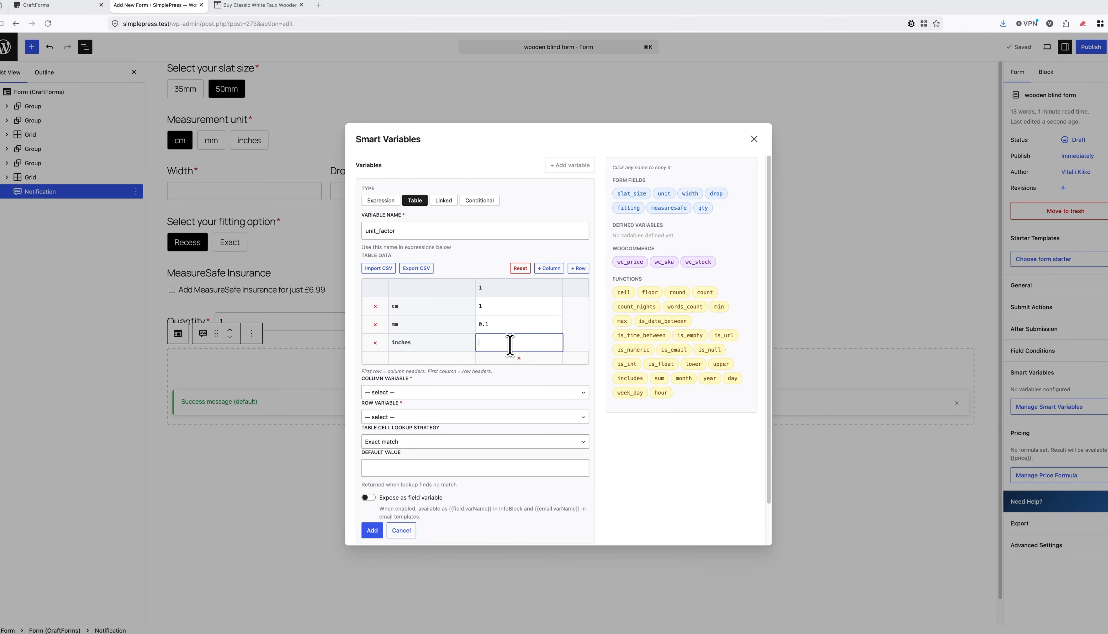
text(2.54)
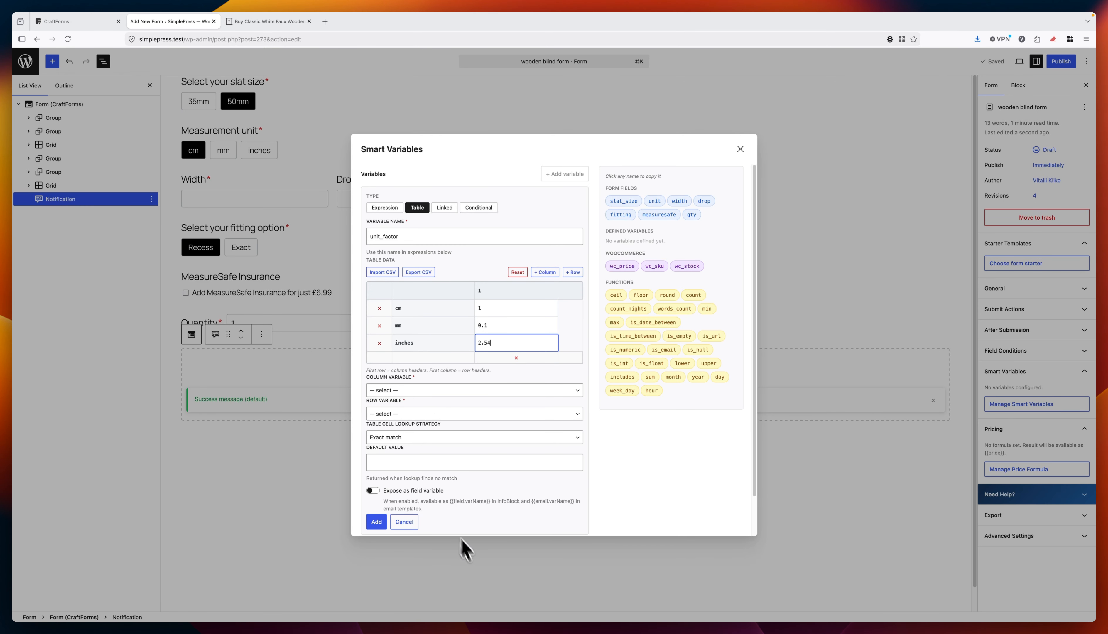
- Set unit_factor's column and row variables to unit and its default value to 1, then add the variable
click(498, 571)
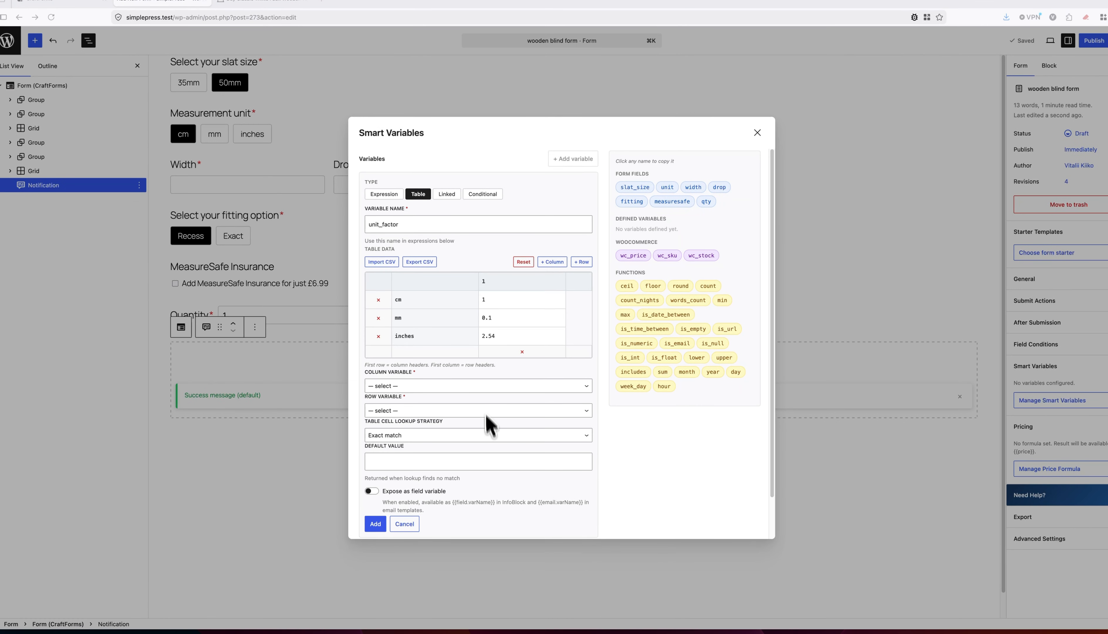
click(401, 384)
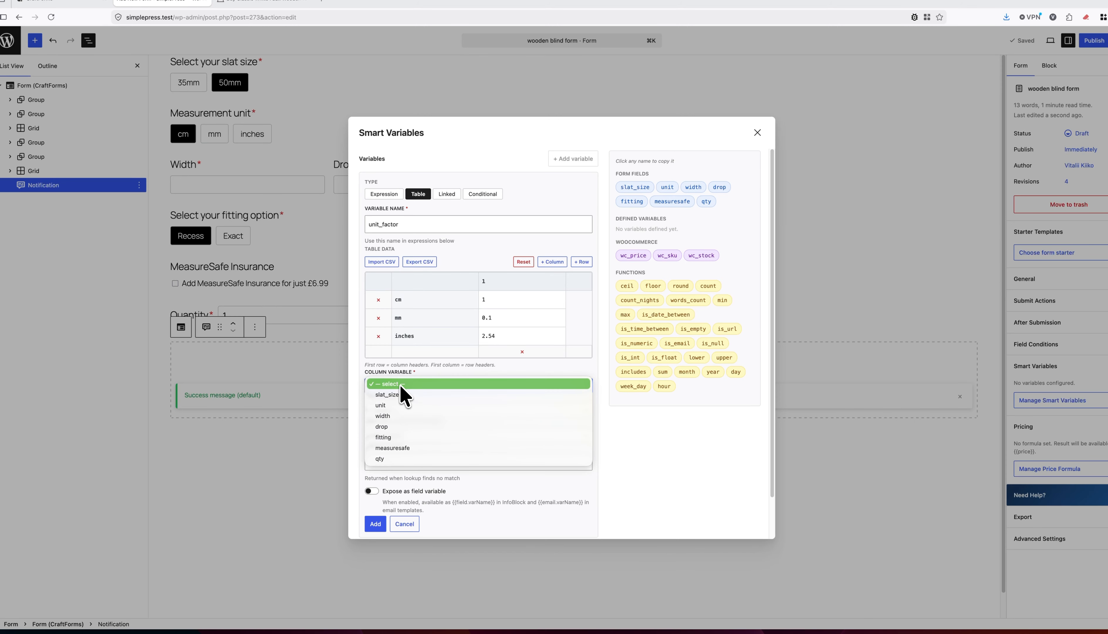
click(395, 408)
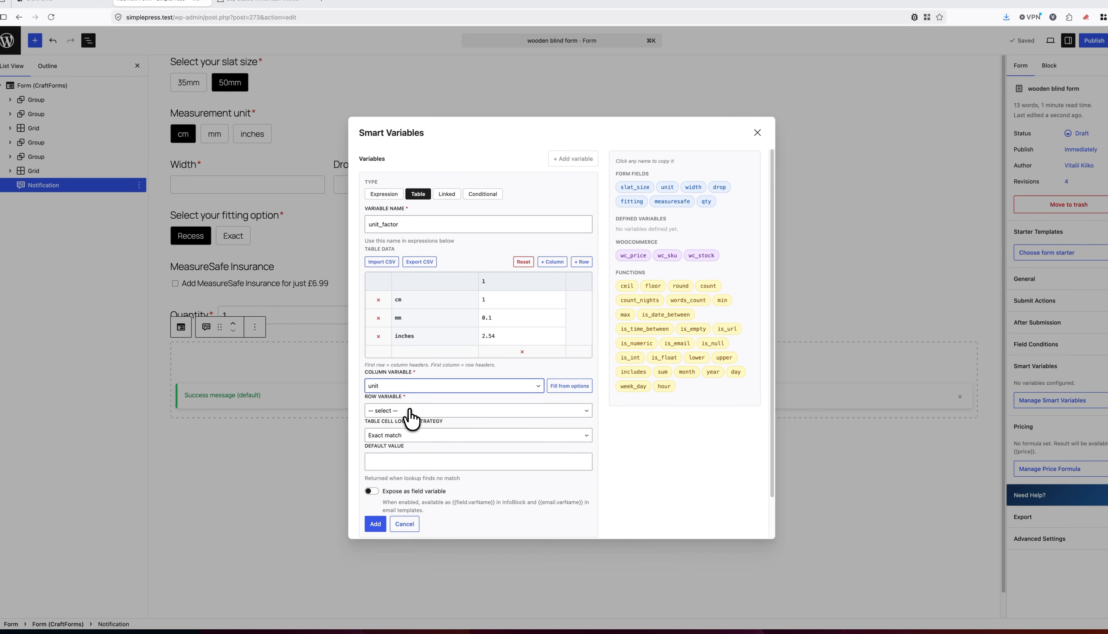
click(404, 412)
click(395, 430)
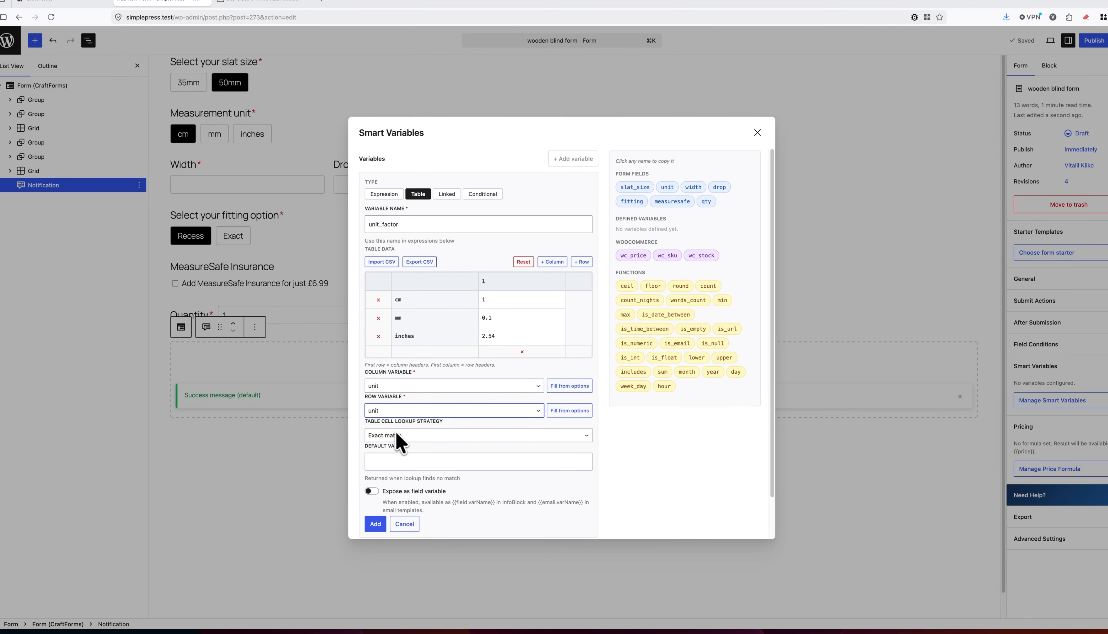
click(409, 461)
text(1)
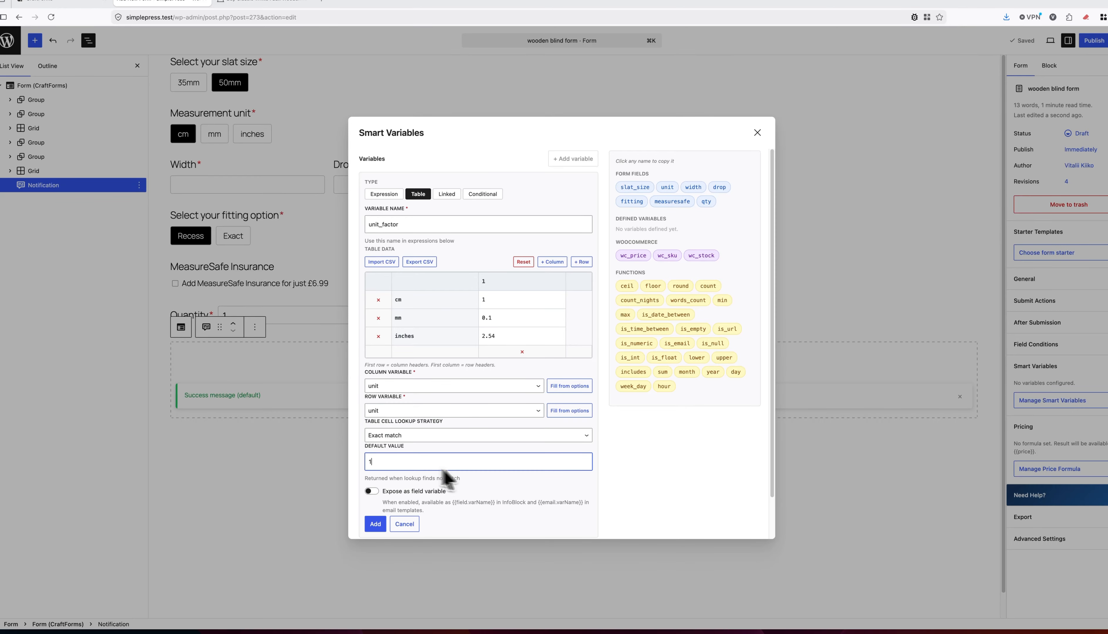
click(375, 524)
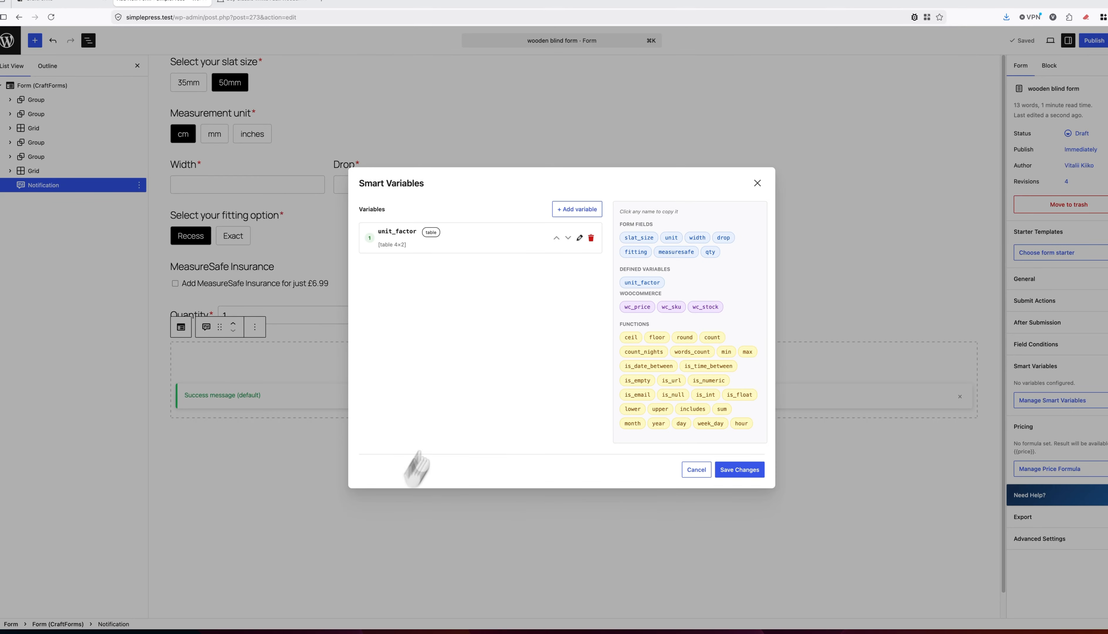
- Start a second table-type smart variable named min_dim and reduce its table to one column
click(581, 214)
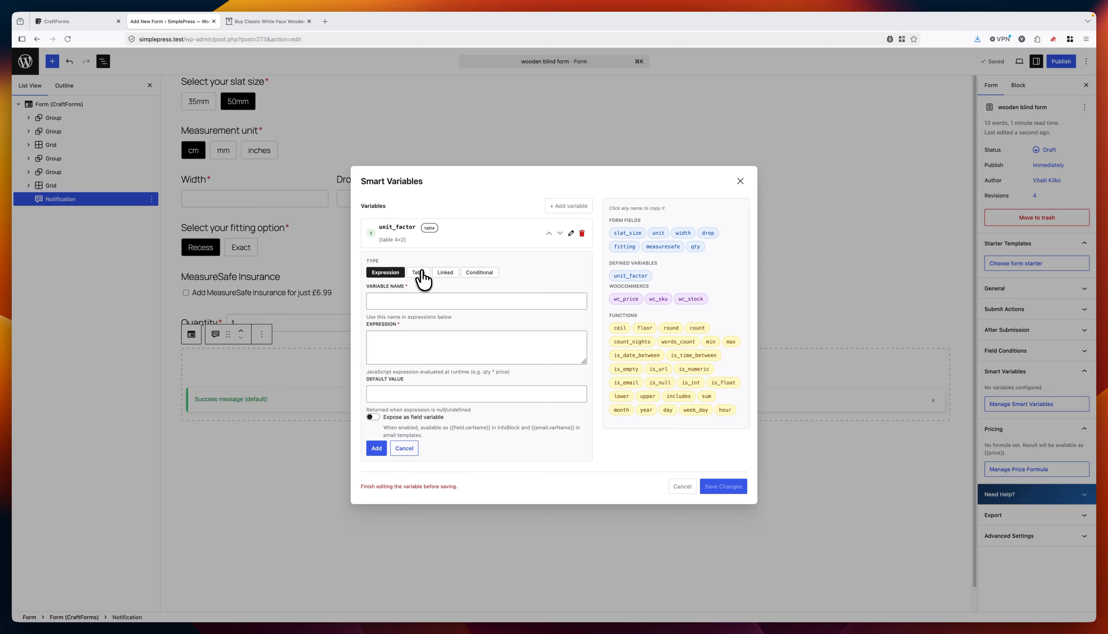
click(418, 273)
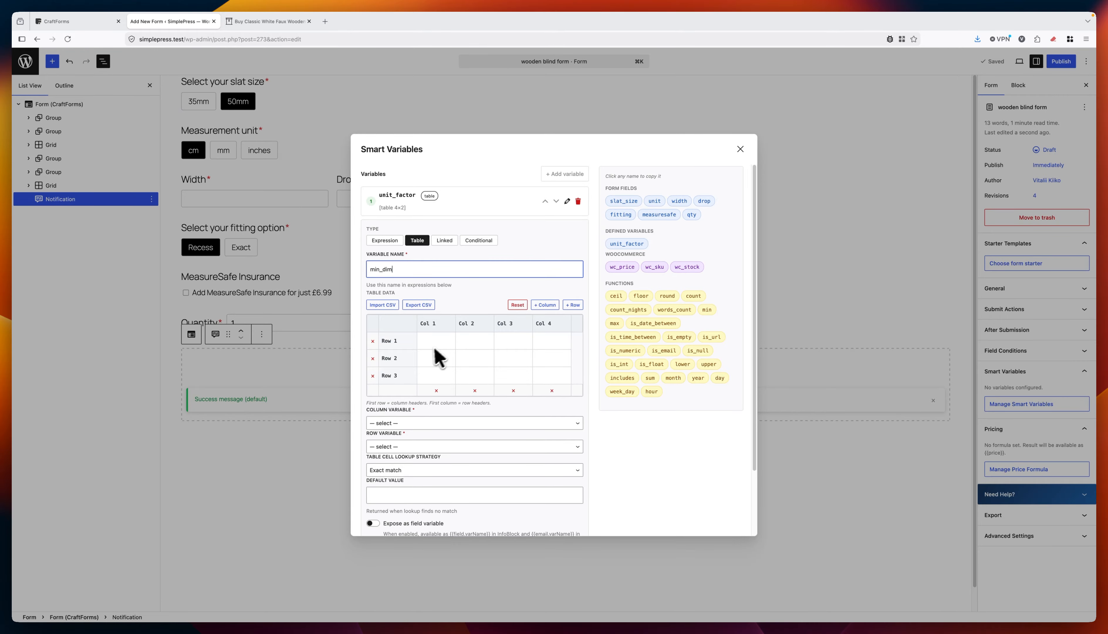
click(476, 390)
click(499, 390)
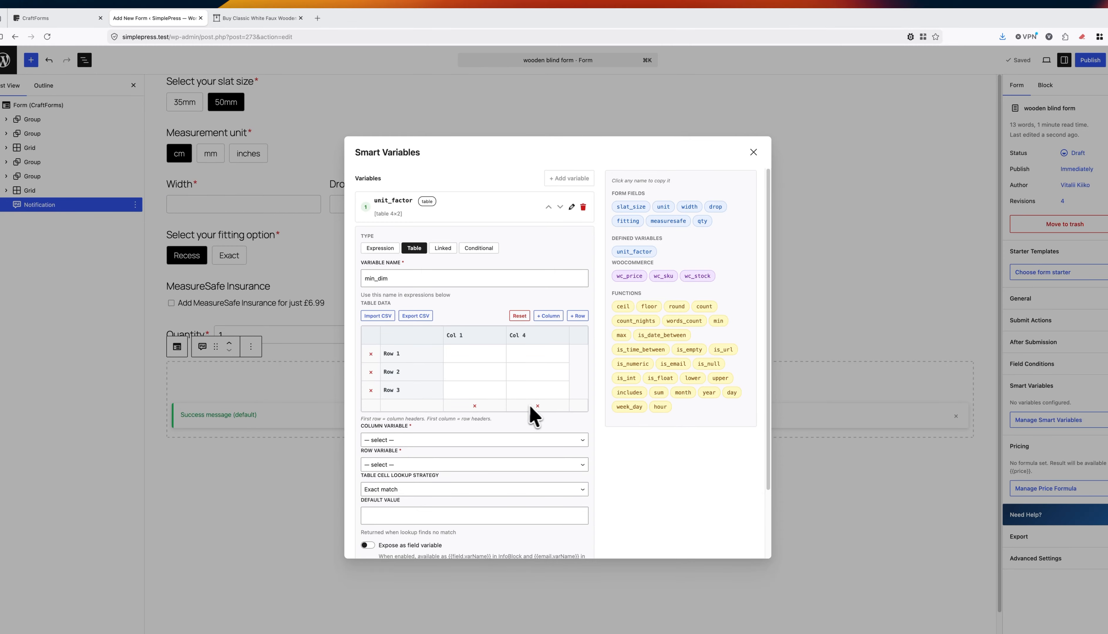
click(530, 391)
- Label the three rows of the min_dim table cm, mm and inches
click(421, 357)
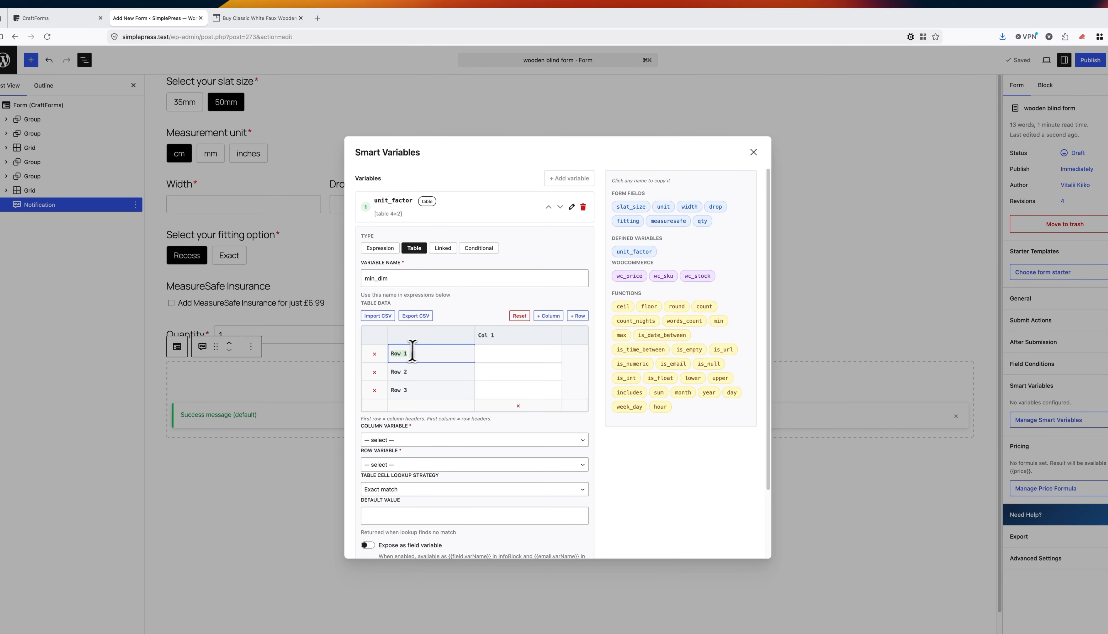
click(424, 373)
text(mm)
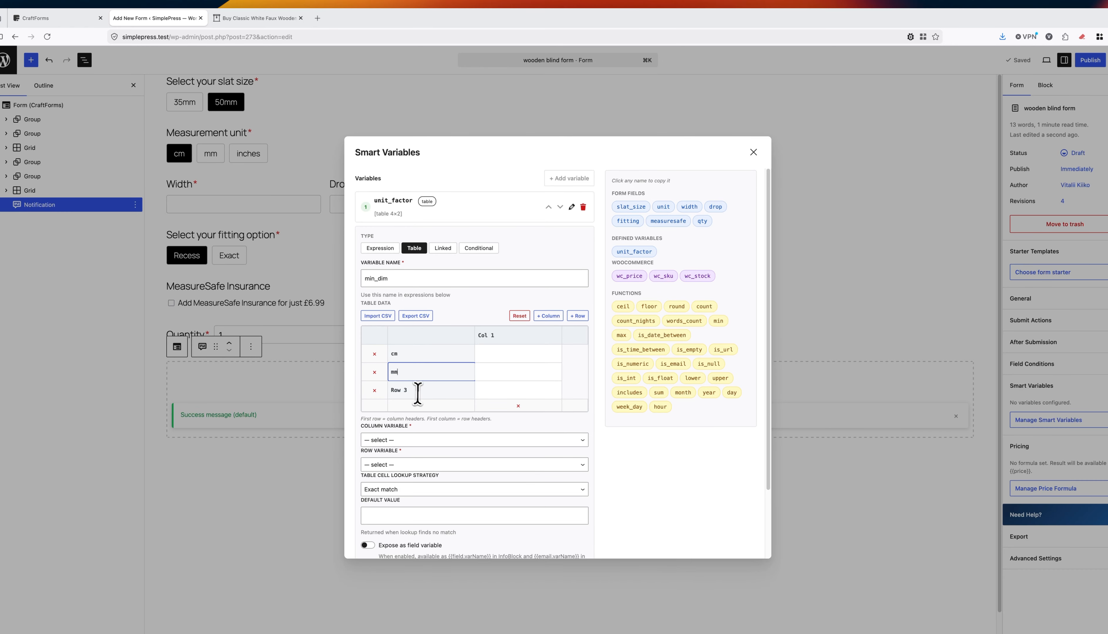
click(417, 390)
drag(412, 391, 373, 389)
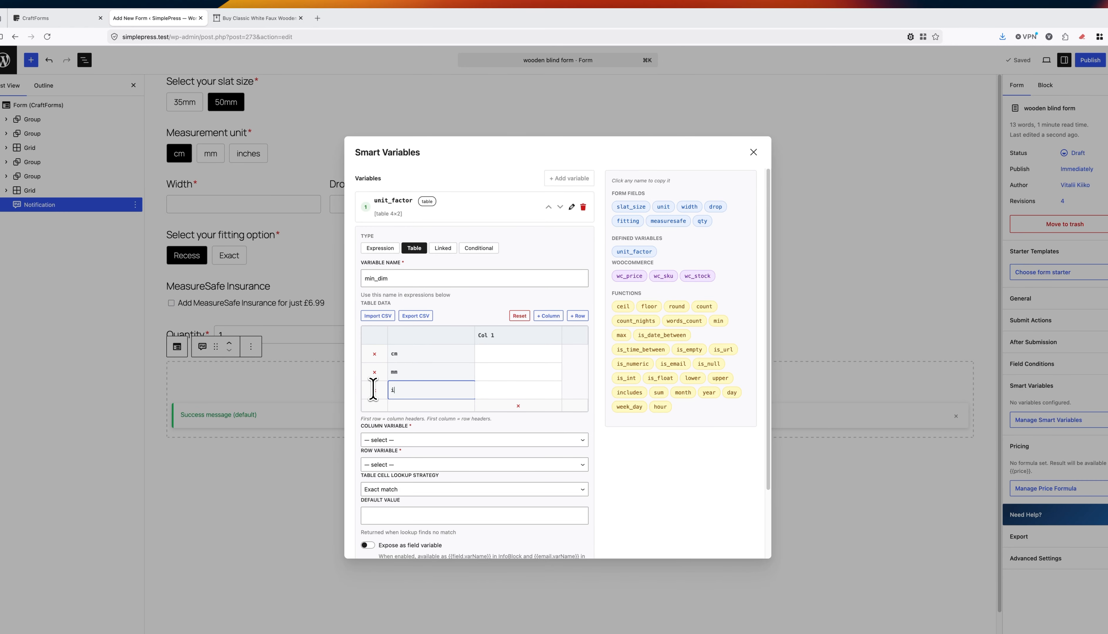
text(inches)
- Check the Blinds4You product page for the minimum width and drop in cm, mm and inches
click(500, 353)
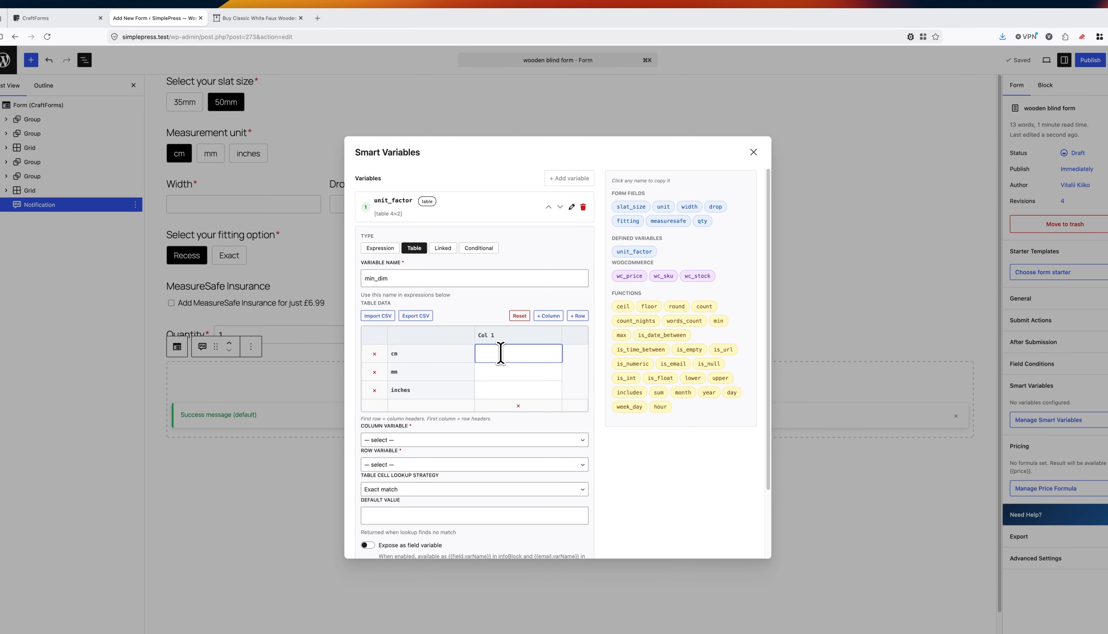
click(273, 18)
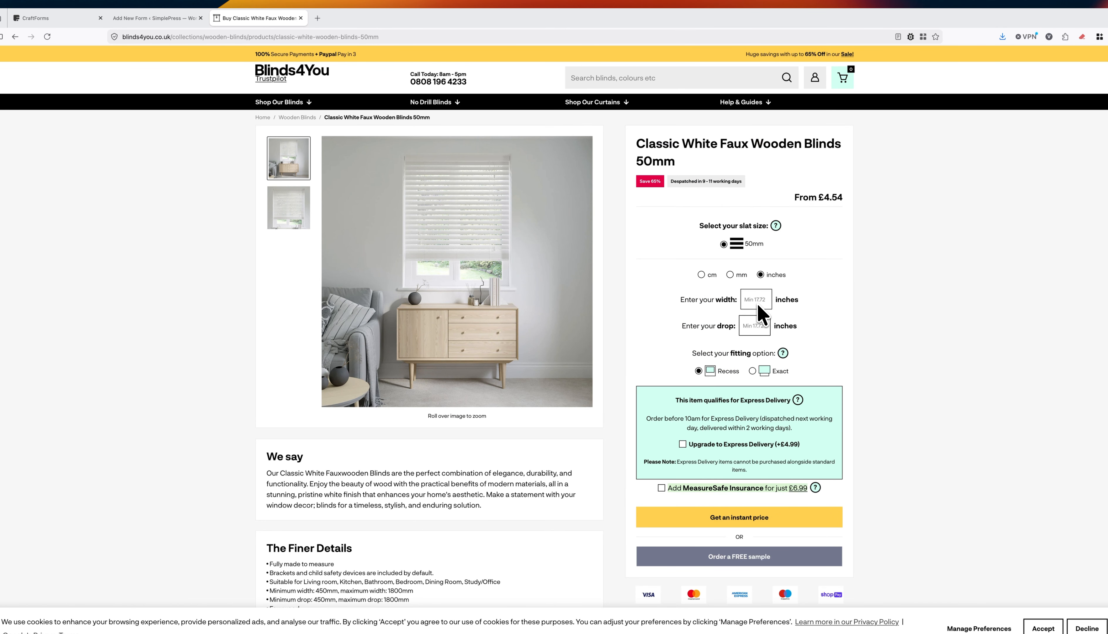
click(701, 274)
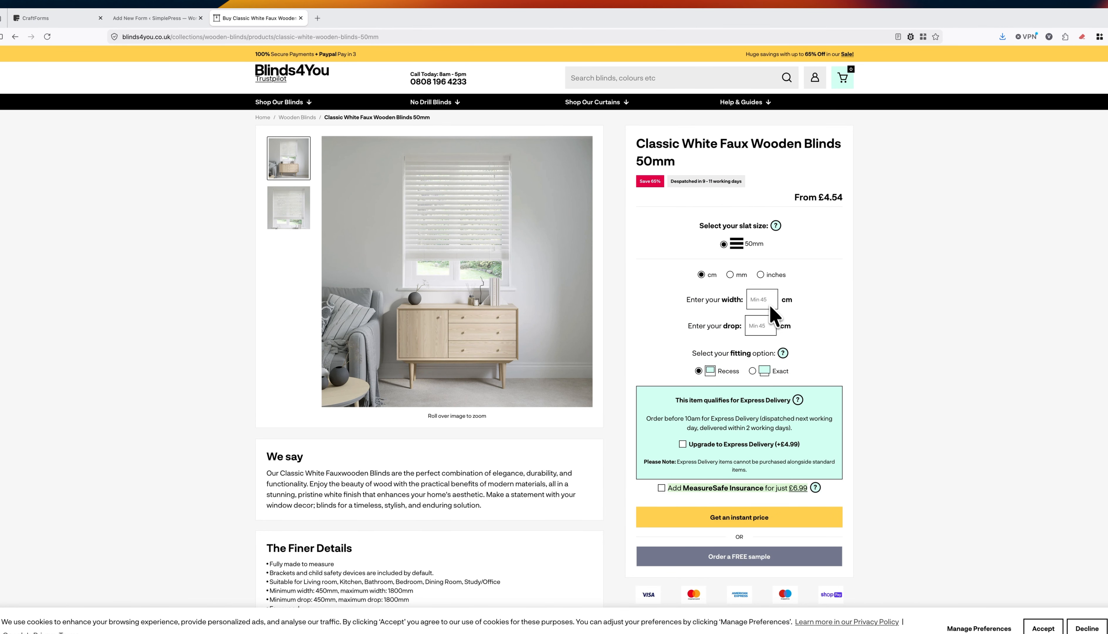
click(729, 275)
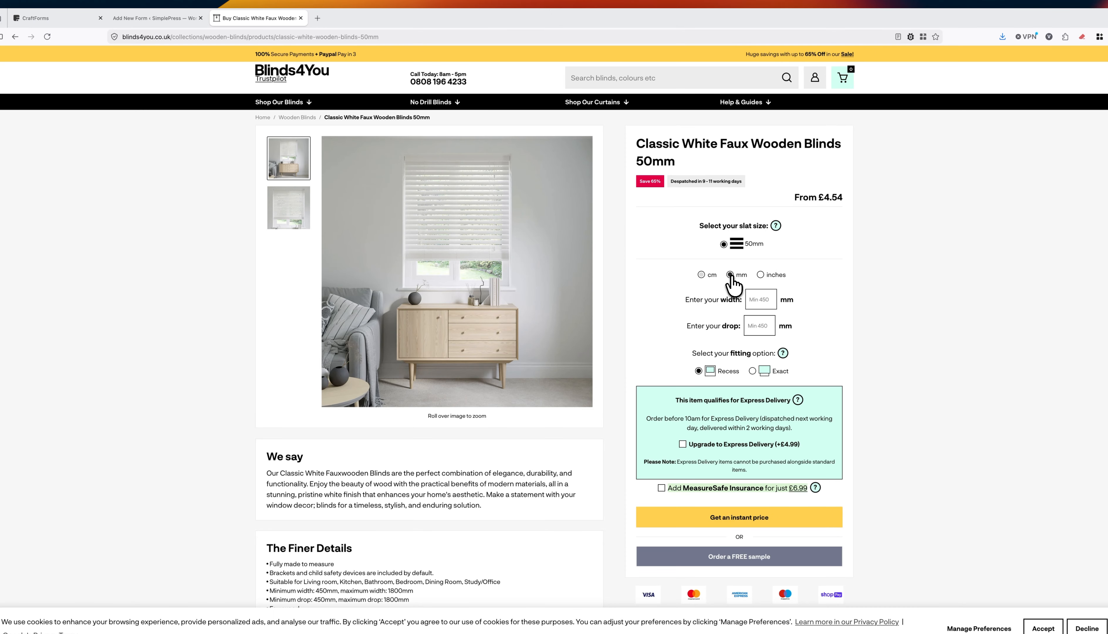
click(761, 275)
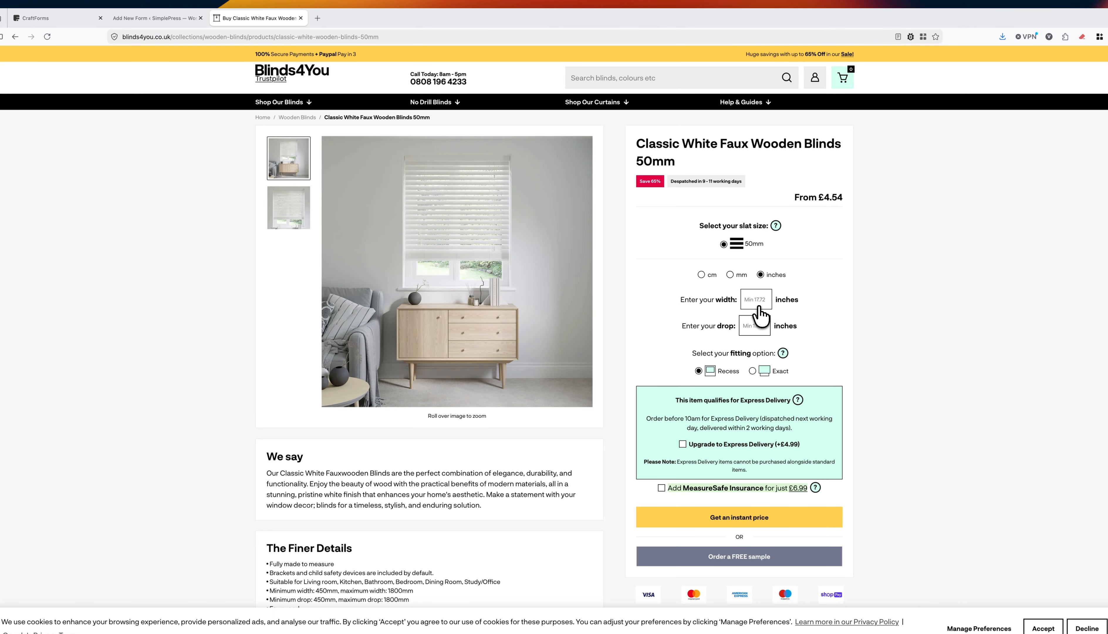
click(165, 21)
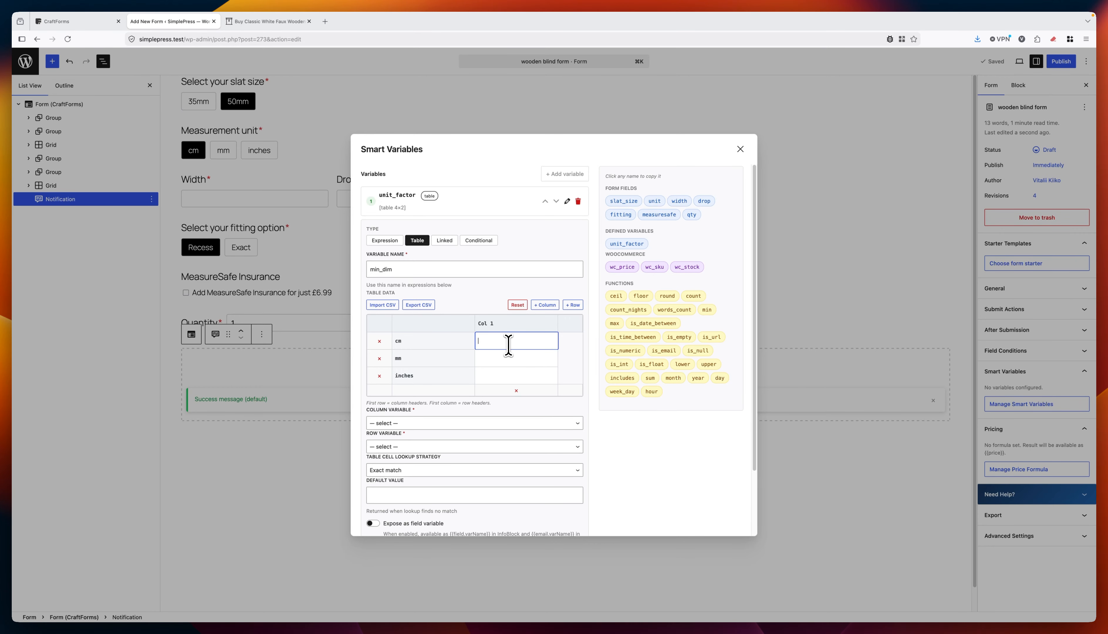
- Fill in the min_dim values: 45 for cm, 450 for mm and 17.72 for inches
click(508, 359)
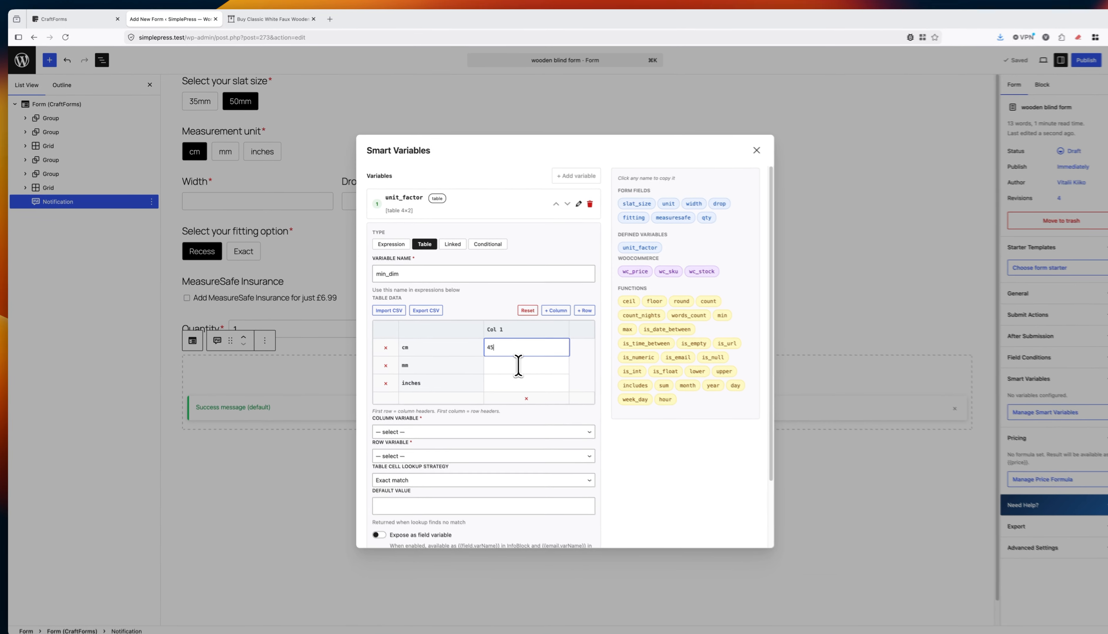
text(450)
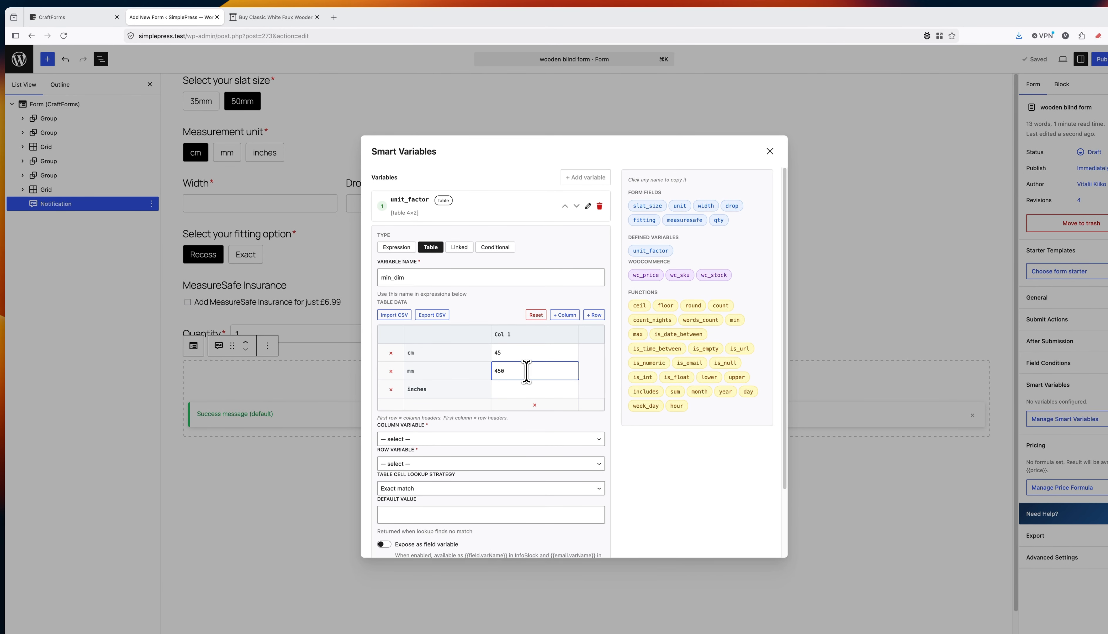
click(514, 390)
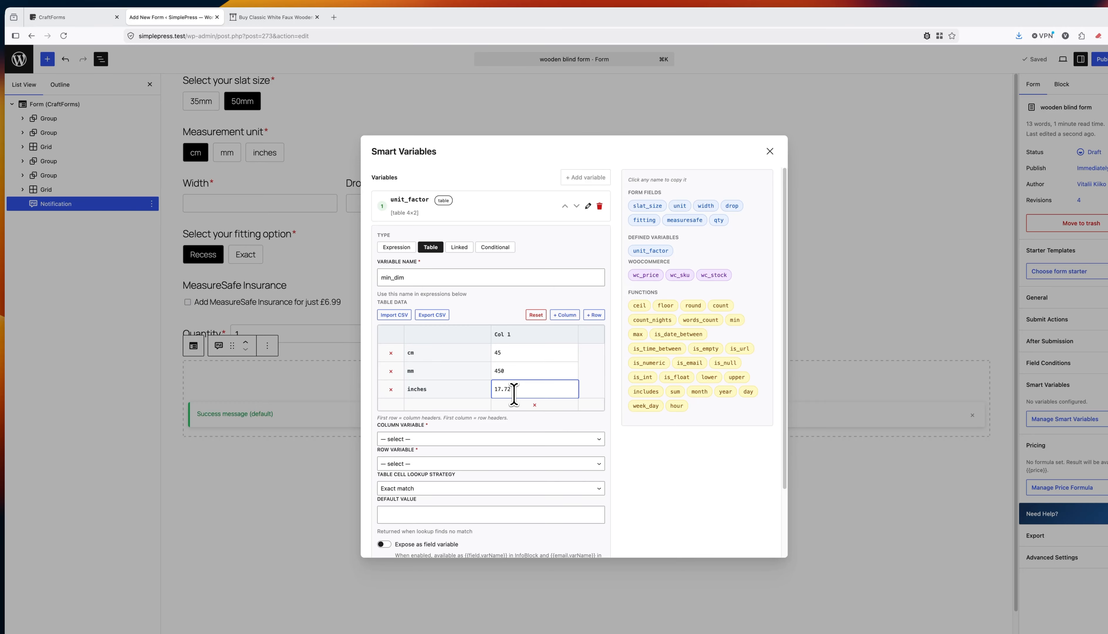
click(269, 17)
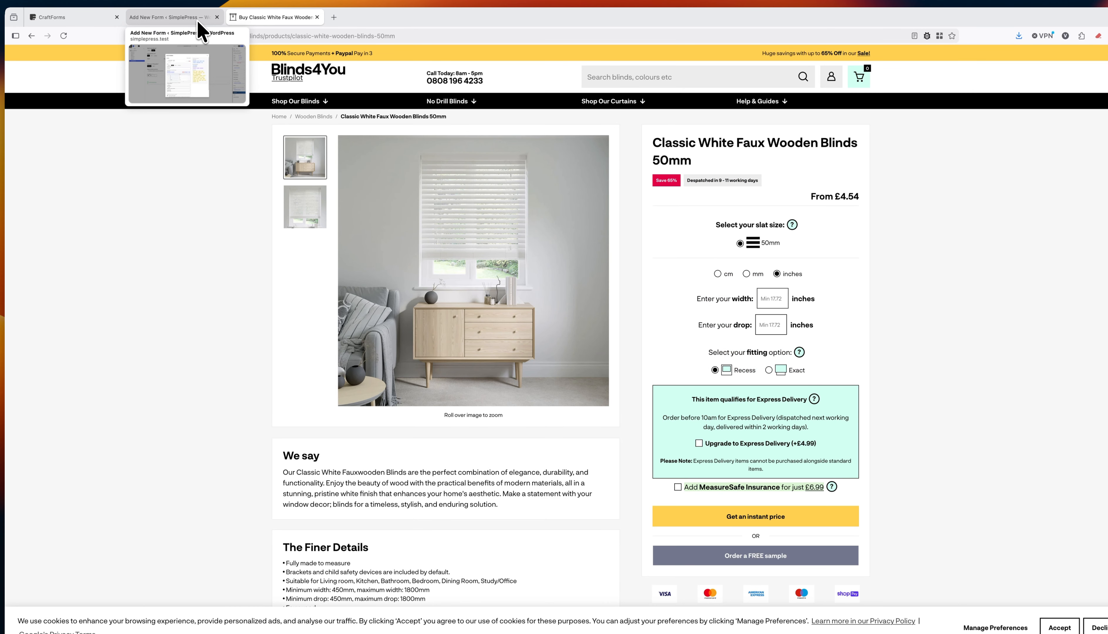
click(197, 20)
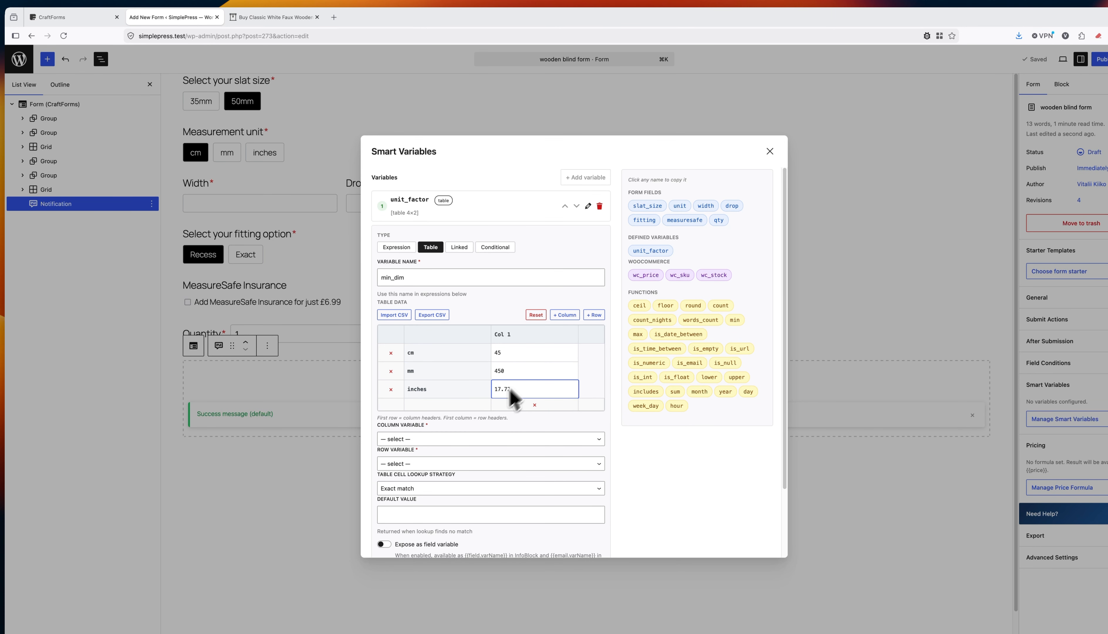
- Set min_dim's column and row variables to unit, expose it as a field variable and add it
click(442, 439)
click(420, 460)
click(415, 463)
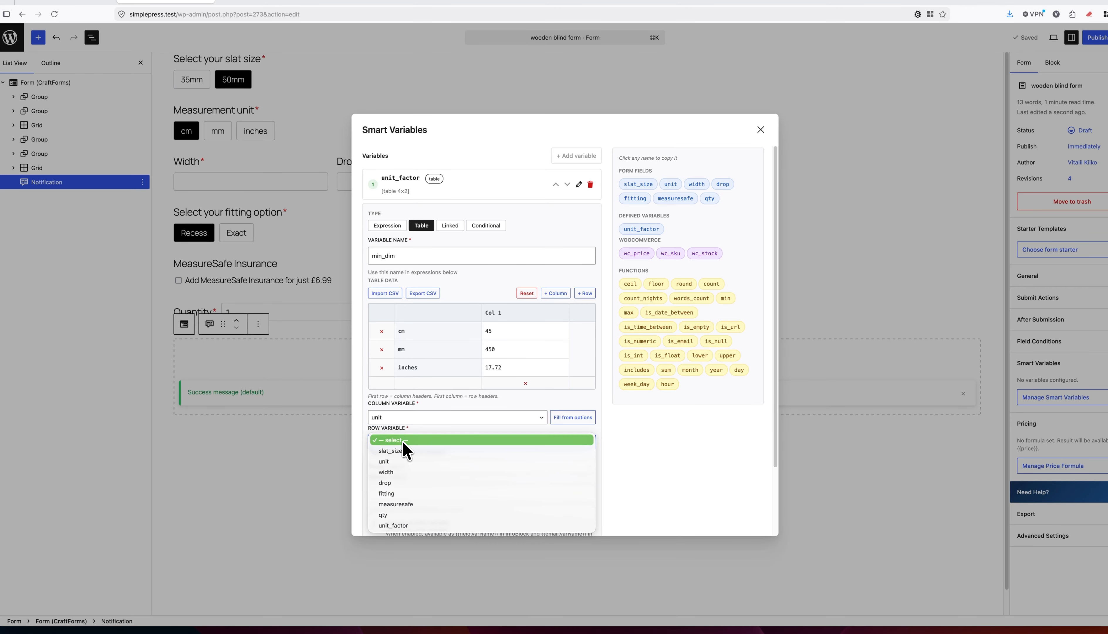
click(404, 460)
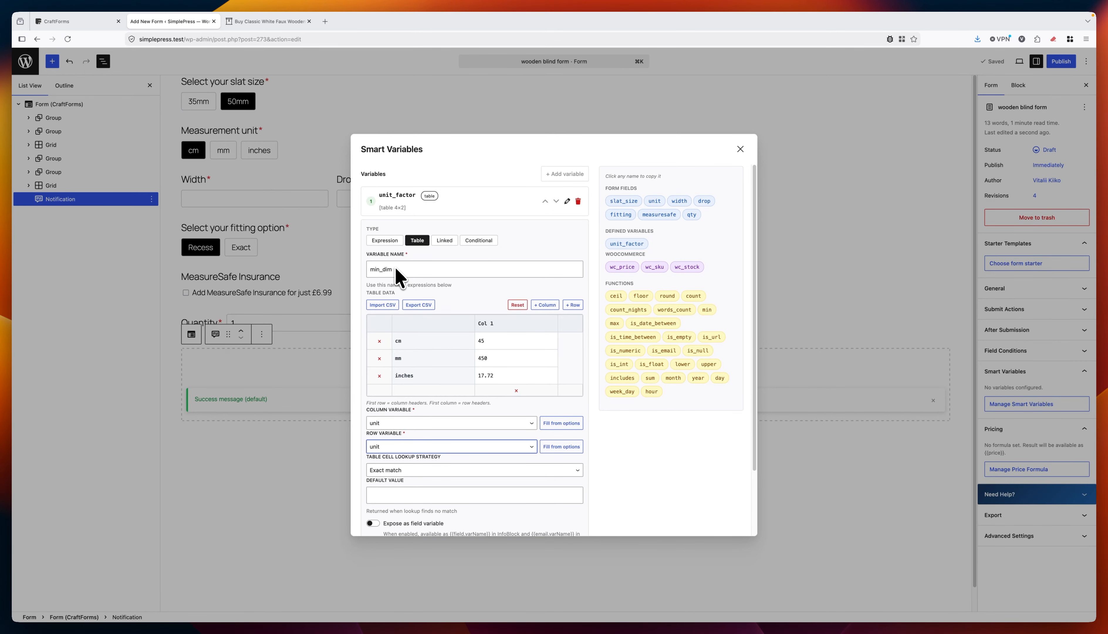
scroll(433, 305, down, 3)
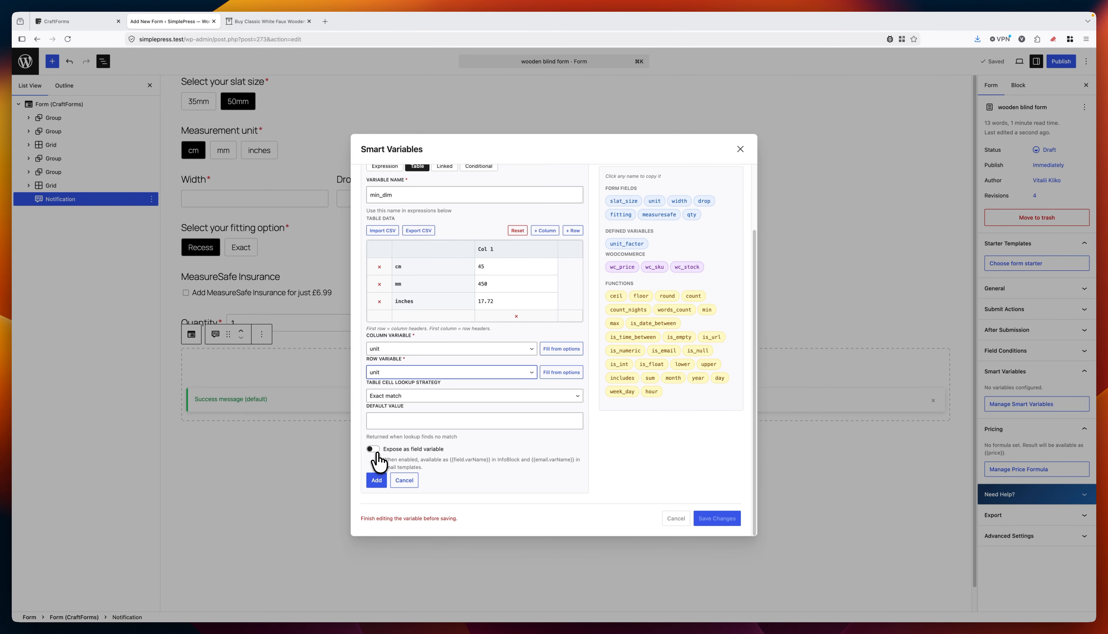
click(373, 448)
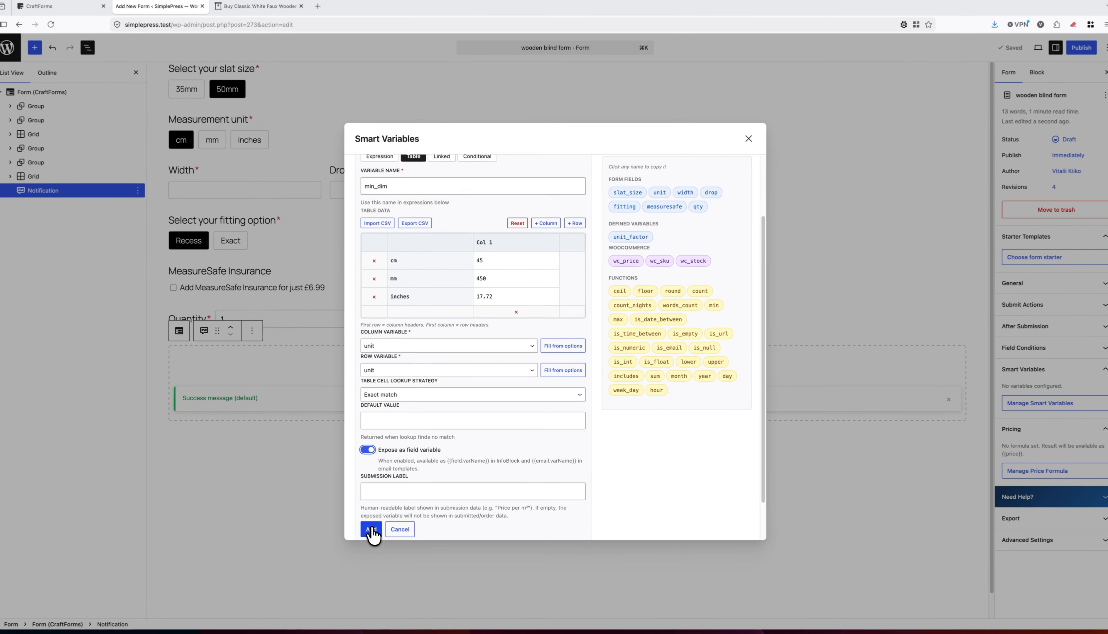
click(372, 529)
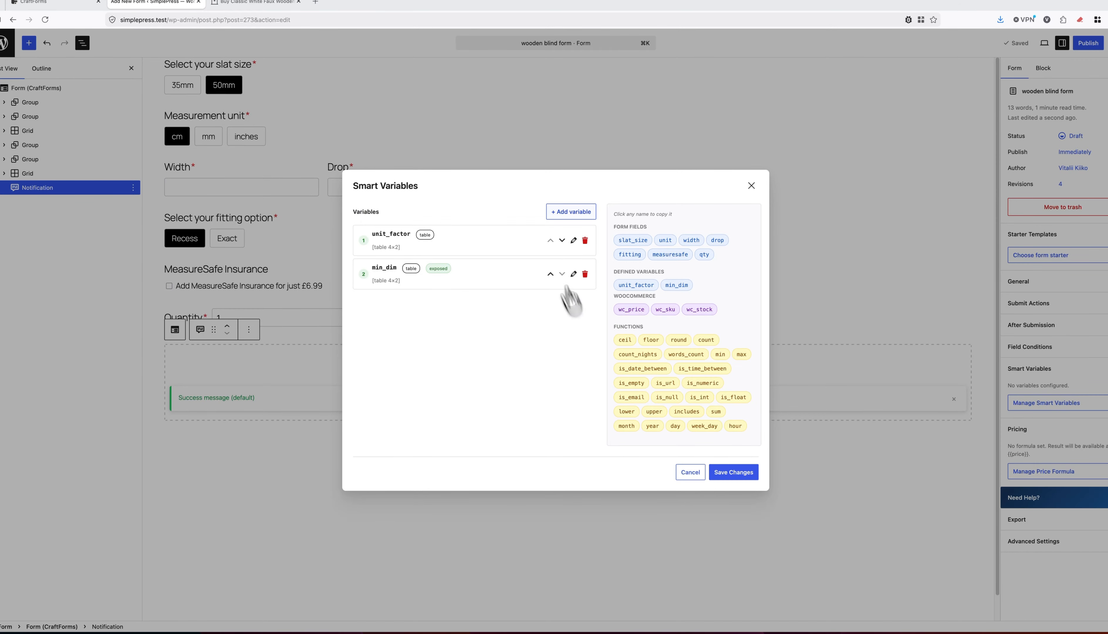
- Start a third table-type smart variable named max_dim
click(564, 213)
click(415, 311)
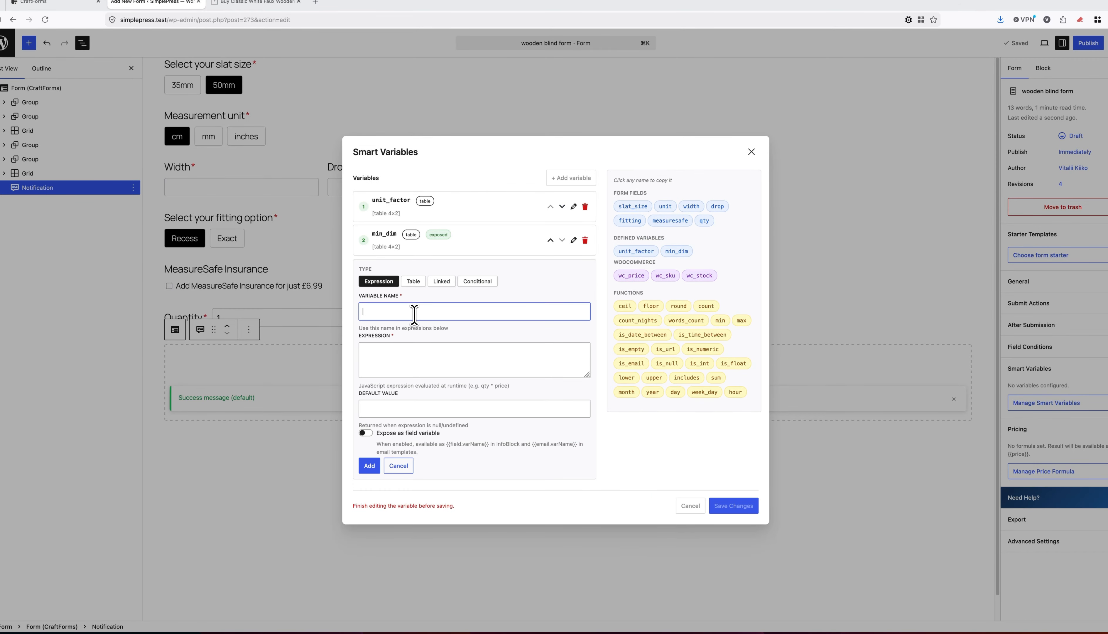
text(max_dim)
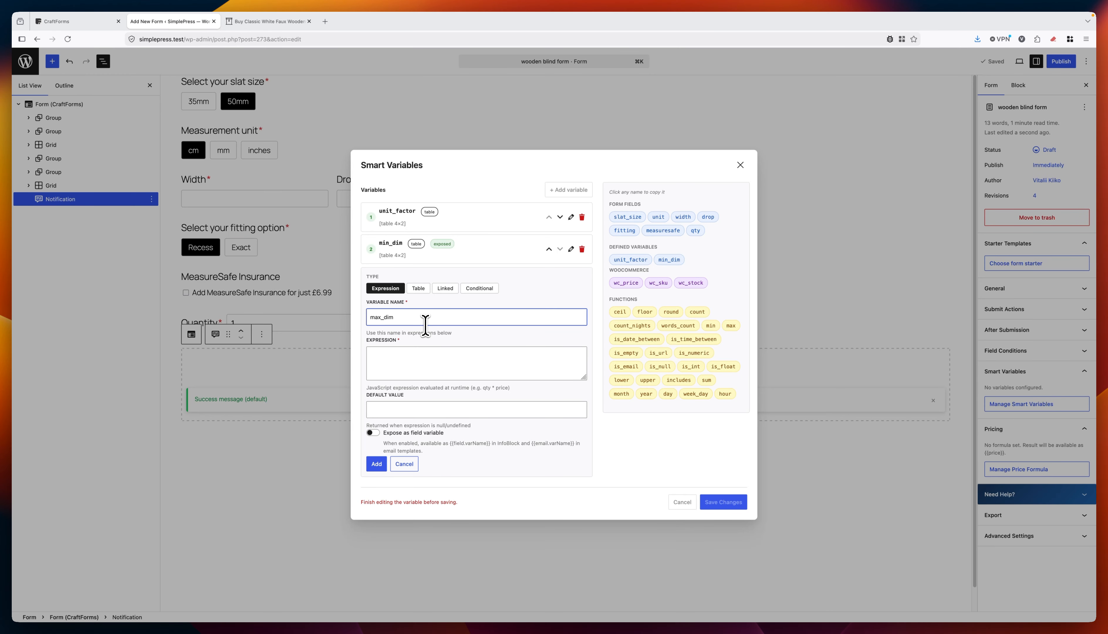
click(419, 289)
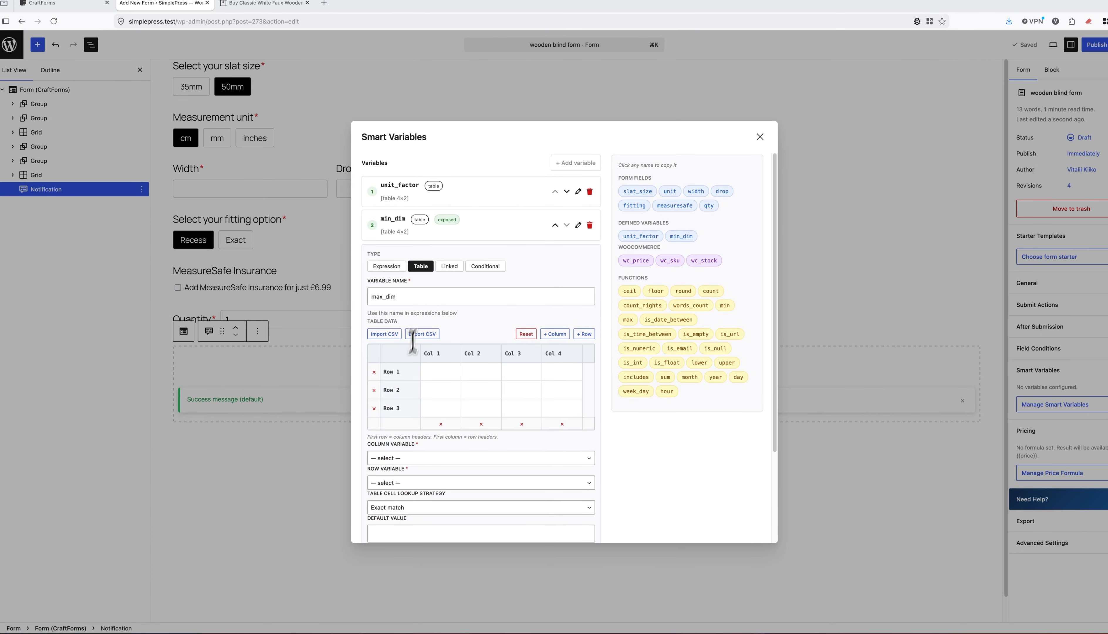
- Label the three rows of the max_dim table cm, mm and inches
click(389, 371)
text(cm)
click(389, 388)
text(mm)
click(404, 407)
text(inches)
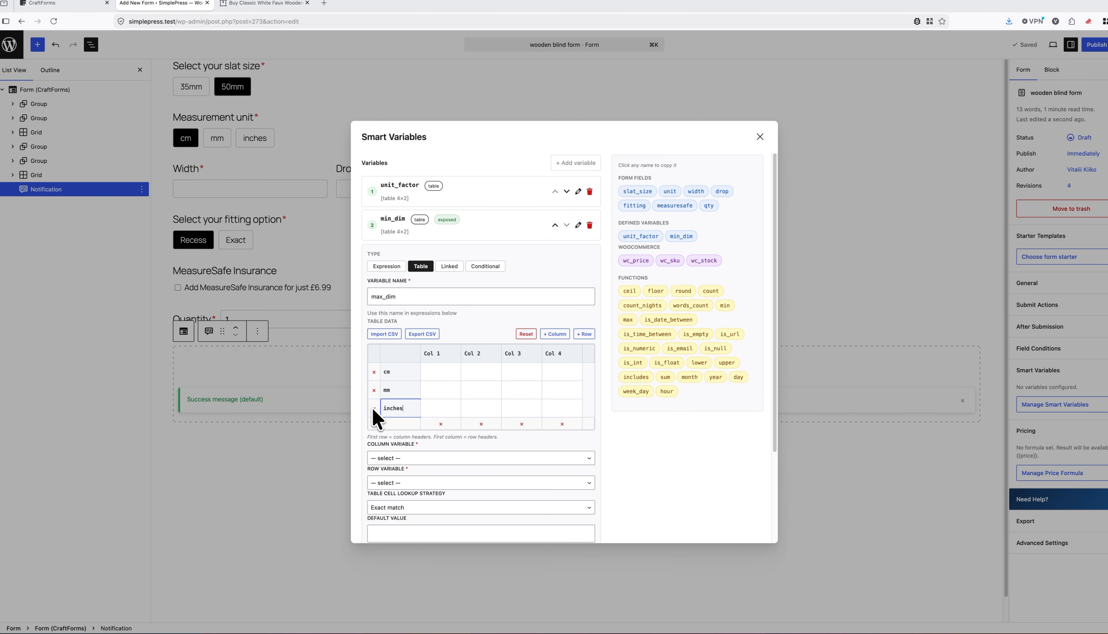
- Reduce the max_dim table to a single column and set its header to 1
click(481, 424)
click(506, 424)
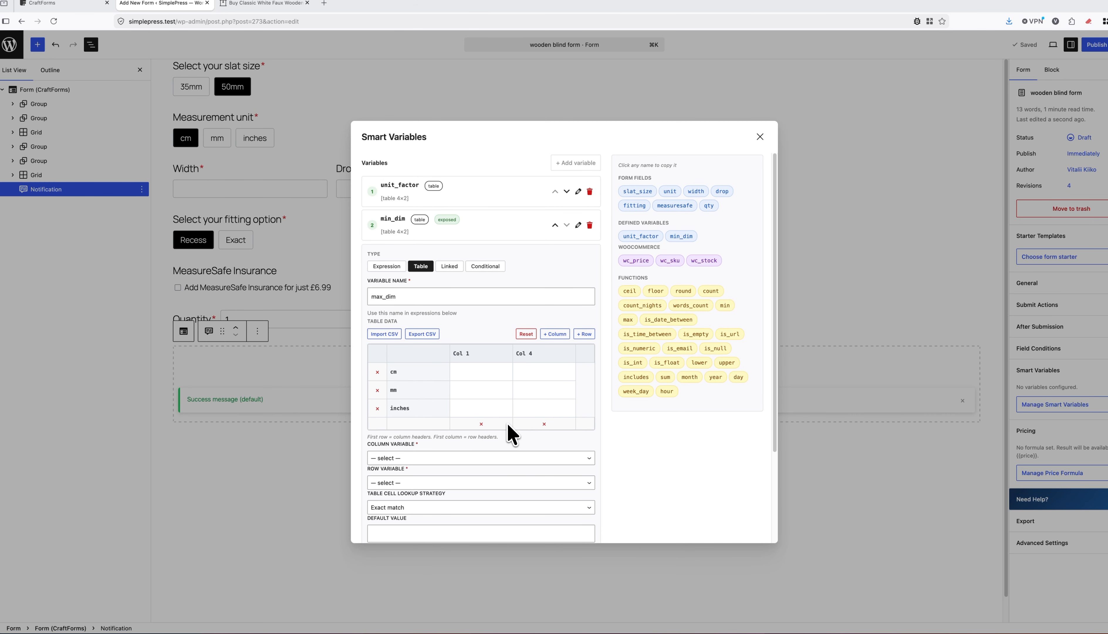
click(539, 424)
click(499, 353)
drag(499, 353, 475, 354)
text(1)
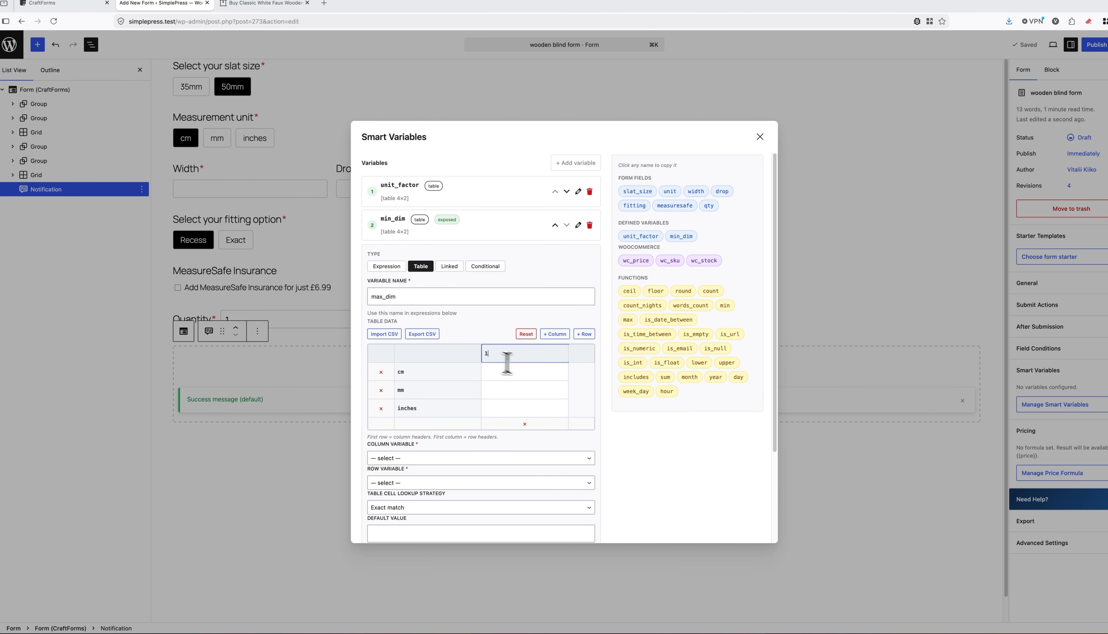
- Fill in the max_dim values: 240 for cm, 2400 for mm and 94.94 for inches
click(528, 377)
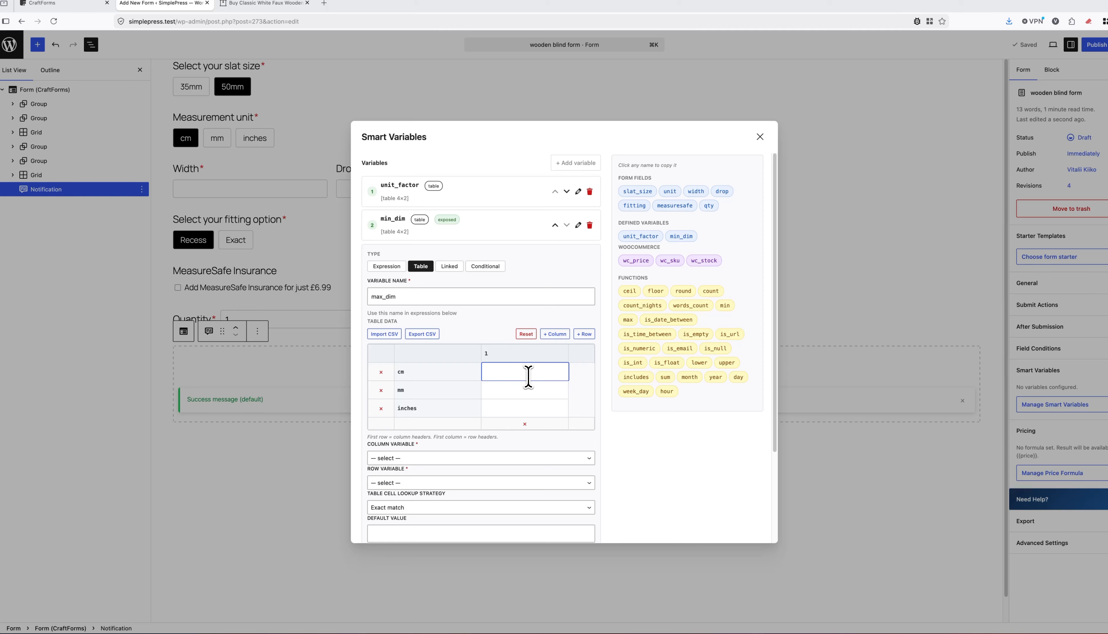
text(240)
click(515, 394)
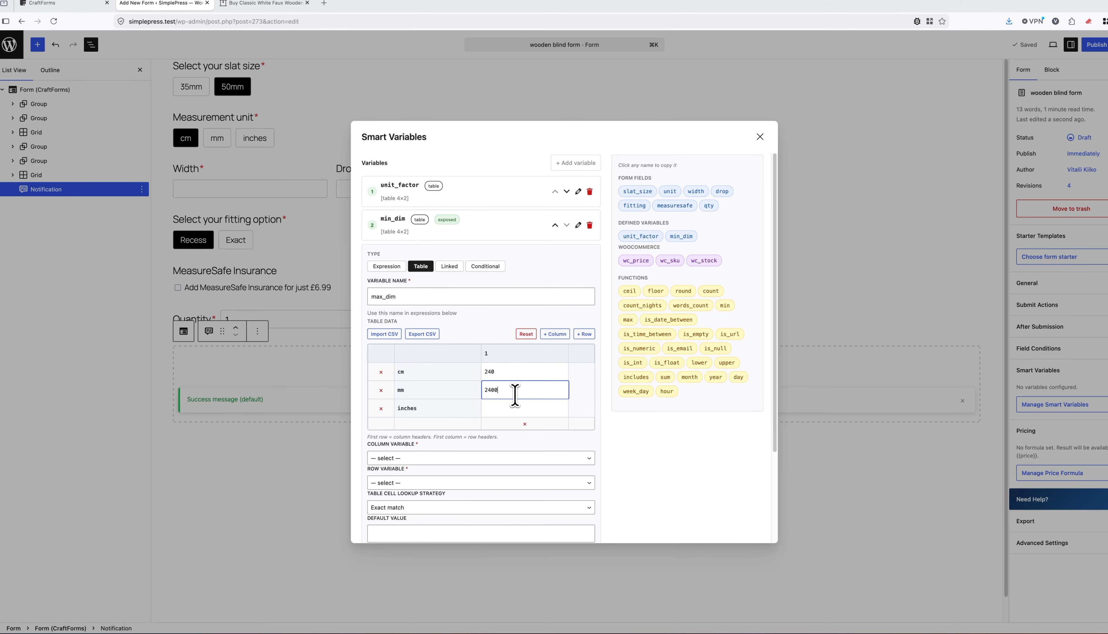
click(510, 409)
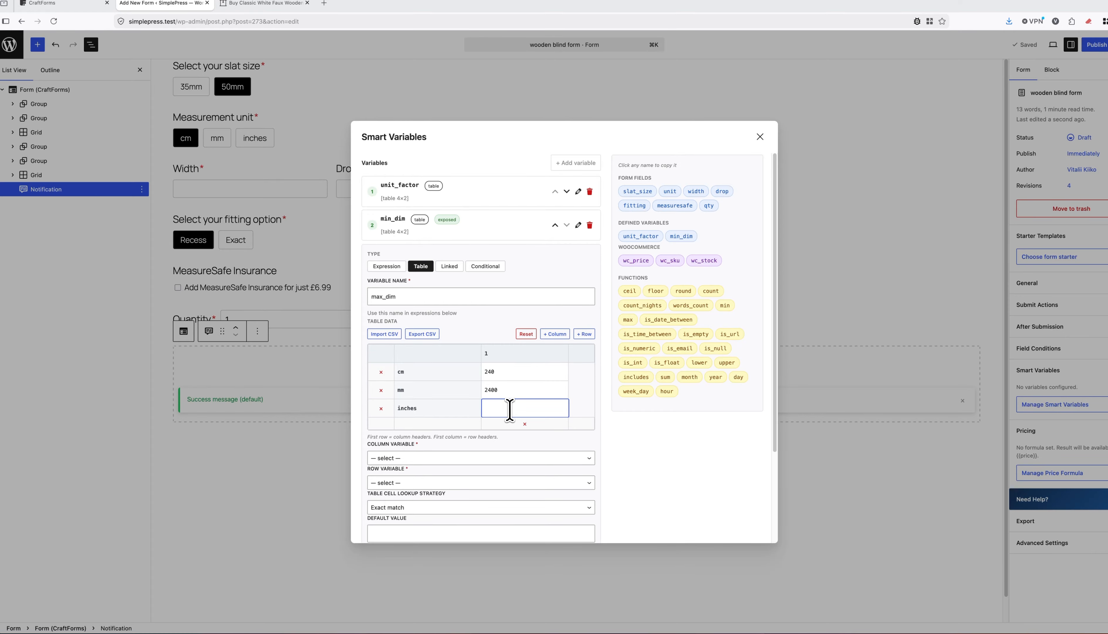
text(94)
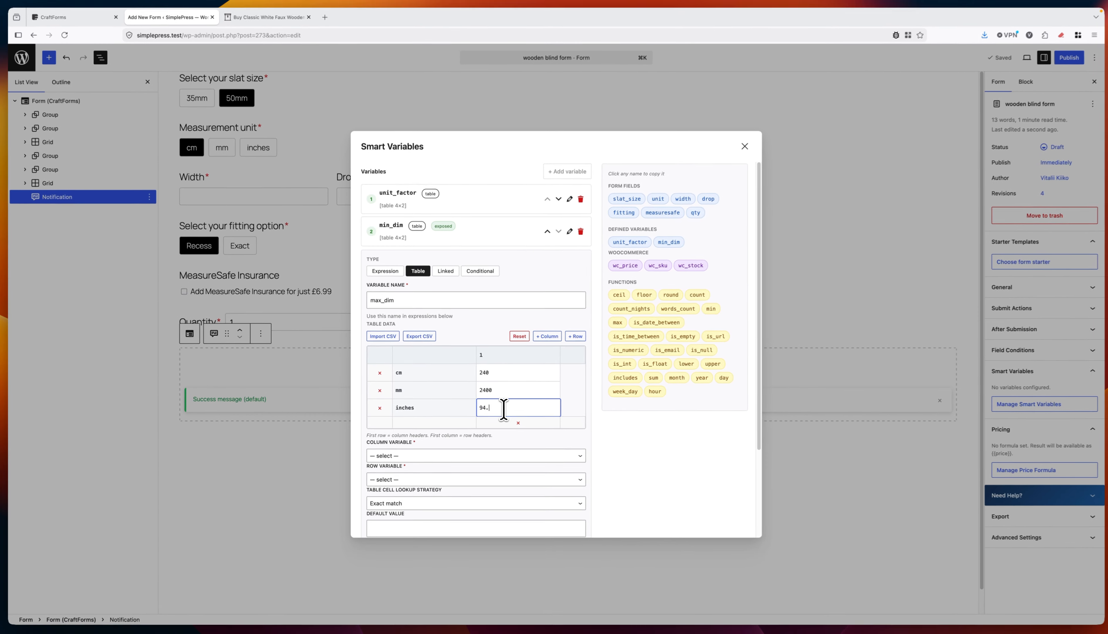
text(.94)
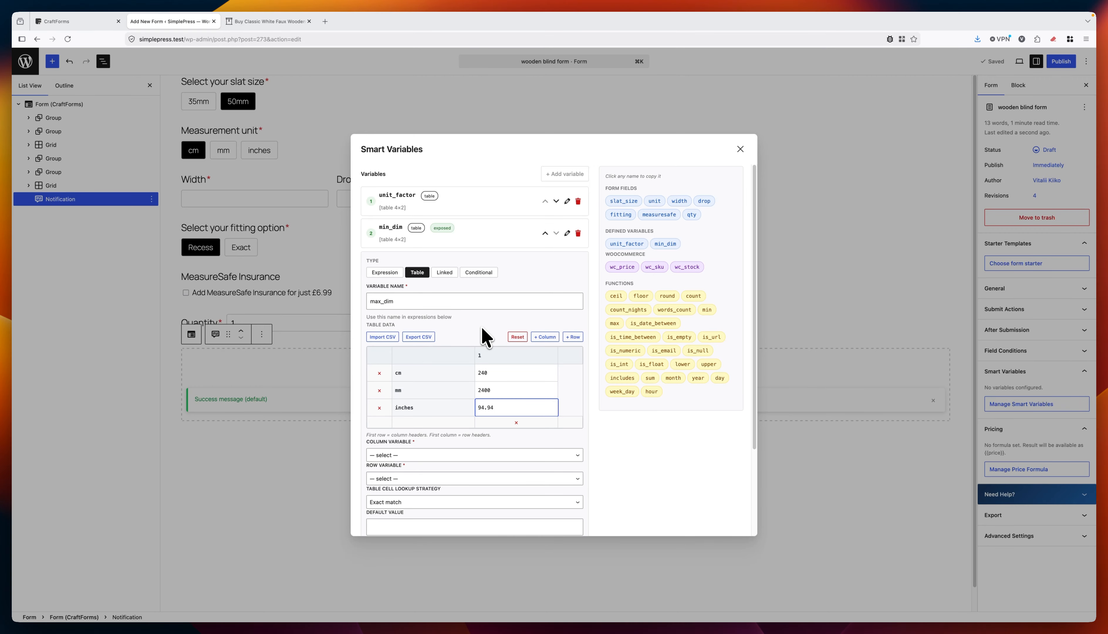
- Set max_dim's column and row variables to unit, expose it as a field variable and add it
scroll(477, 332, down, 3)
click(439, 386)
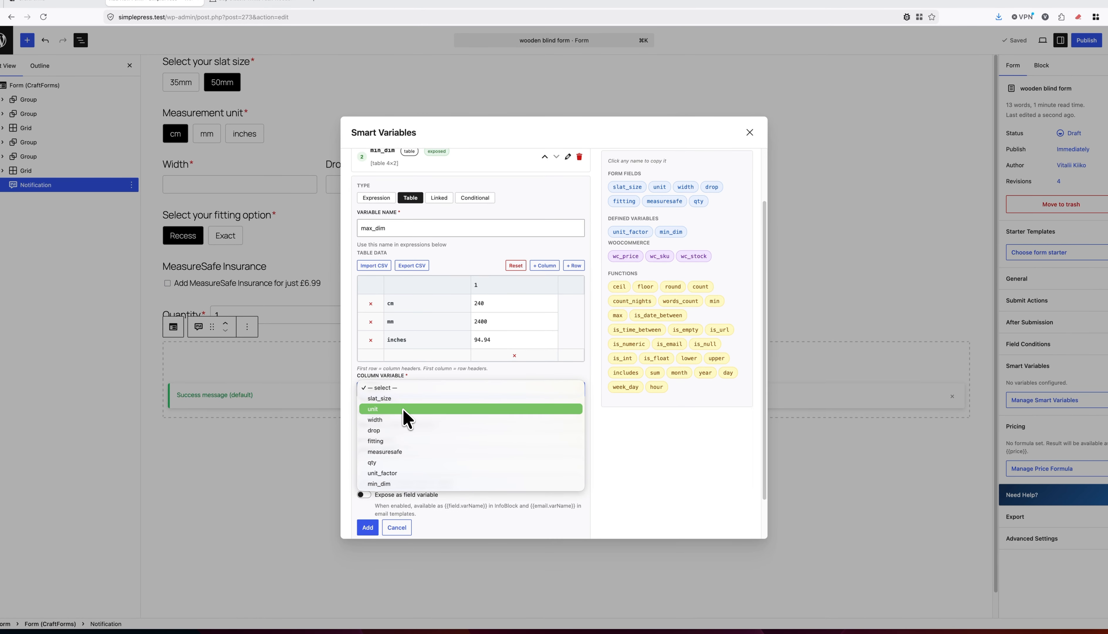
click(405, 408)
click(468, 417)
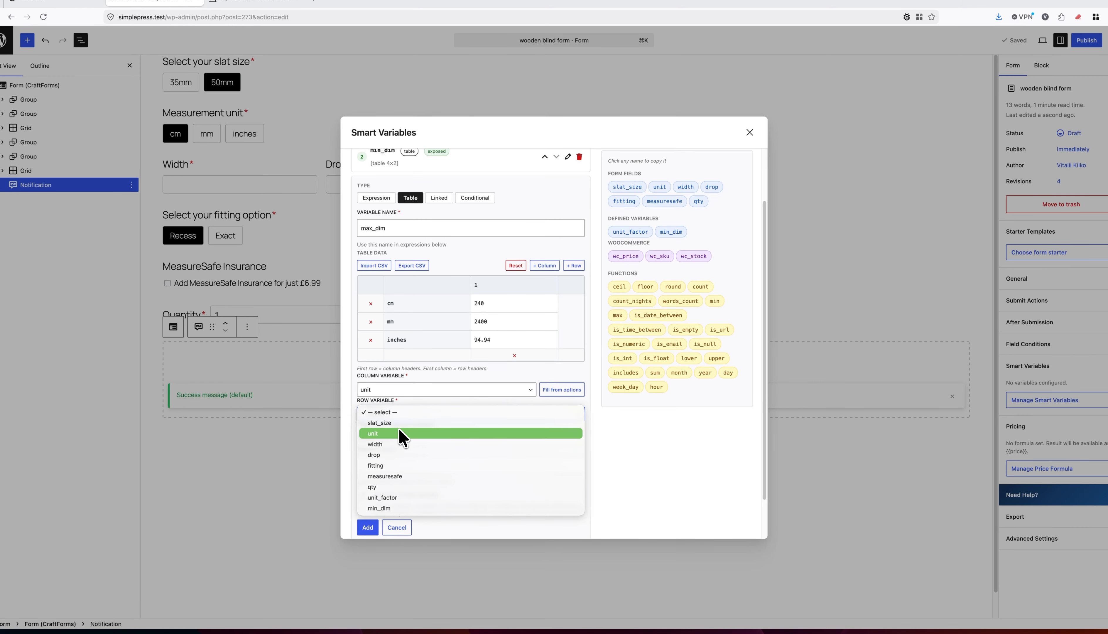
click(399, 430)
click(364, 494)
scroll(438, 474, down, 2)
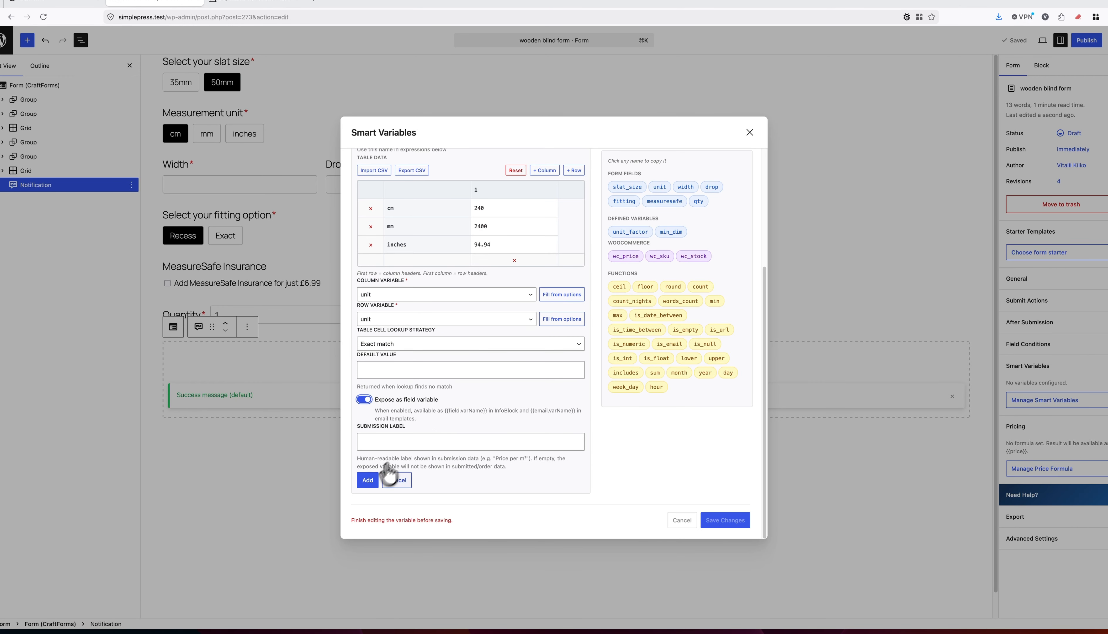
click(372, 549)
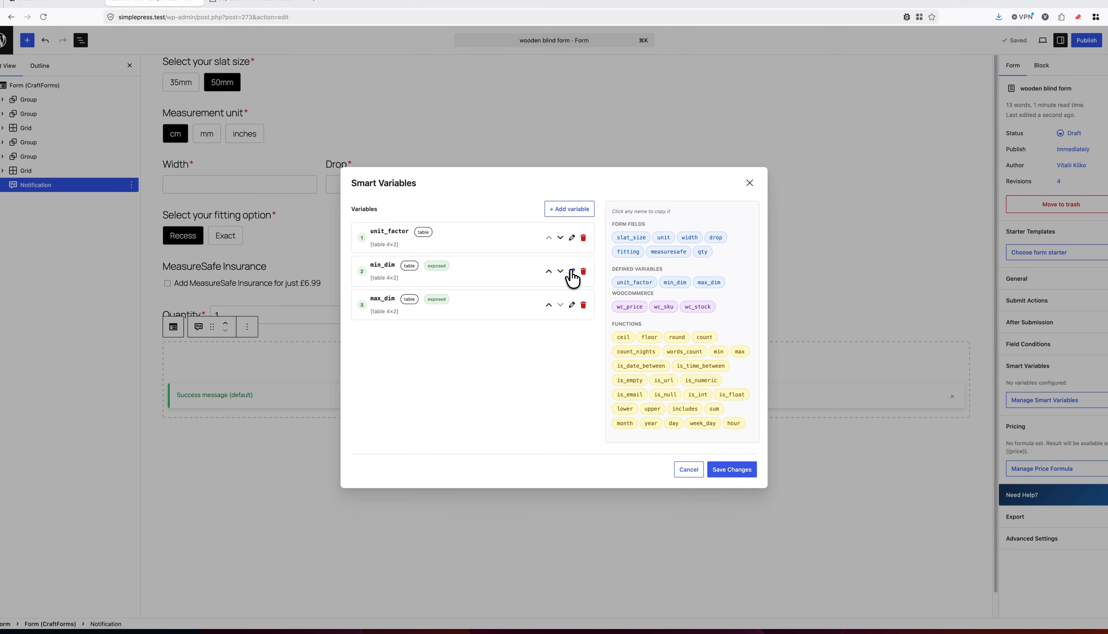
- Change the column header of the min_dim table to 1, update the variable and save all smart variables
click(572, 271)
click(501, 317)
key(BackSpace)
key(BackSpace)
key(BackSpace)
key(BackSpace)
key(BackSpace)
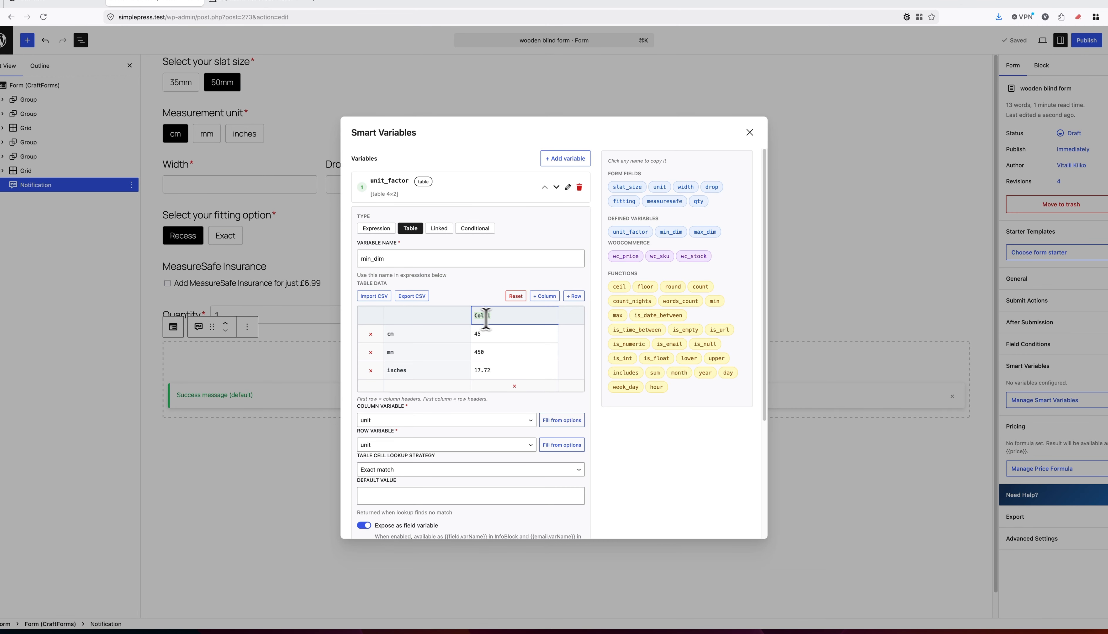
text(1)
click(478, 297)
scroll(470, 297, down, 5)
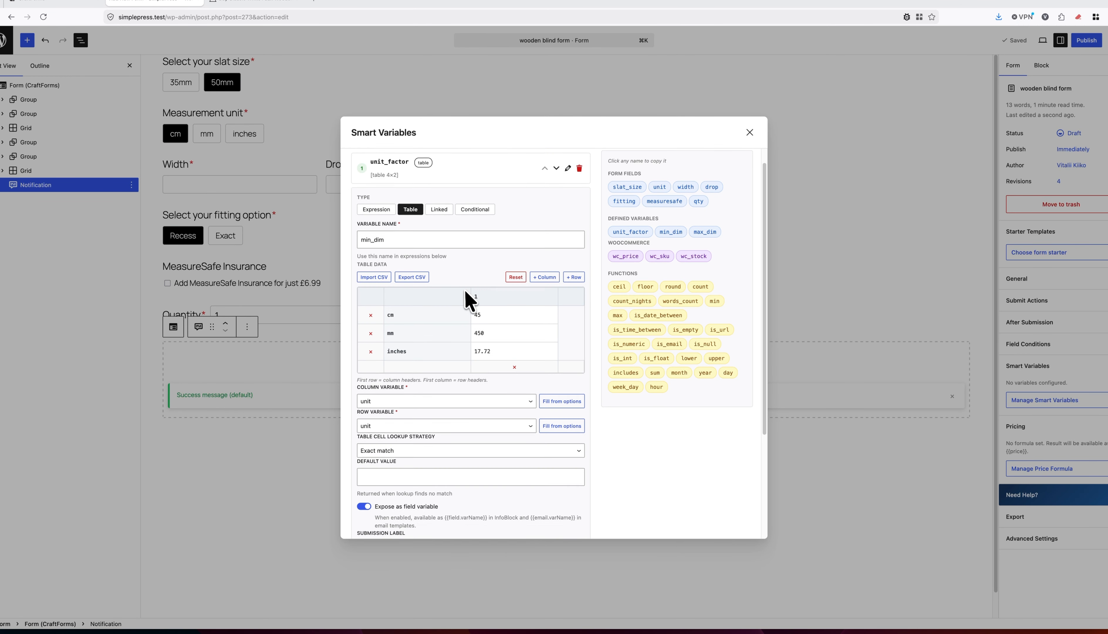
click(382, 515)
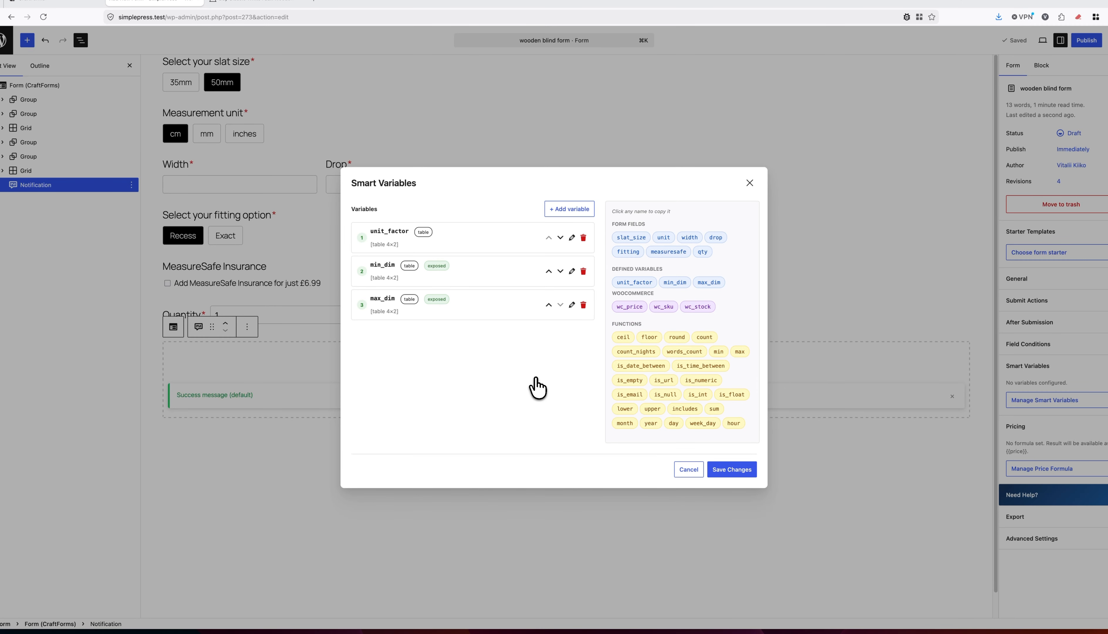
click(732, 469)
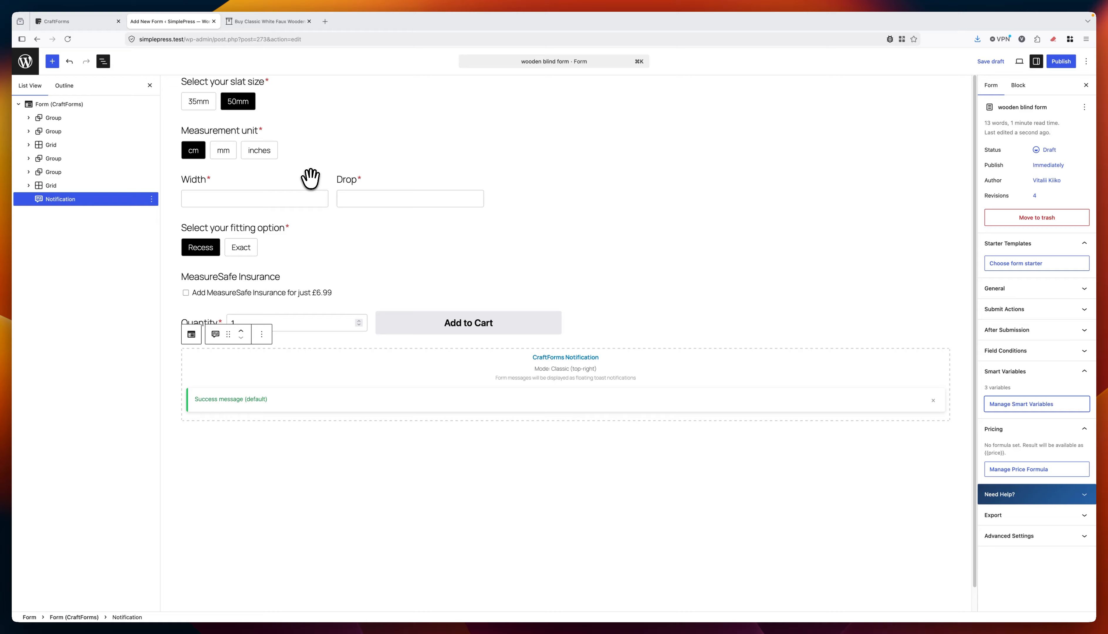
- Open the block settings of the Width text input field and collapse its General settings
click(310, 178)
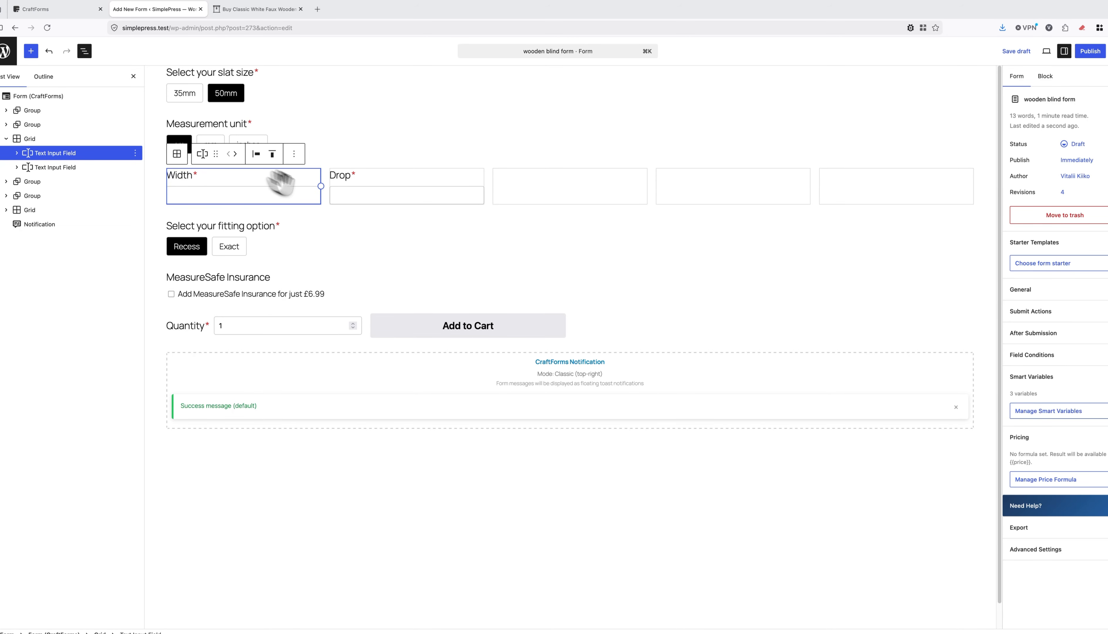
click(1046, 77)
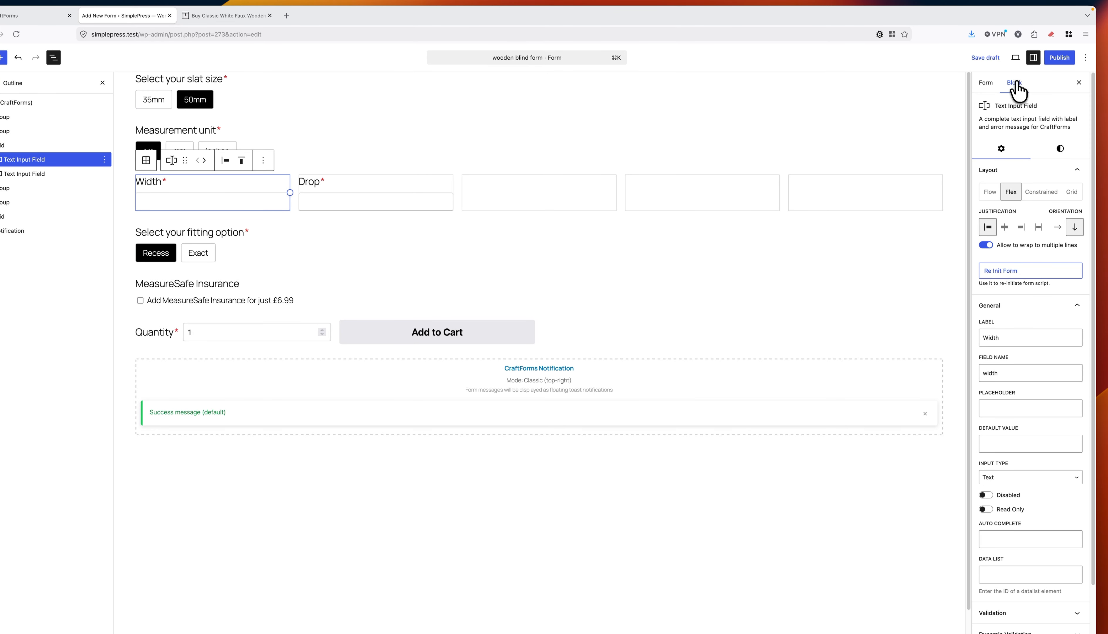
click(1006, 307)
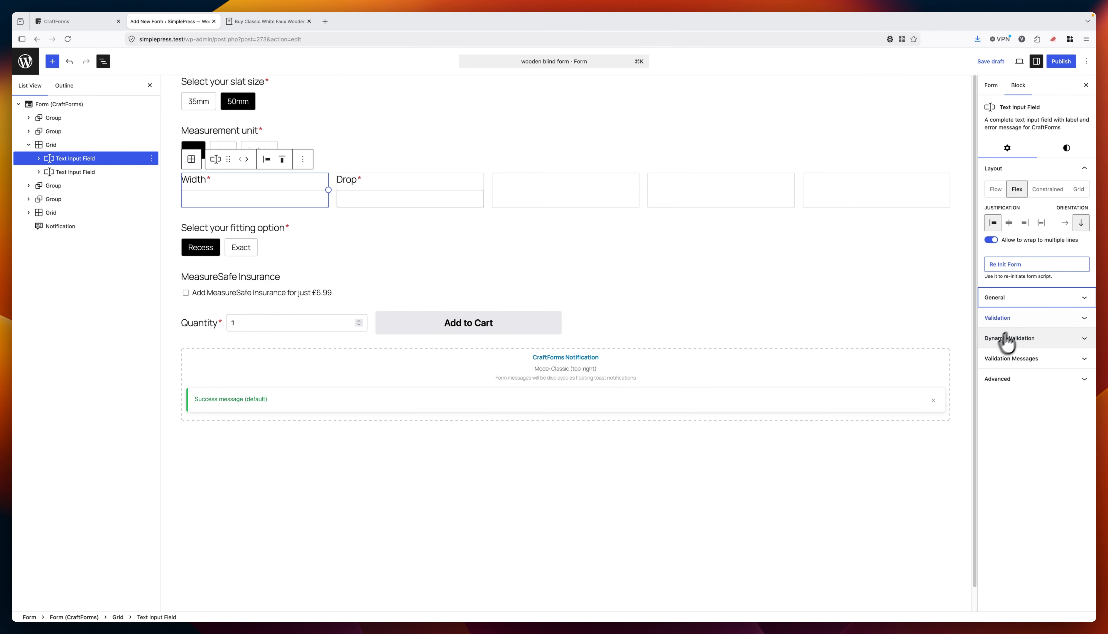
- Set the Width field's dynamic validation to a minimum value expression of min_dim and a maximum value expression of max_dim
click(1007, 317)
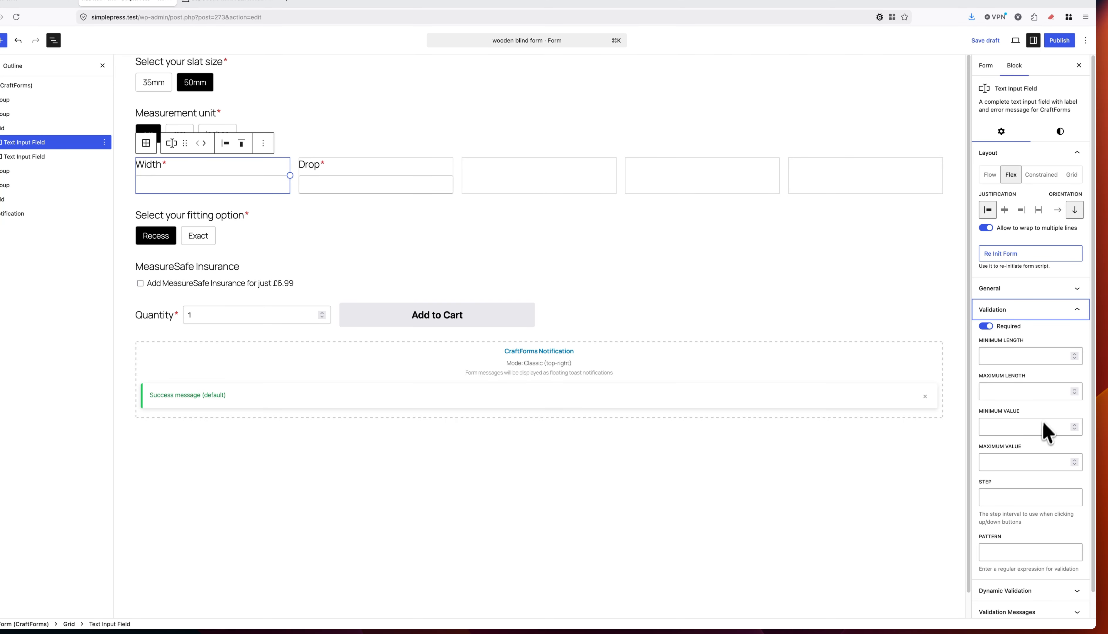
click(1023, 313)
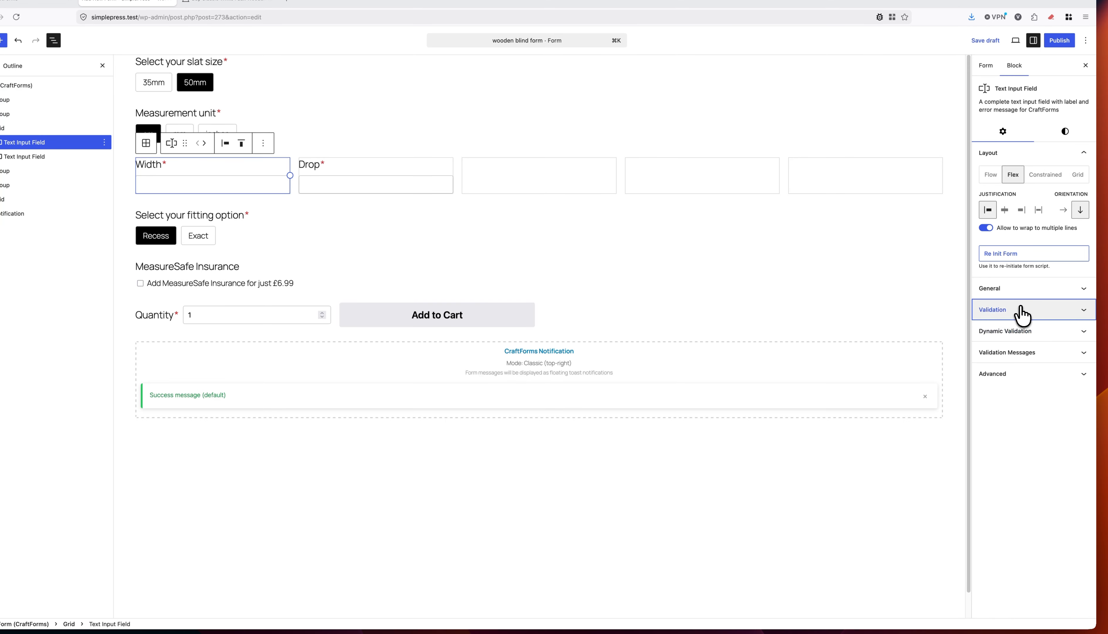
click(1020, 331)
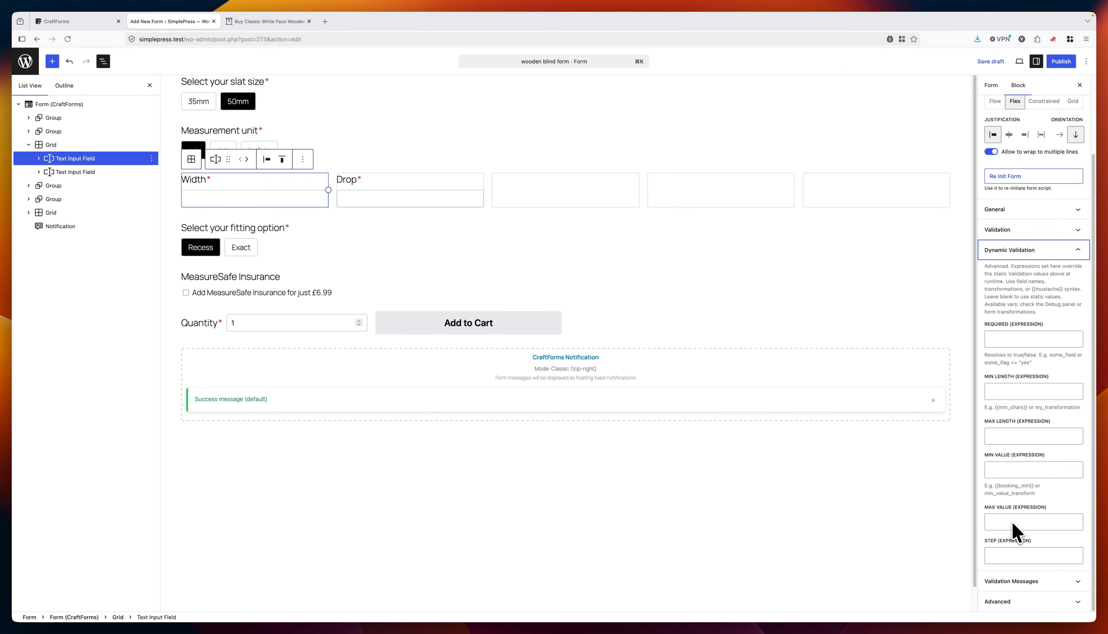
click(1014, 469)
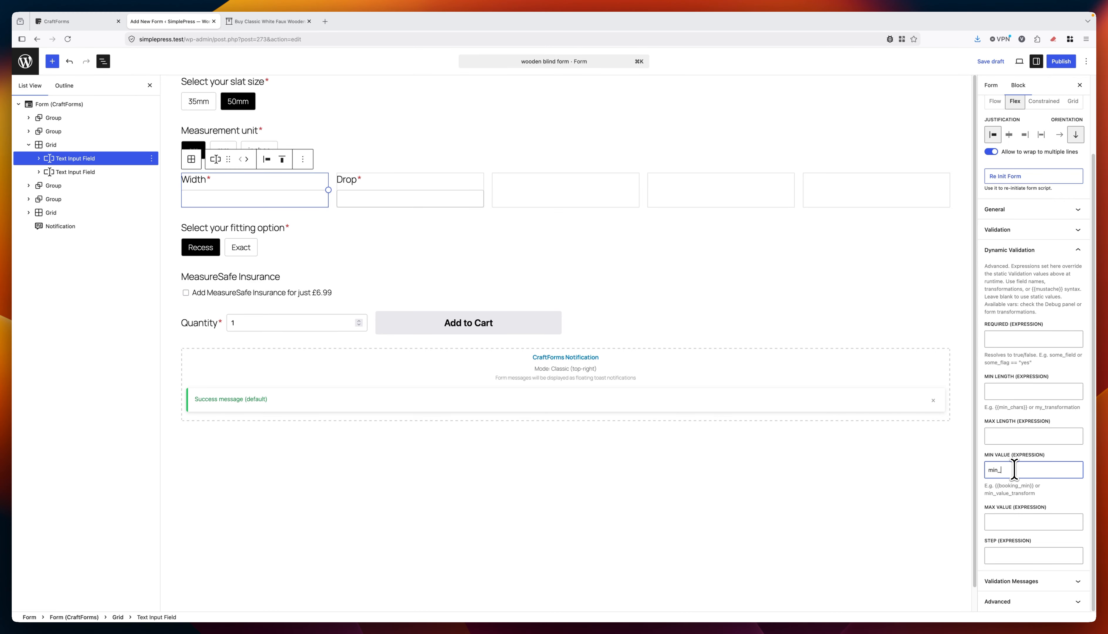
text(min_dim)
click(1018, 523)
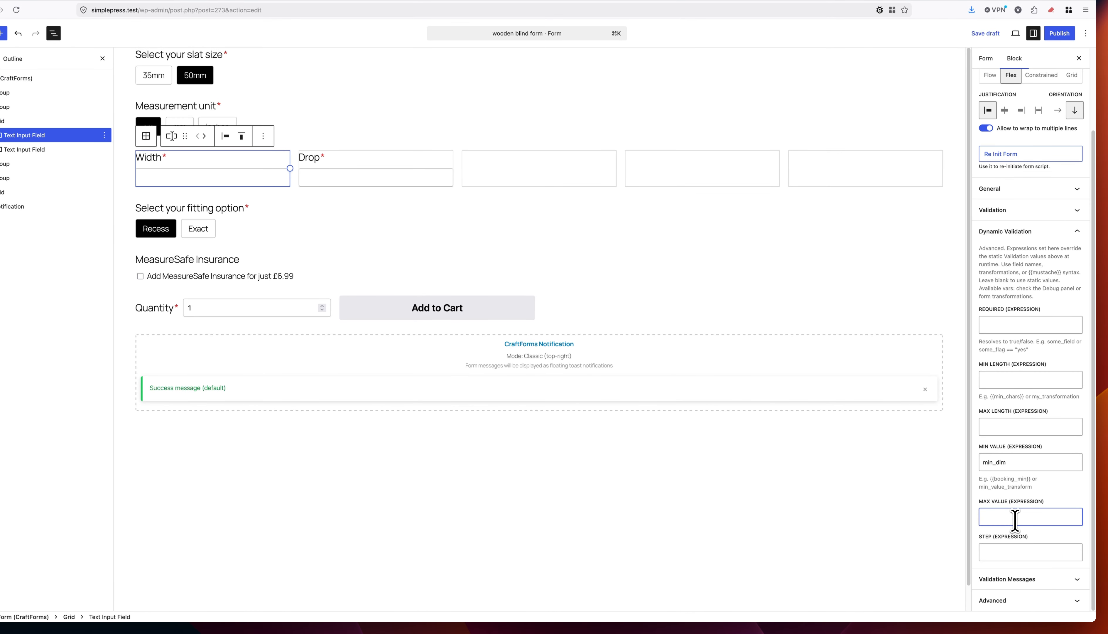
text(max_dim)
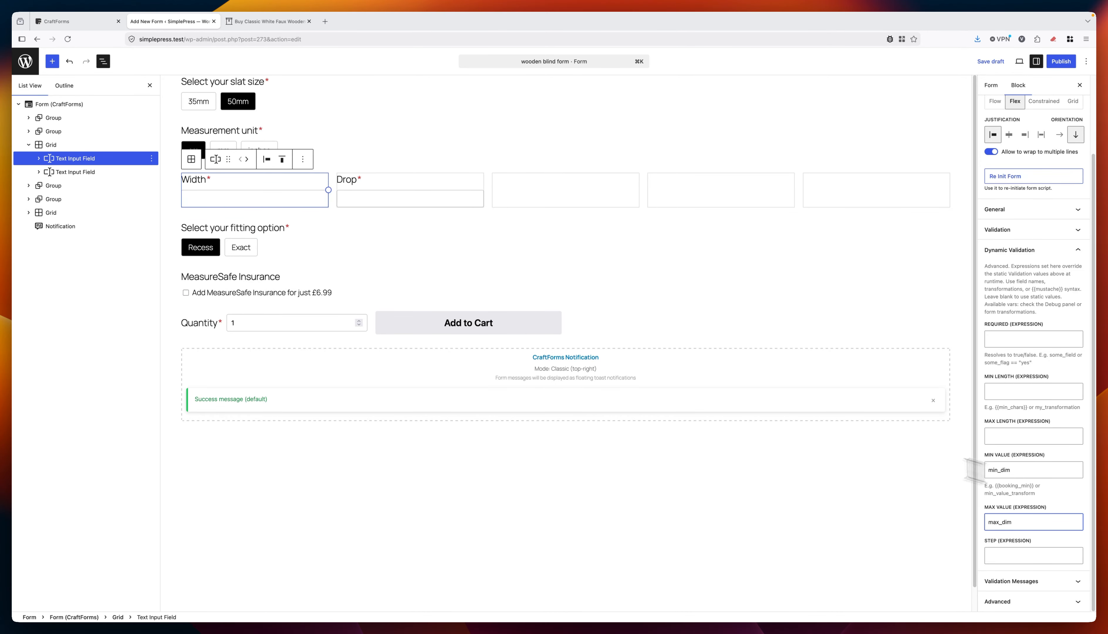
- Set the Drop field's dynamic validation to minimum value min_dim and maximum value max_dim, and save the form draft
click(412, 193)
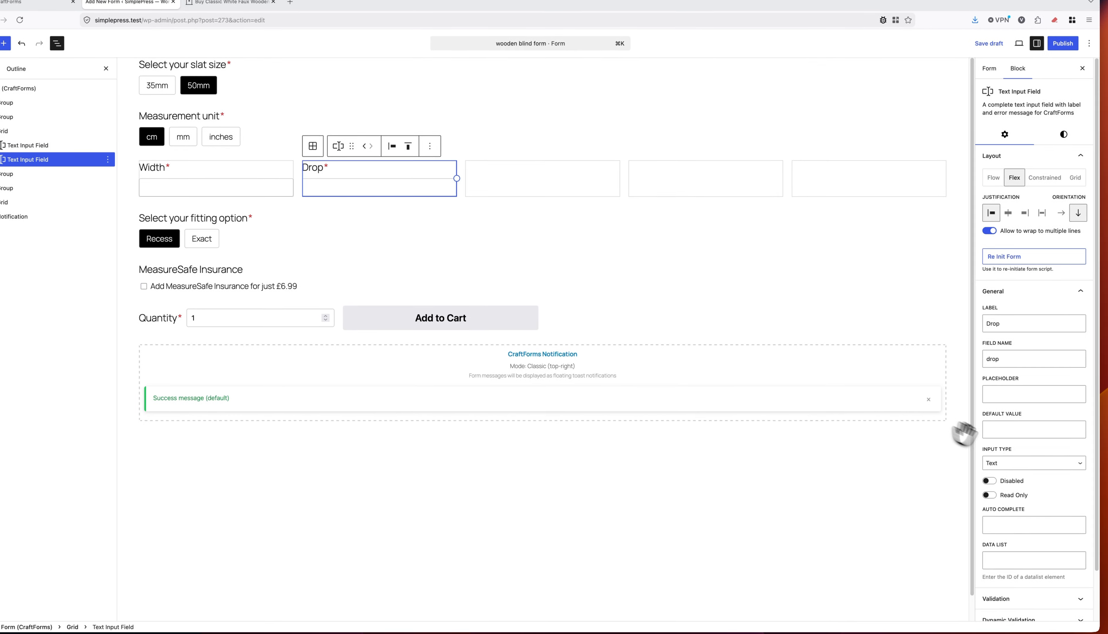
click(1012, 288)
click(1011, 331)
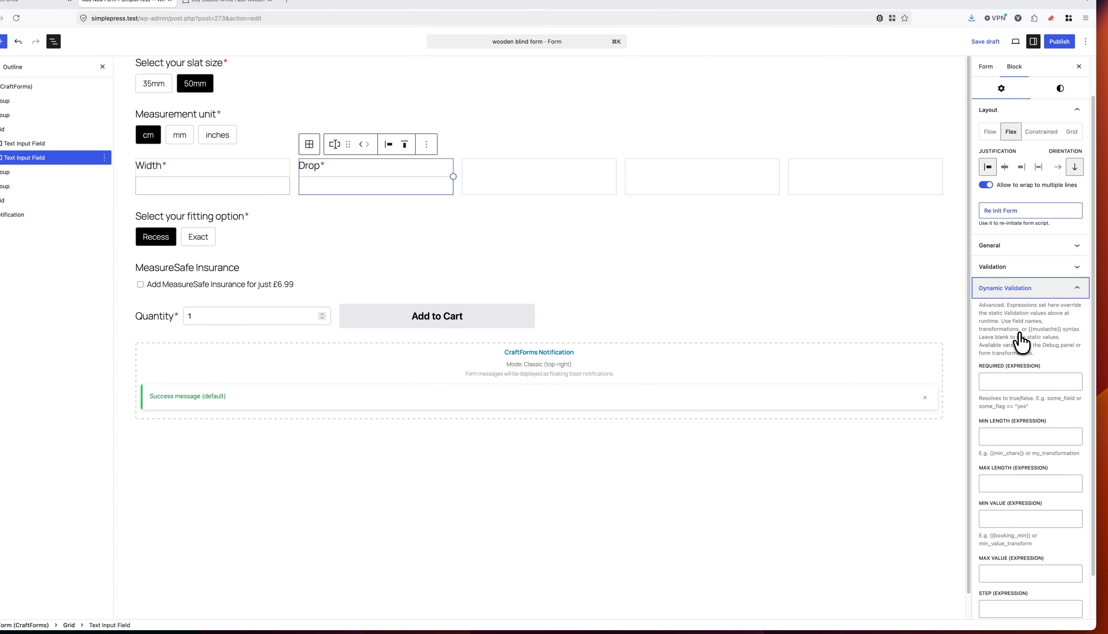
scroll(1024, 365, down, 2)
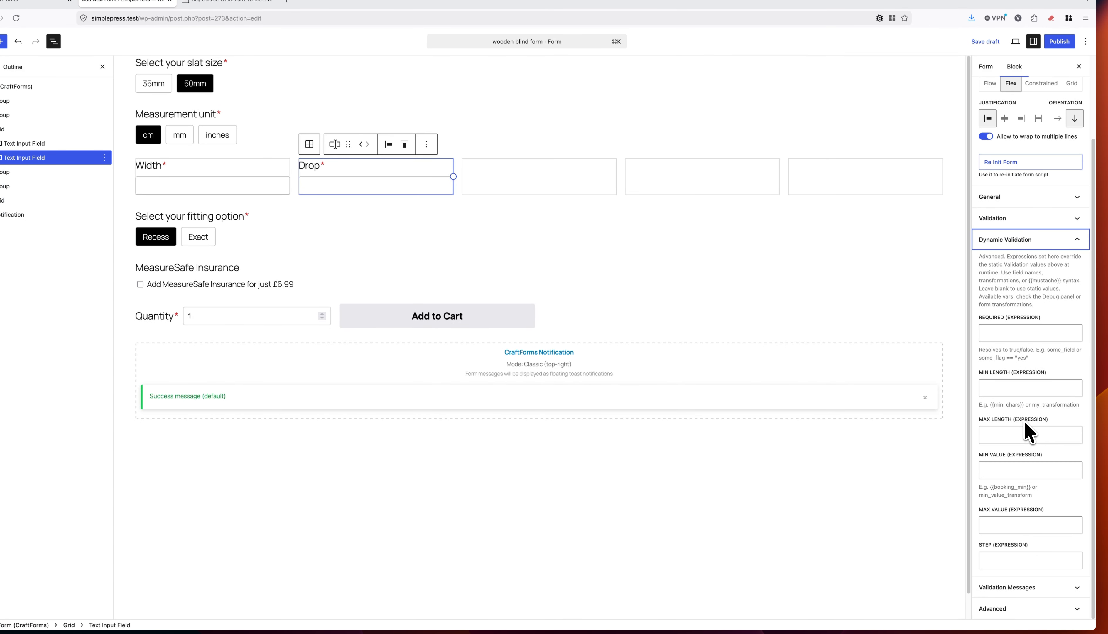
click(1019, 472)
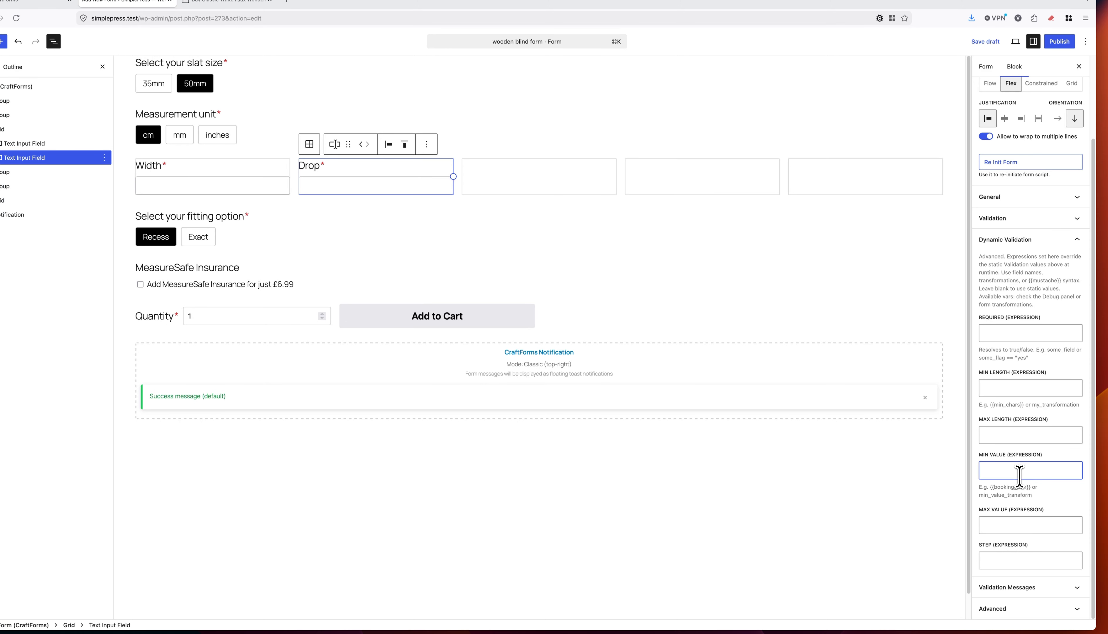
text(min_)
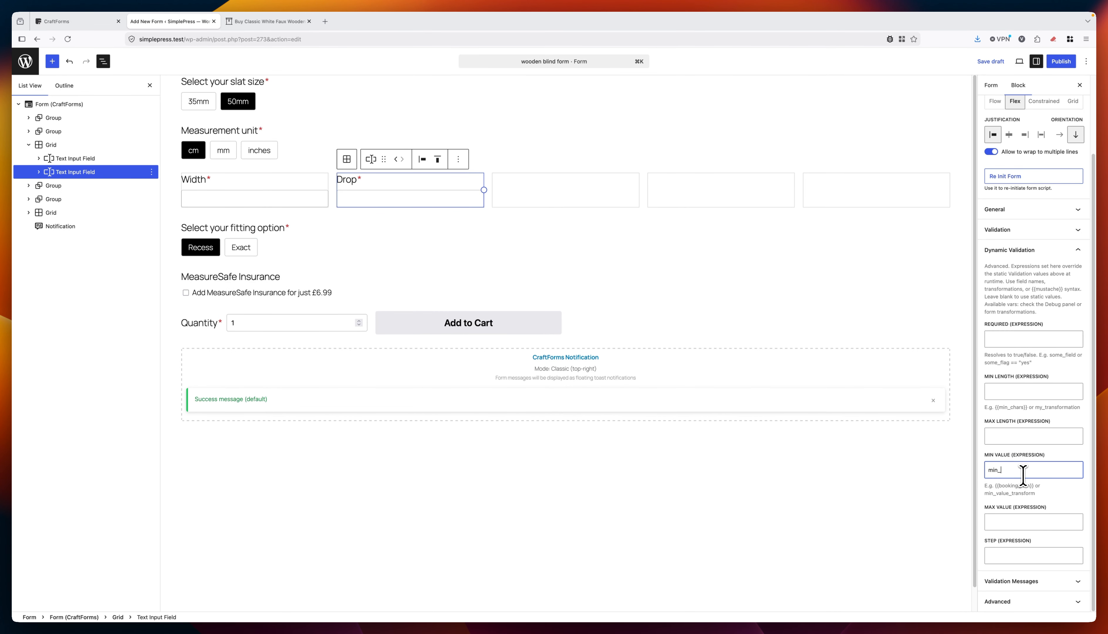
text(dim)
click(1011, 521)
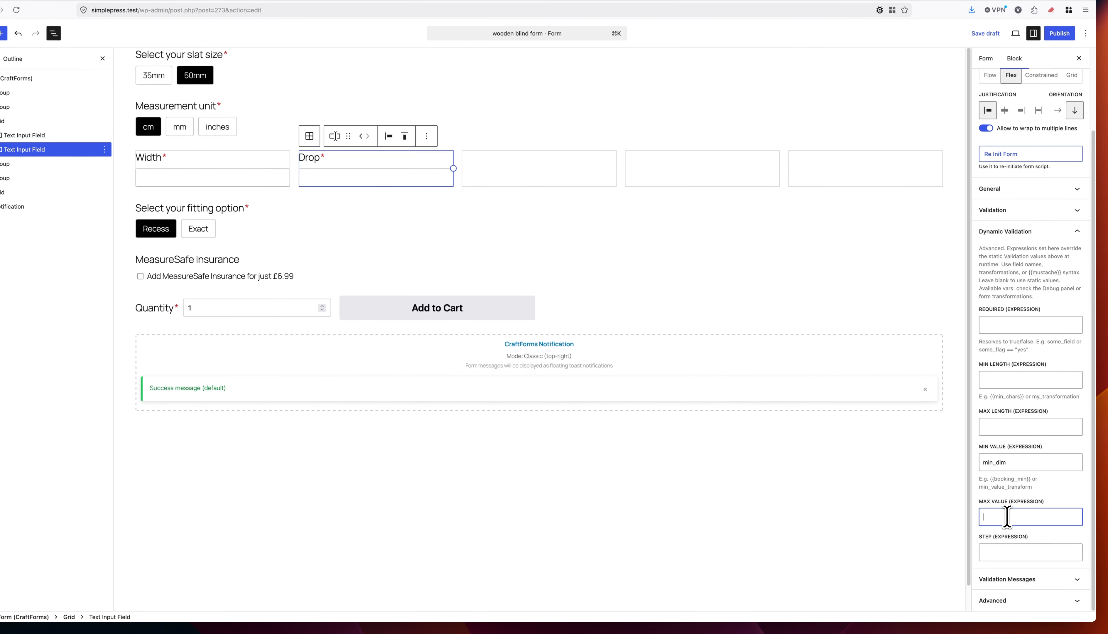
text(max_dim)
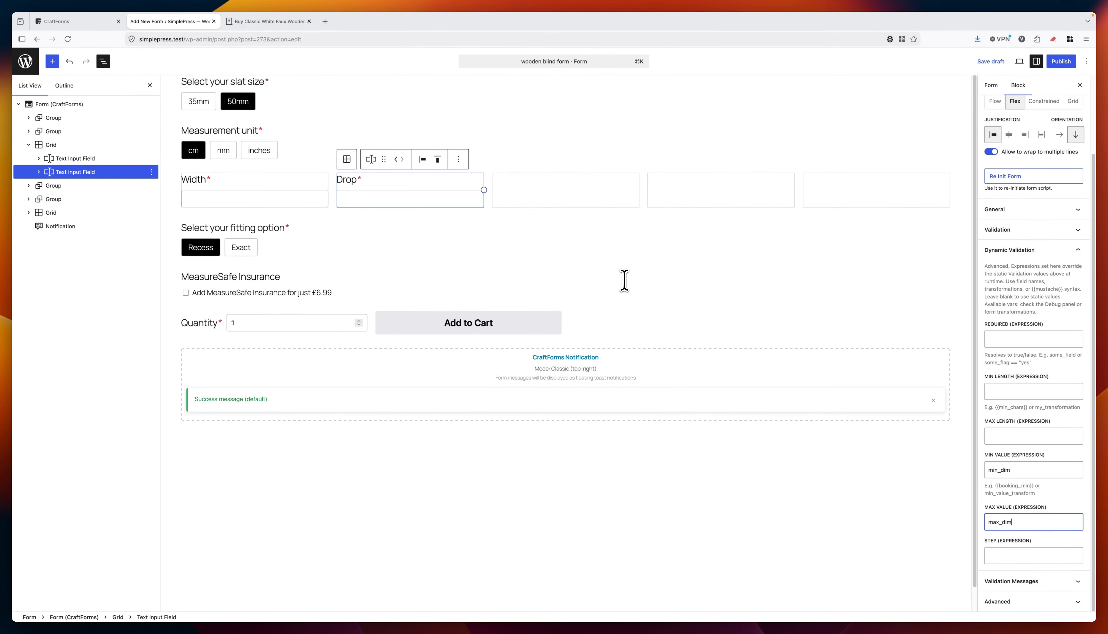
click(991, 85)
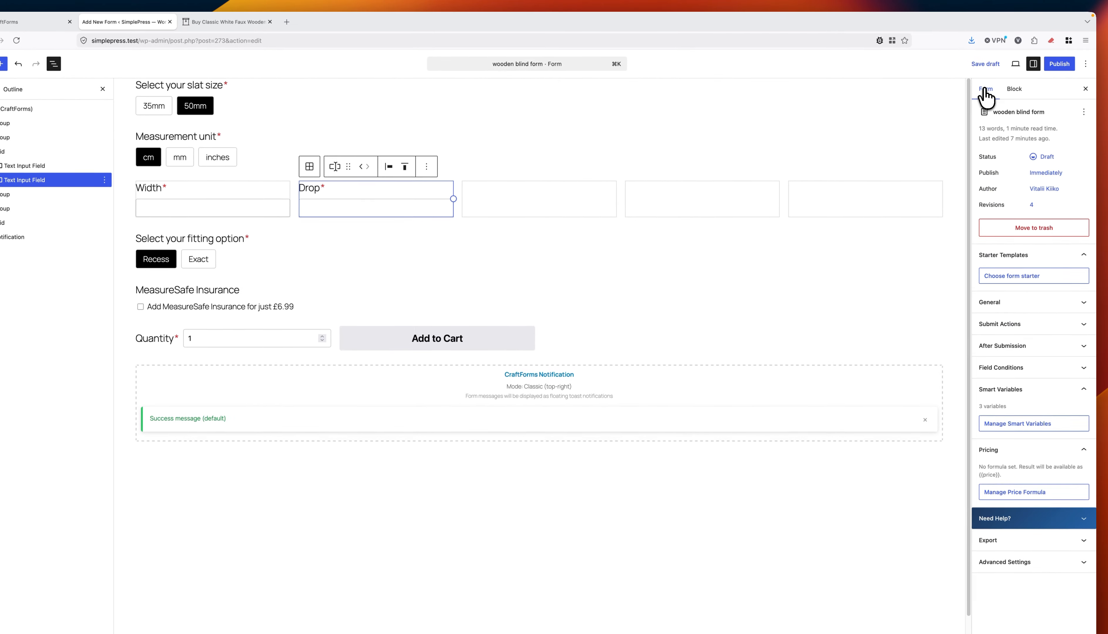
click(992, 66)
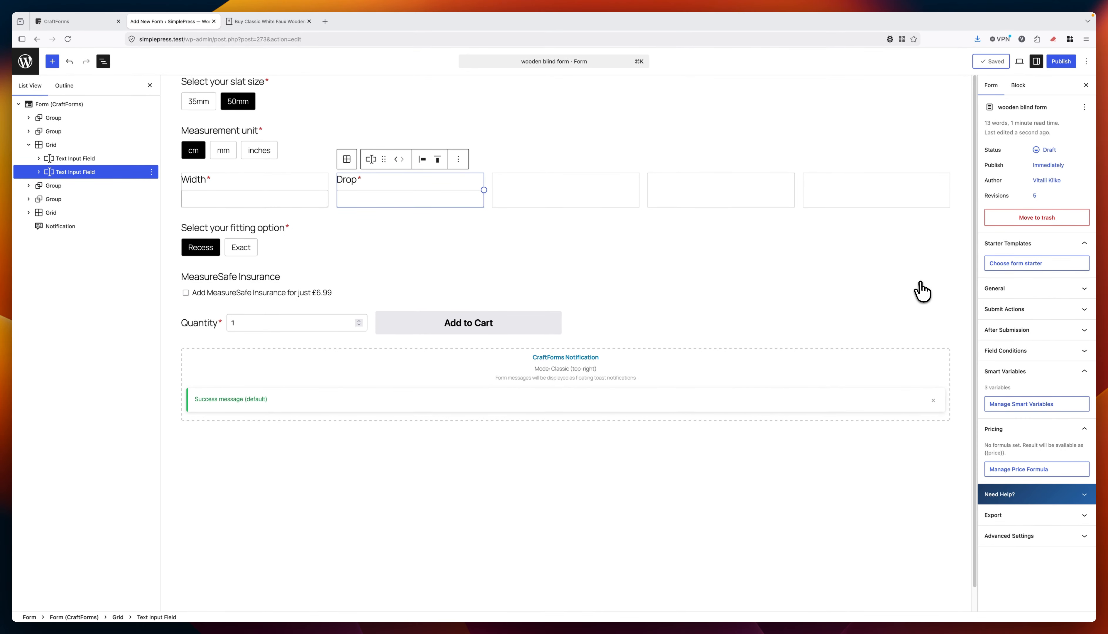
- Add an expression smart variable named width_cm with the expression width*unit_factor
click(1021, 404)
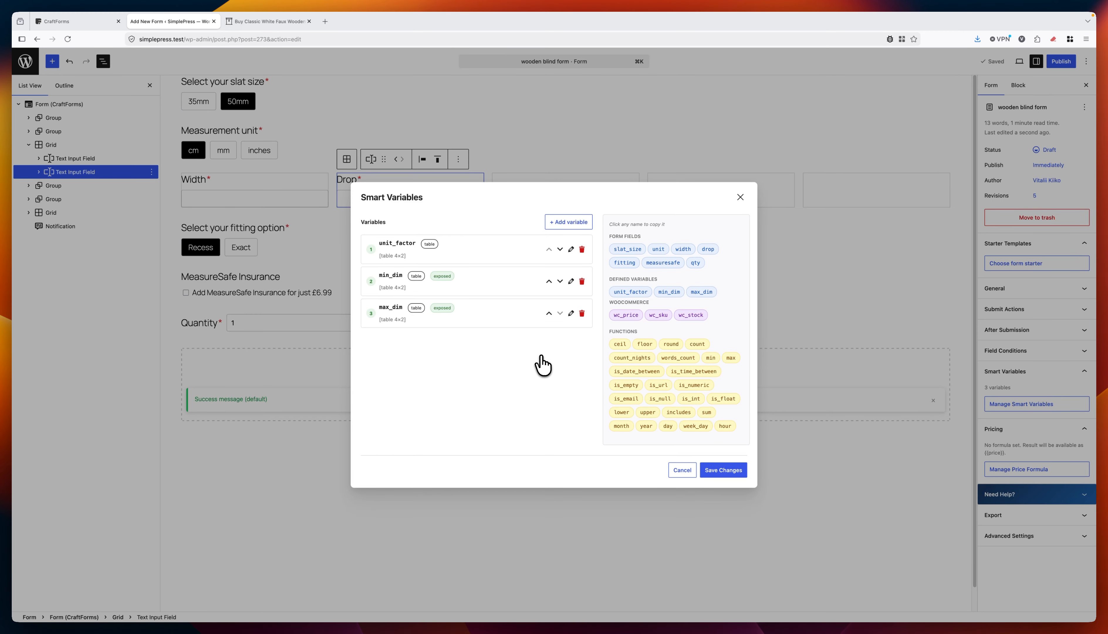
click(568, 222)
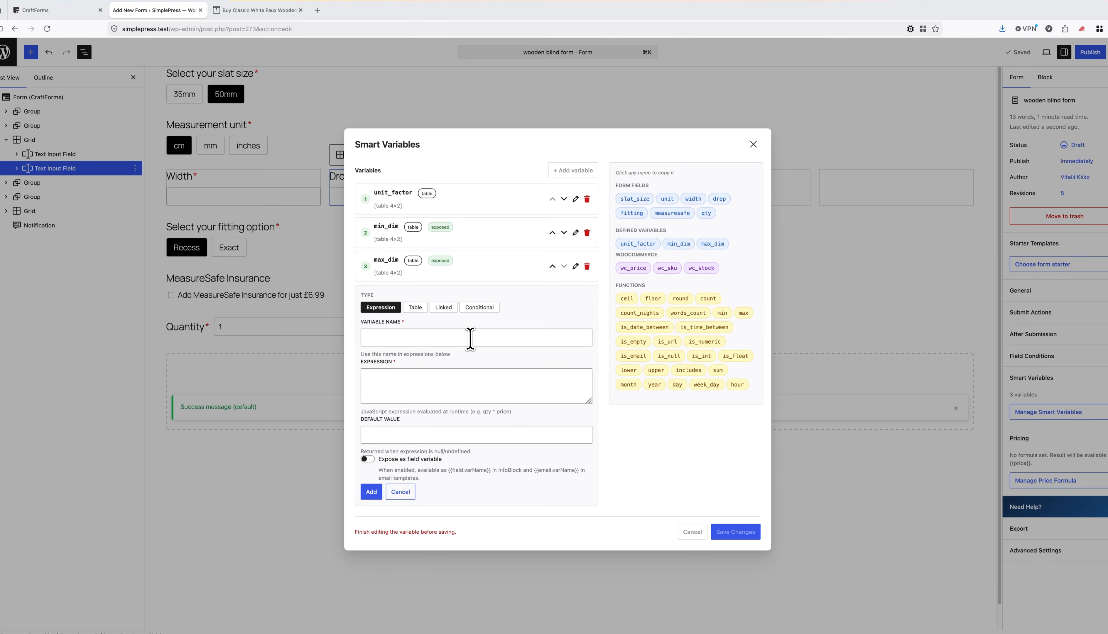
click(467, 341)
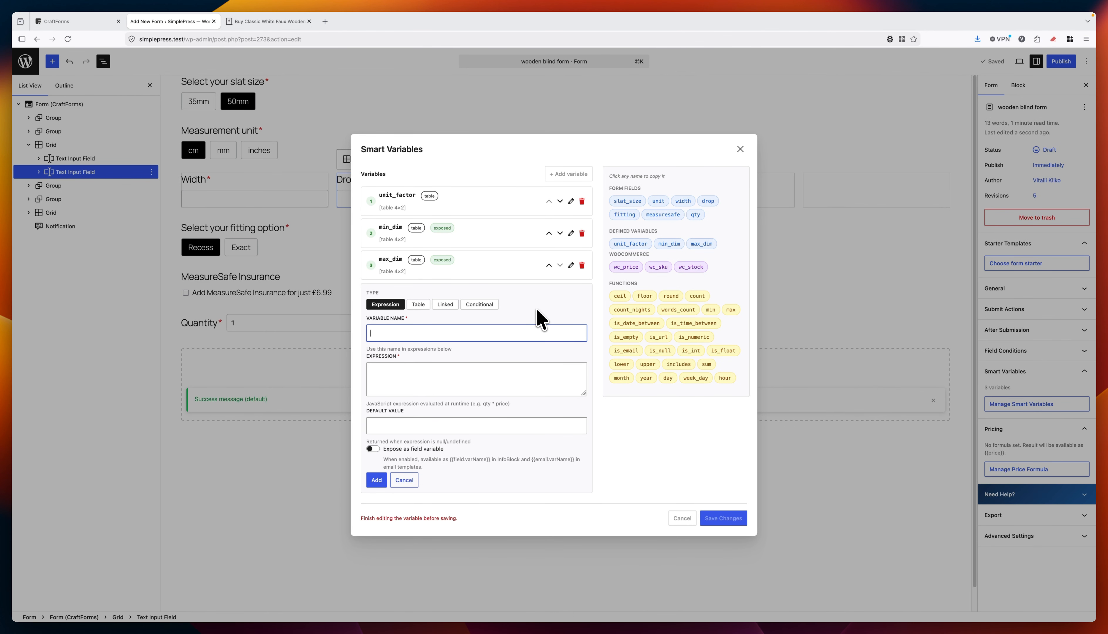
text(width_cm)
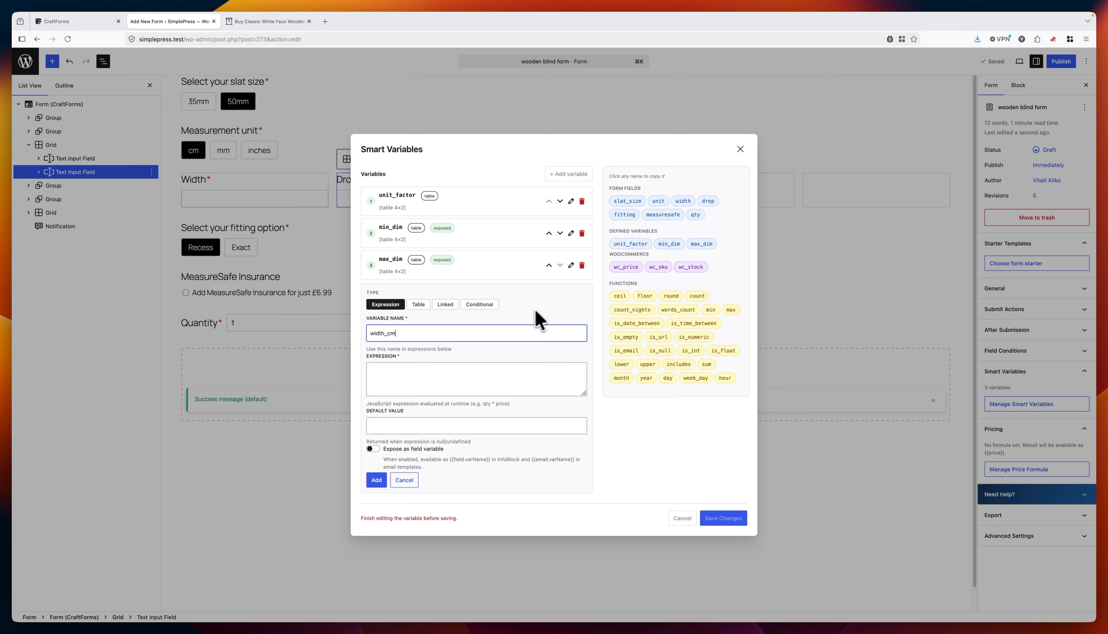
click(443, 368)
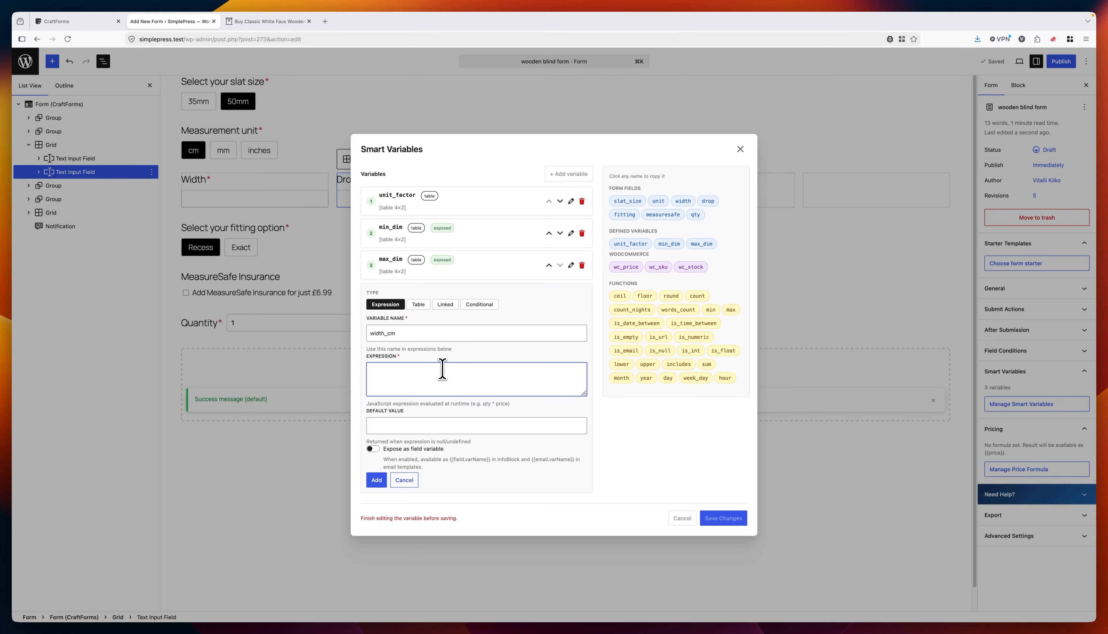
text(width*)
click(642, 245)
click(448, 373)
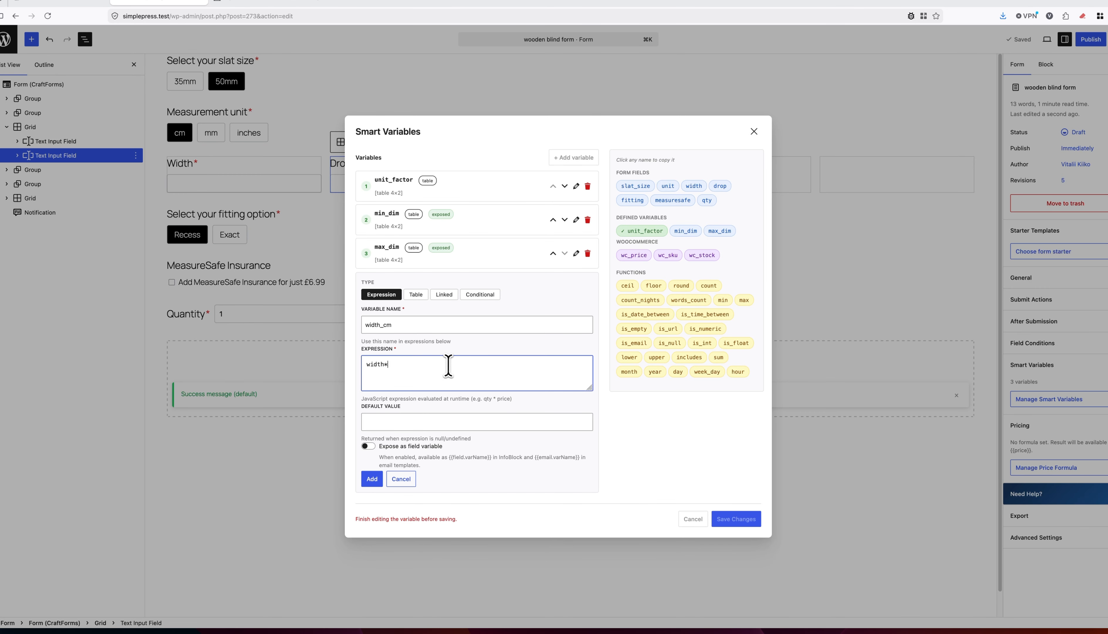
text(unit_factor)
click(497, 578)
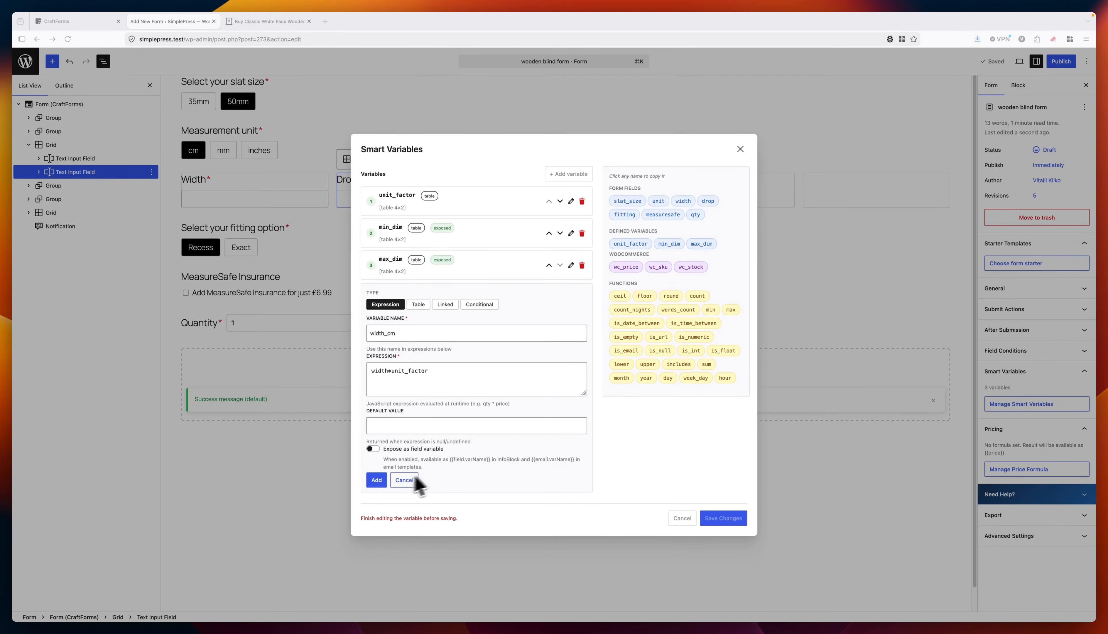
click(452, 468)
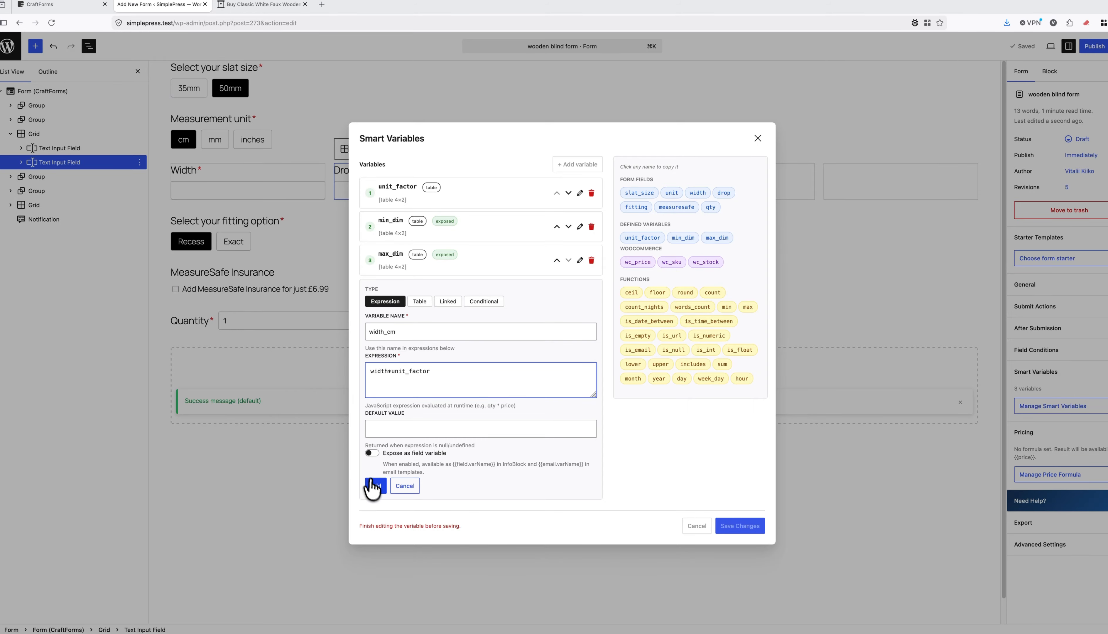
click(376, 485)
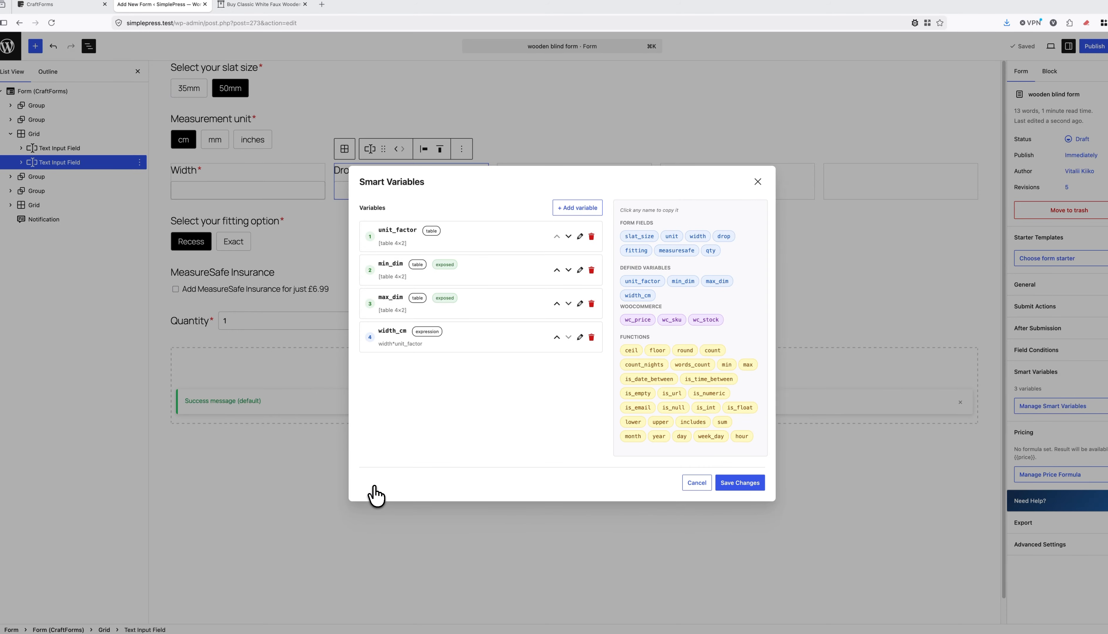
- Add an expression smart variable named drop_cm with the expression drop*unit_factor and a default value of 0
click(576, 208)
click(414, 369)
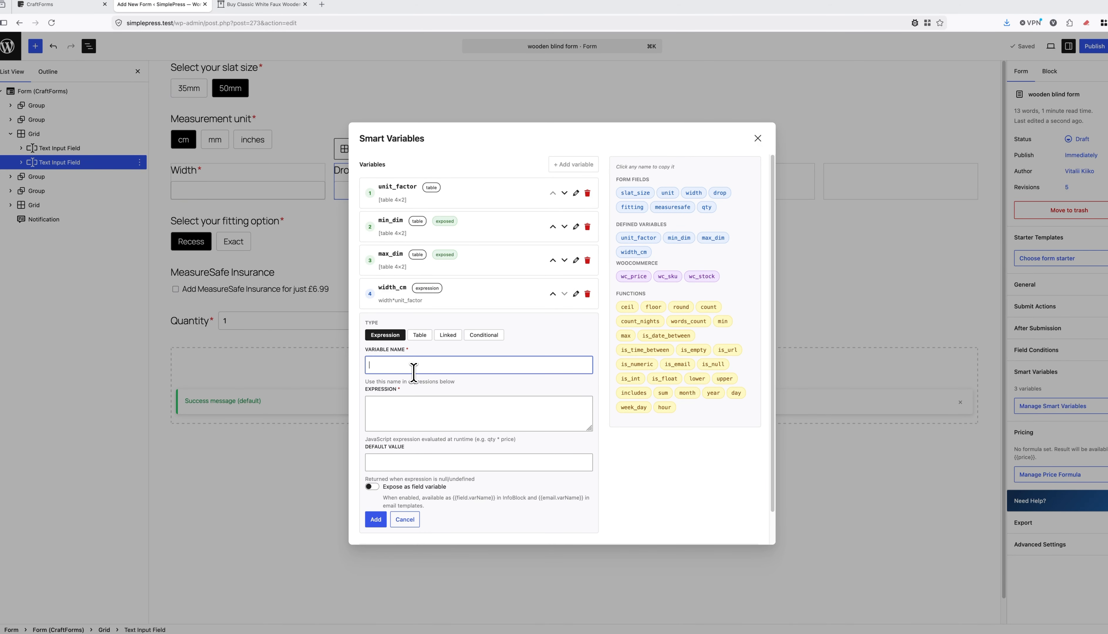
text(drop_cm)
click(414, 417)
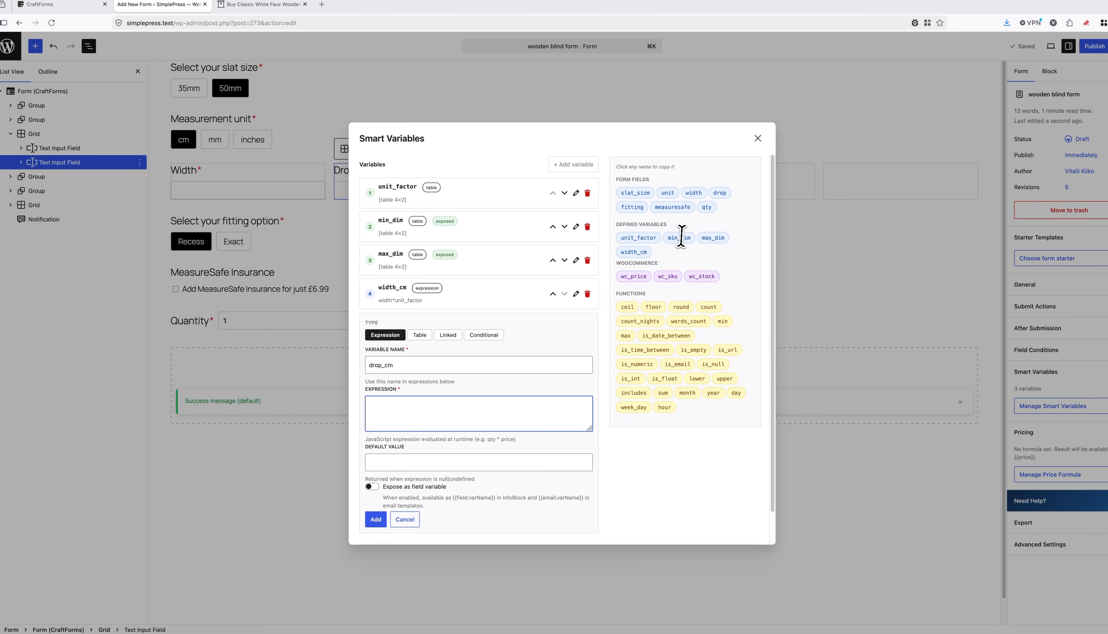
click(719, 194)
click(453, 422)
text(drop)
text(*)
click(638, 237)
click(510, 413)
text(unit_factor)
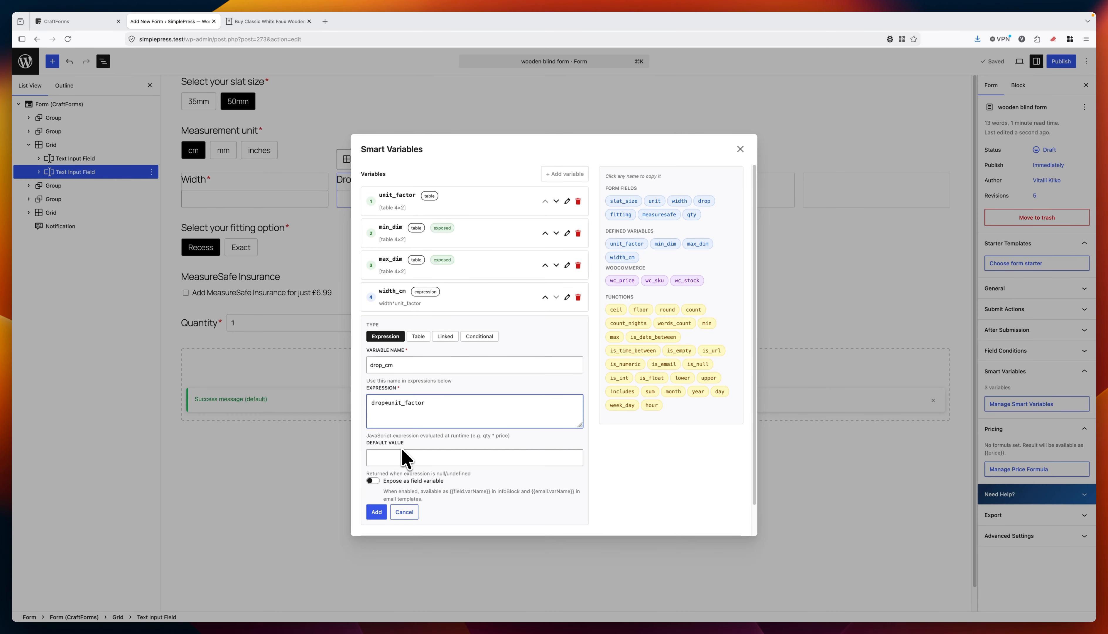
click(398, 458)
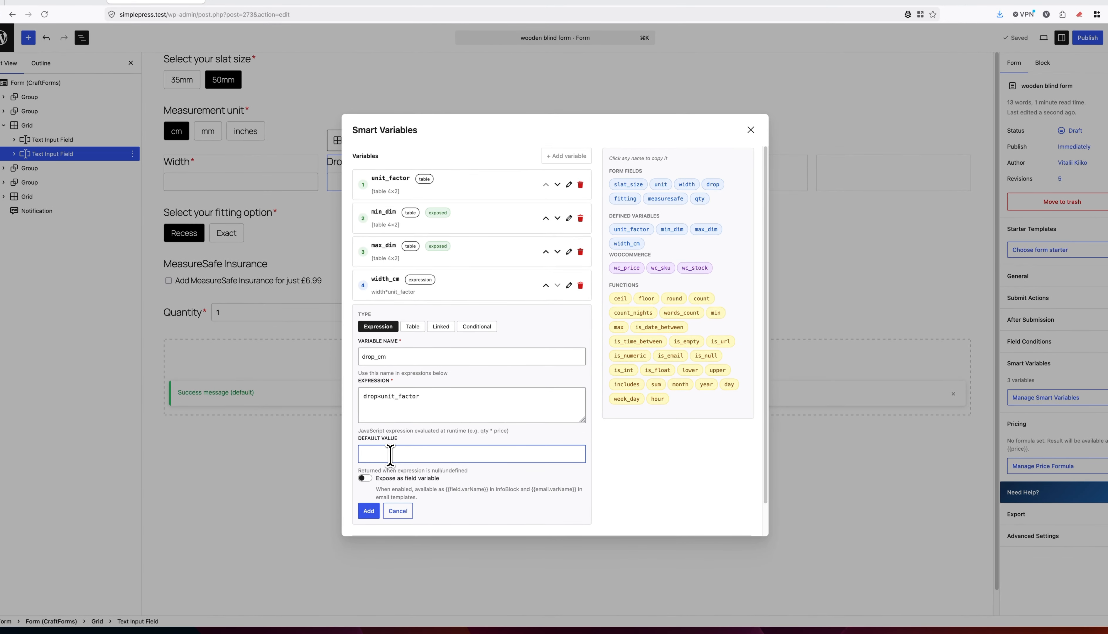
text(0)
click(369, 511)
- Edit the width_cm smart variable to give it a default value of 0
click(573, 328)
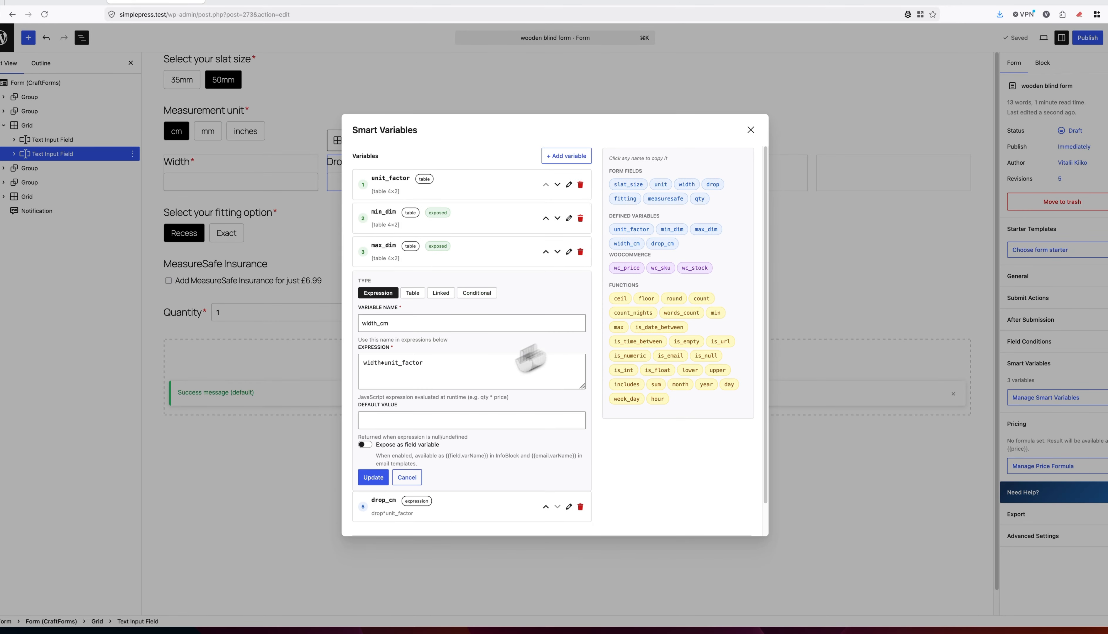
click(381, 422)
text(0)
click(373, 477)
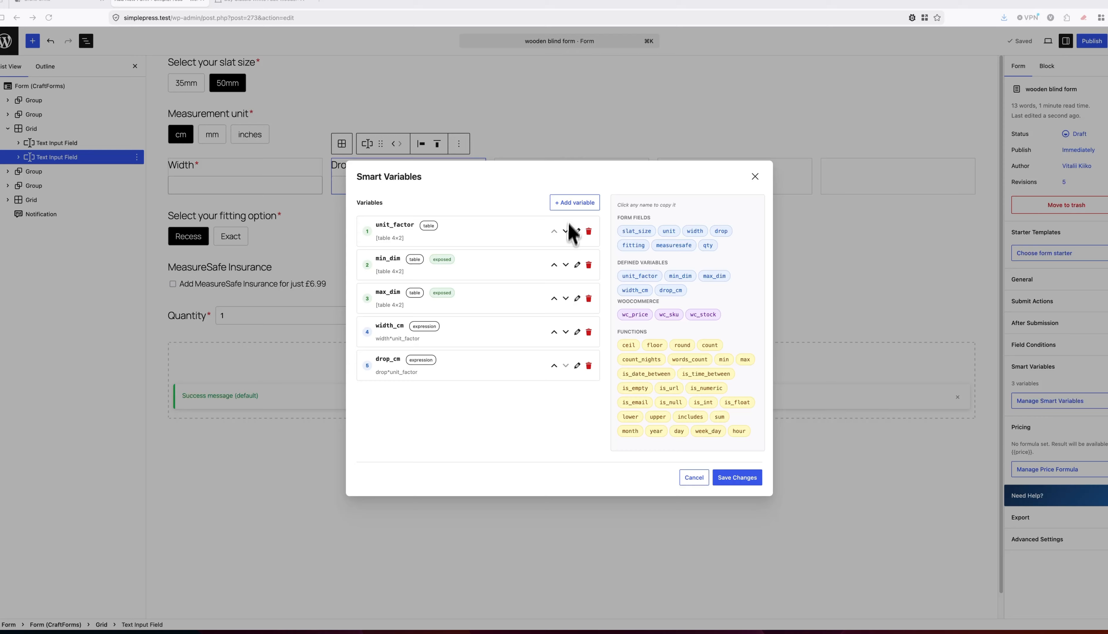
- Start a new smart variable named price_50 and set its type to Table
click(573, 203)
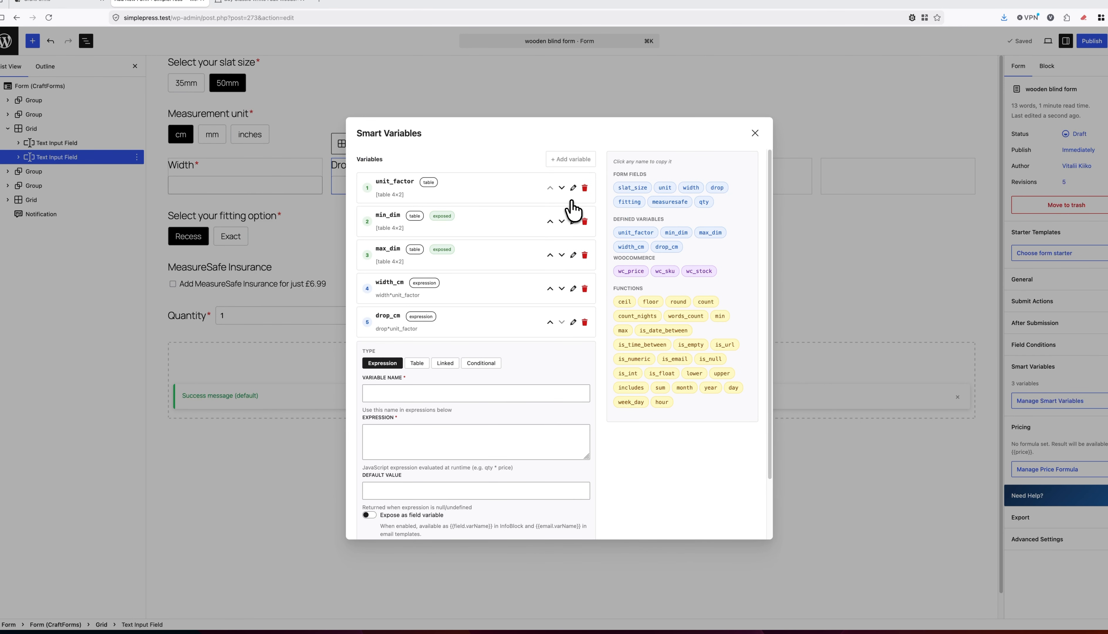
click(434, 395)
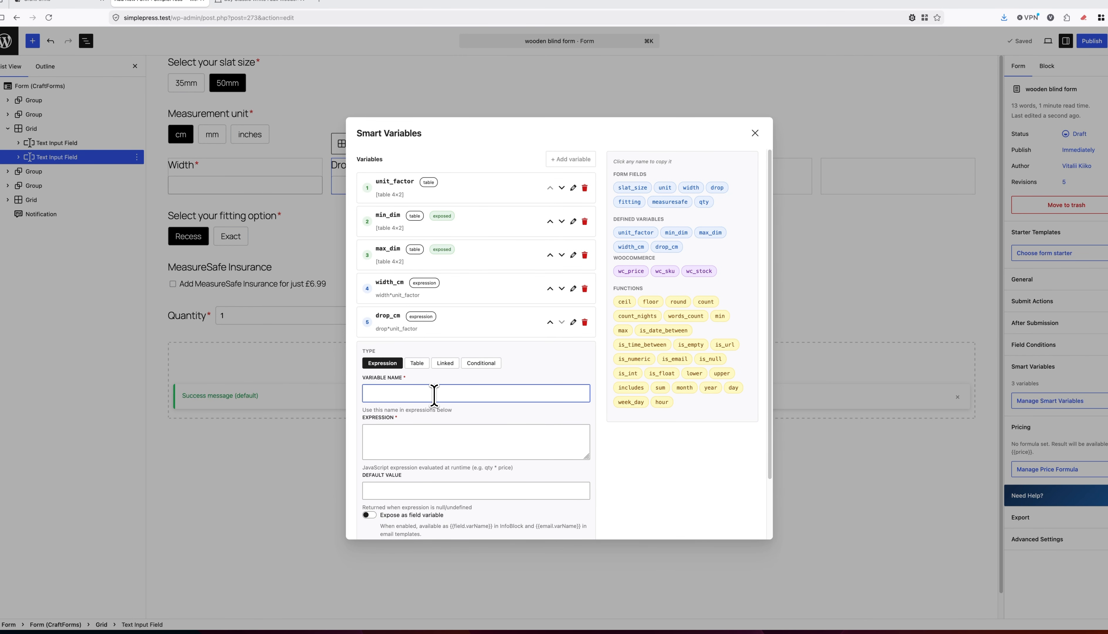
text(price_50)
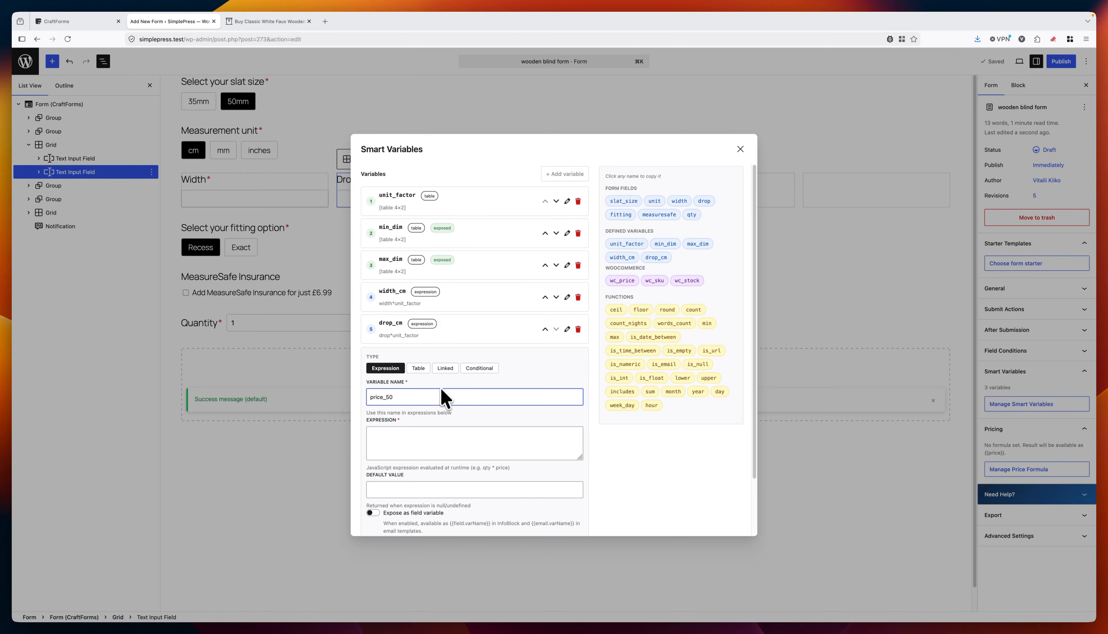
click(418, 368)
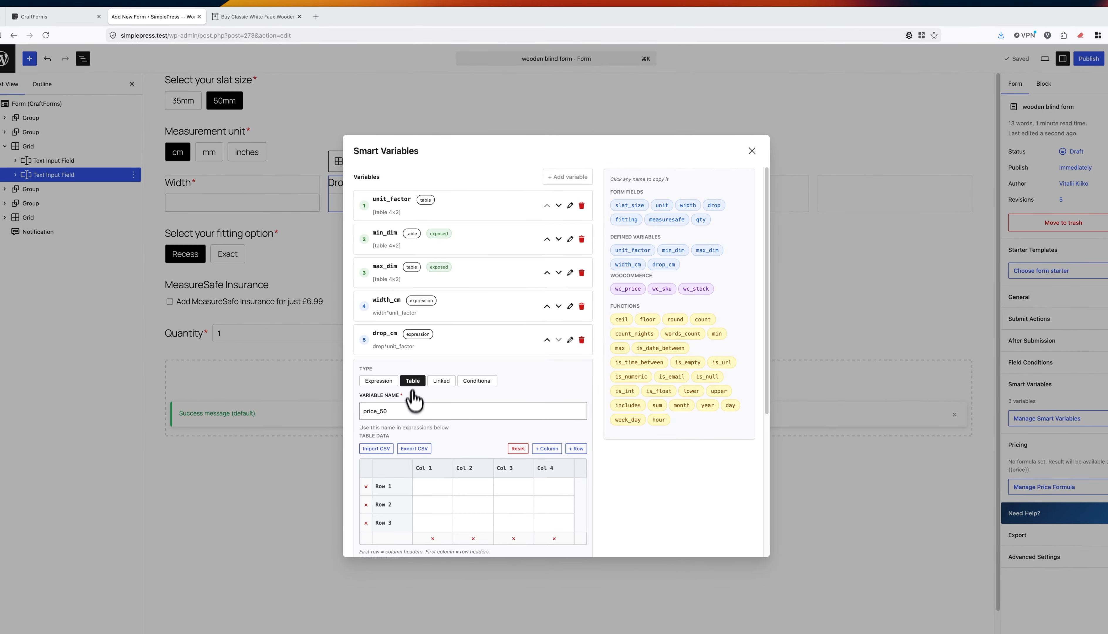
scroll(496, 409, down, 5)
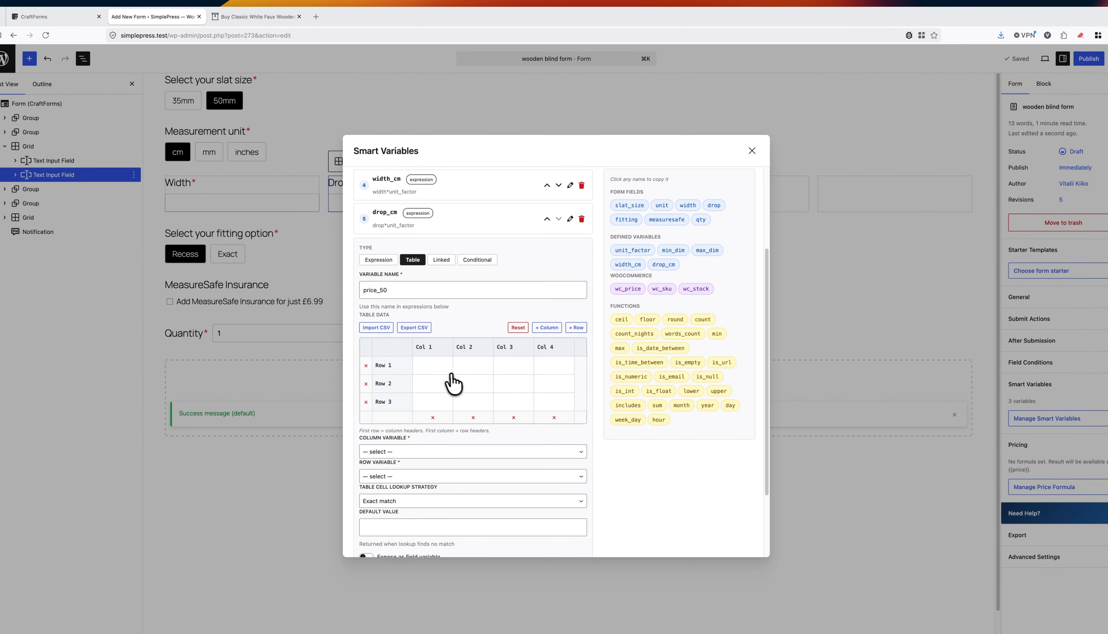
- Import price_50.csv from the Desktop as the table data of the price_50 variable
click(262, 17)
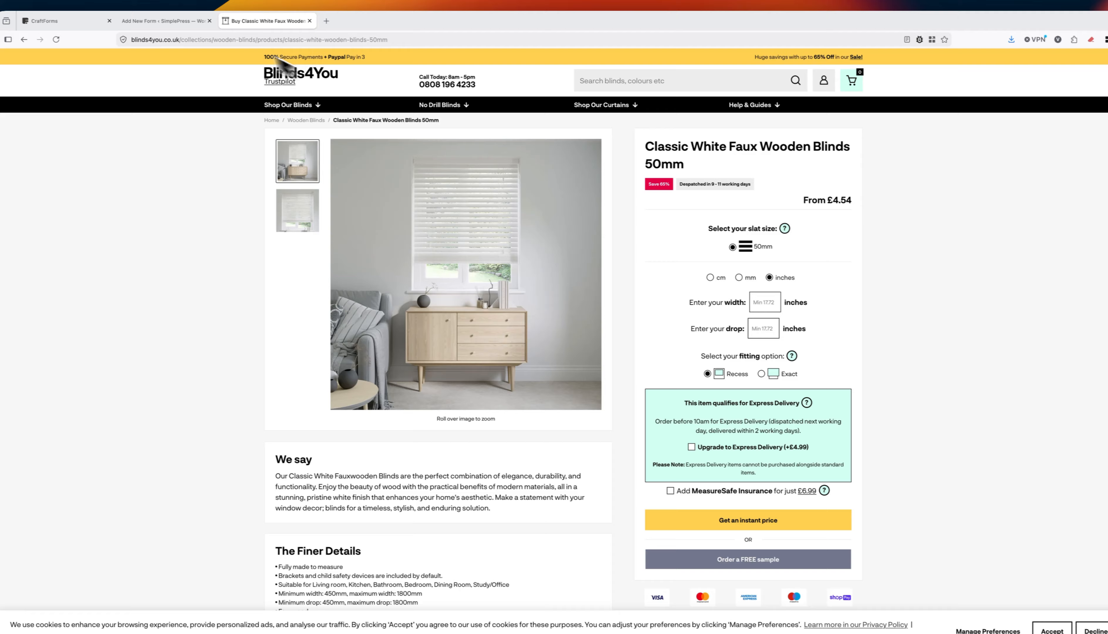
click(187, 21)
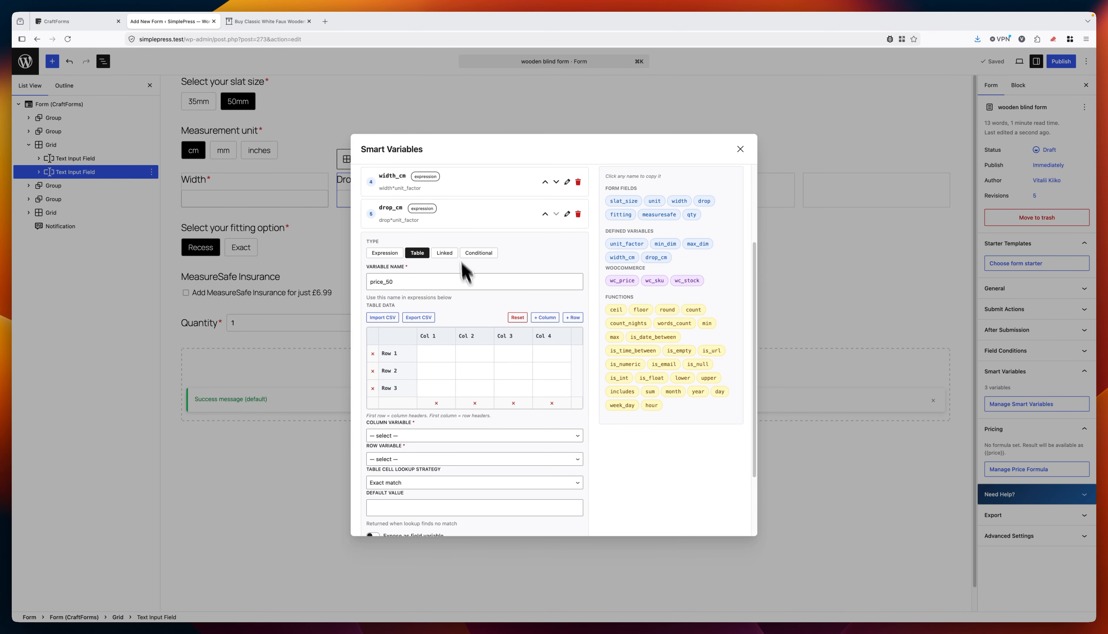
click(379, 317)
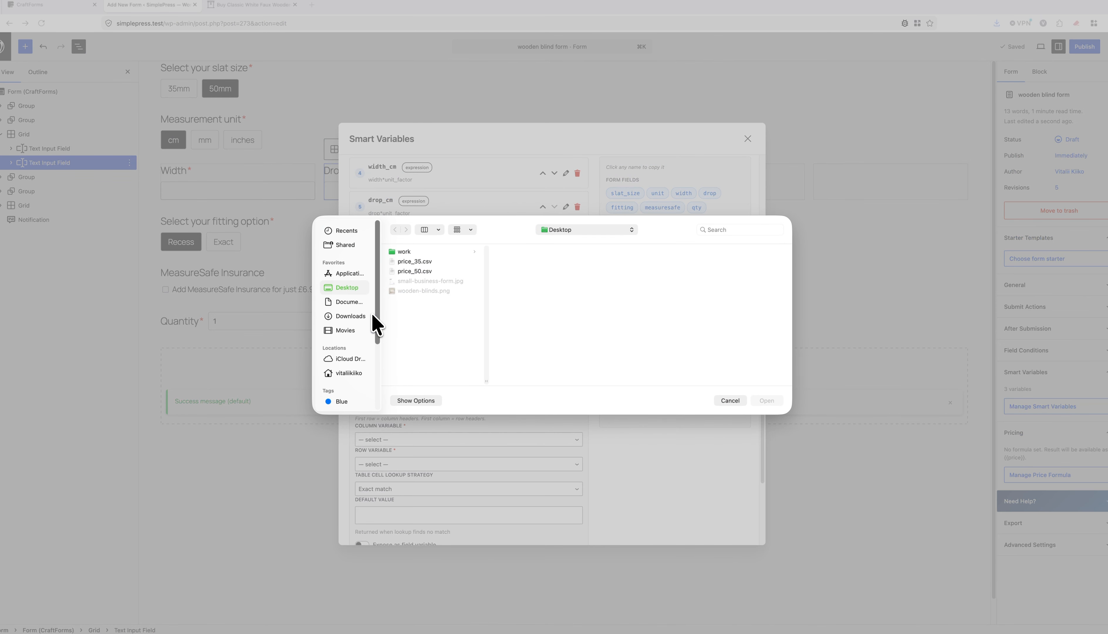
click(427, 271)
click(772, 402)
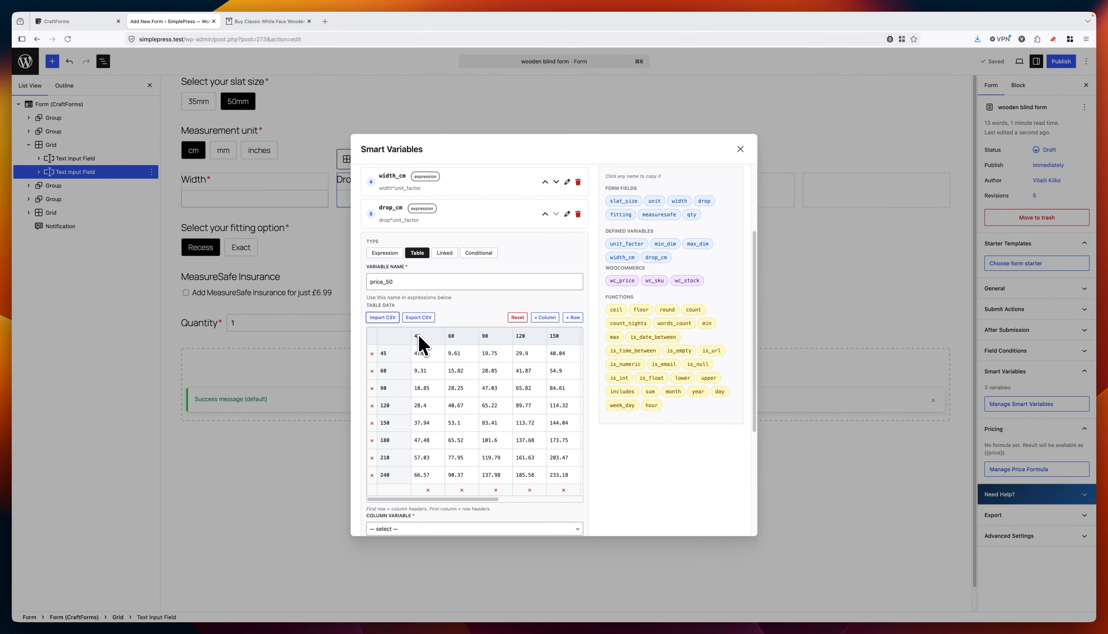
- Set the price_50 table's column variable to width_cm and its row variable to drop_cm
scroll(587, 382, down, 5)
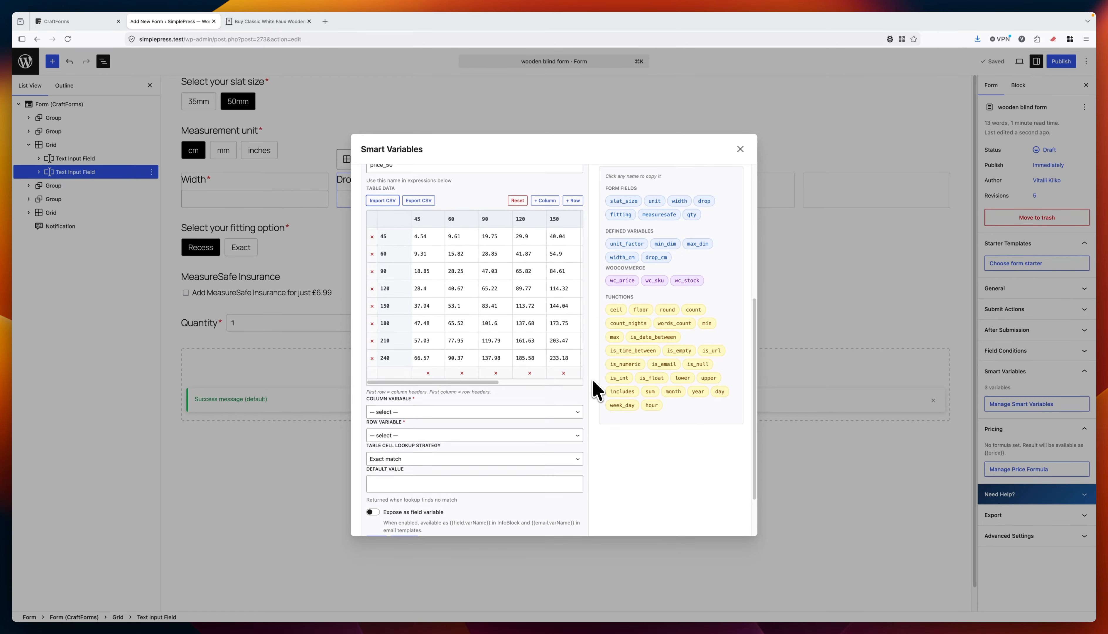
click(431, 412)
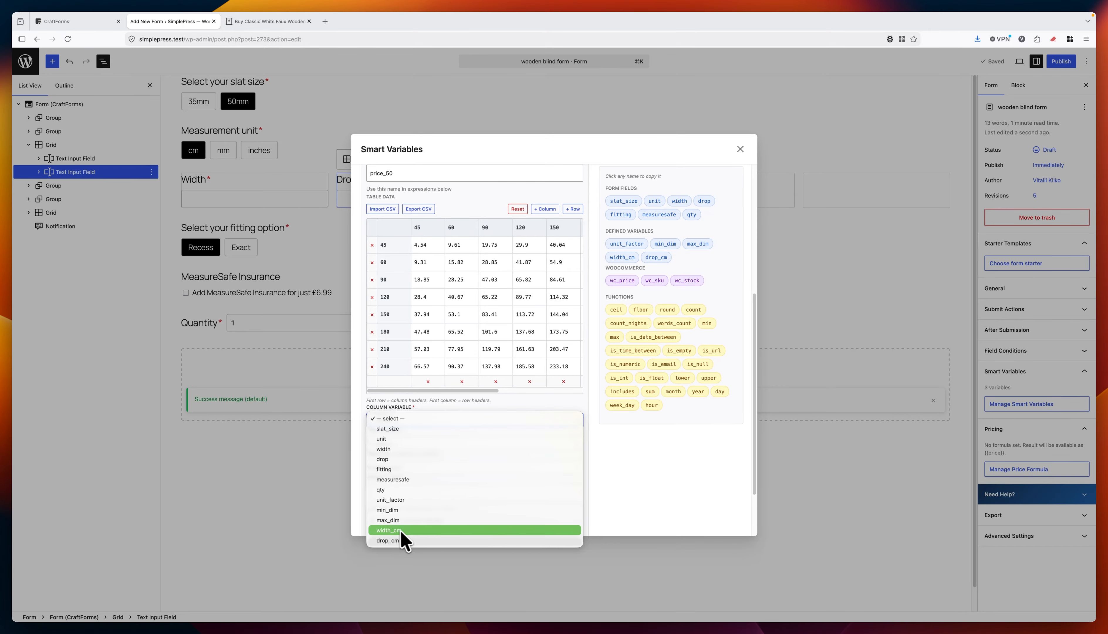
click(399, 530)
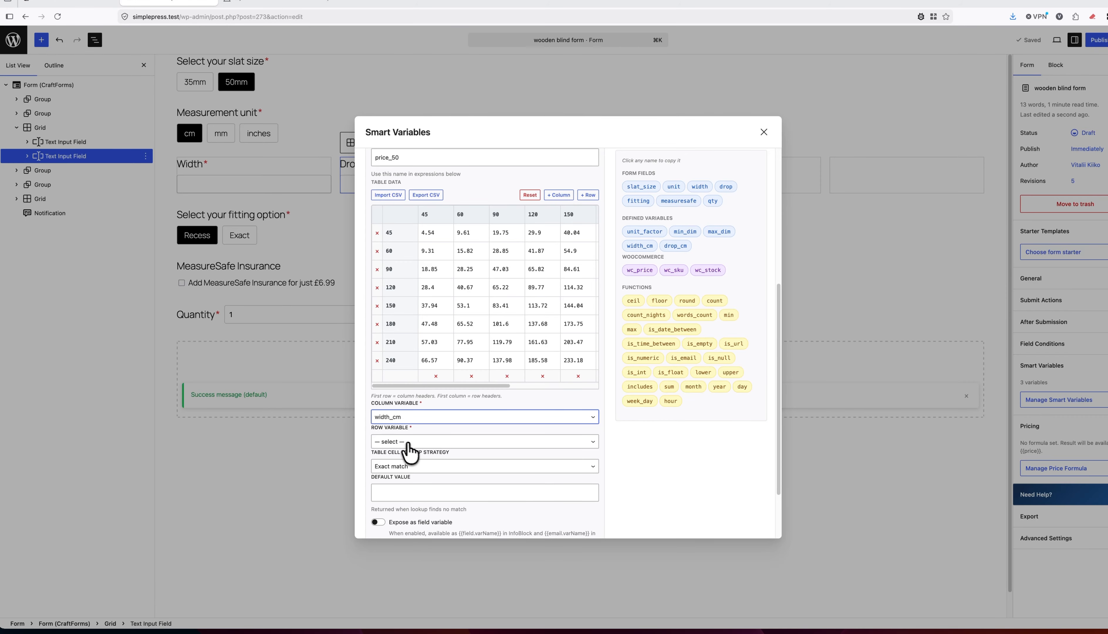
click(399, 442)
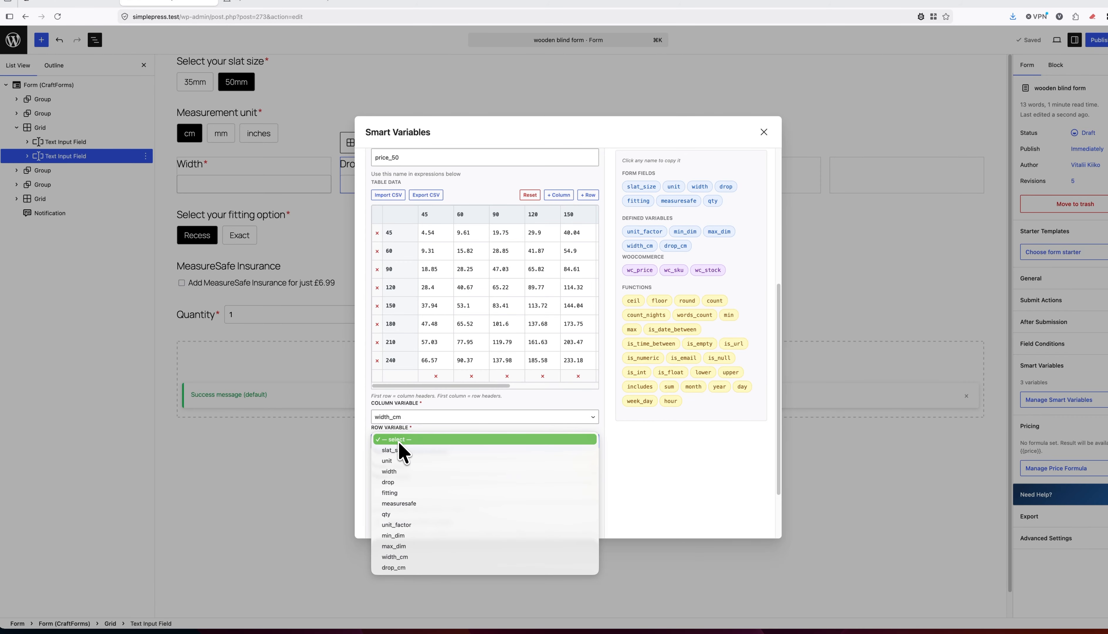
click(413, 578)
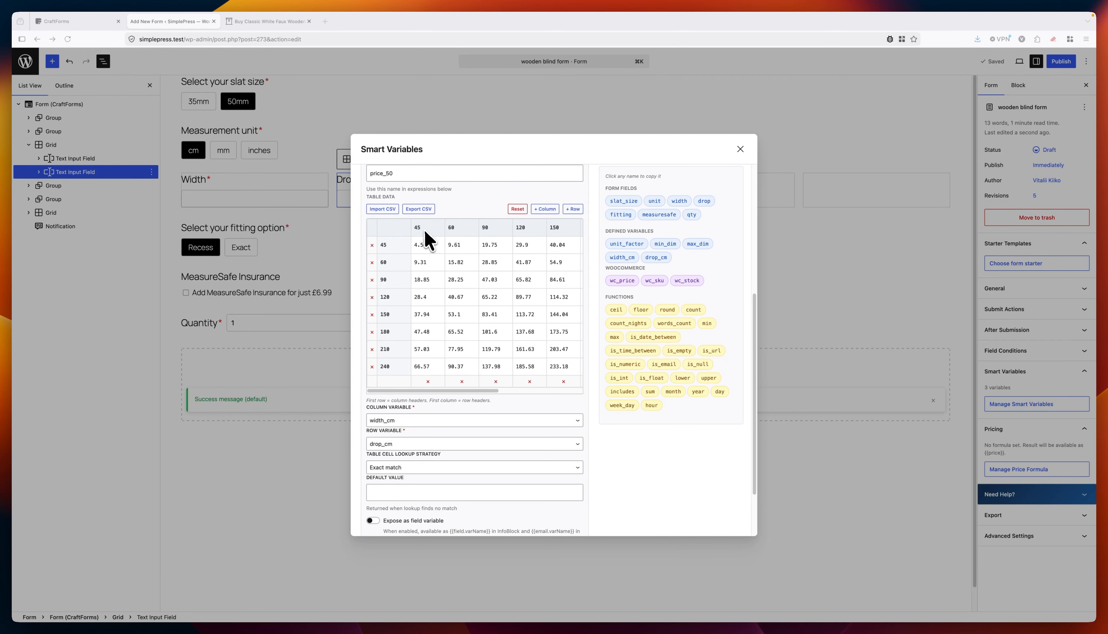
- Give price_50 a default value of 0 and the lookup strategy Closest up (largest ≤ value), and add the variable
click(383, 493)
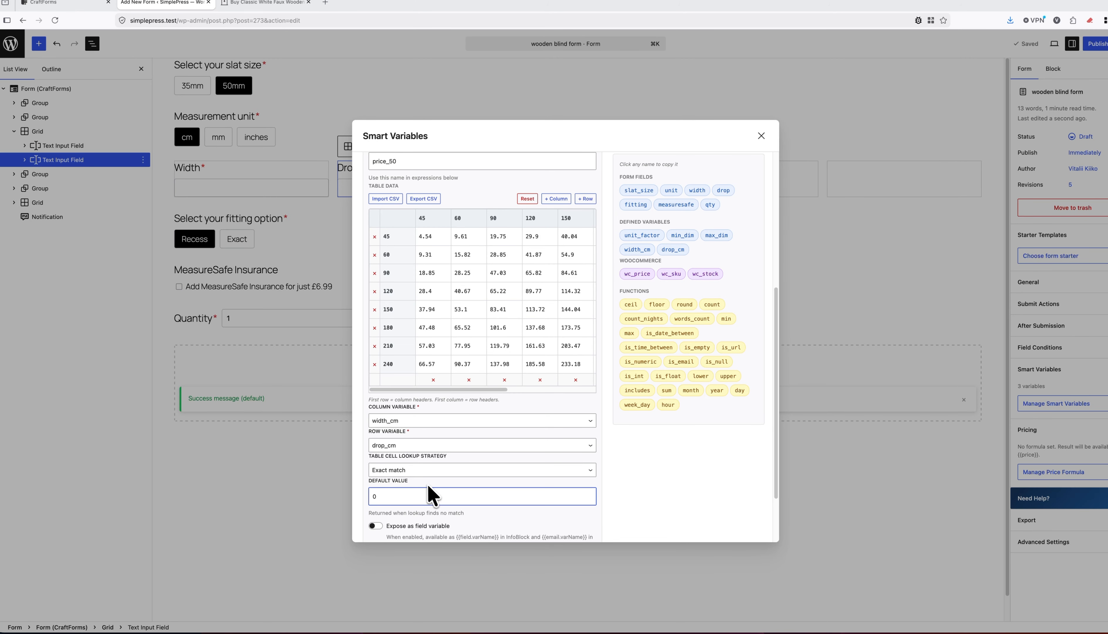
click(400, 468)
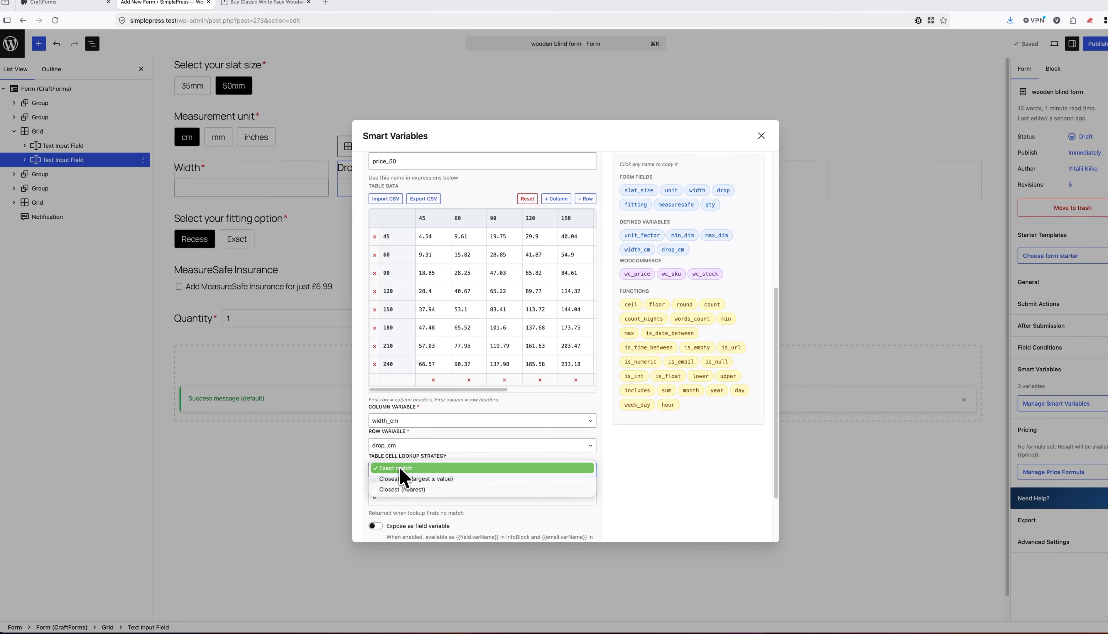
click(434, 481)
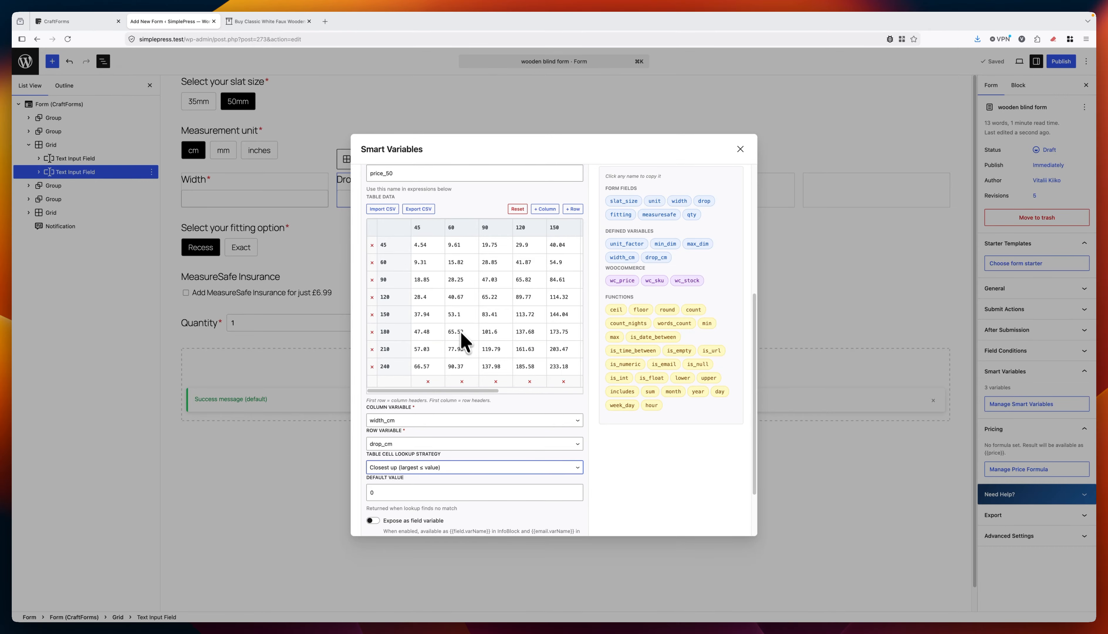
scroll(567, 374, up, 2)
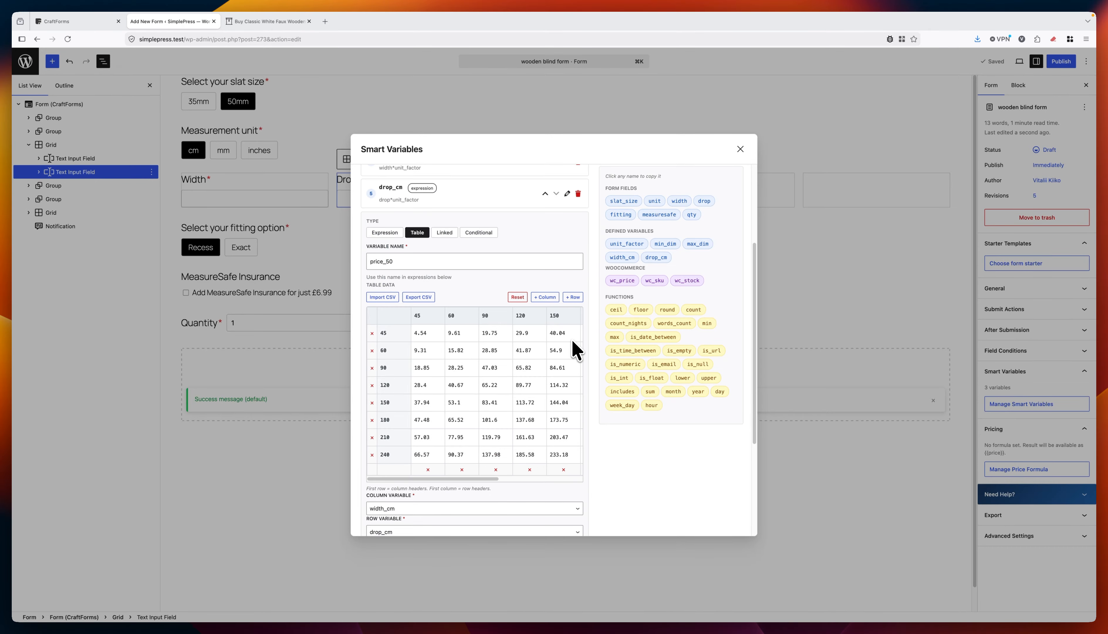
scroll(576, 350, down, 4)
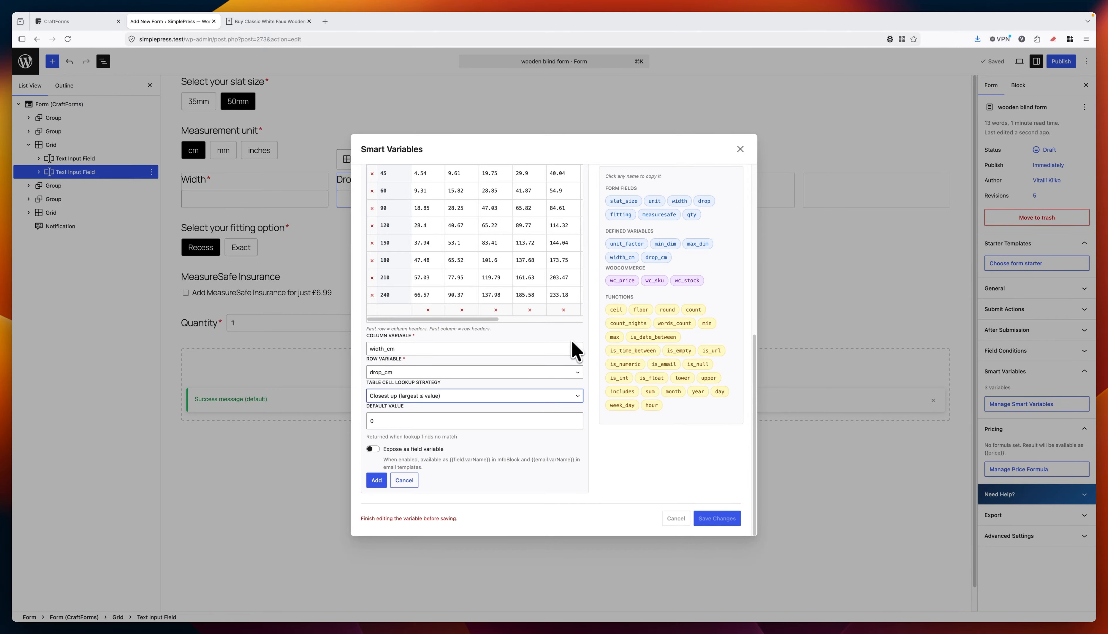
click(376, 480)
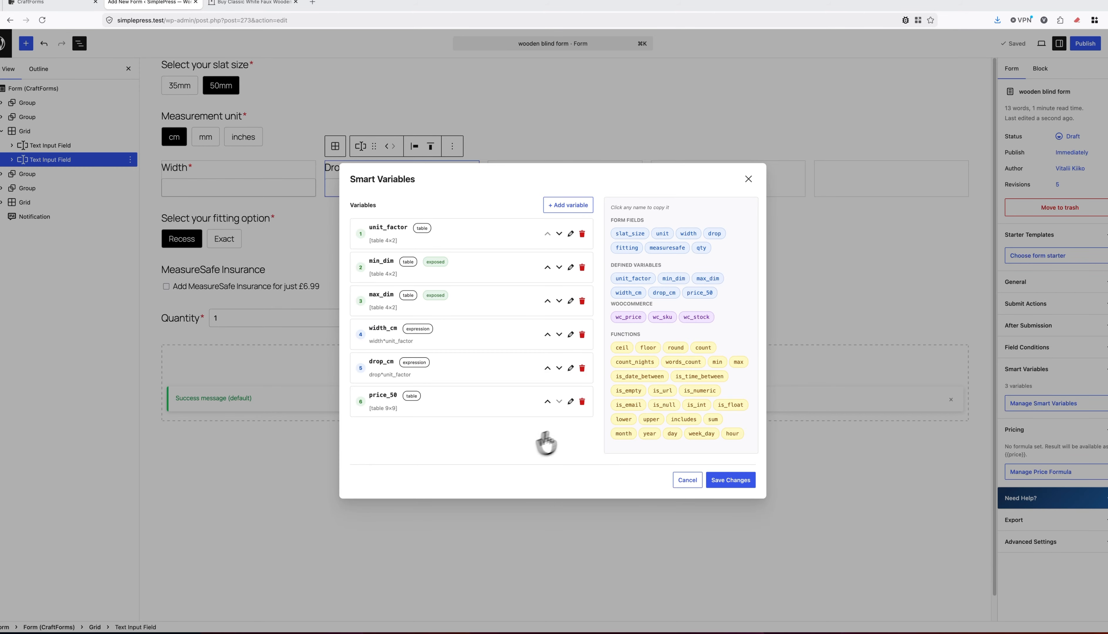
- Start a new smart variable named price_35 and set its type to Table
click(568, 206)
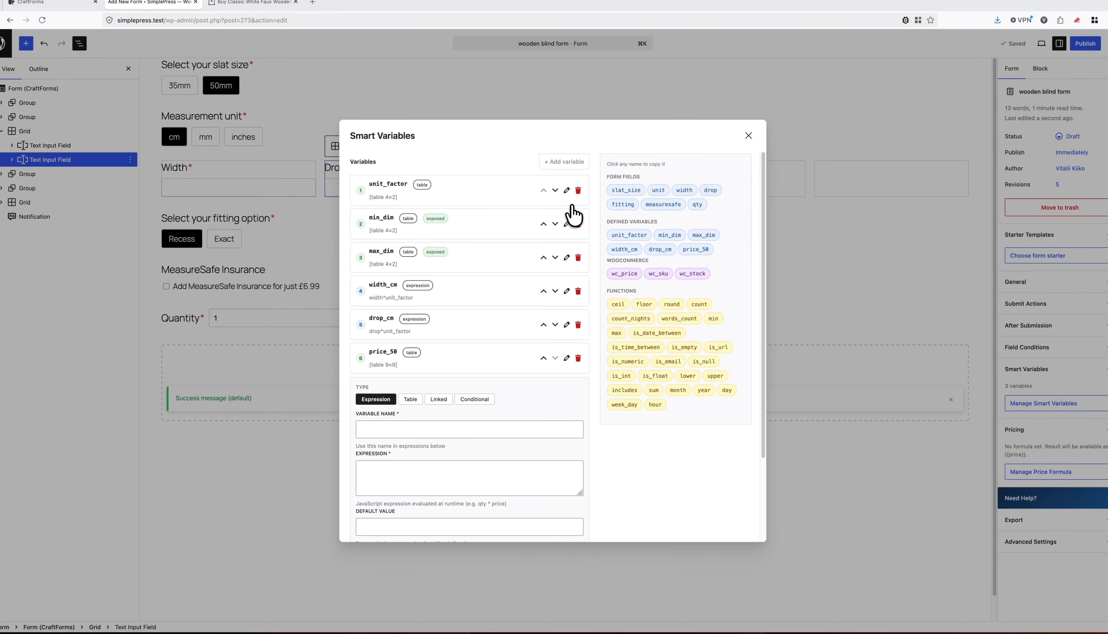
click(430, 431)
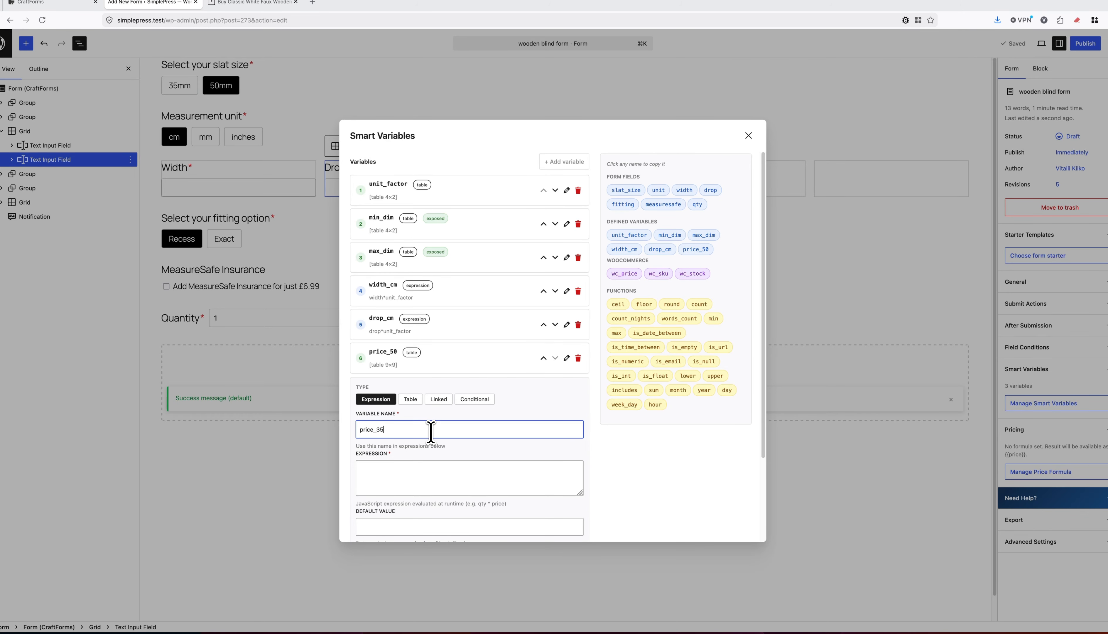
text(price_35)
scroll(441, 440, down, 1)
click(411, 364)
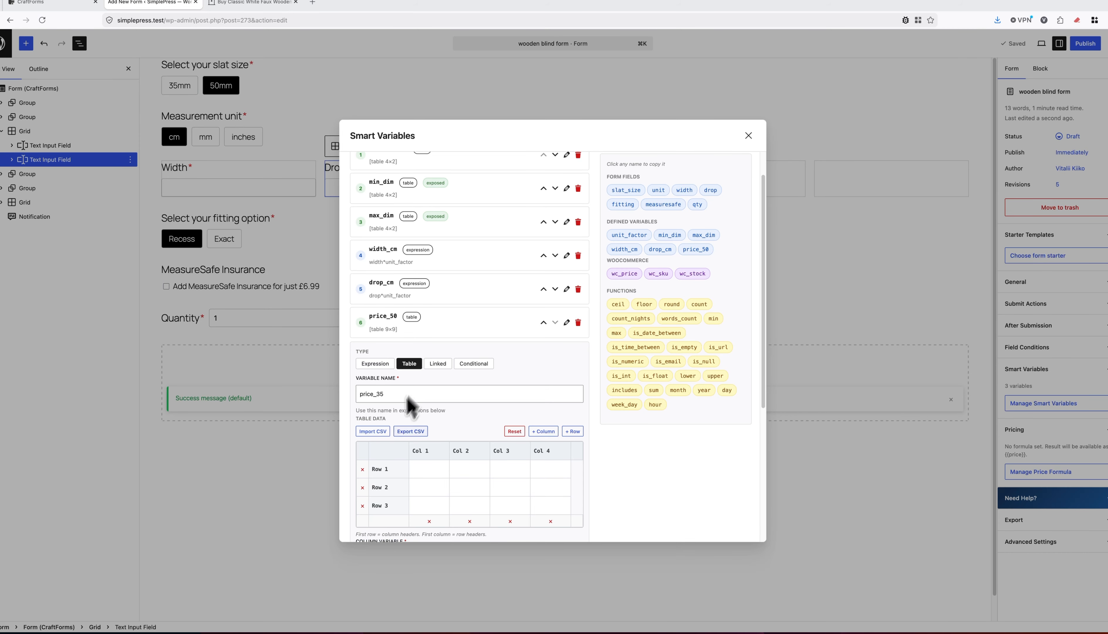
- Import price_35.csv from the Desktop as the table data of the price_35 variable
click(378, 432)
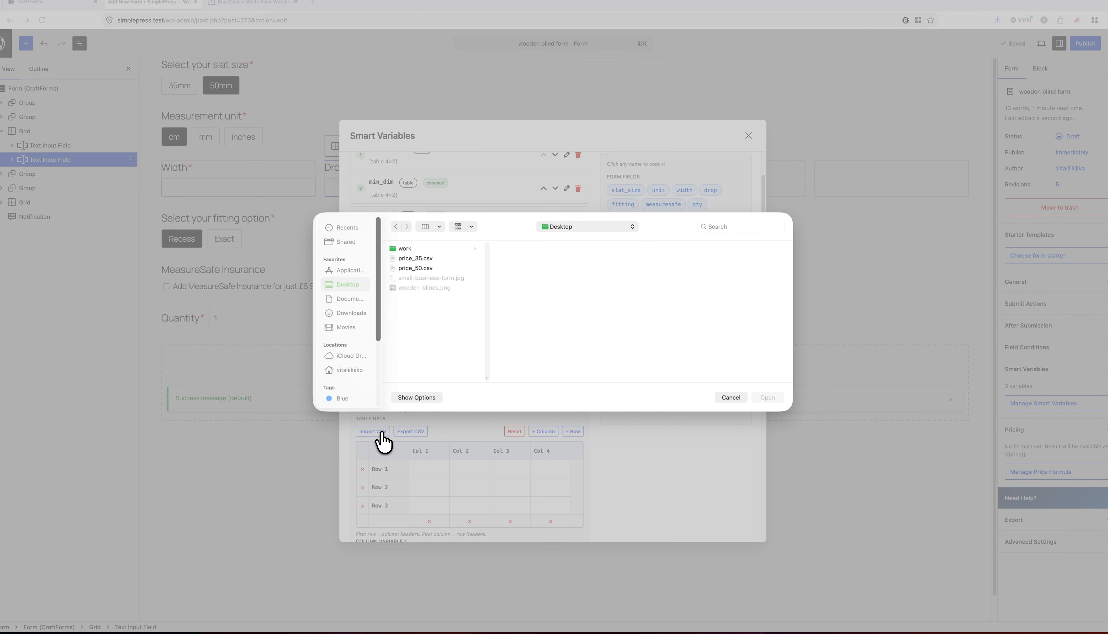
click(424, 259)
click(768, 398)
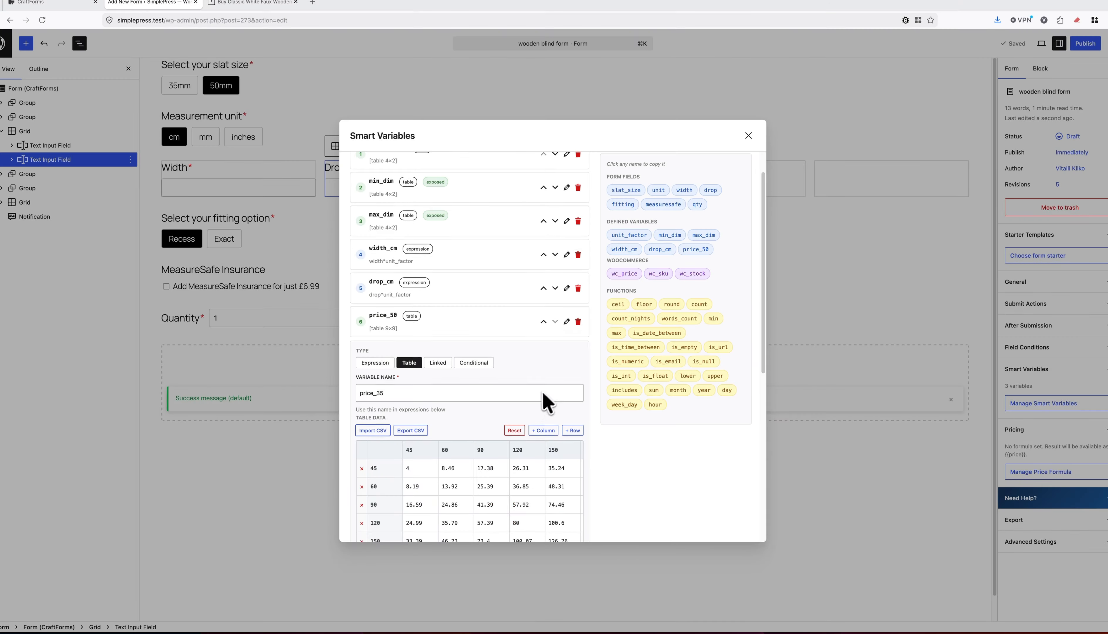
- Set the price_35 table's column variable to width_cm and its row variable to drop_cm
scroll(547, 401, down, 5)
click(408, 374)
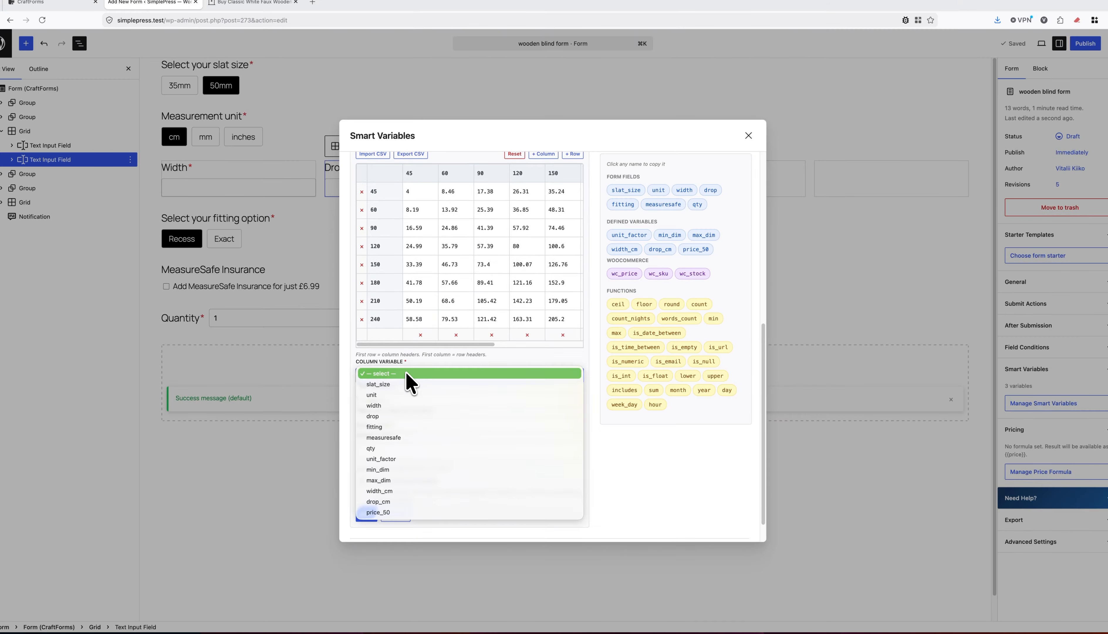
click(399, 492)
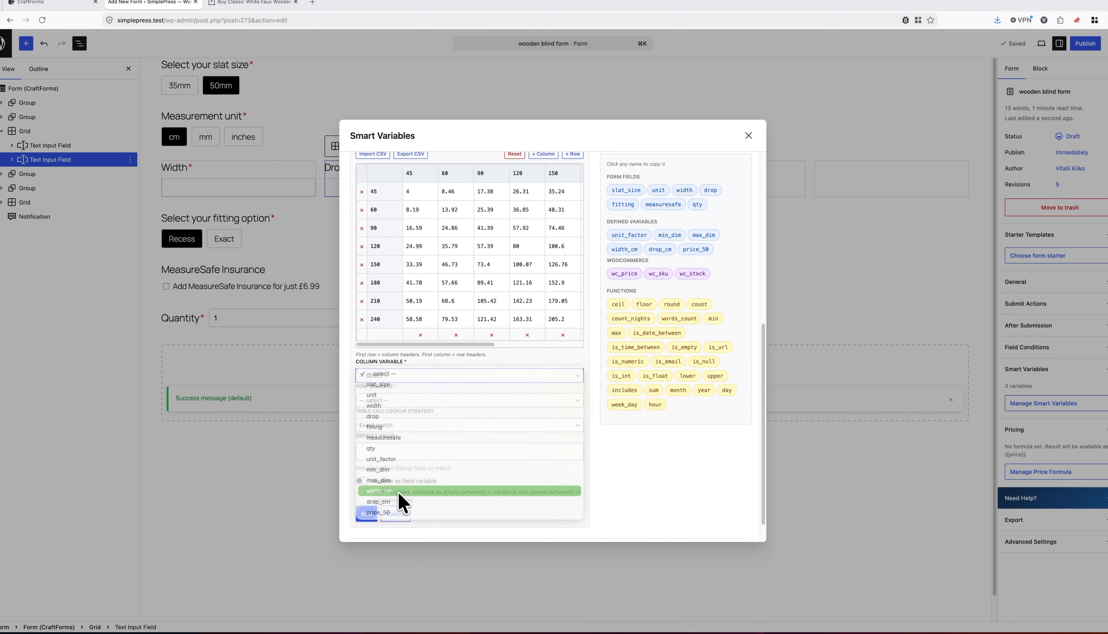
click(417, 401)
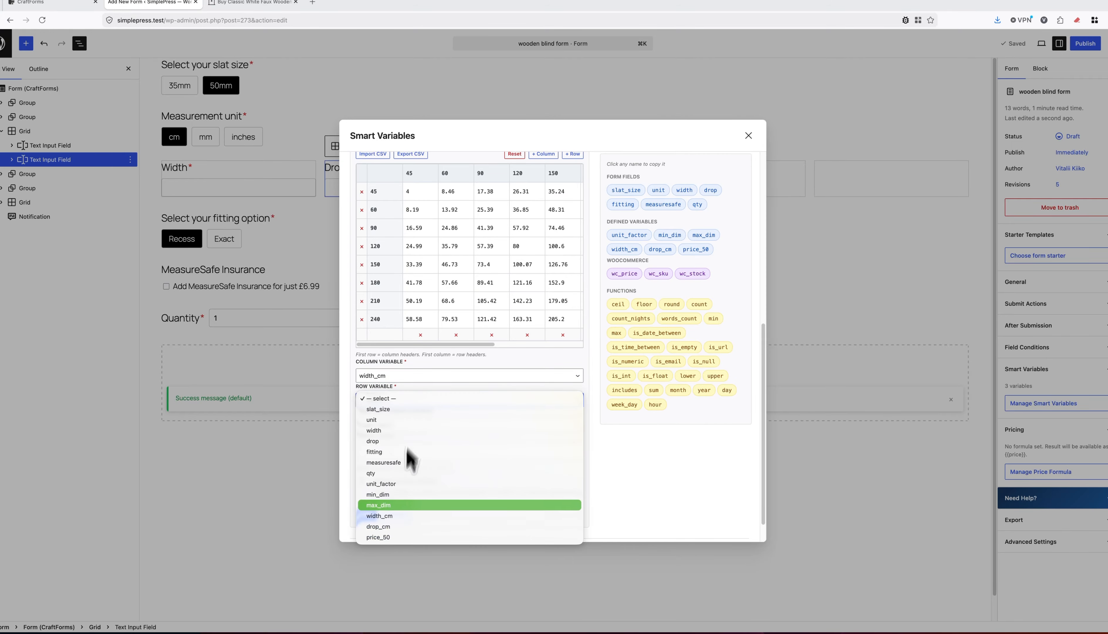
click(403, 526)
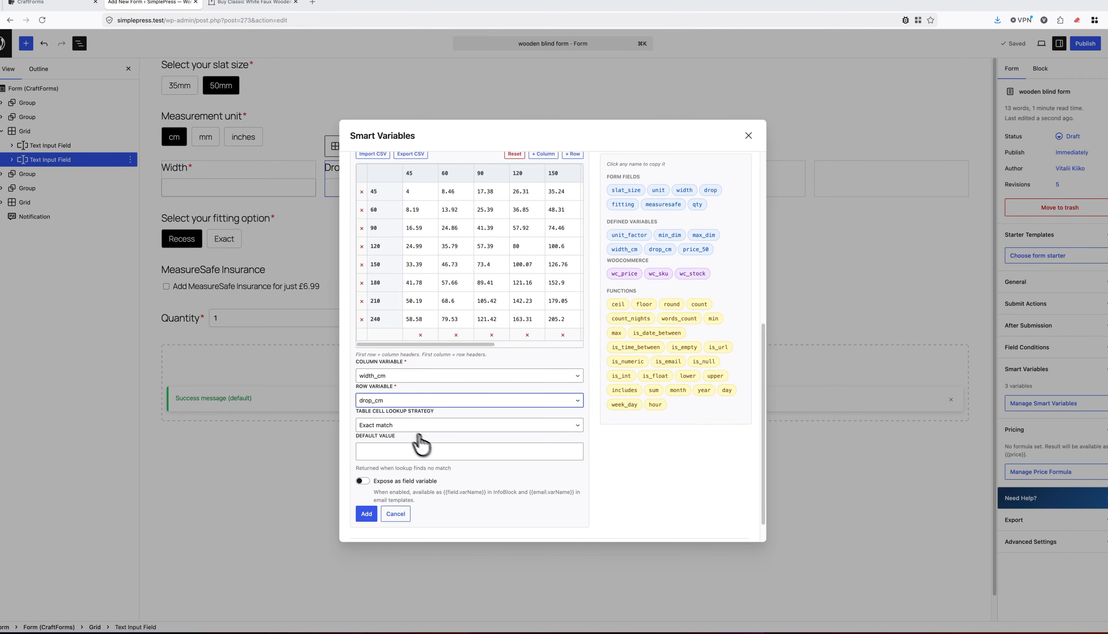
- Give price_35 the lookup strategy Closest up (largest ≤ value) and a default value of 0, and add the variable
click(416, 424)
click(407, 437)
click(395, 451)
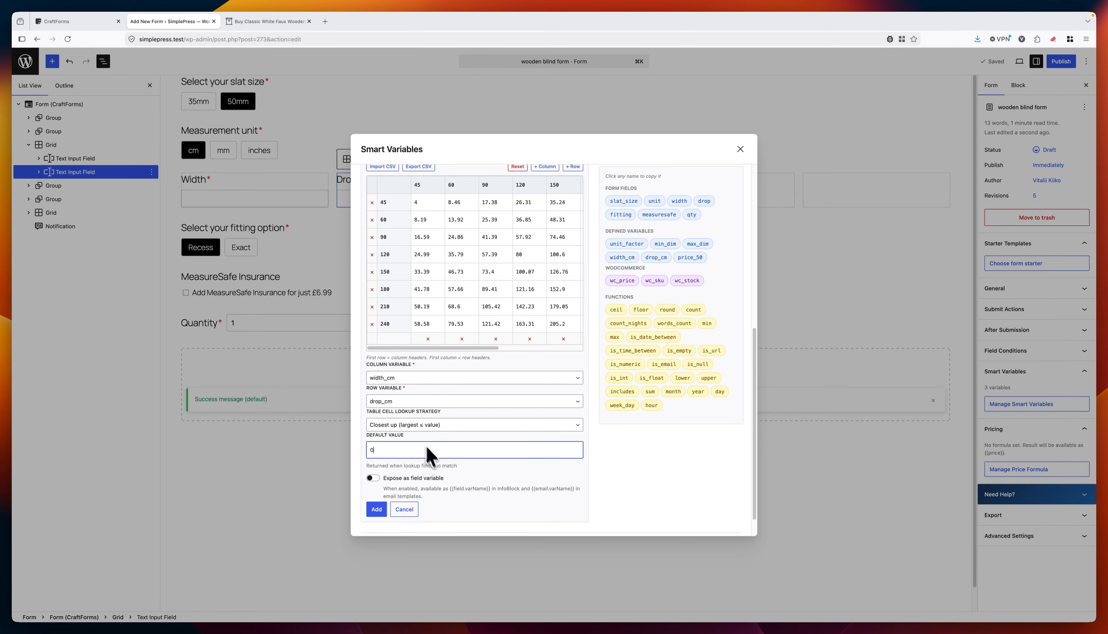
click(376, 509)
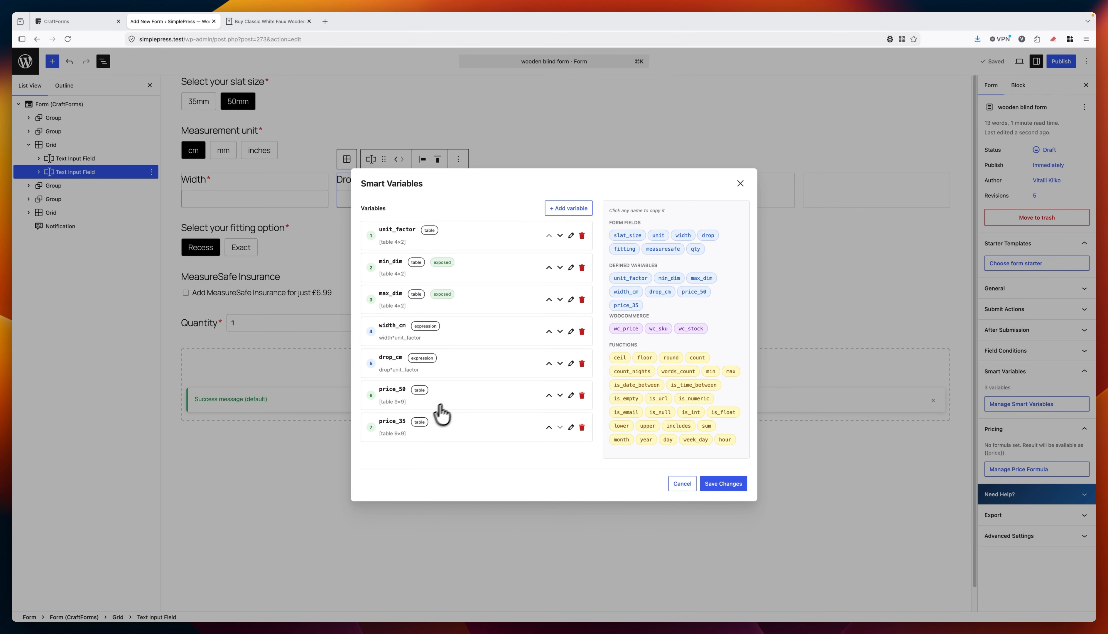
- Start a new smart variable of type Conditional named blind_price with a fallback value of 0
click(569, 208)
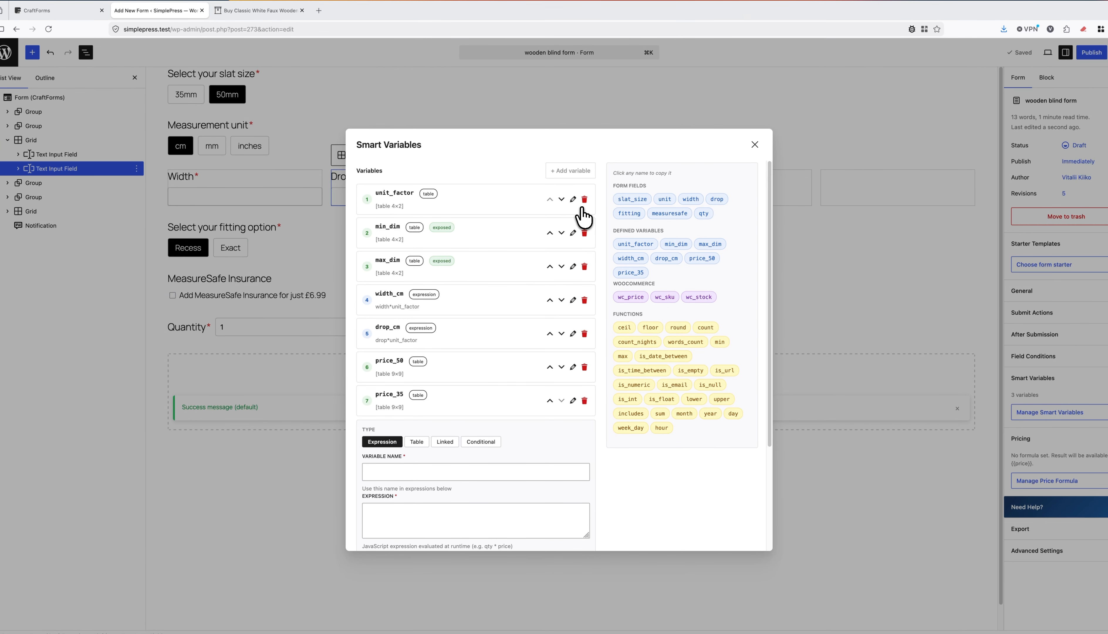
scroll(526, 289, down, 3)
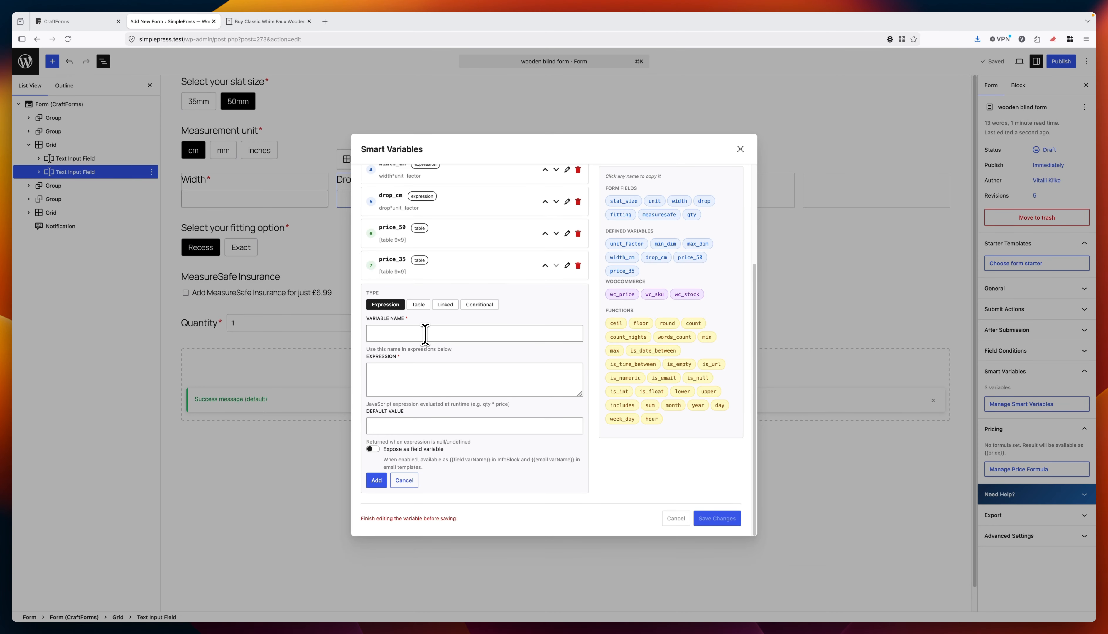
click(425, 334)
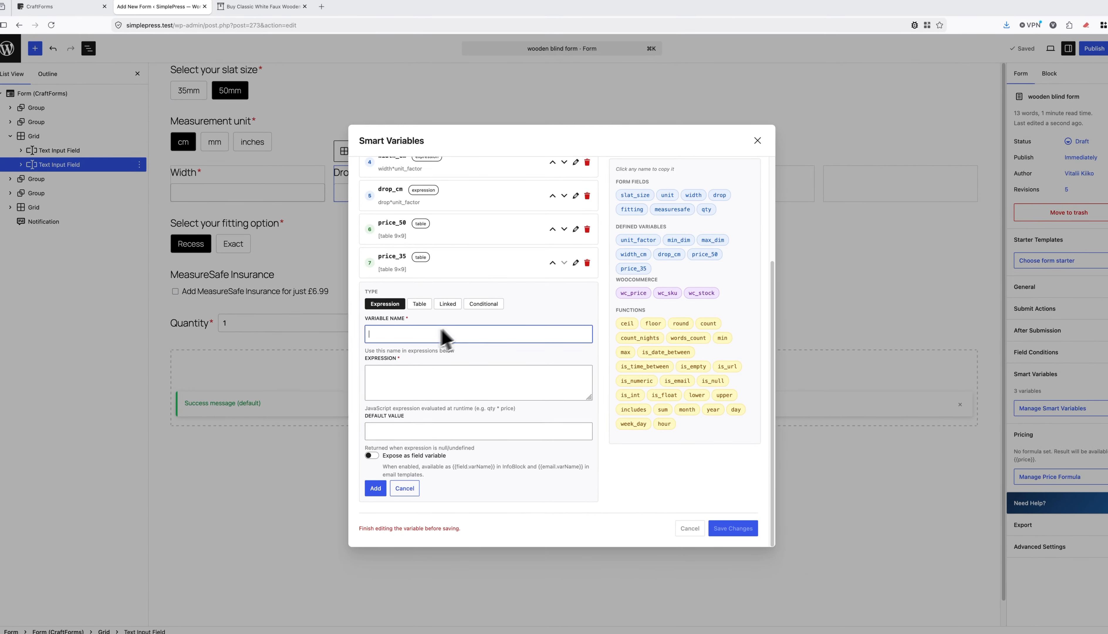
scroll(519, 317, up, 3)
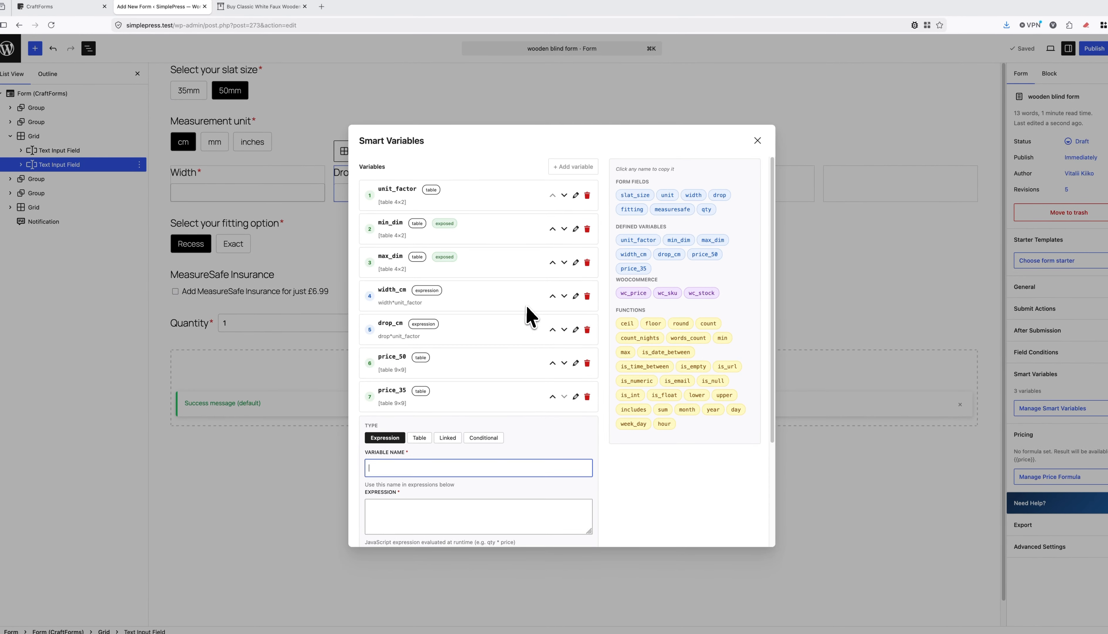
scroll(532, 321, down, 3)
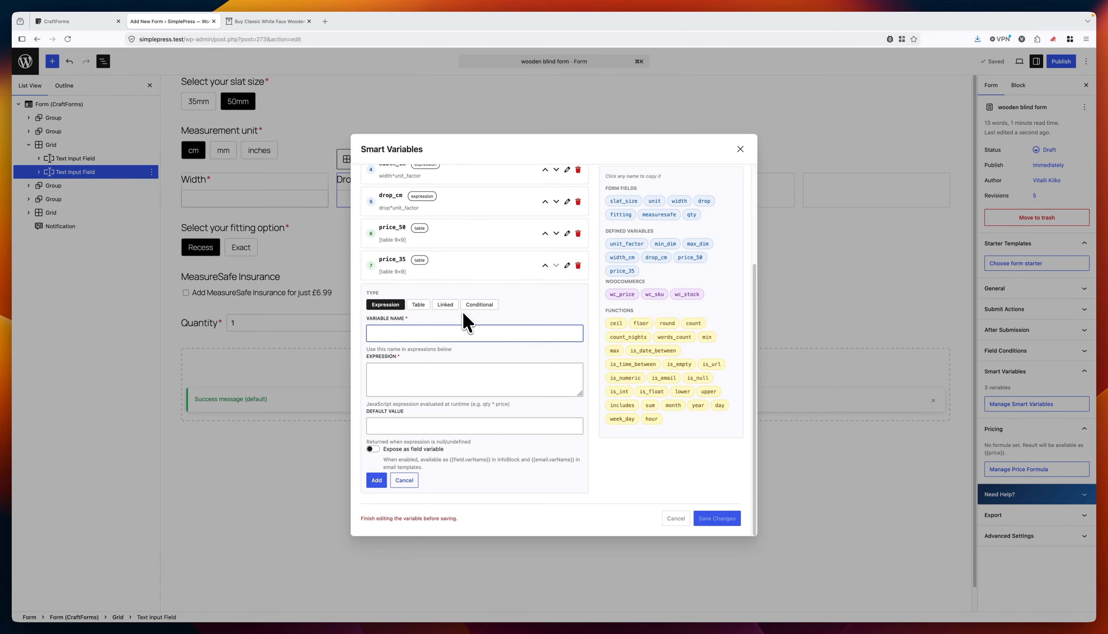
click(475, 306)
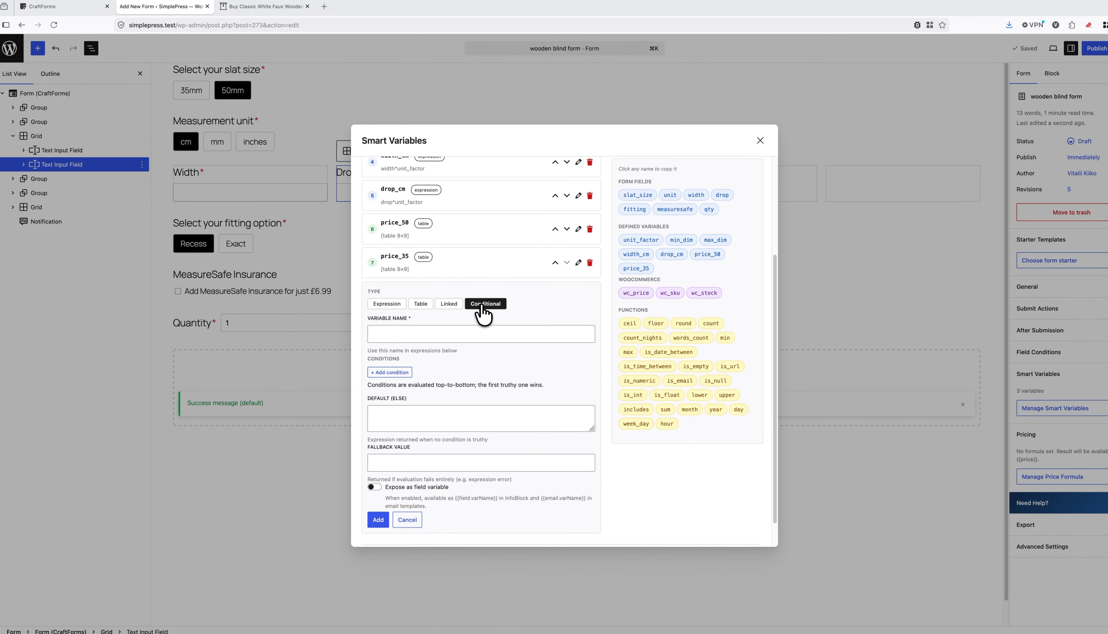
click(426, 334)
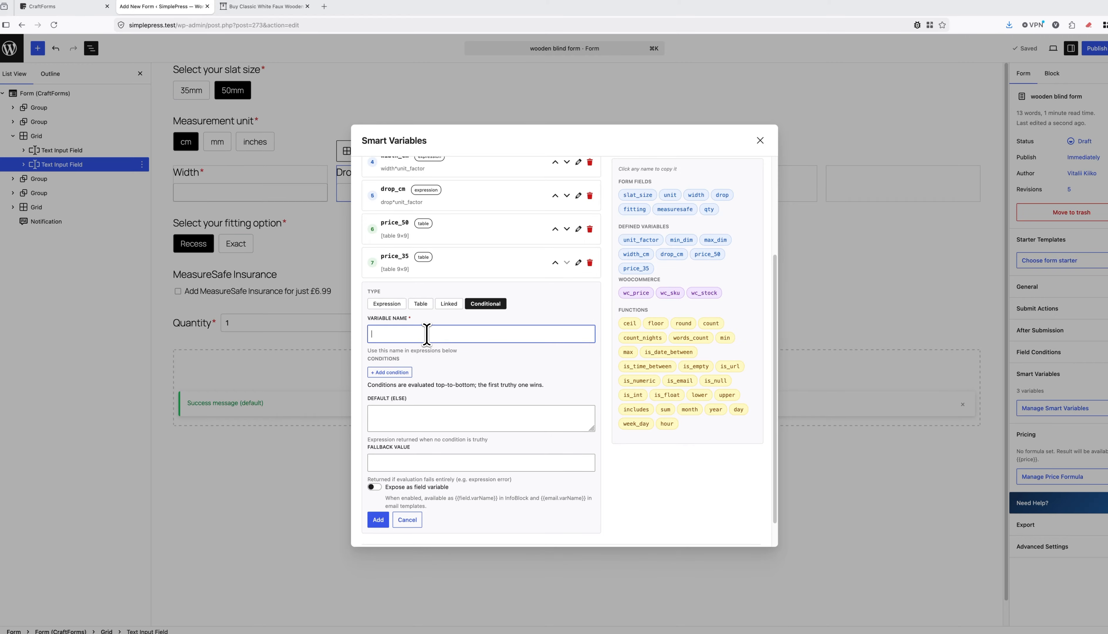
text(blind_price)
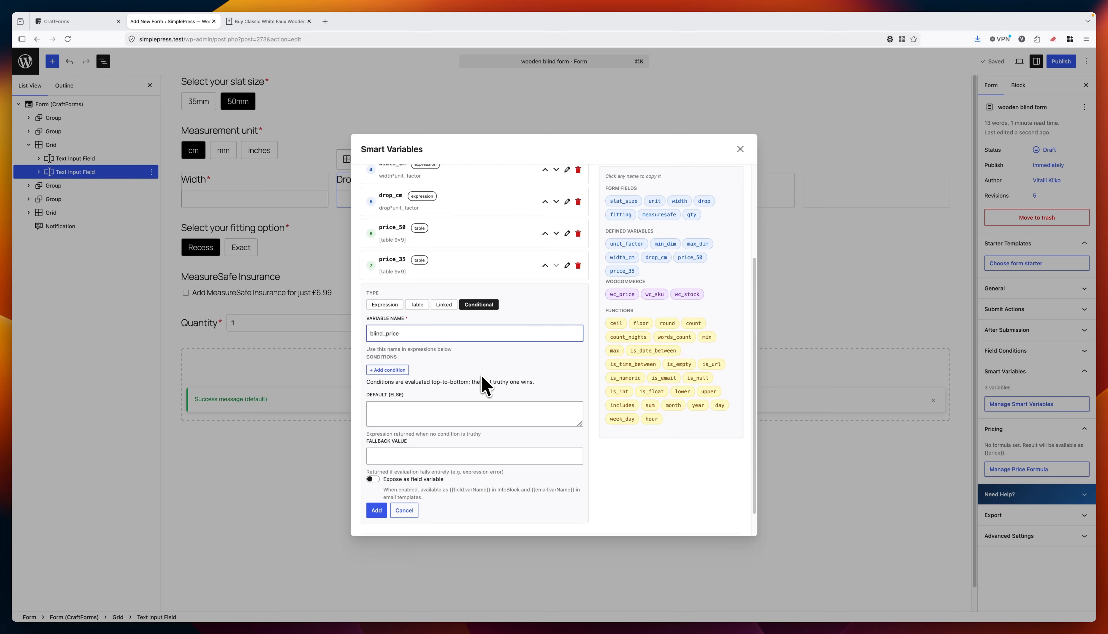
scroll(482, 378, down, 2)
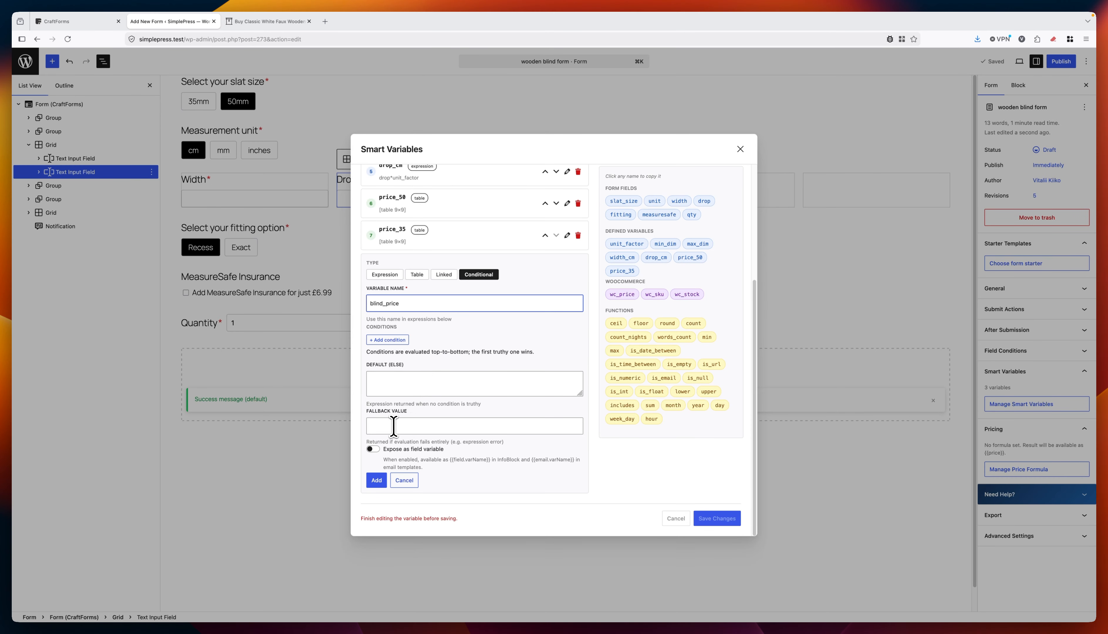
click(394, 426)
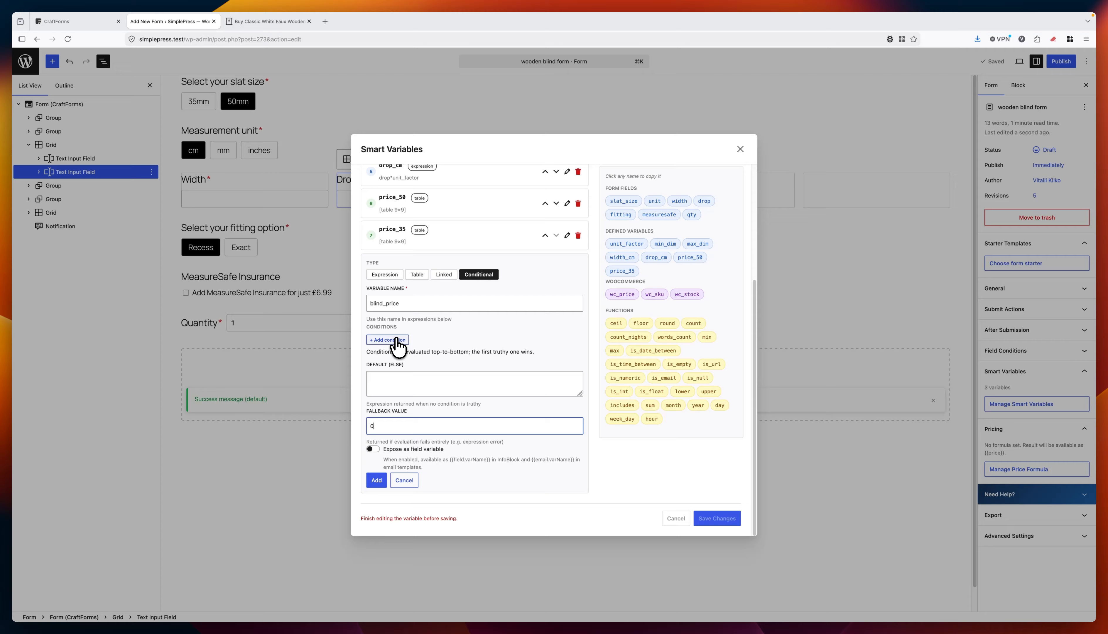
- Add a condition to blind_price that returns price_50 if slat_size == '50mm'
click(398, 339)
click(416, 362)
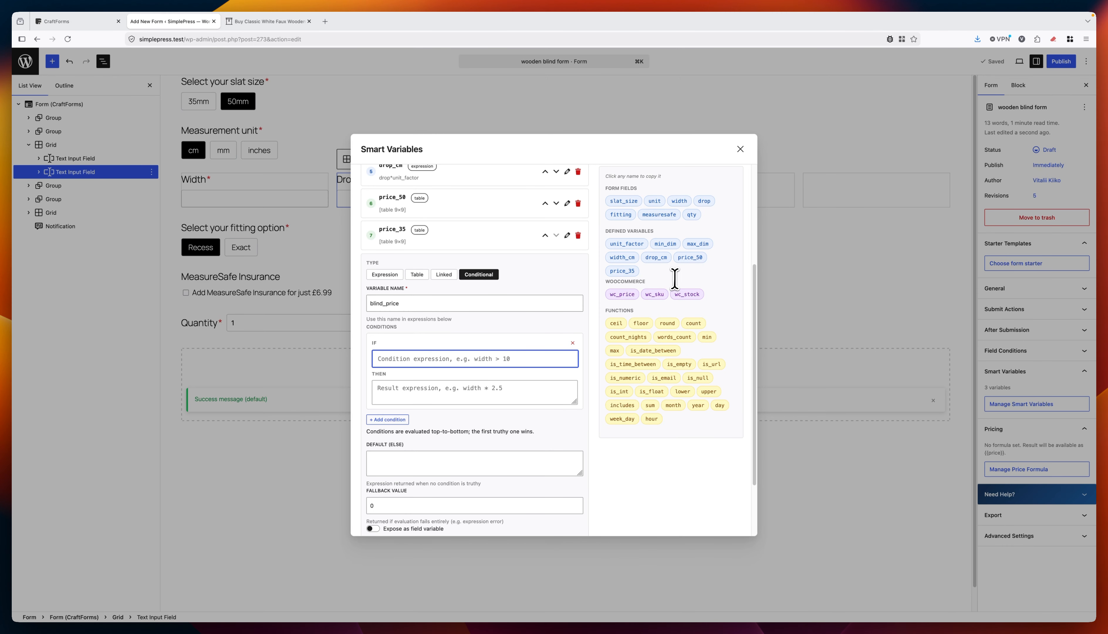
click(624, 201)
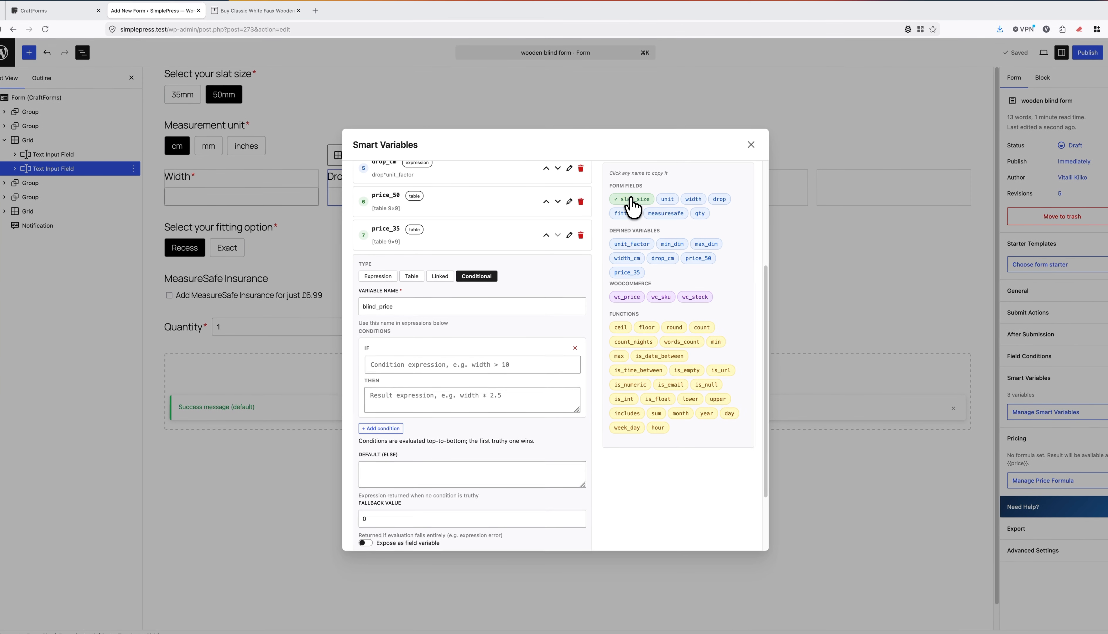
click(440, 363)
text(slat_size)
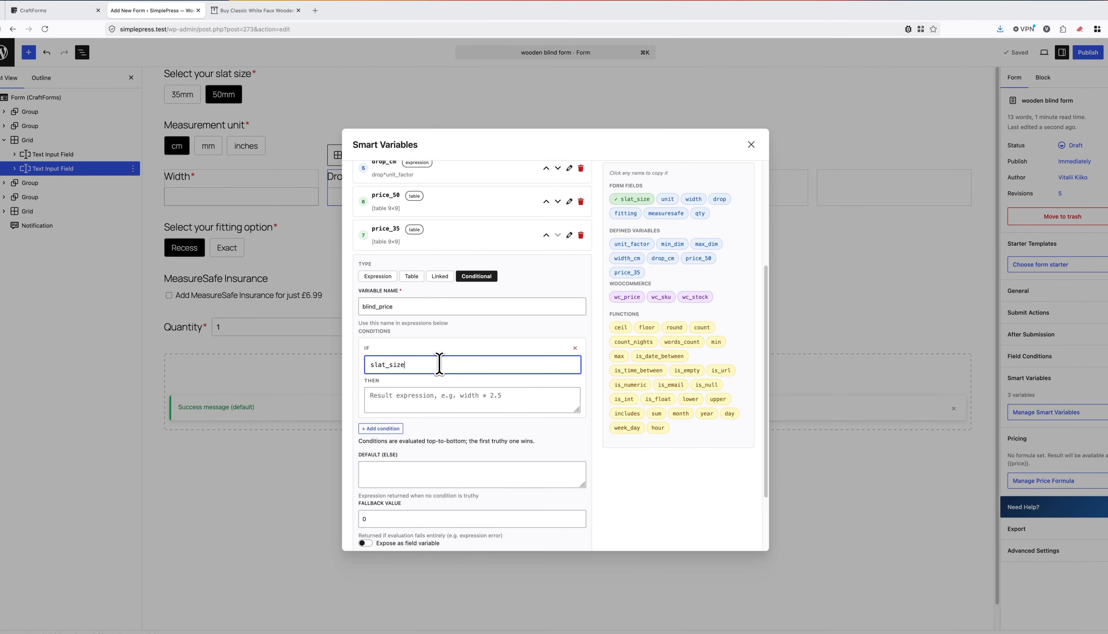
text(==)
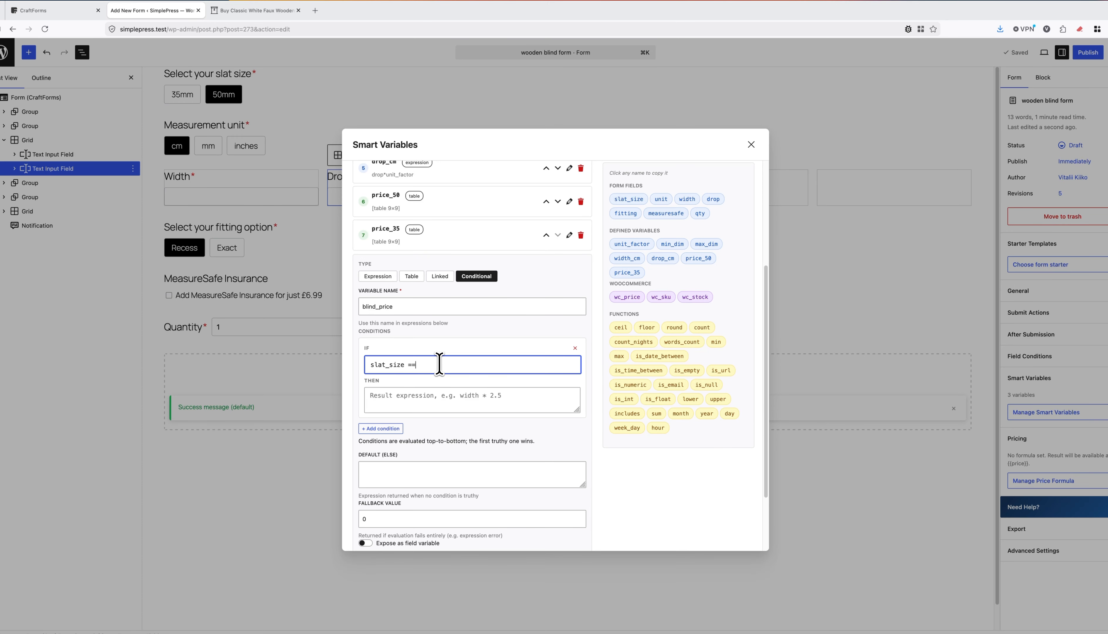
text( '50mm)
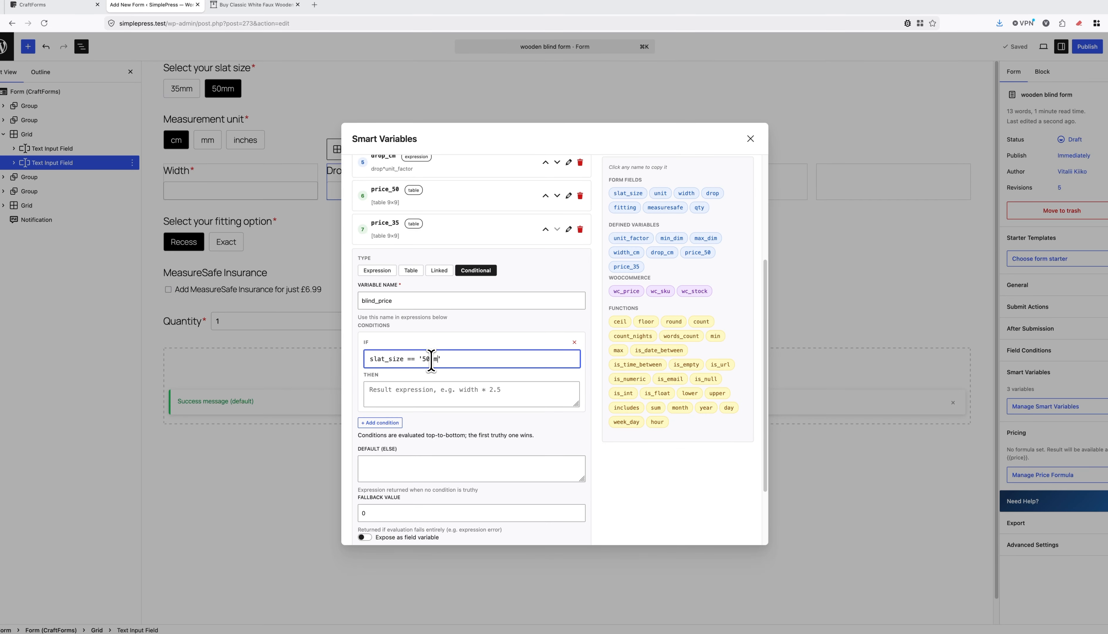
click(453, 392)
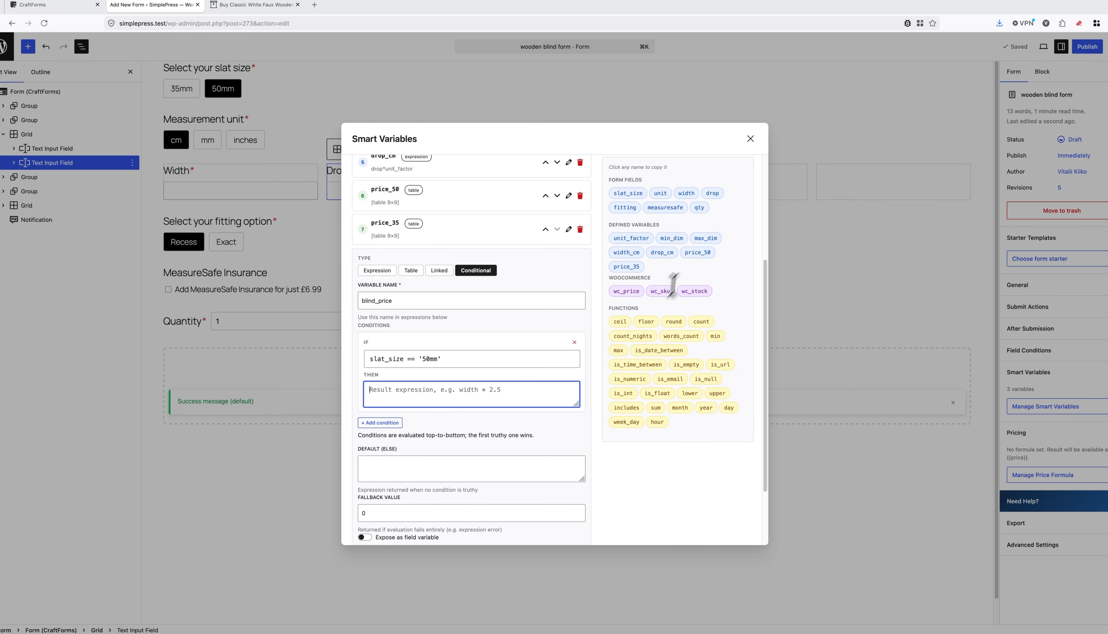
click(702, 252)
click(439, 395)
text(price_50)
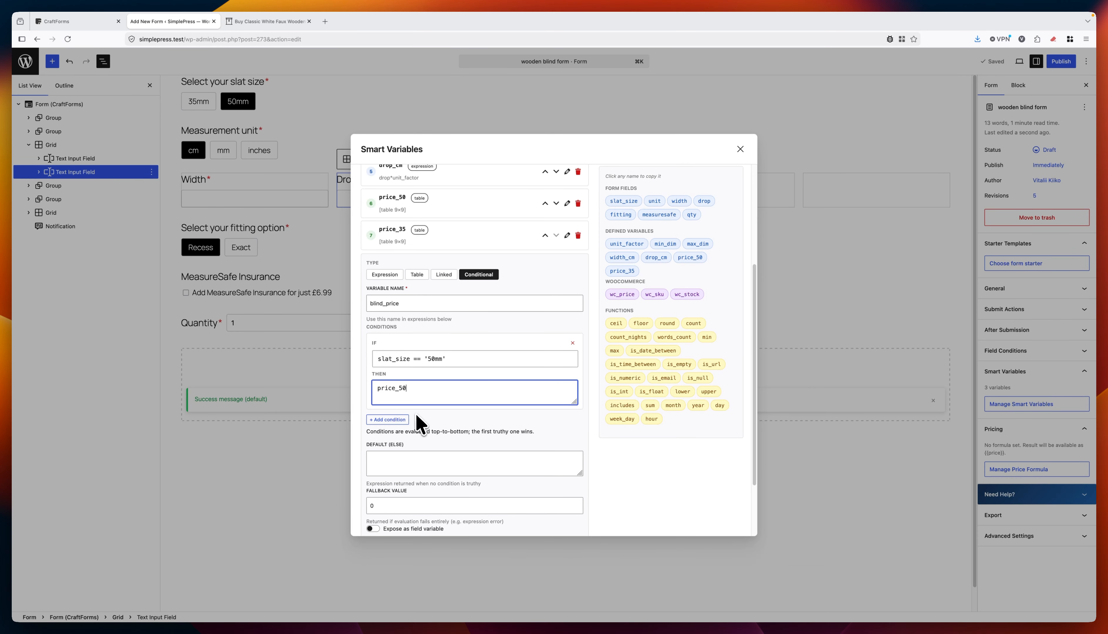
- Add a second condition to blind_price that returns price_35 if slat_size == '35mm'
click(391, 420)
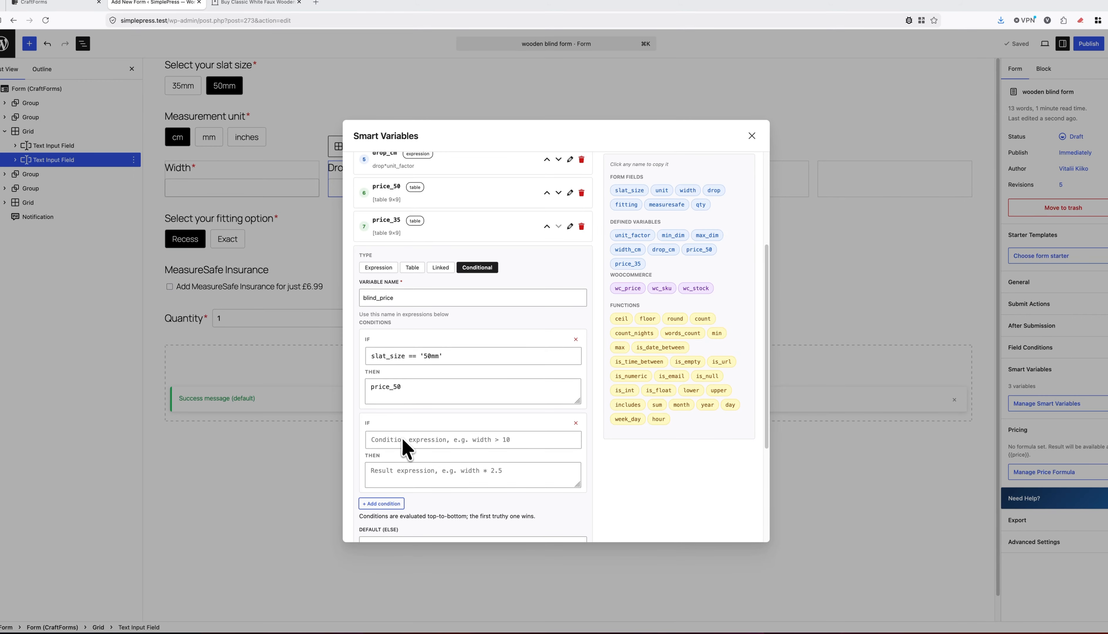
triple_click(439, 356)
key(super+c)
click(423, 441)
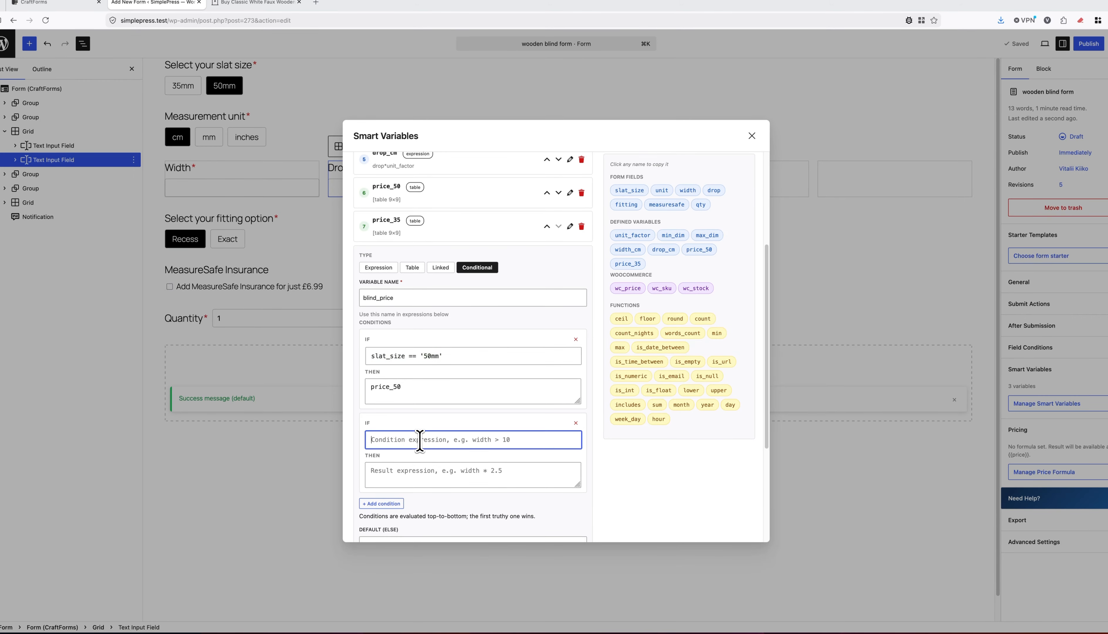
key(super+v)
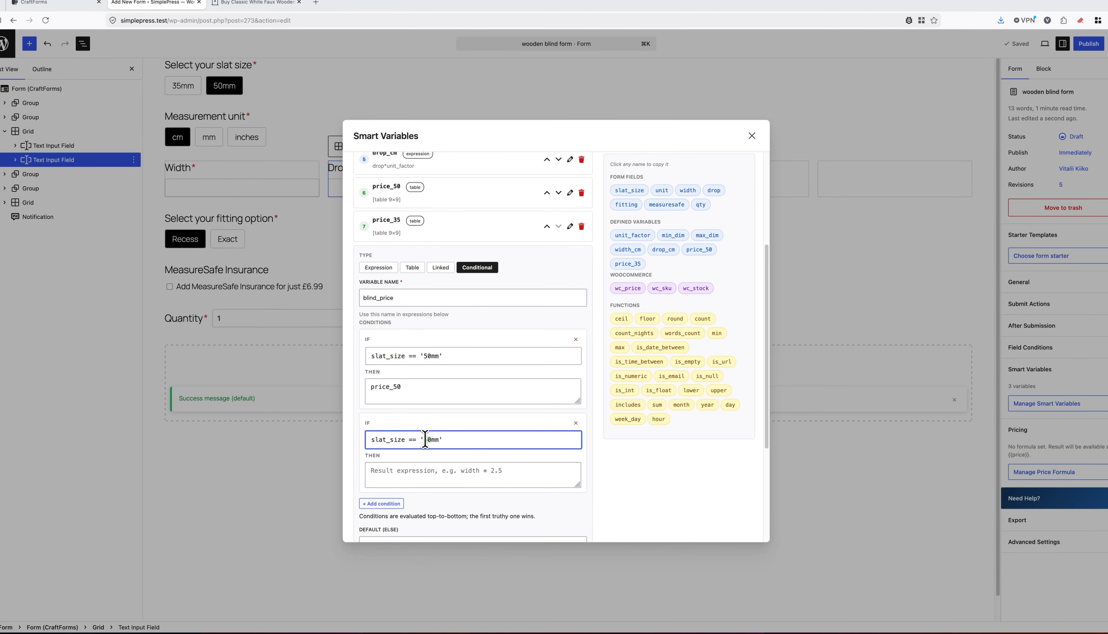
click(438, 470)
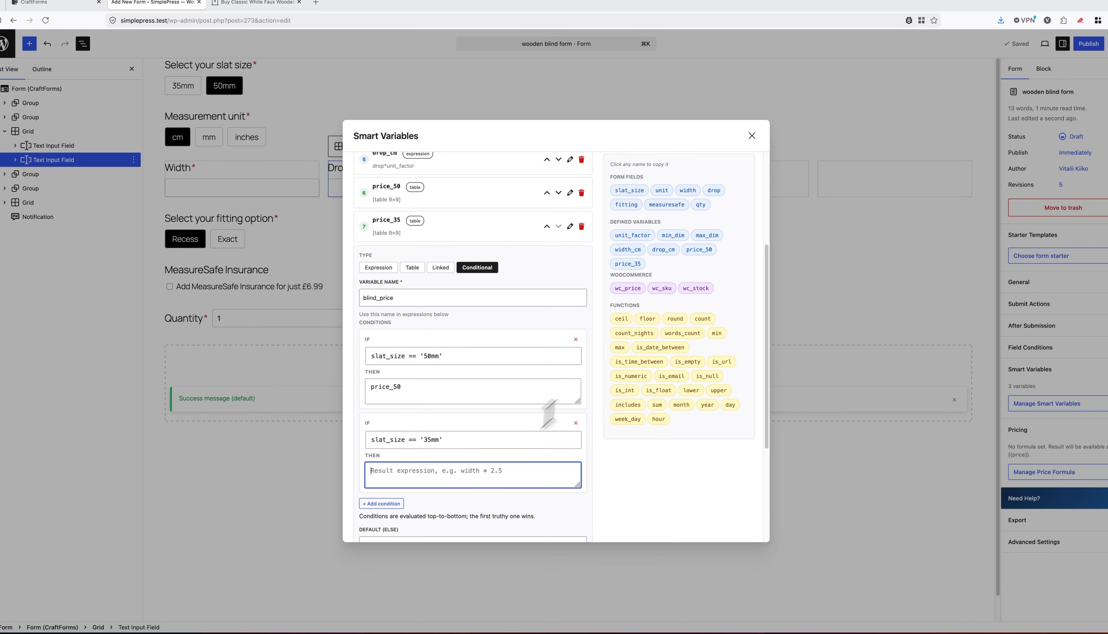
click(633, 265)
click(452, 470)
key(super+v)
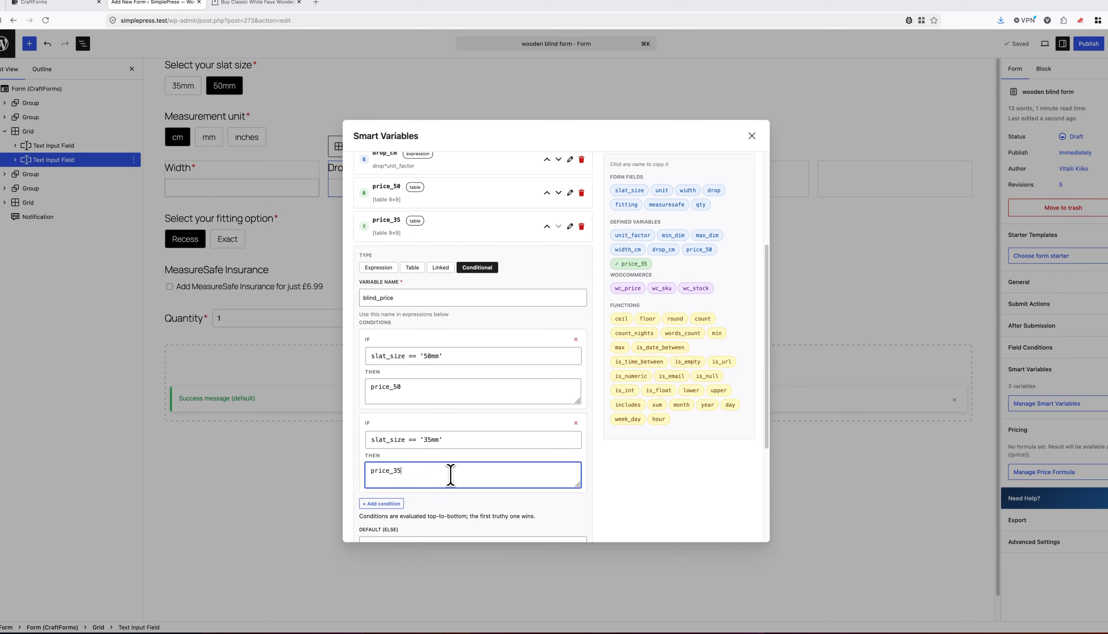
- Set the default (else) expression of blind_price to 0, add the variable and save the smart variable changes
scroll(515, 450, down, 2)
click(437, 464)
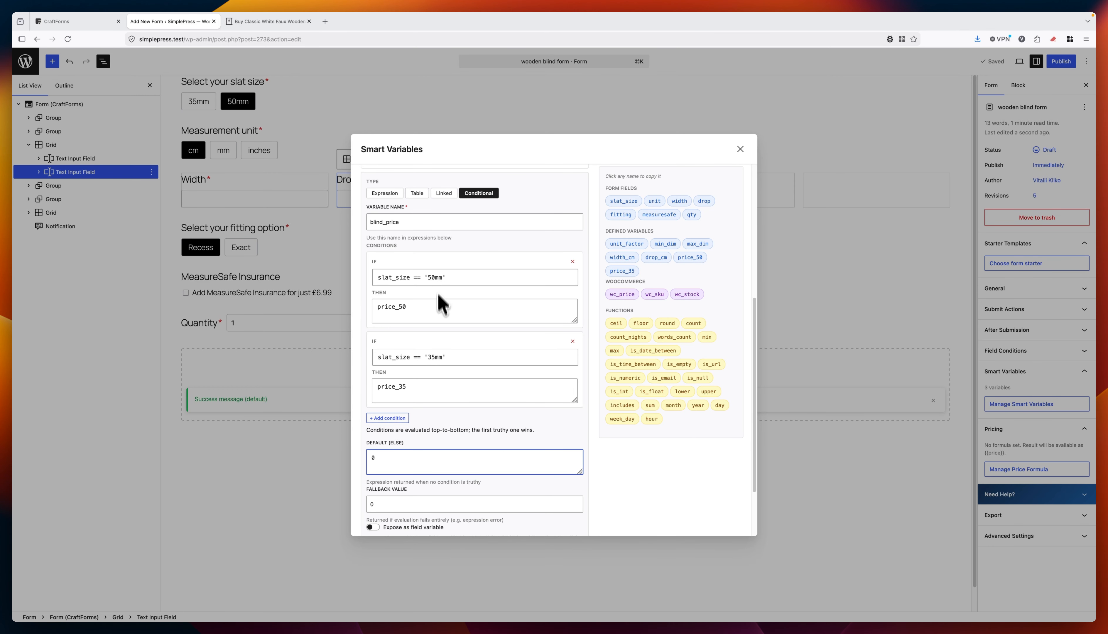
double_click(436, 277)
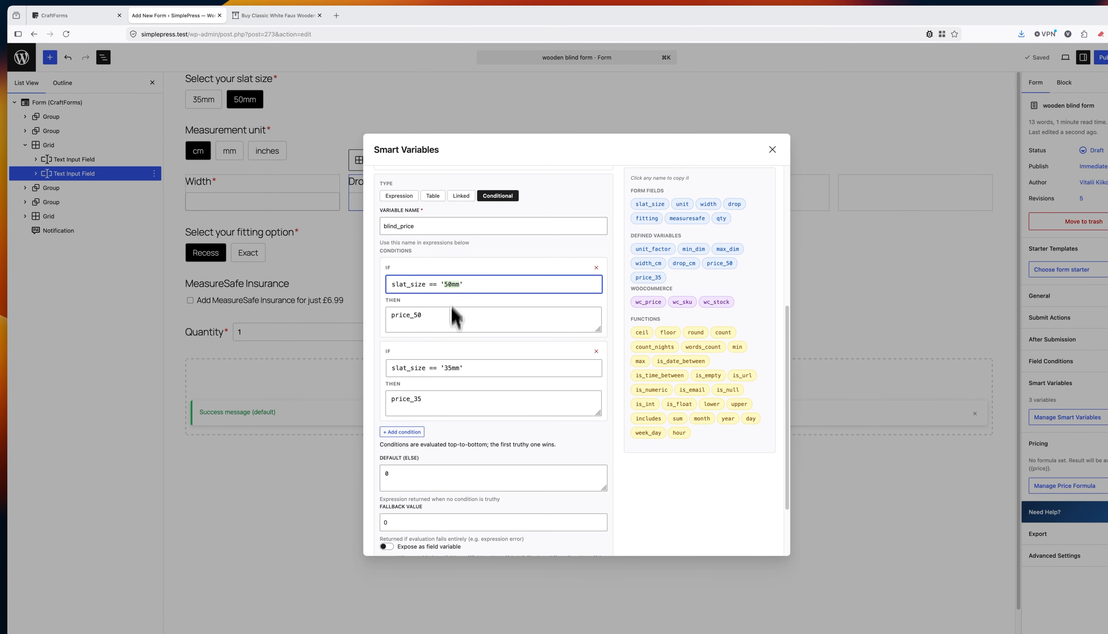
double_click(448, 367)
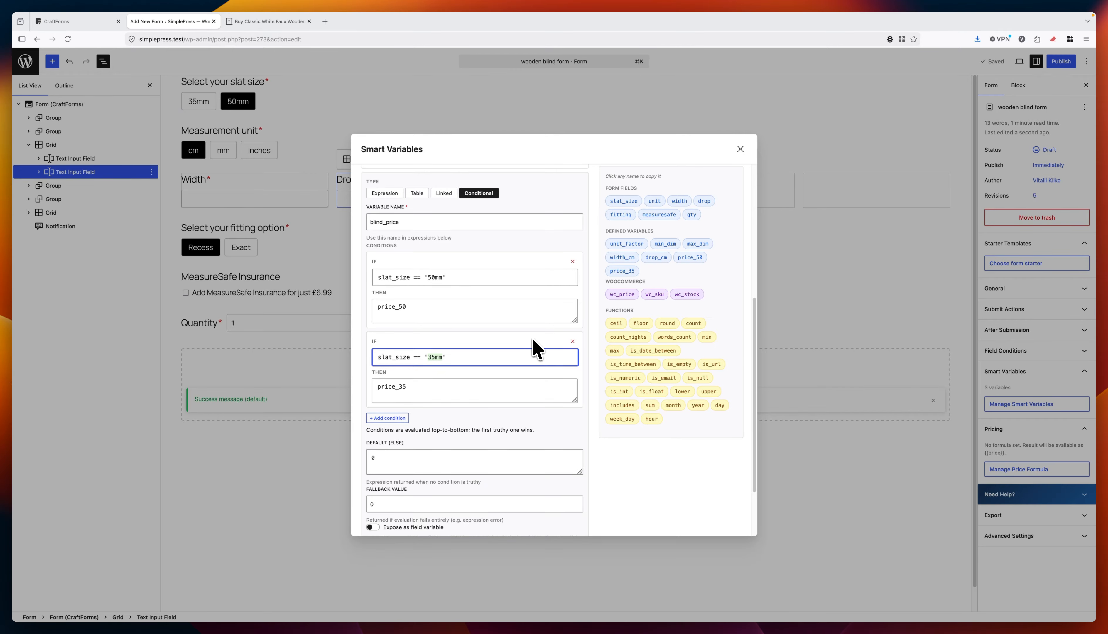
scroll(527, 341, down, 3)
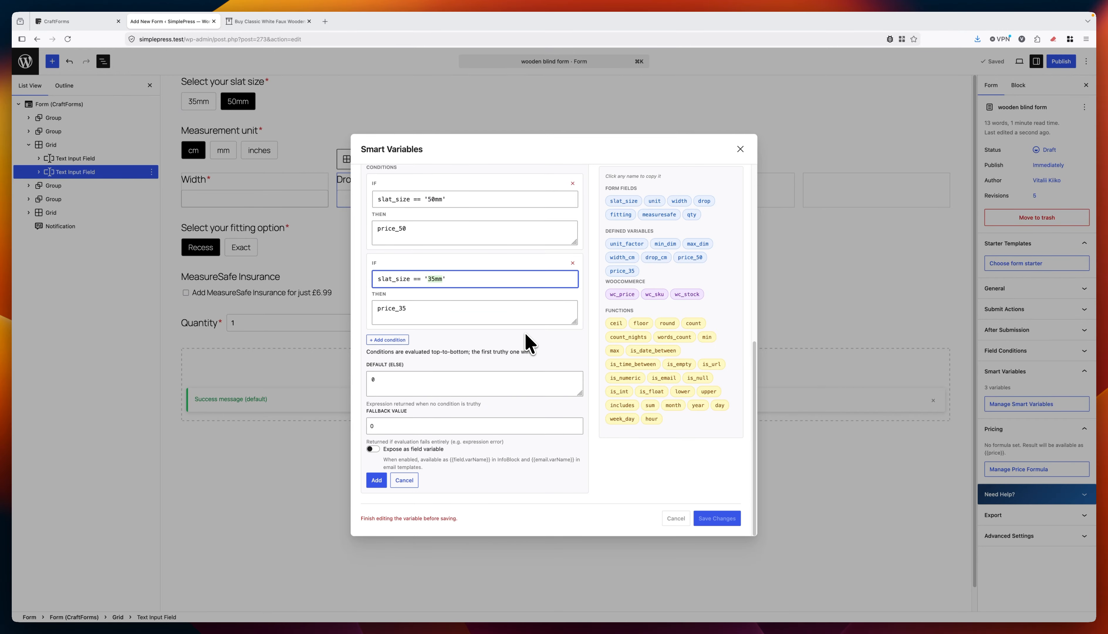
click(376, 480)
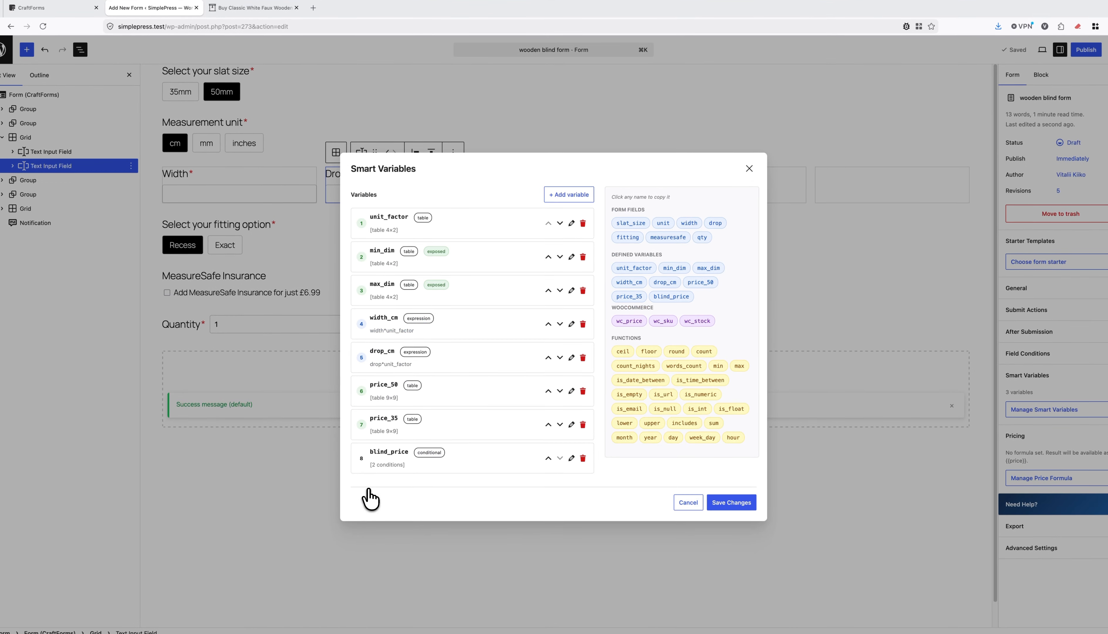
click(731, 503)
- Check the option labels and values of the "Select your slat size" radio field in its block settings
click(268, 76)
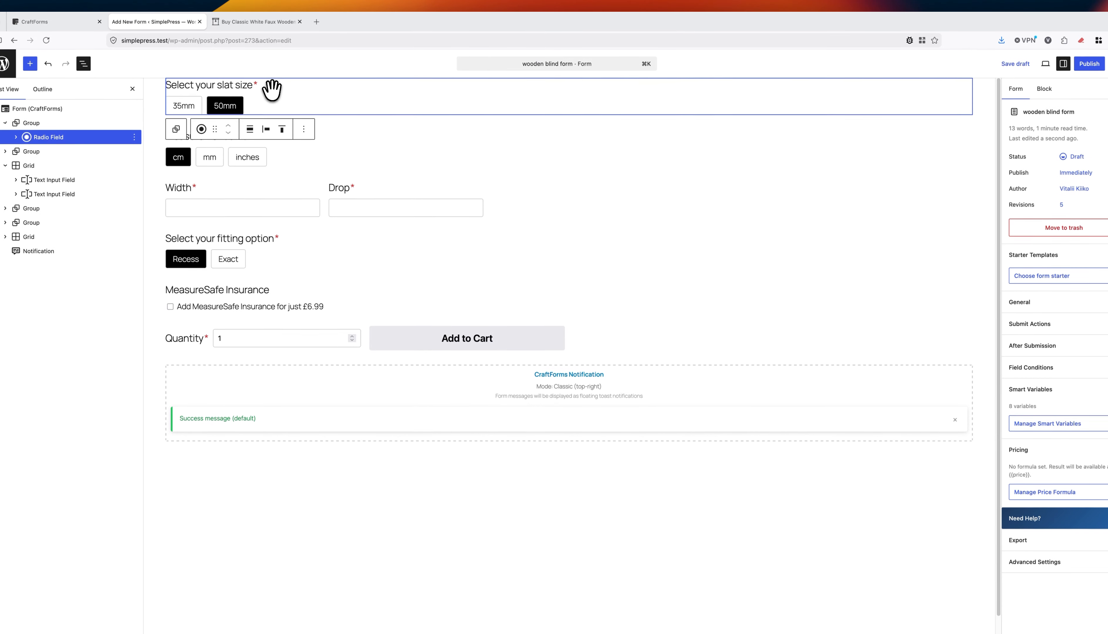
click(1045, 89)
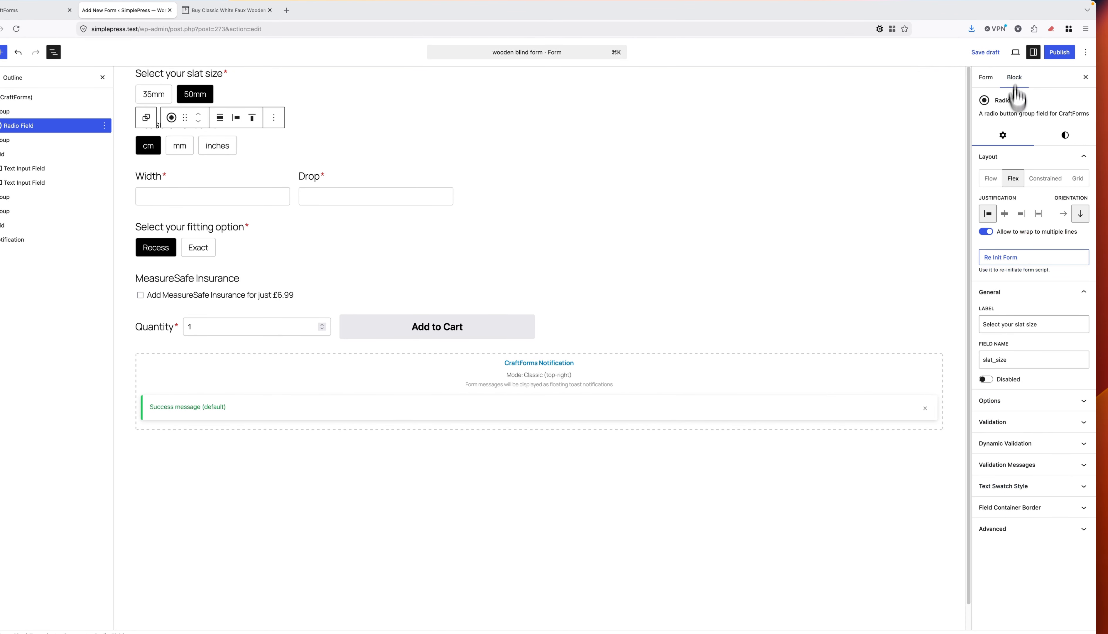
click(1013, 402)
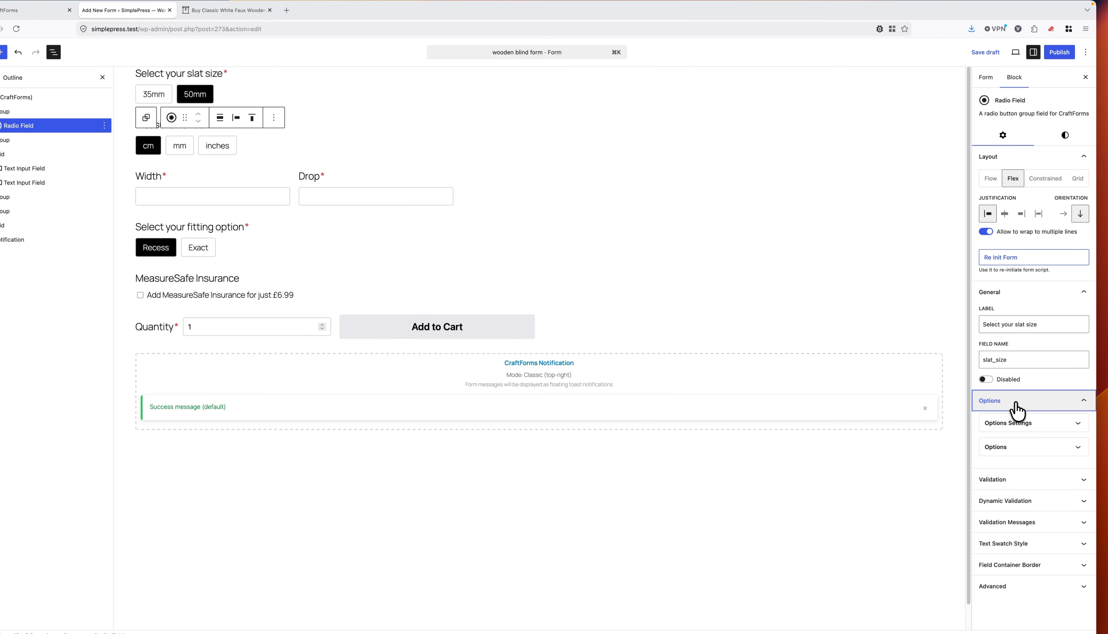
click(1012, 447)
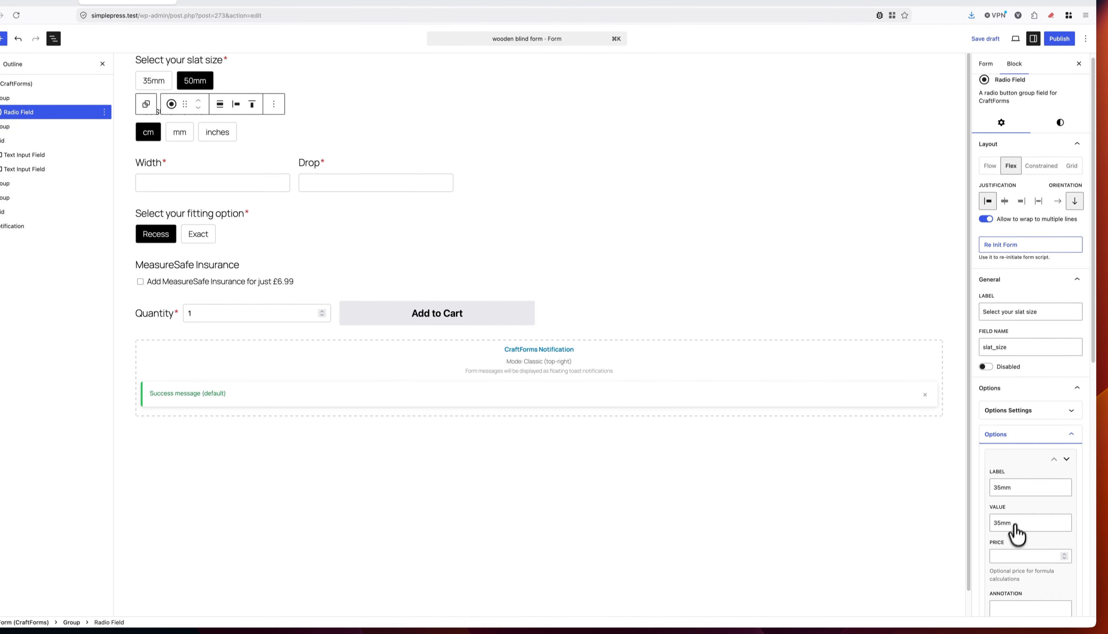
scroll(1012, 506, down, 8)
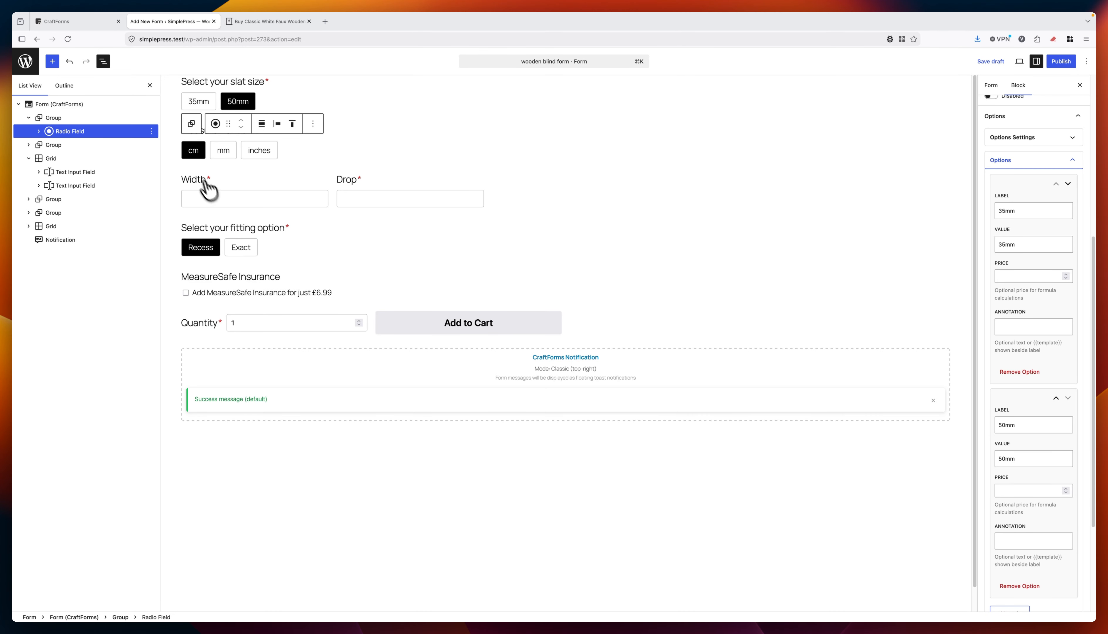
- Reopen the form's smart variables and open the blind_price variable for editing
click(991, 85)
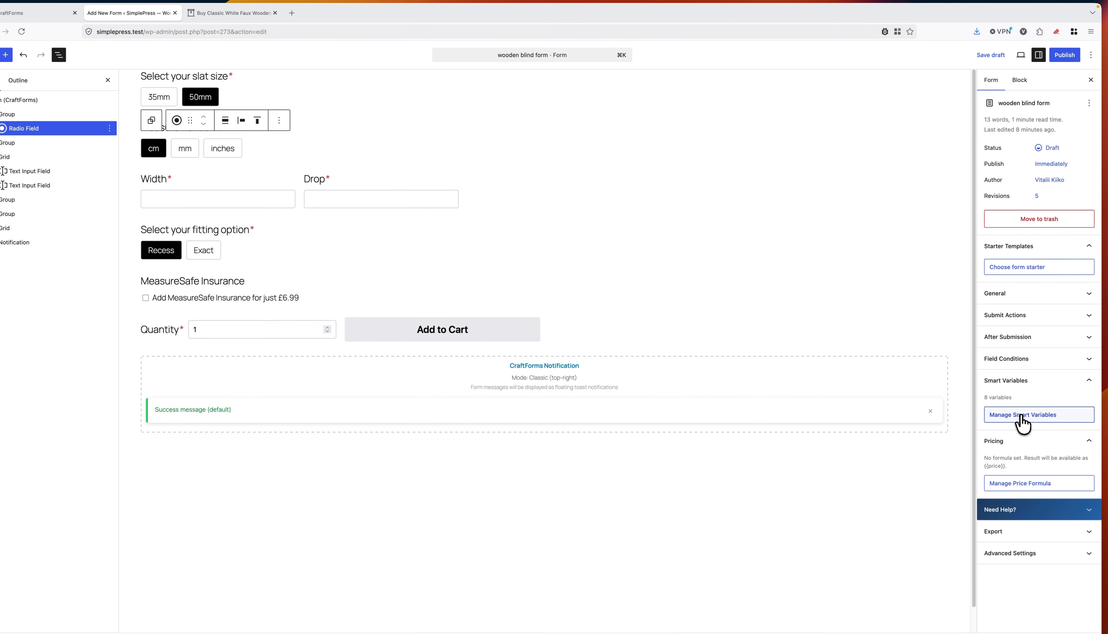
click(1019, 415)
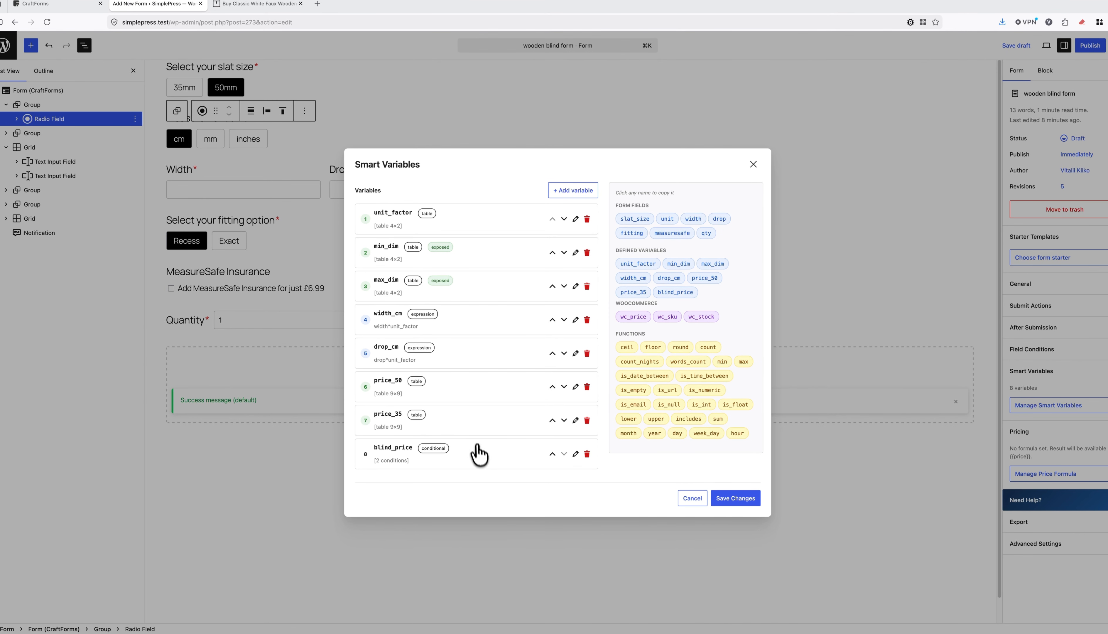
click(576, 453)
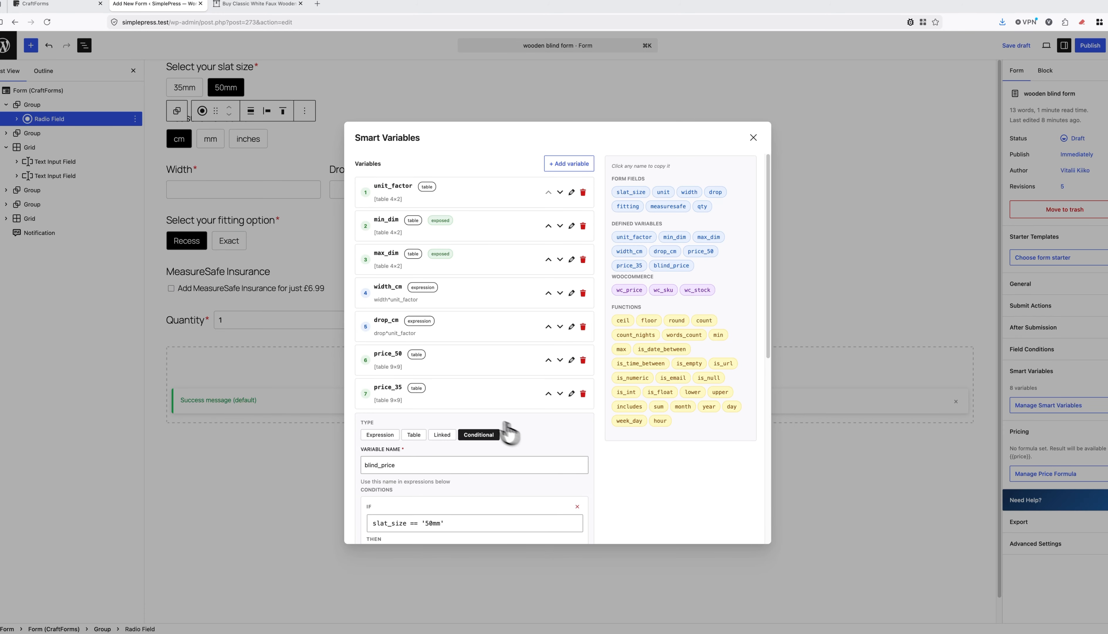
- Review the conditions, default expression and fallback value of the blind_price variable
scroll(499, 387, down, 4)
scroll(498, 360, down, 3)
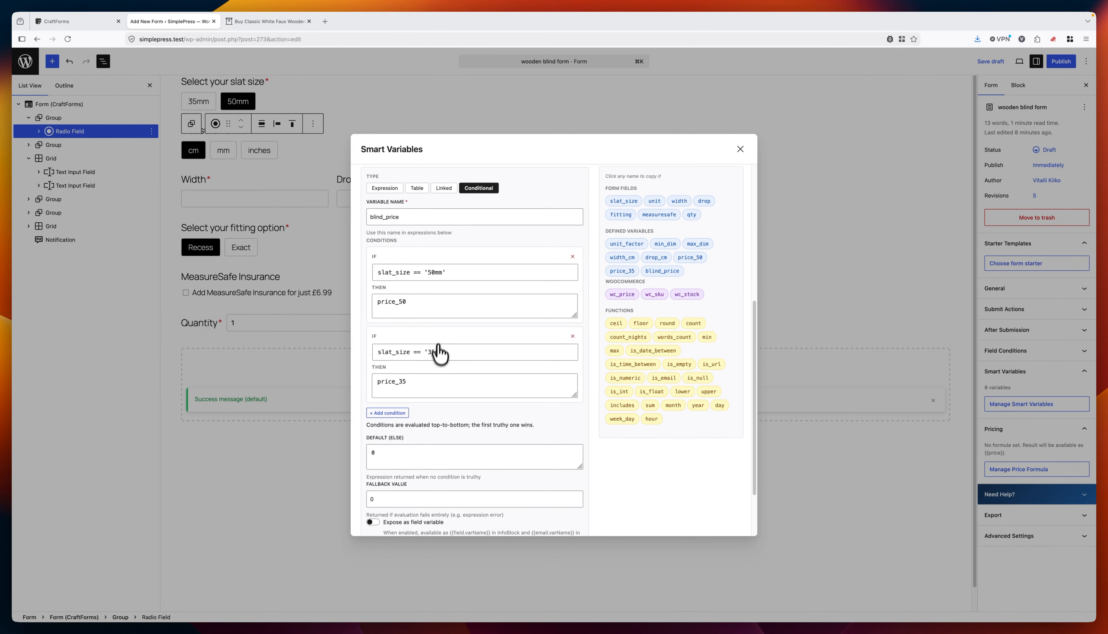
scroll(532, 378, down, 3)
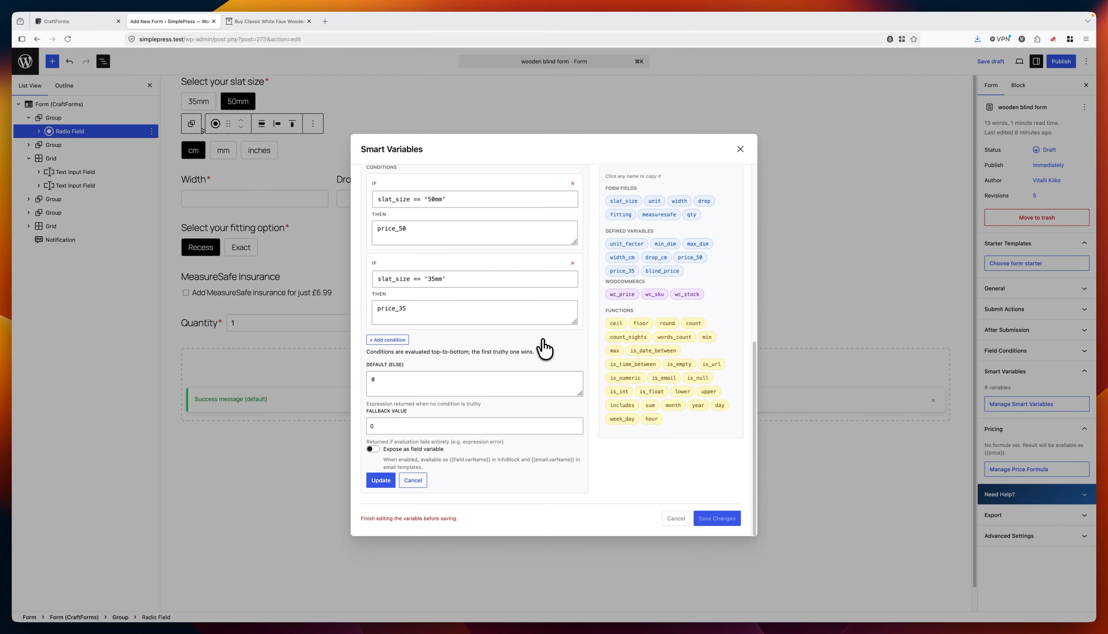
scroll(540, 344, up, 8)
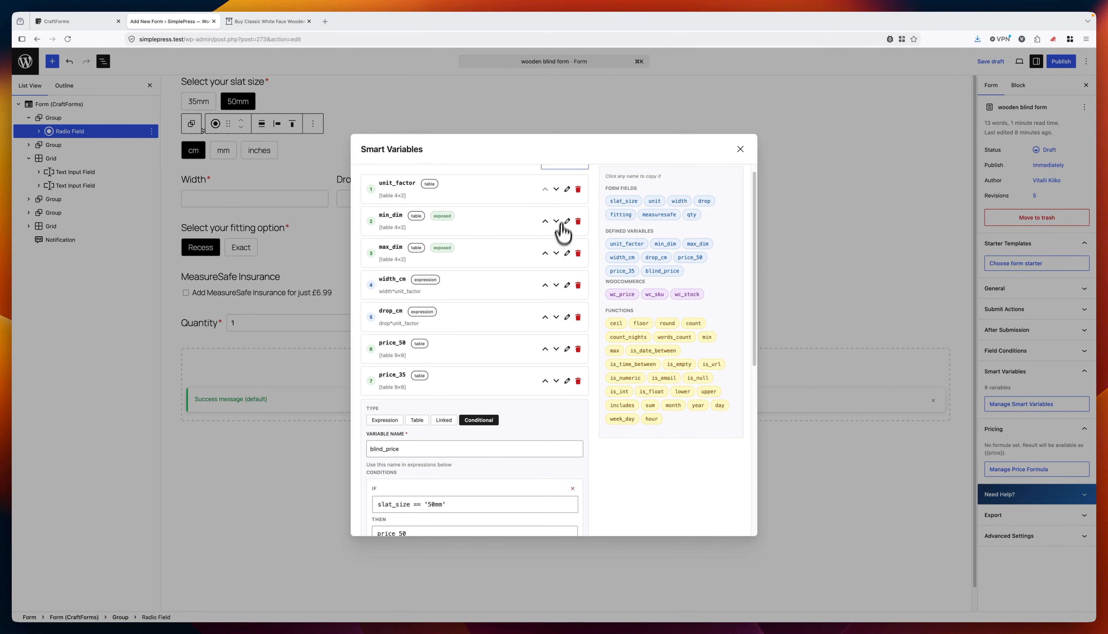
scroll(562, 233, up, 2)
- Start a new smart variable and name it measuresafe_price
click(565, 169)
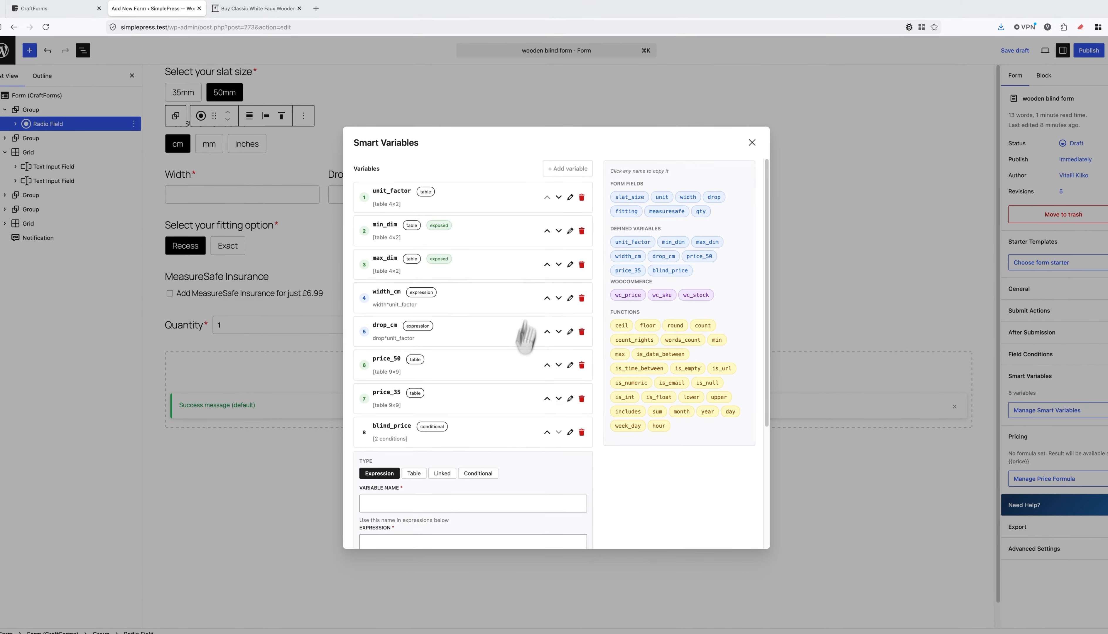
scroll(534, 401, down, 2)
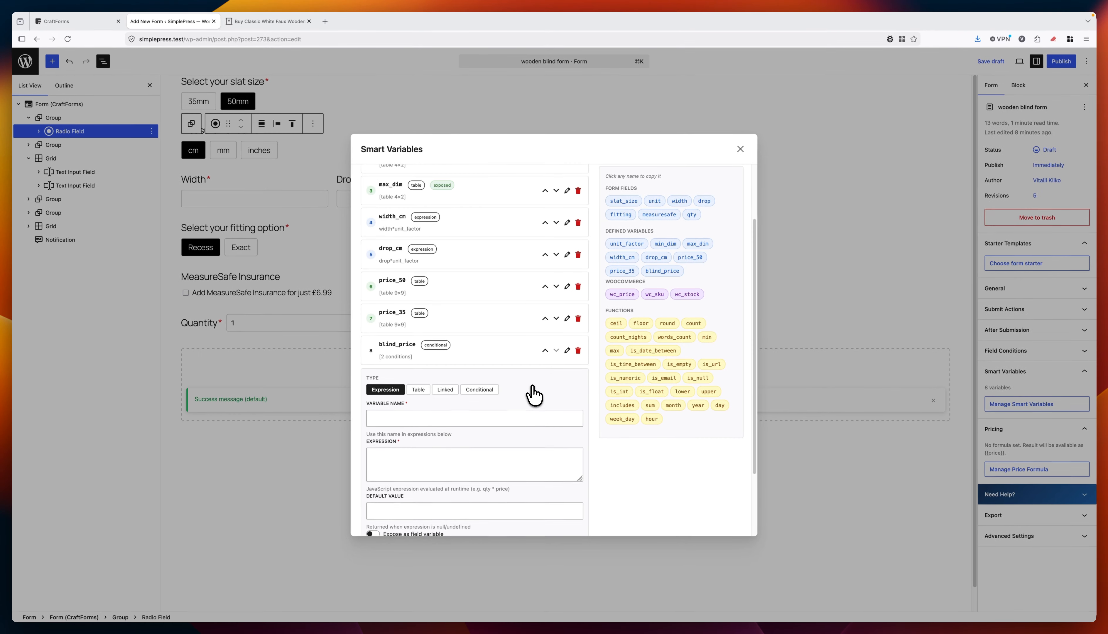
scroll(534, 395, down, 2)
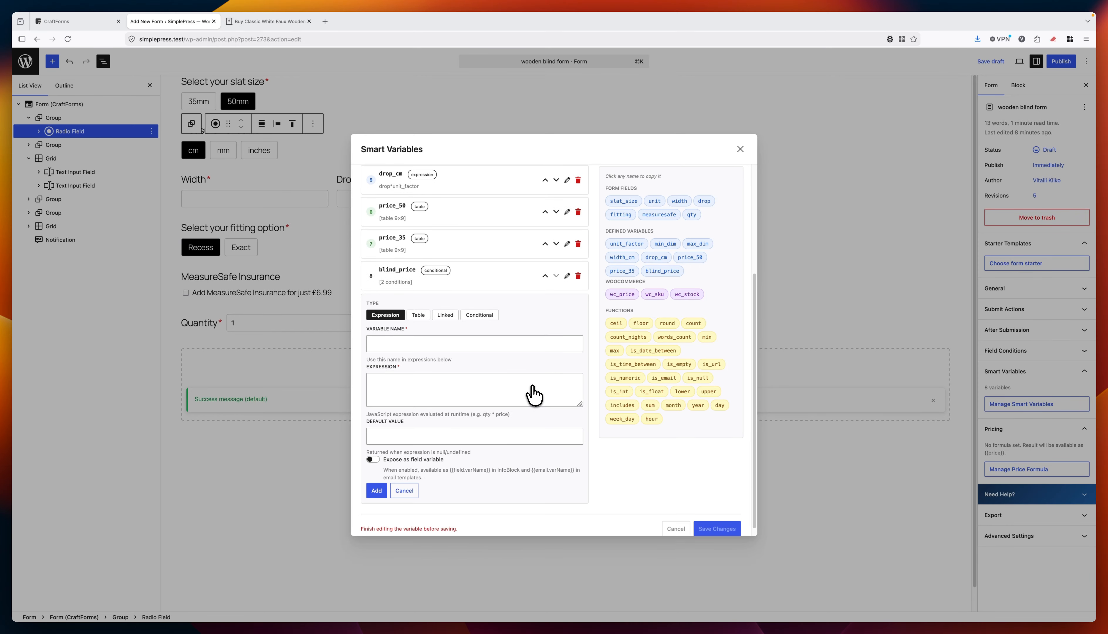
click(449, 345)
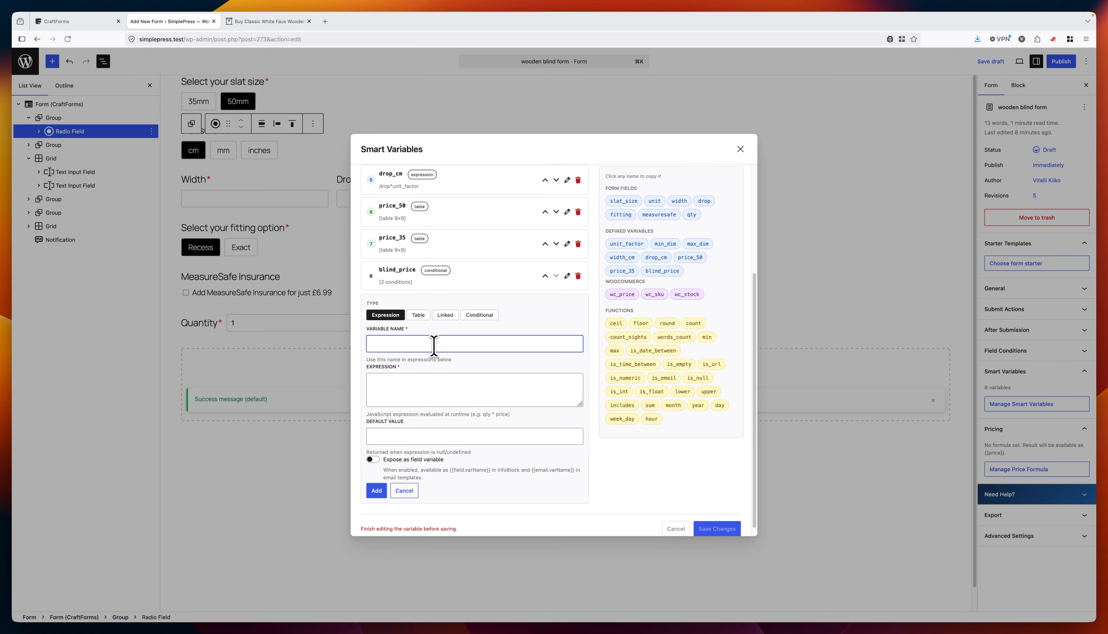
click(659, 214)
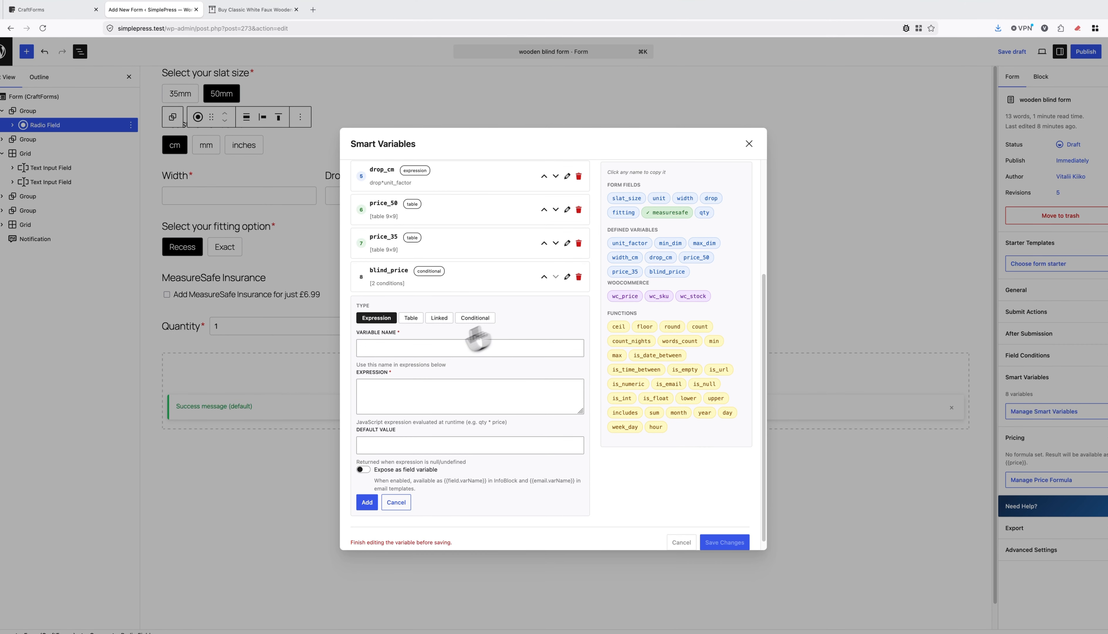
click(426, 347)
text(measuresafe)
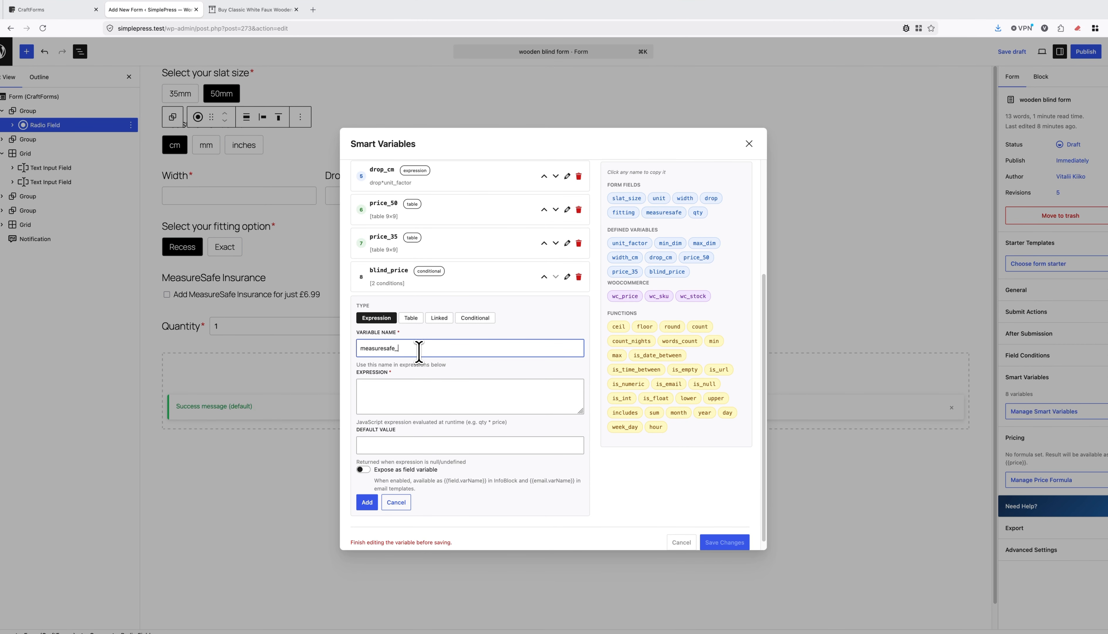
text(_price)
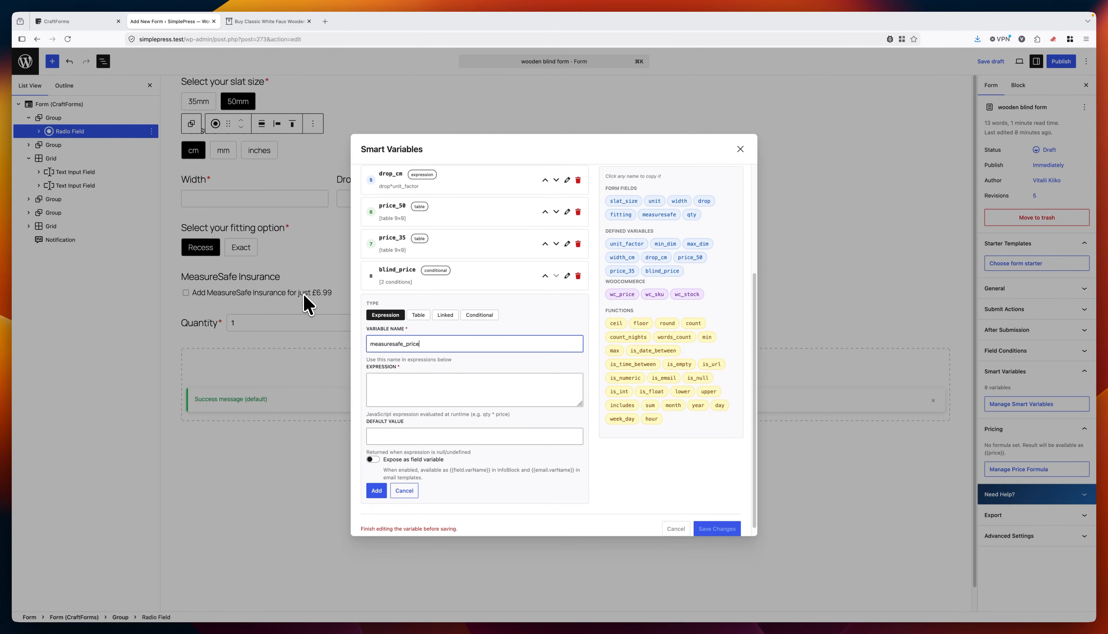
- Make measuresafe_price a linked variable on the MeasureSafe Insurance field with Price as lookup value, add it and save the smart variable changes
click(445, 315)
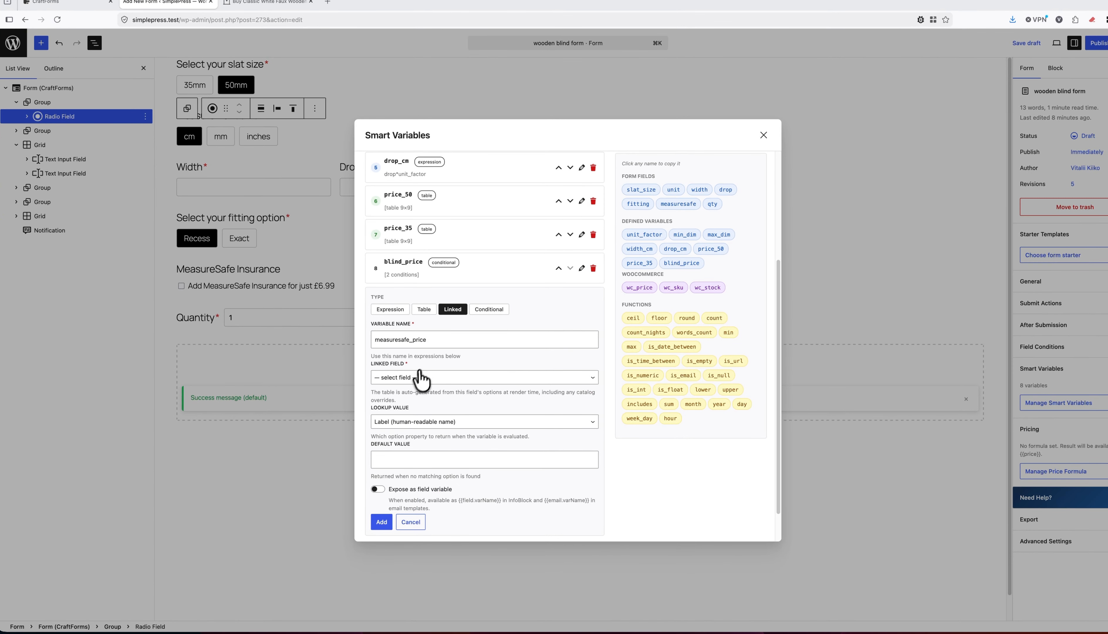
click(421, 377)
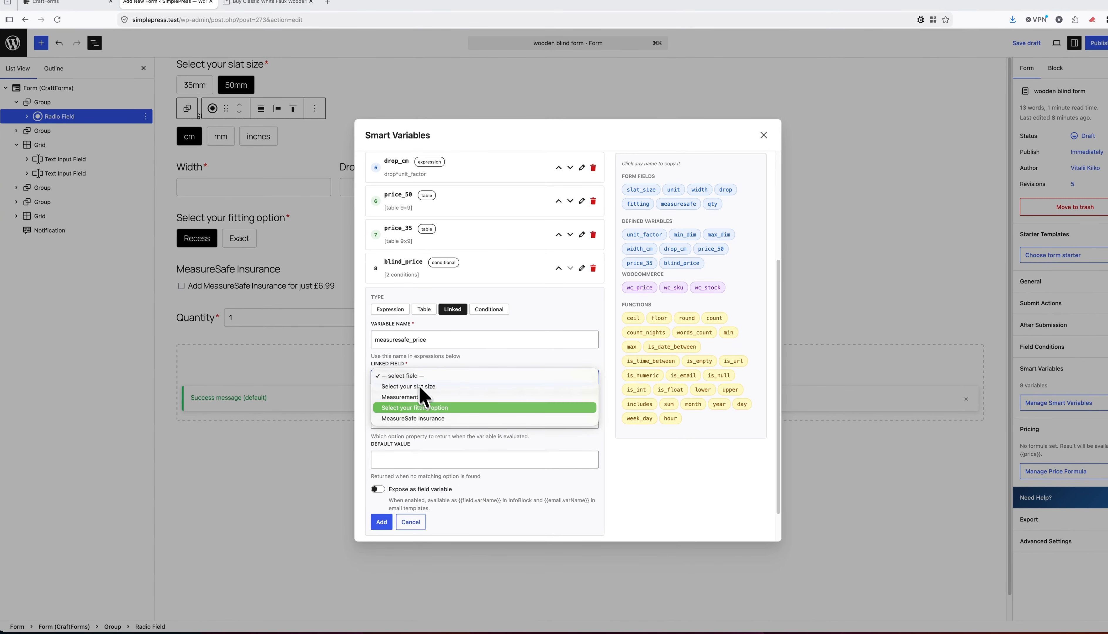
click(443, 419)
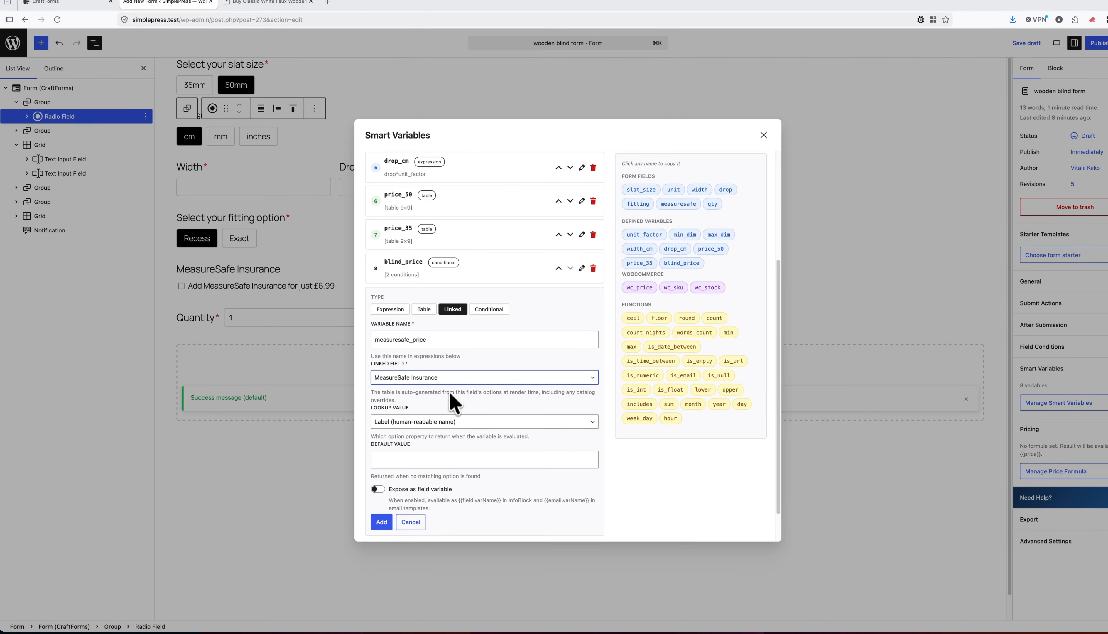
click(441, 421)
click(389, 430)
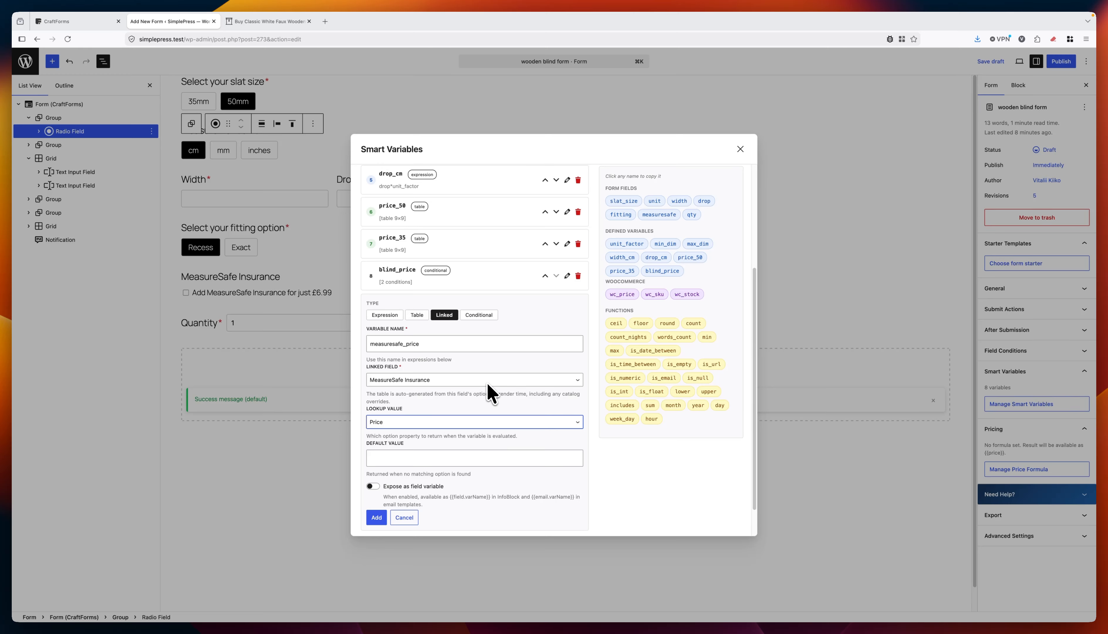
click(377, 518)
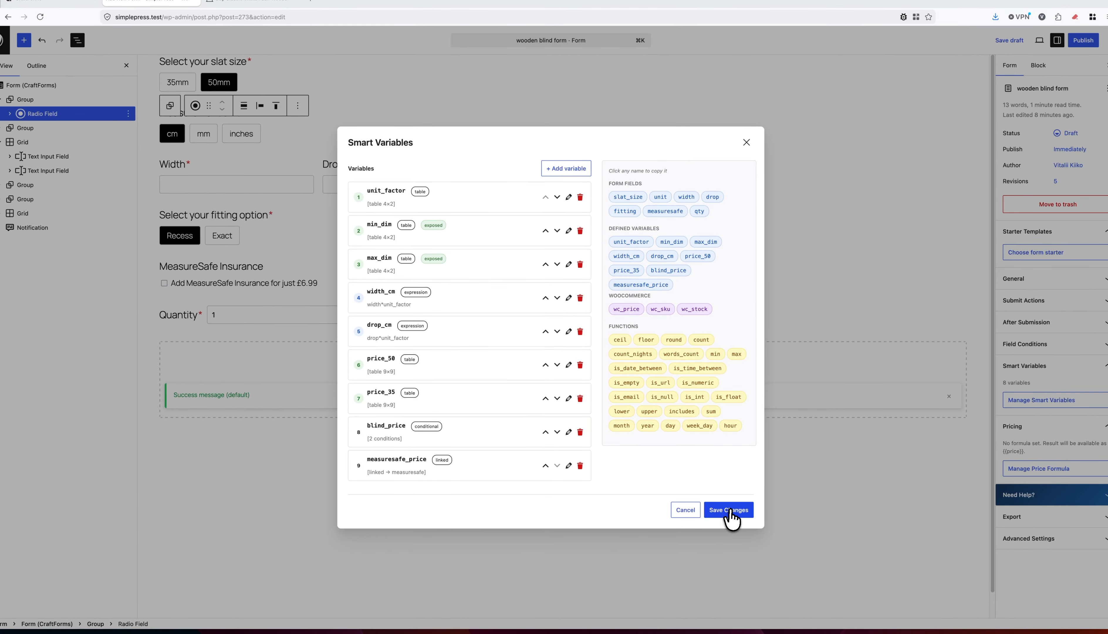
click(725, 517)
- Set the price of the MeasureSafe Insurance checkbox option to 6.99 and save the form draft
click(323, 265)
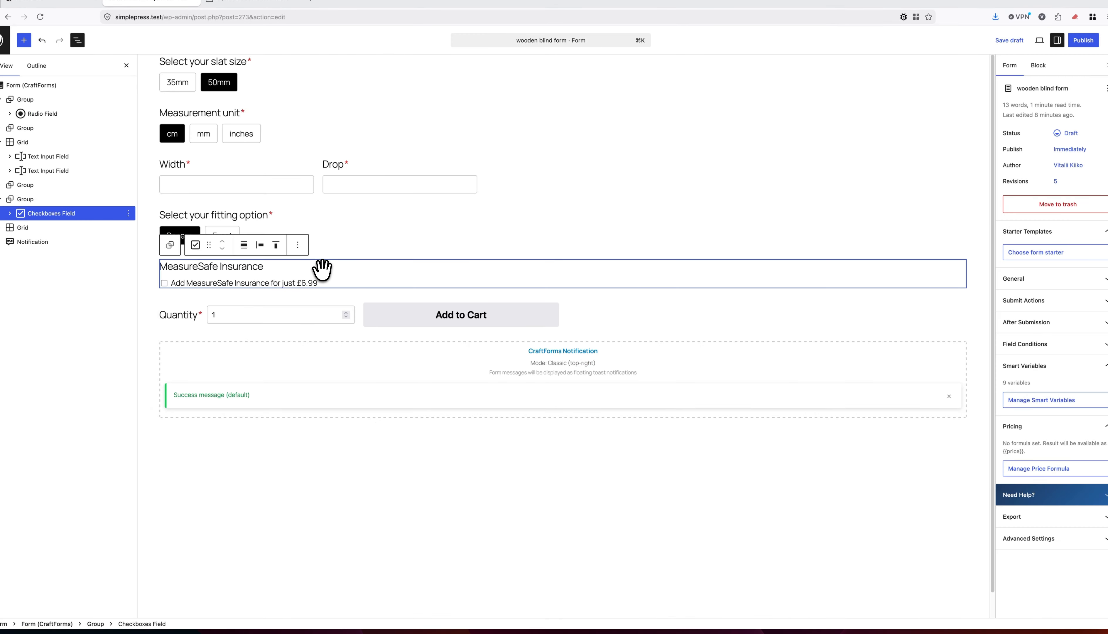
click(1039, 66)
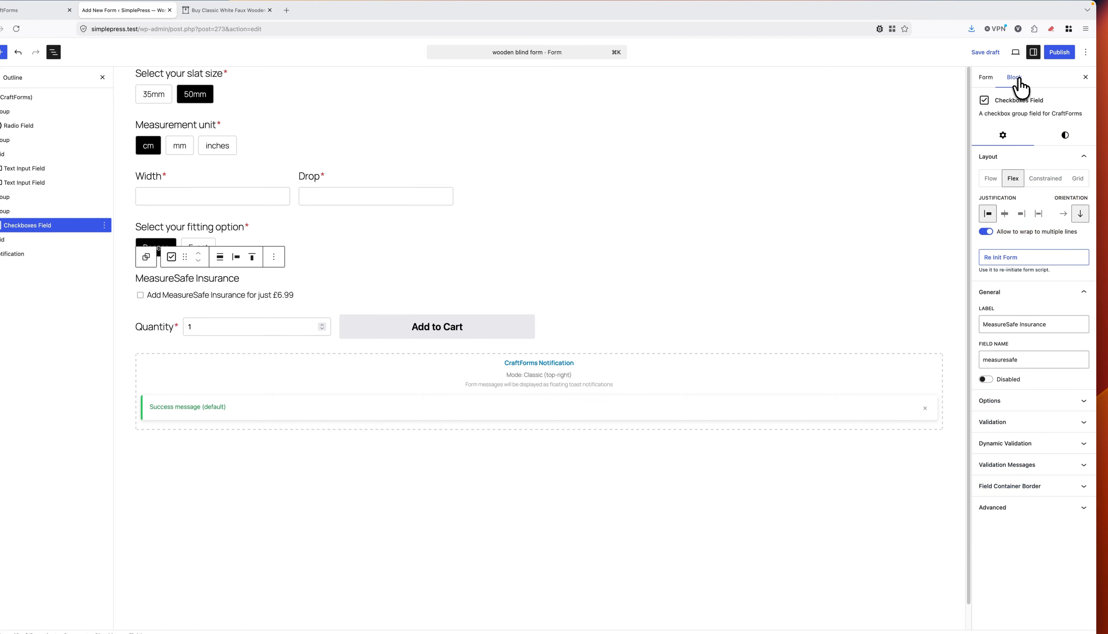
click(1029, 399)
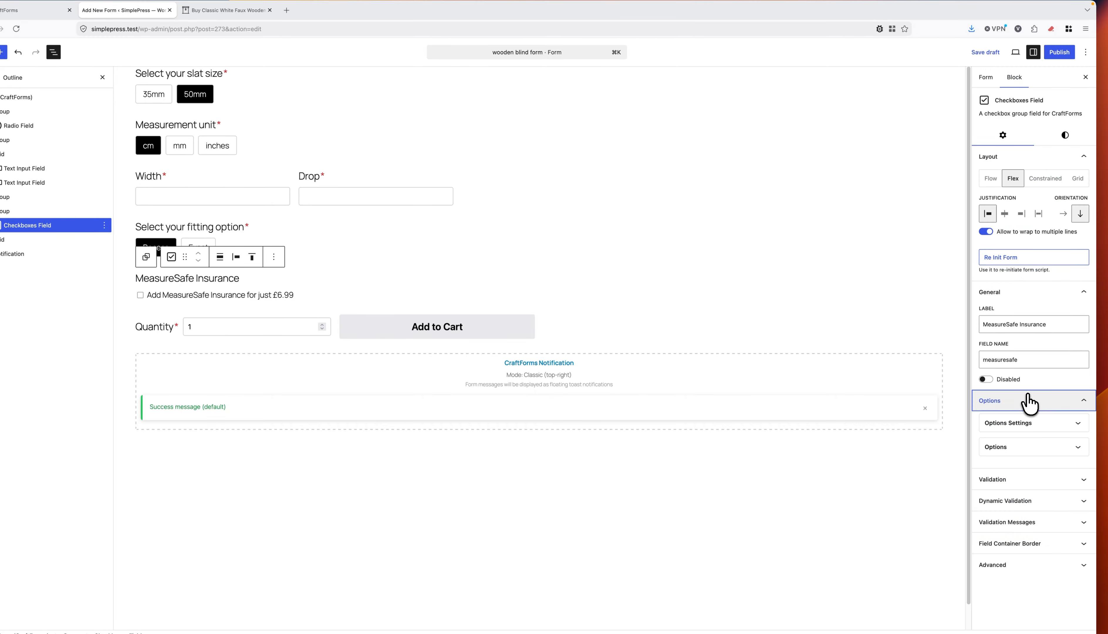
click(1016, 448)
scroll(1018, 450, down, 5)
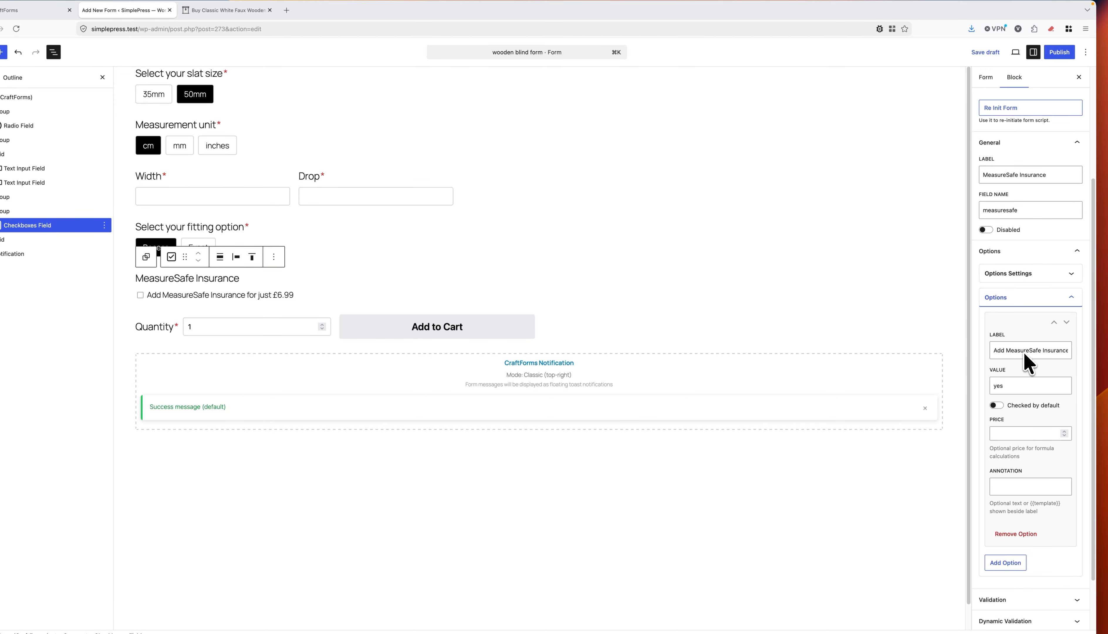
scroll(1036, 412, down, 1)
click(1004, 398)
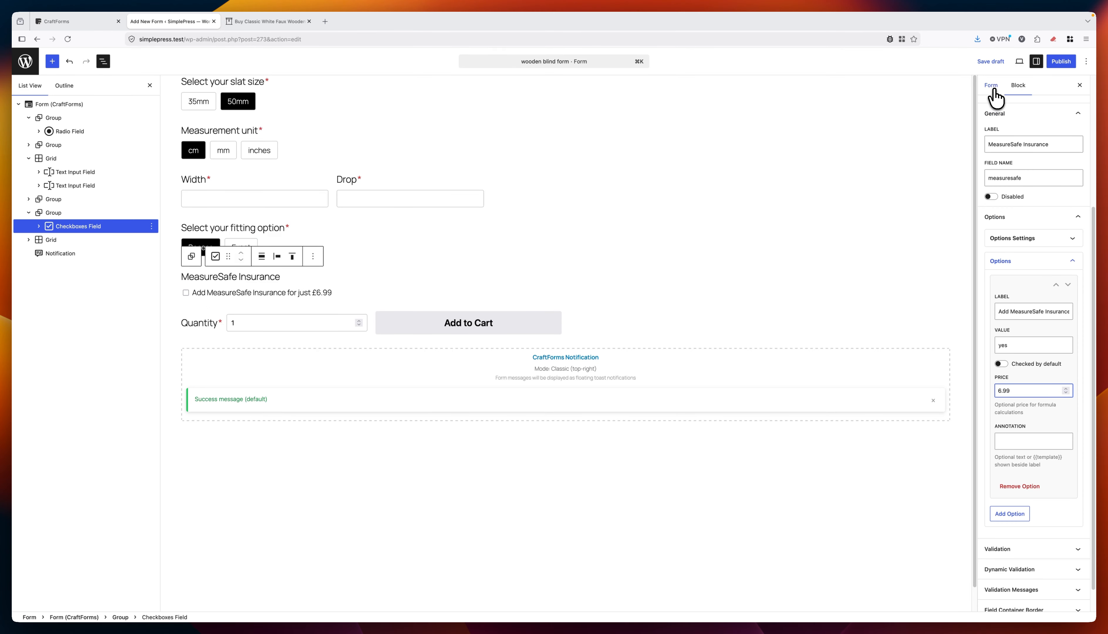
click(992, 87)
click(991, 61)
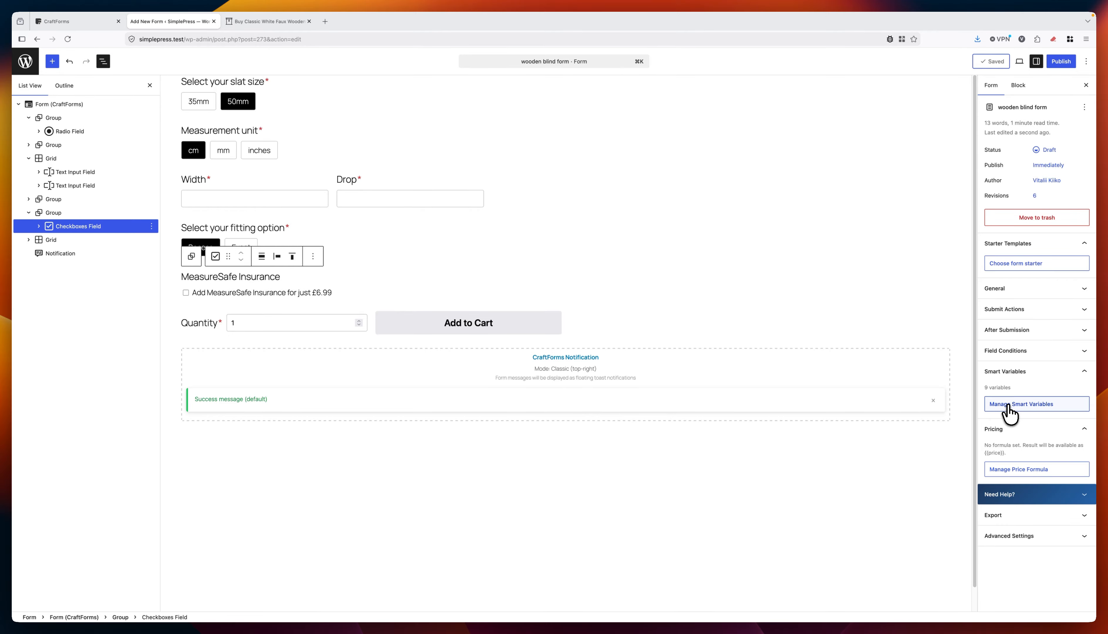
- Start a new smart variable named measuresafe_msg and set its type to Conditional
click(1009, 403)
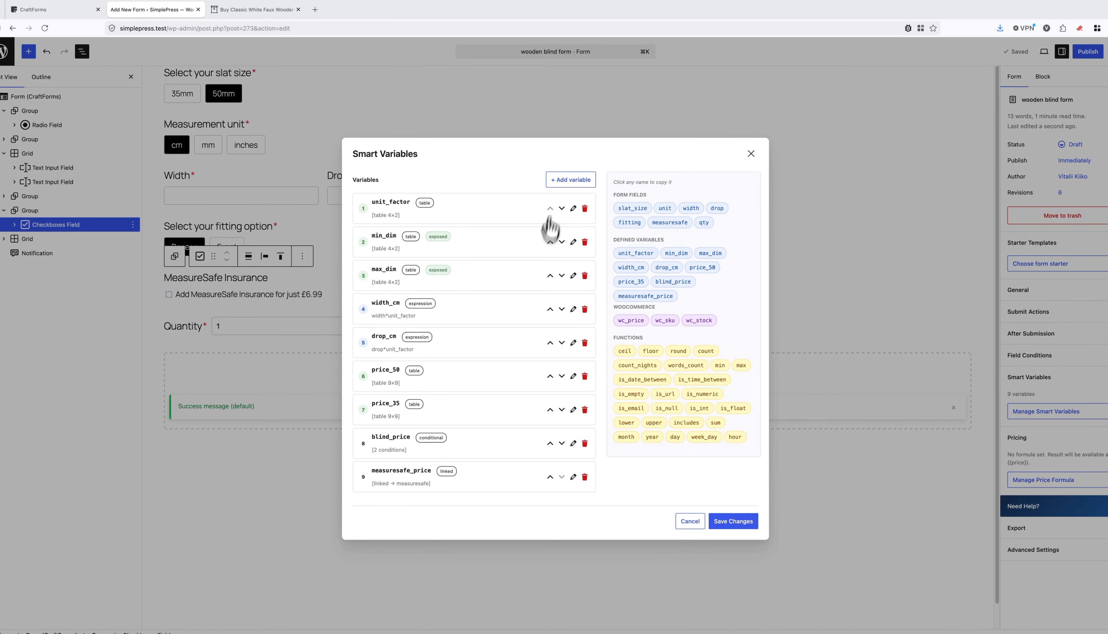
click(569, 180)
scroll(503, 369, down, 5)
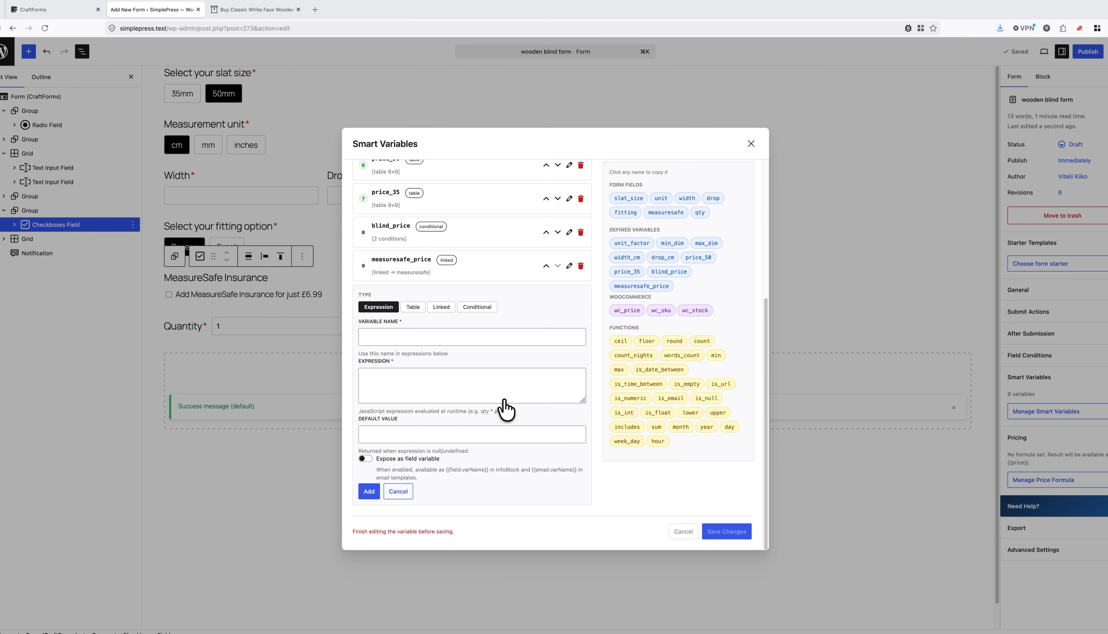
click(430, 337)
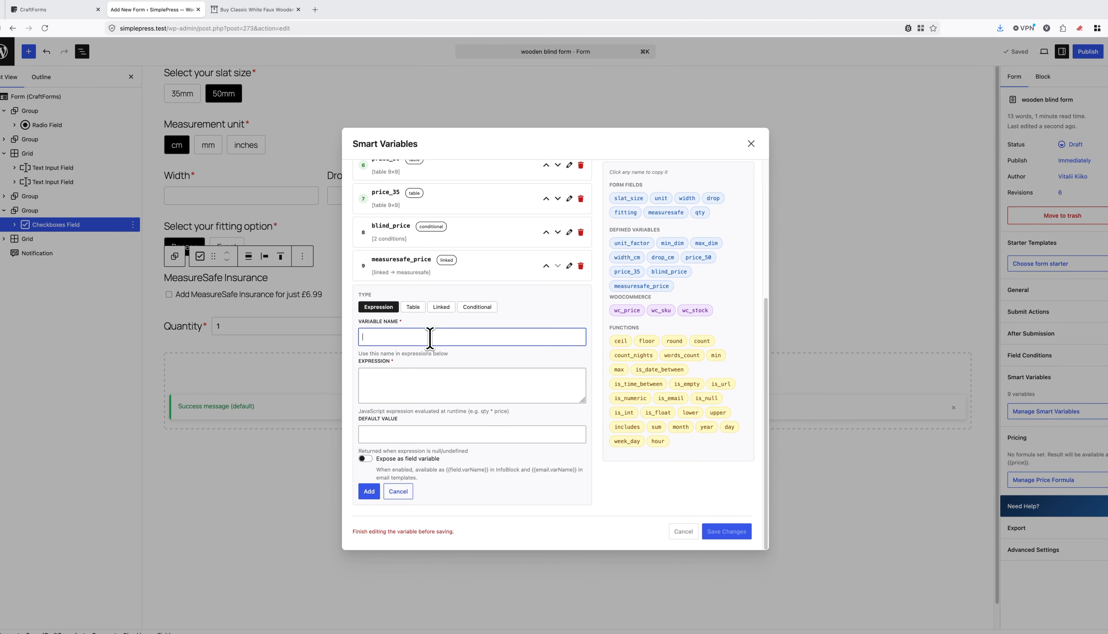
click(653, 288)
click(428, 342)
text(measuresafe_price)
text(msg)
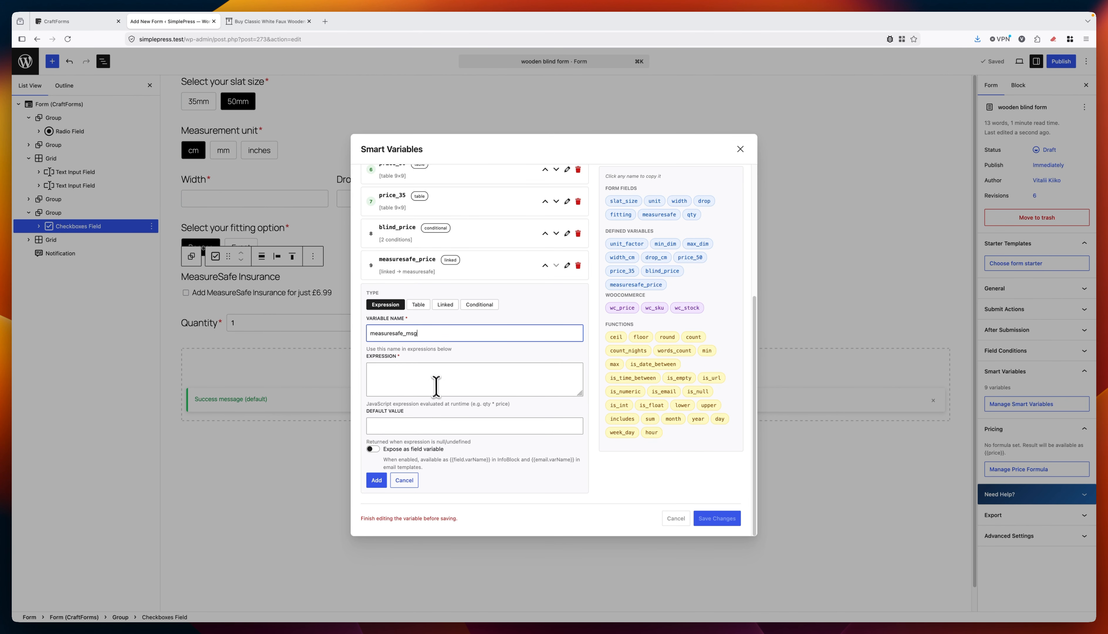
click(443, 385)
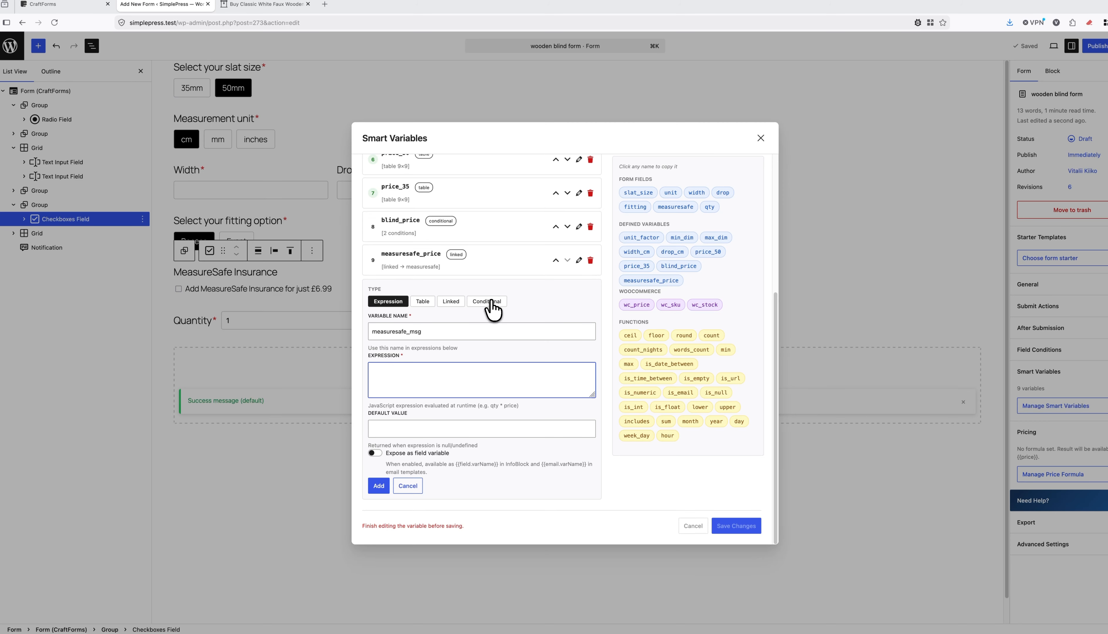
click(488, 301)
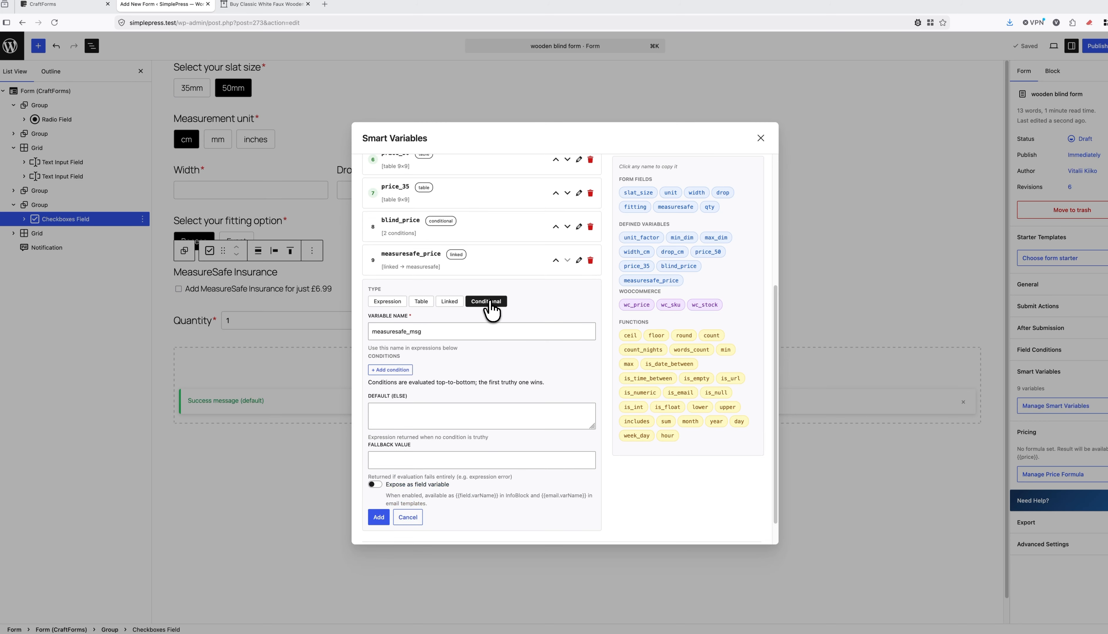
- Add a condition to measuresafe_msg with the IF expression 'yes' in measuresafe
click(398, 370)
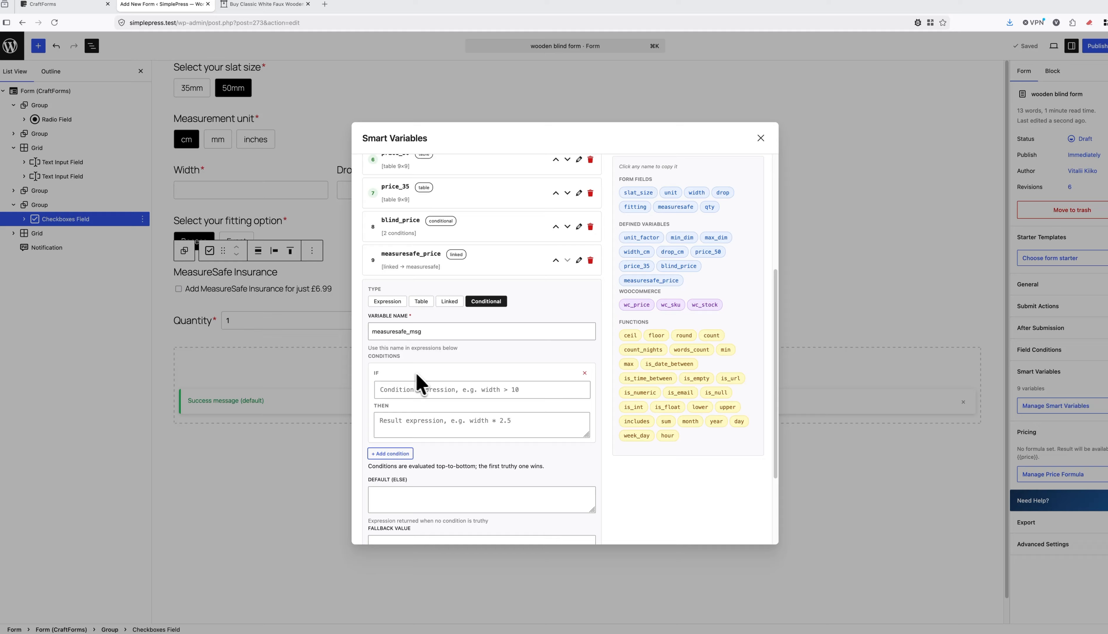
click(470, 390)
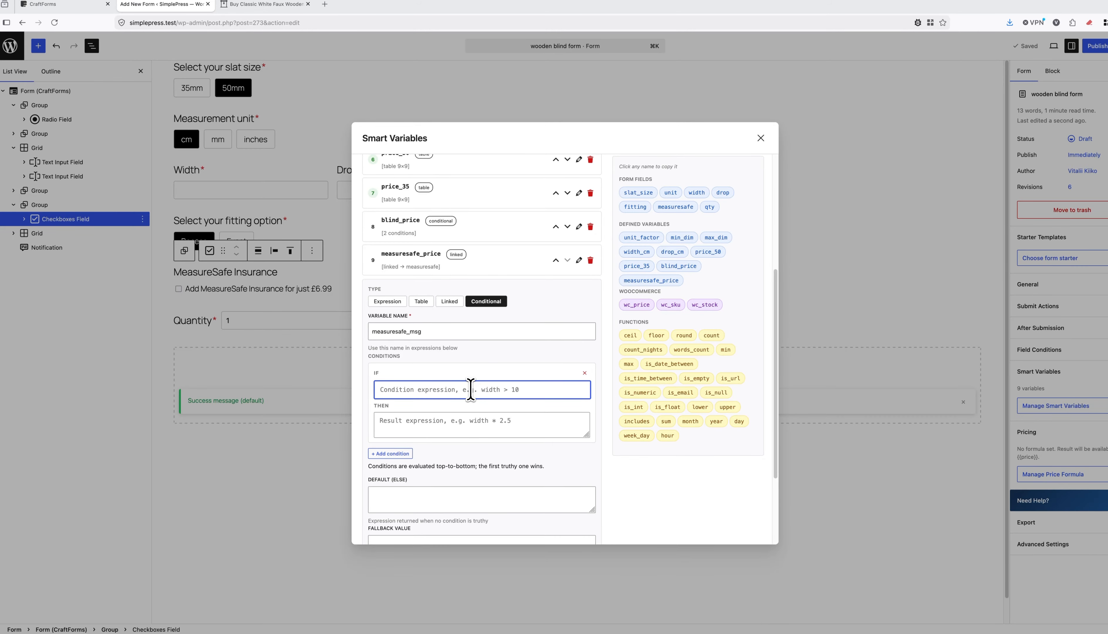
text('yes' in)
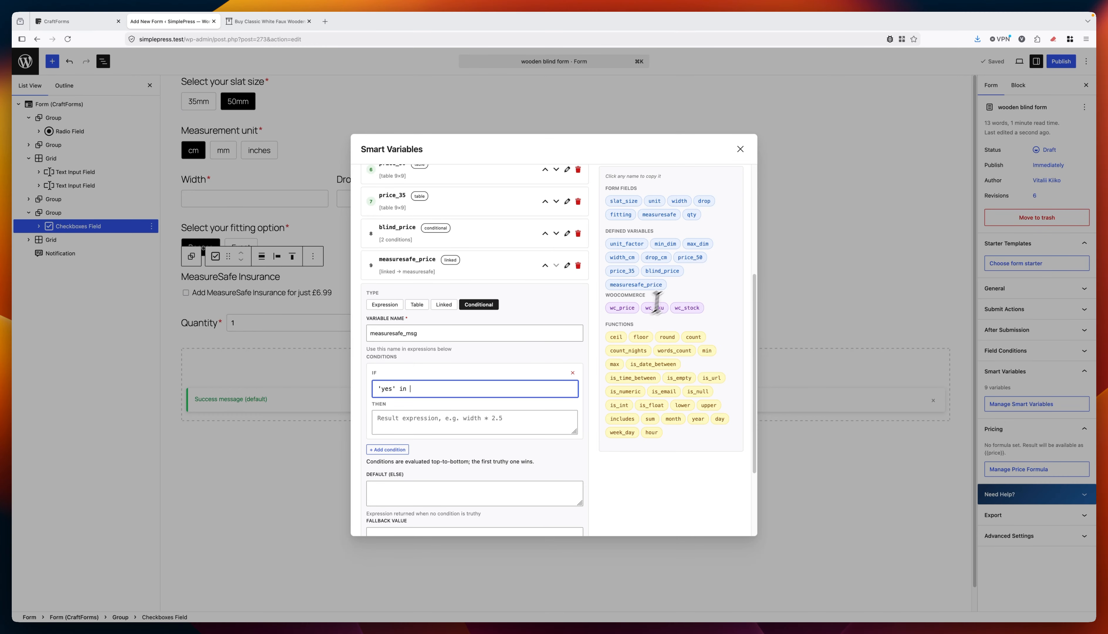
click(668, 214)
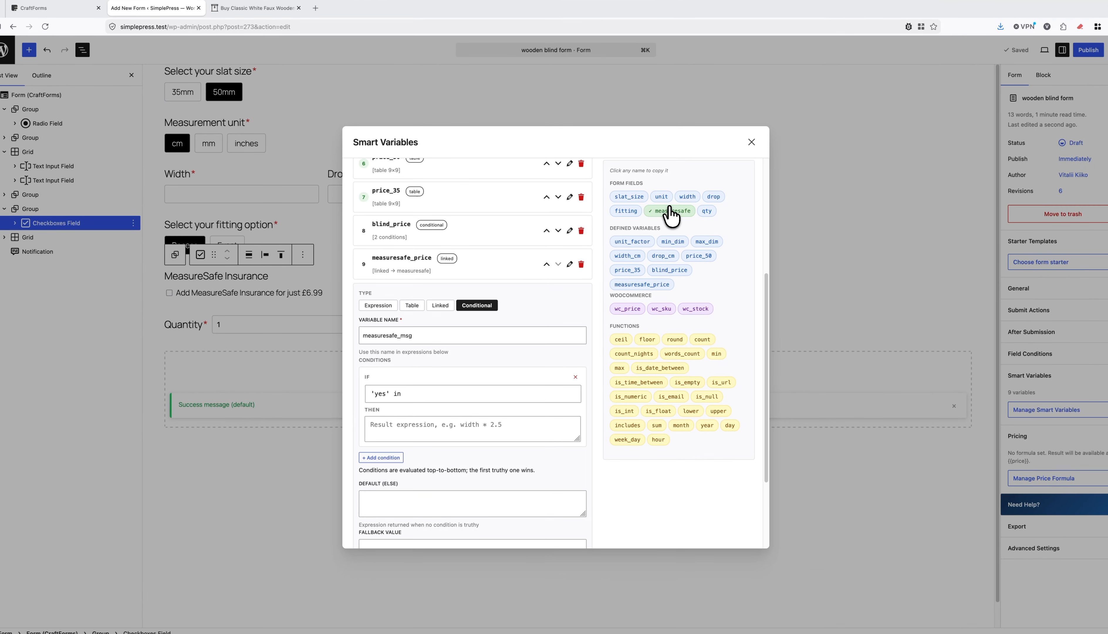
click(460, 392)
text(measuresafe)
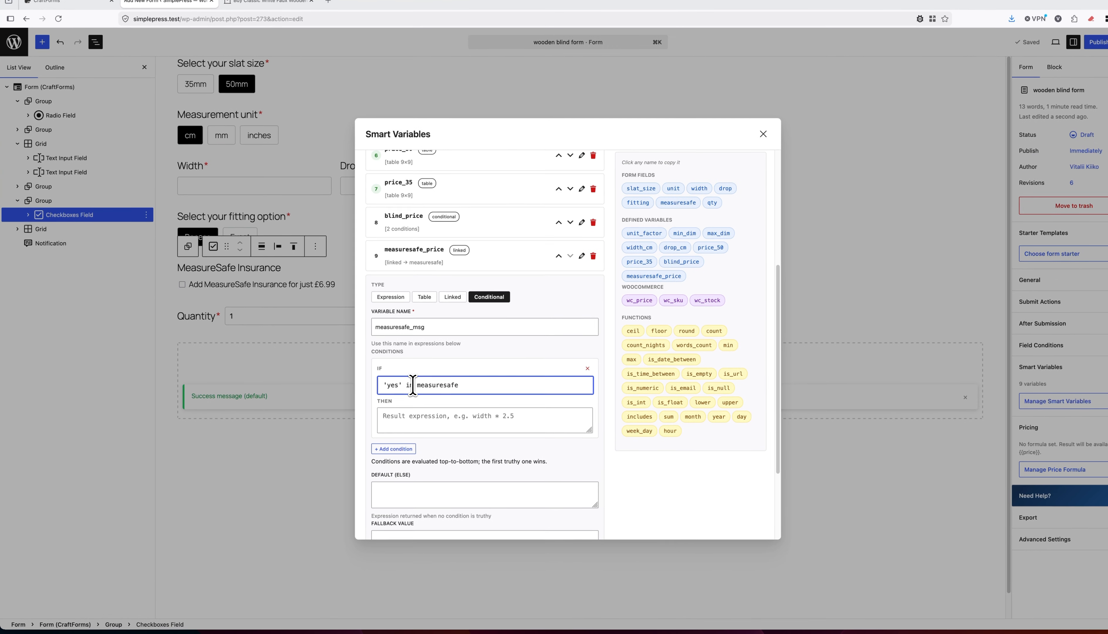
- Try the == operator in the measuresafe_msg condition, then restore the in operator
double_click(409, 385)
text(==)
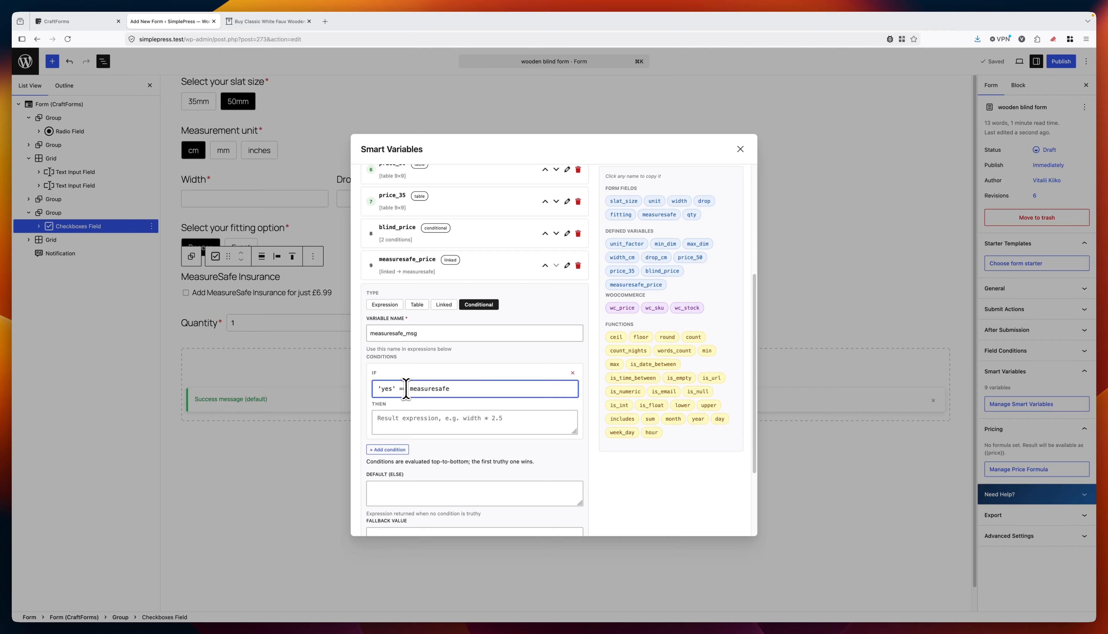
key(BackSpace)
key(BackSpace)
text(in)
- Copy the unchecked insurance label from the Blinds4You product page into measuresafe_msg's default result: Add MeasureSafe Insurance for just £6.99
click(445, 417)
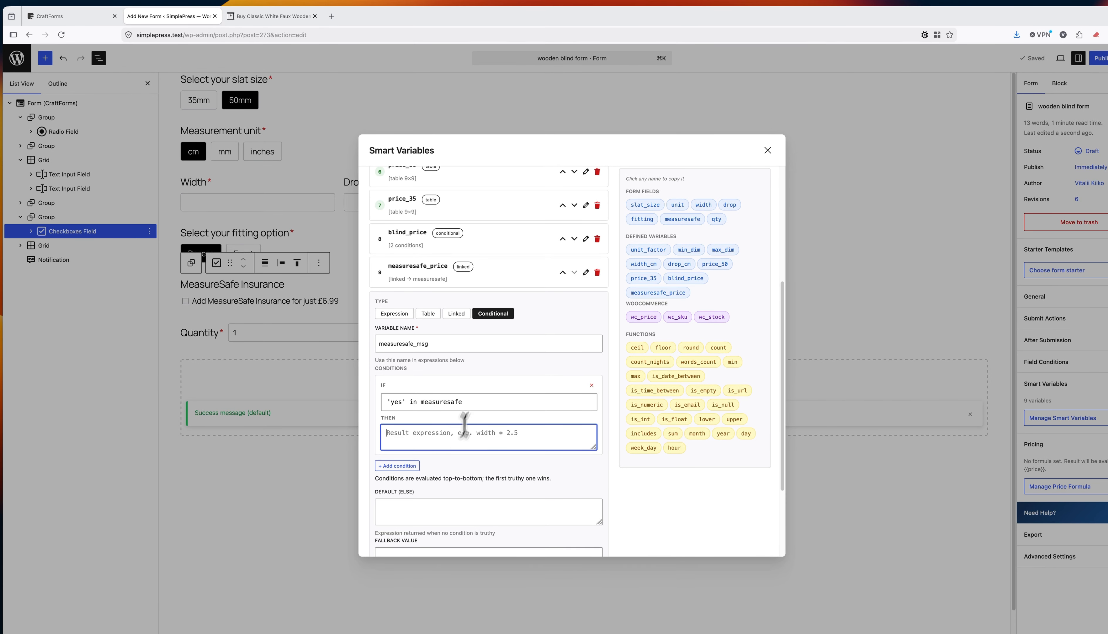
mouse_move(240, 20)
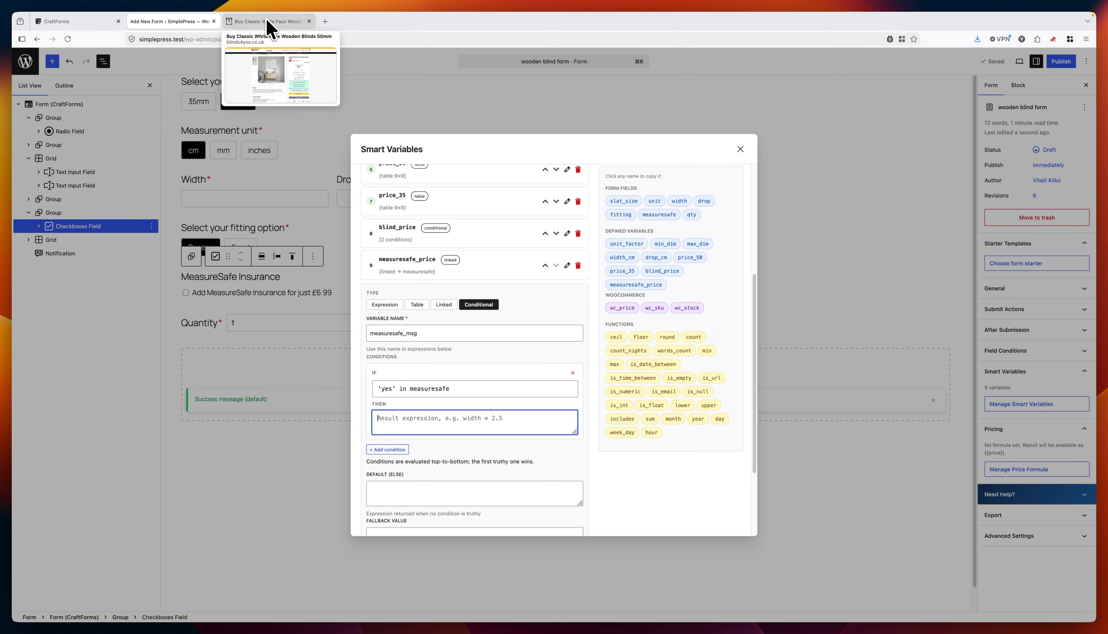
click(267, 23)
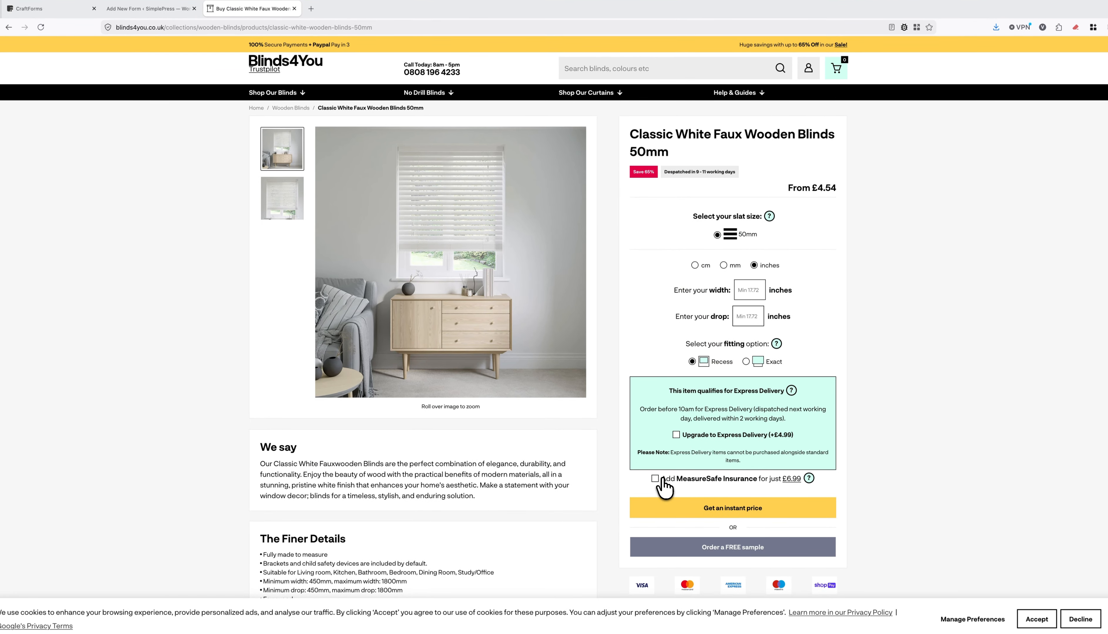
drag(661, 479, 799, 480)
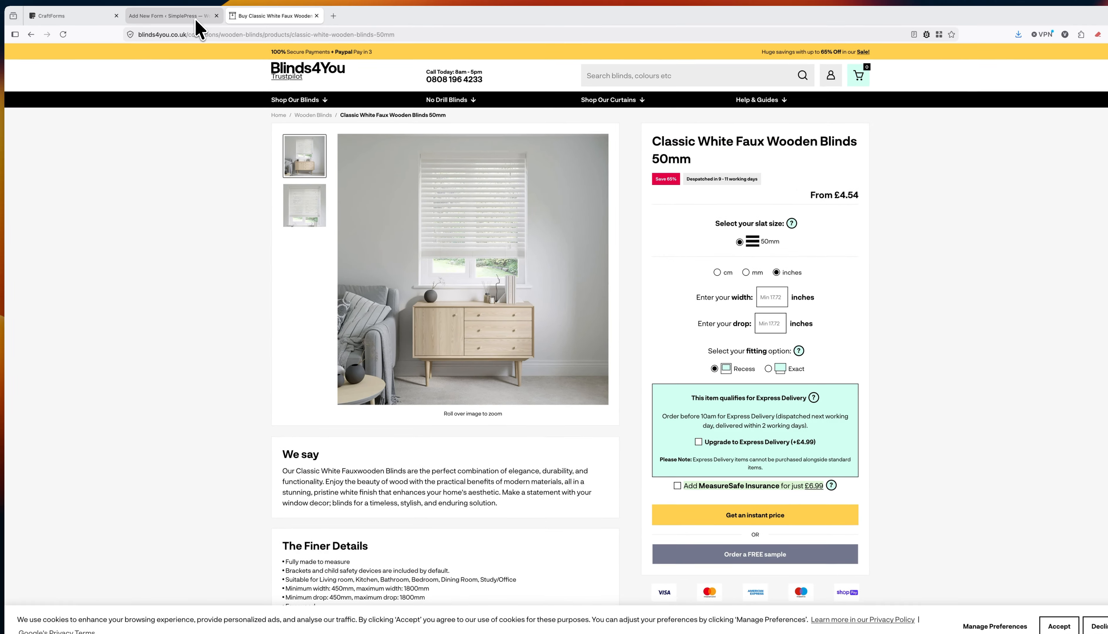
click(167, 8)
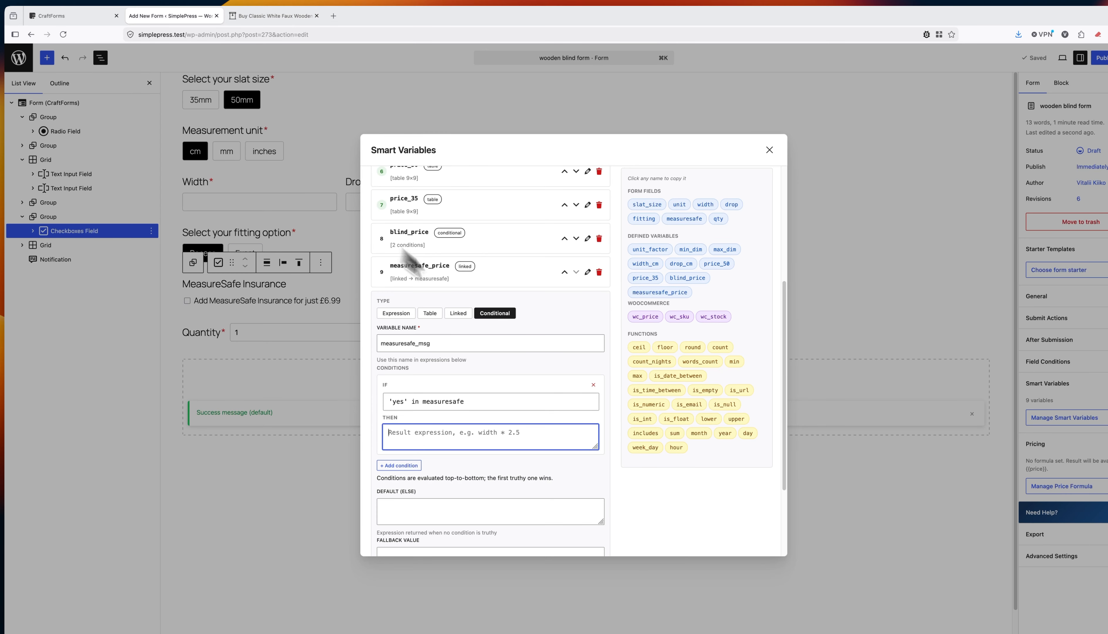
scroll(535, 378, down, 2)
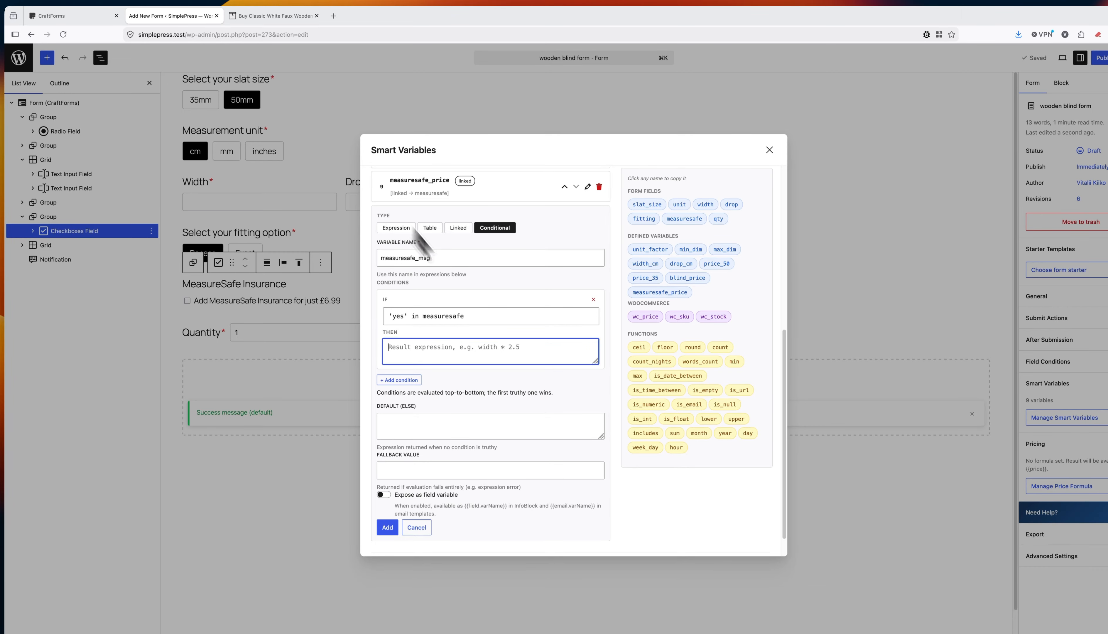
click(455, 427)
text(Add MeasureSafe Insurance for just £6.99)
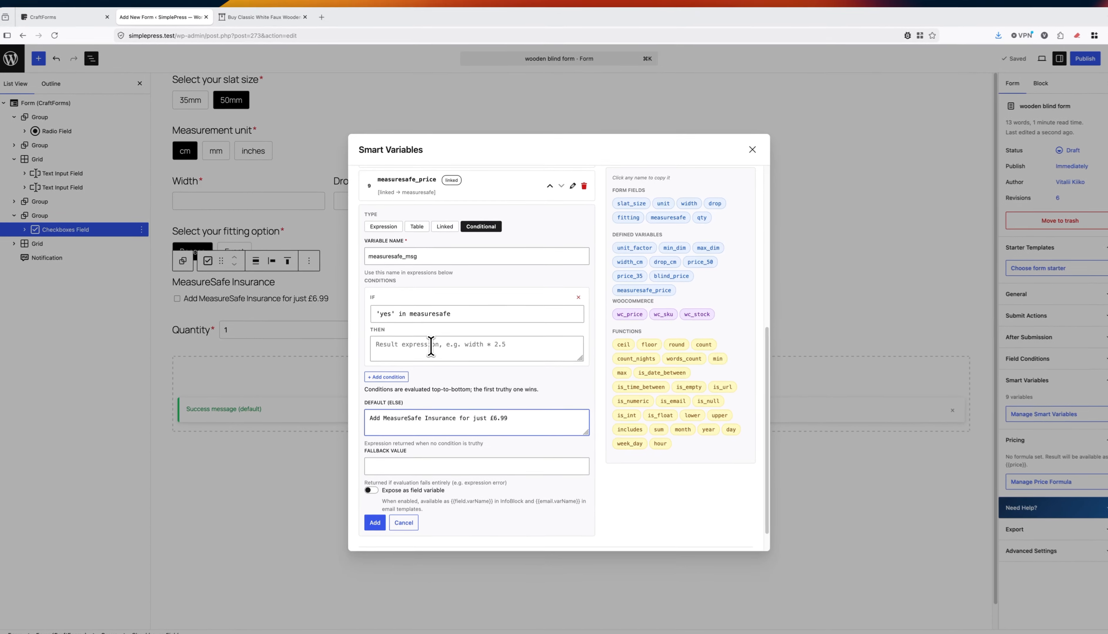
- Copy the checked insurance label from the Blinds4You page into the condition's THEN result: You've applied MeasureSafe Insurance
click(431, 346)
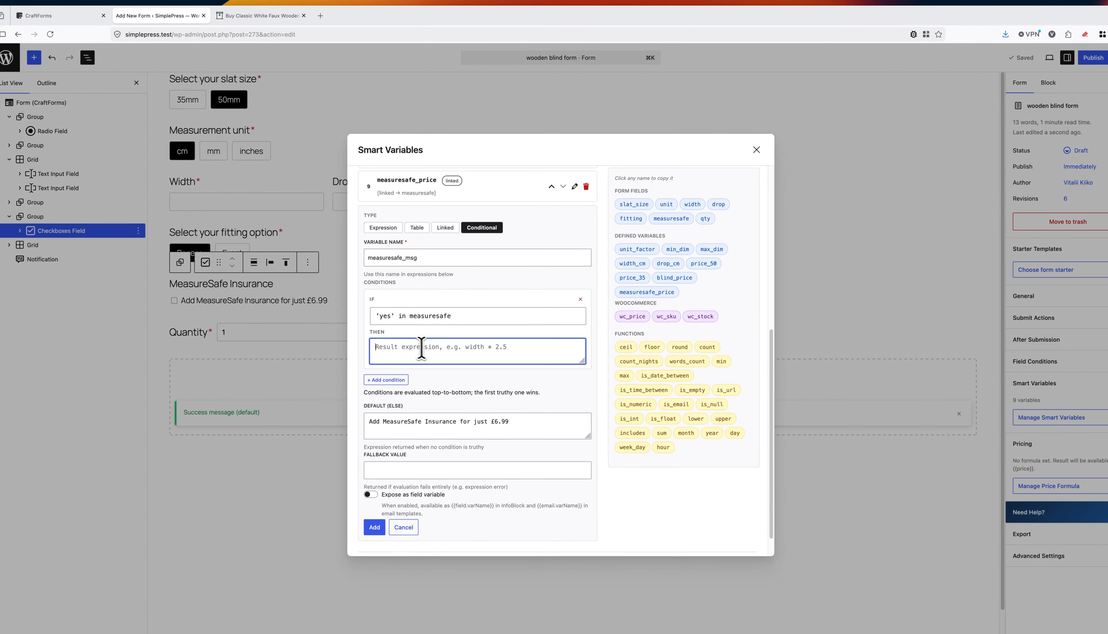
click(263, 16)
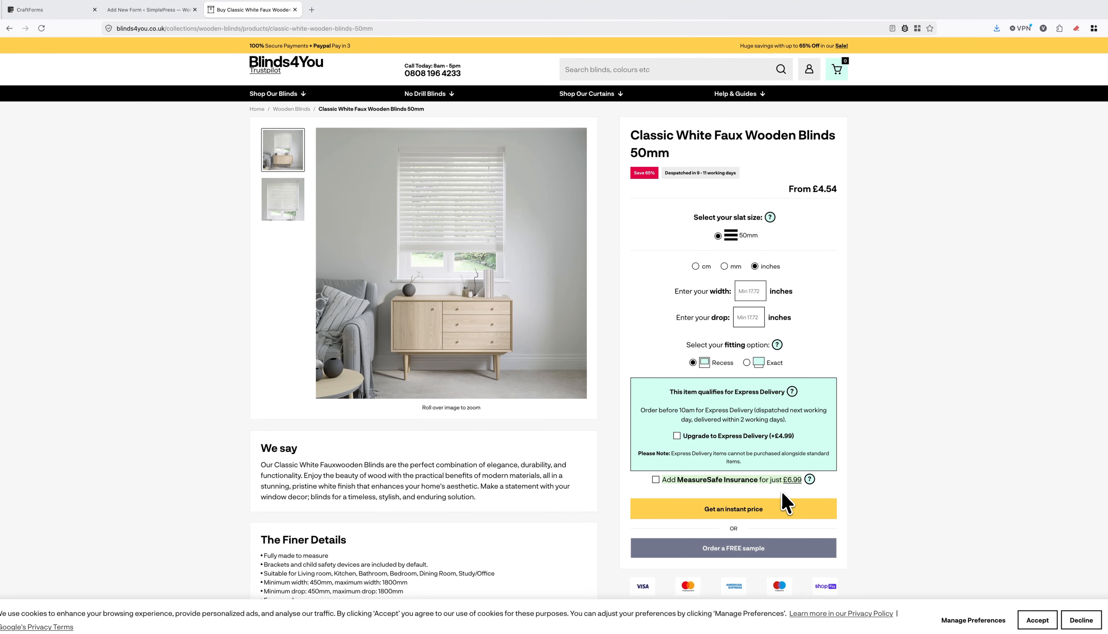
click(713, 480)
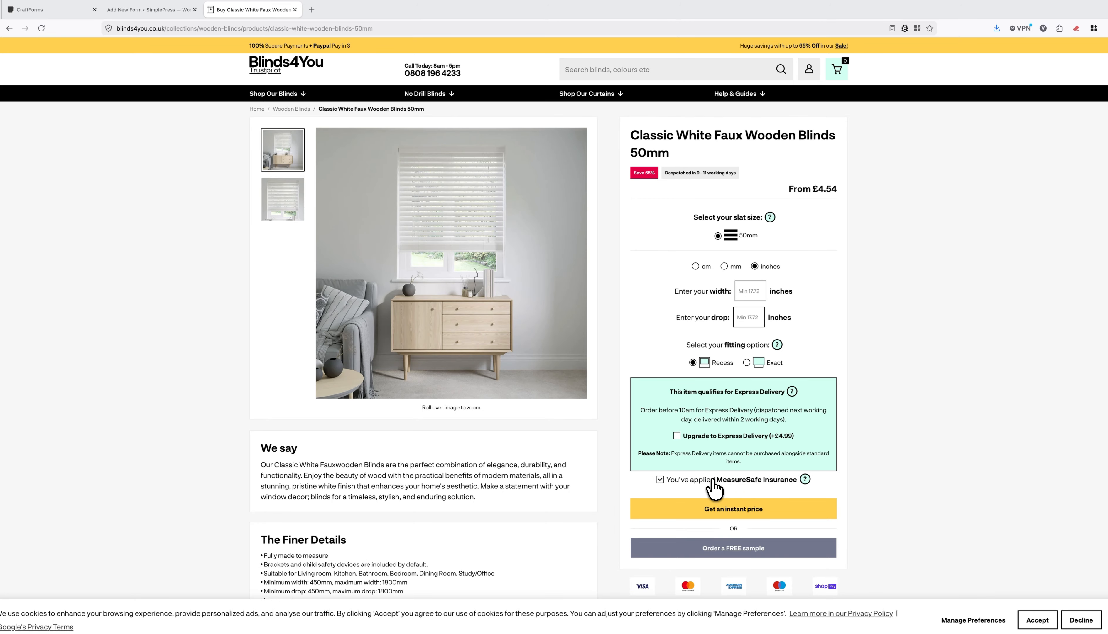
click(713, 480)
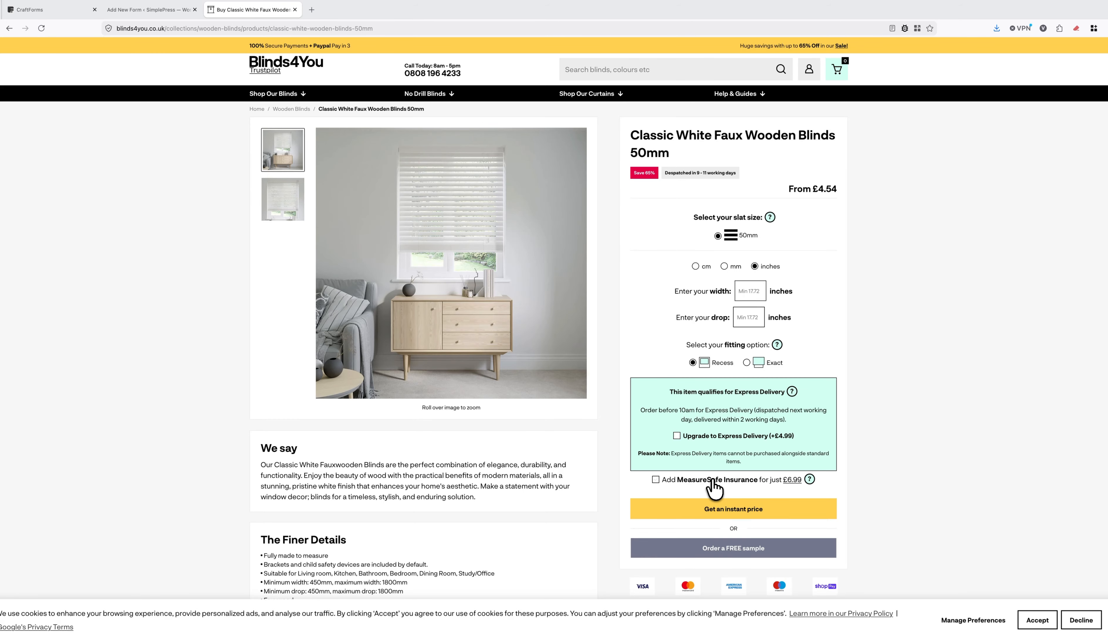
click(712, 480)
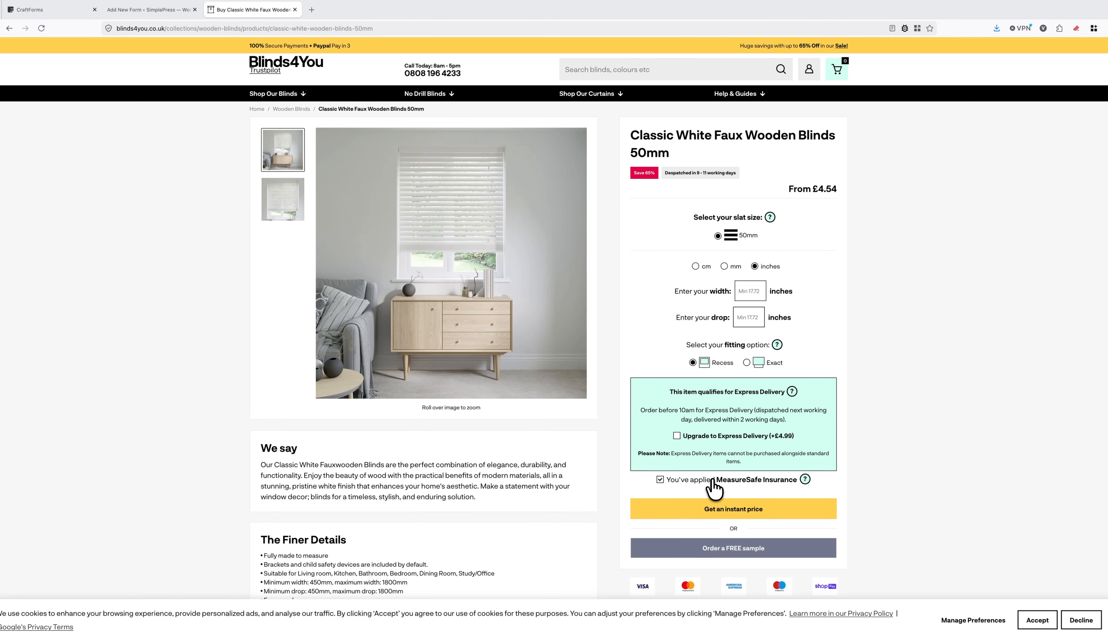
drag(666, 480, 796, 481)
key(super+c)
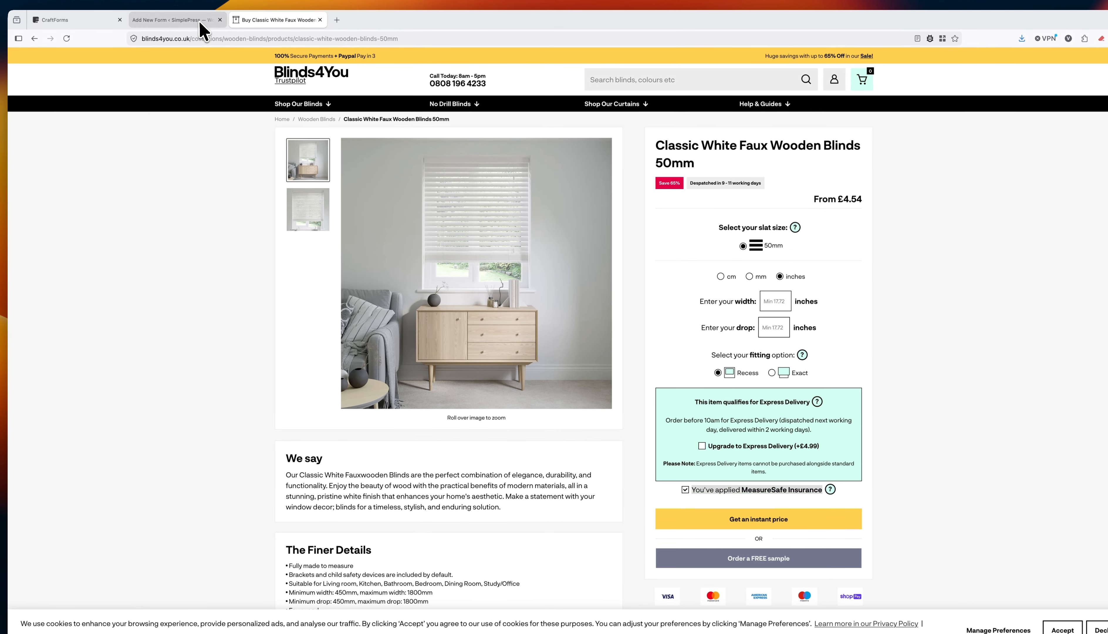
click(174, 13)
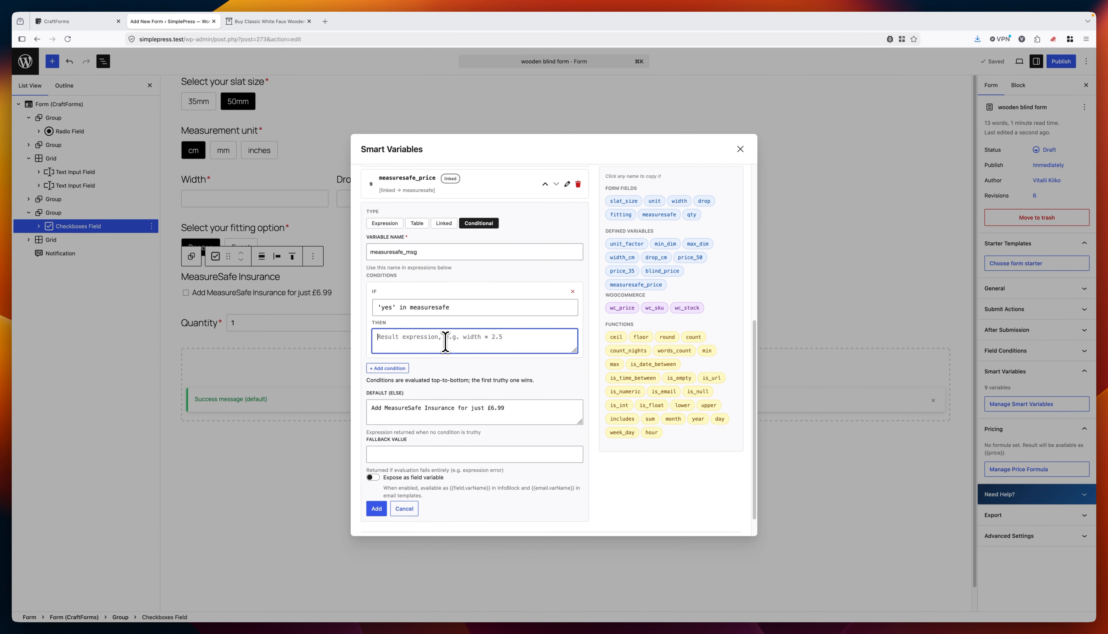
key(super+v)
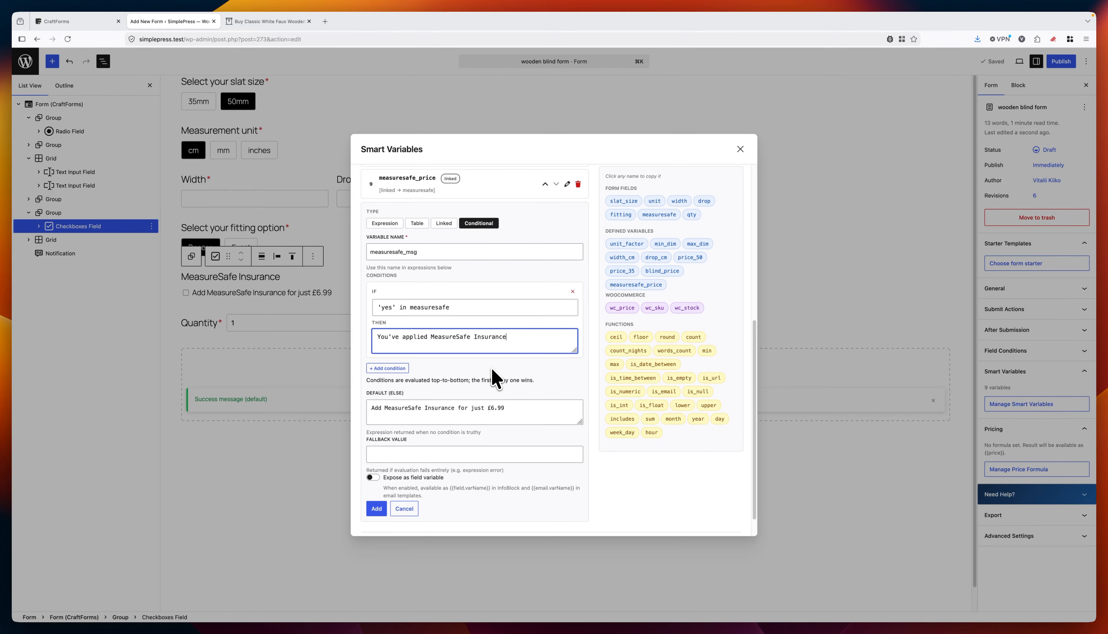
- Expose measuresafe_msg as a field variable, add it to the list and save the smart variable changes
click(373, 478)
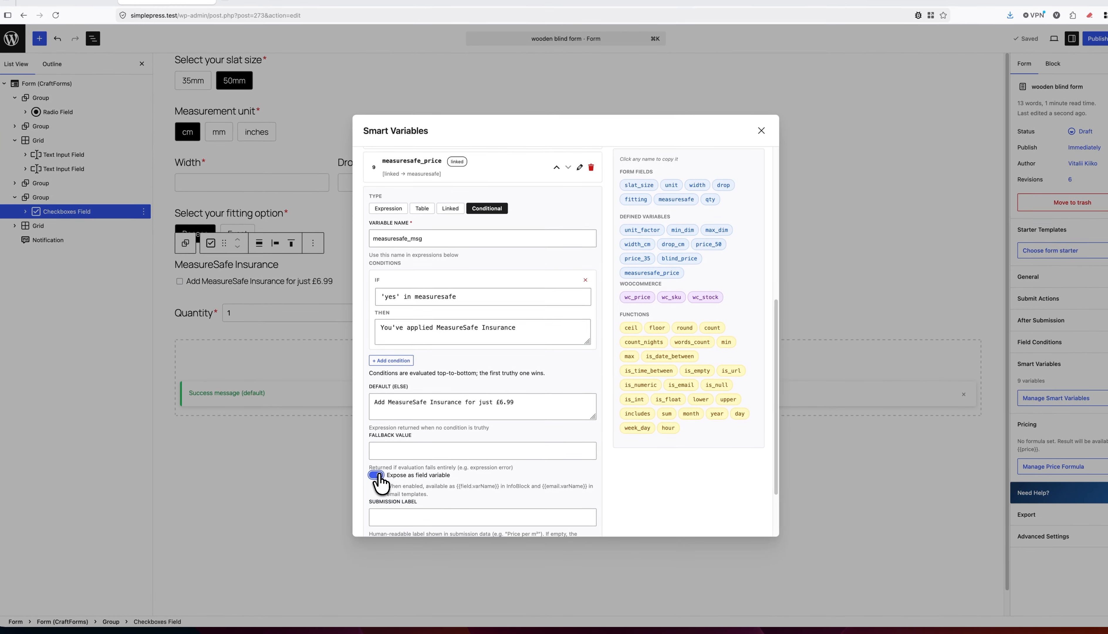
scroll(492, 474, down, 3)
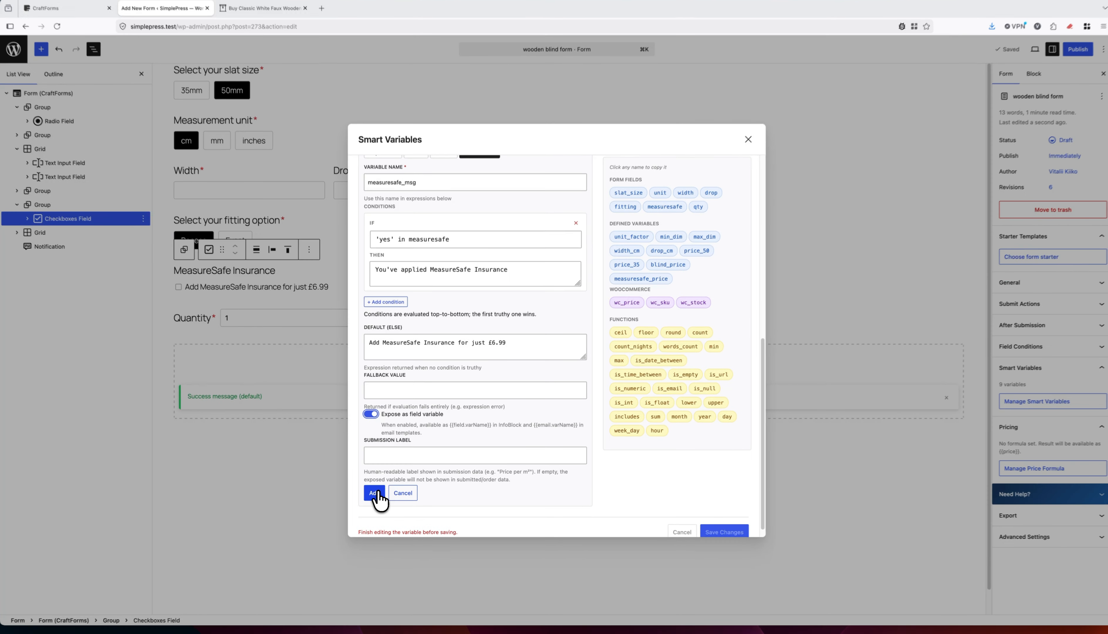
click(374, 493)
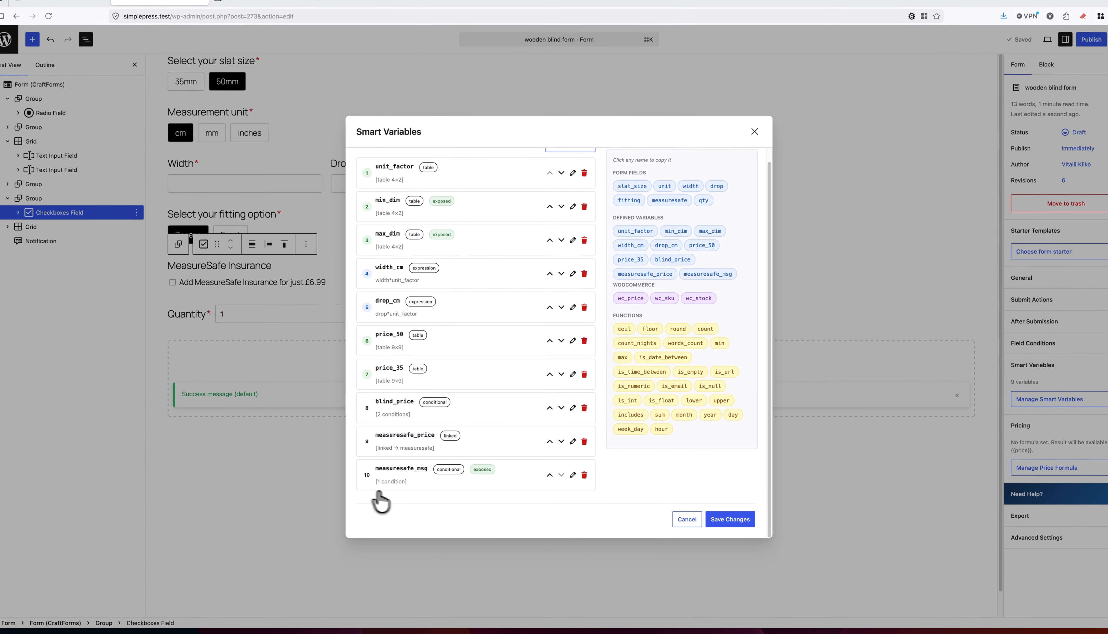
click(730, 522)
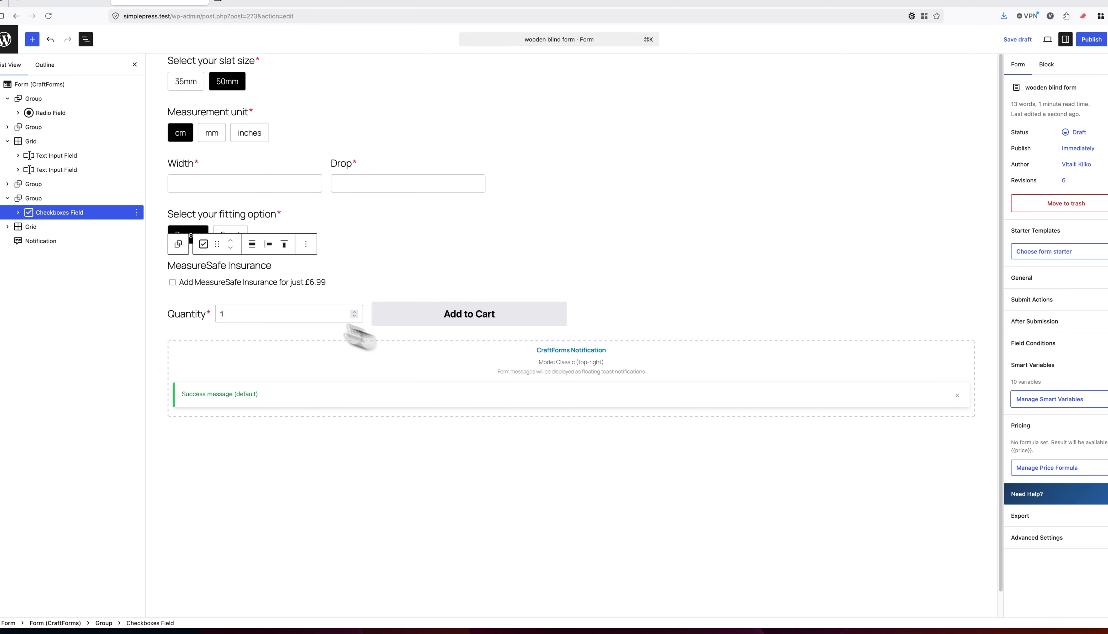
- Replace the MeasureSafe checkbox option's label with the variable {{field.measuresafe_msg}} and save the draft
click(300, 283)
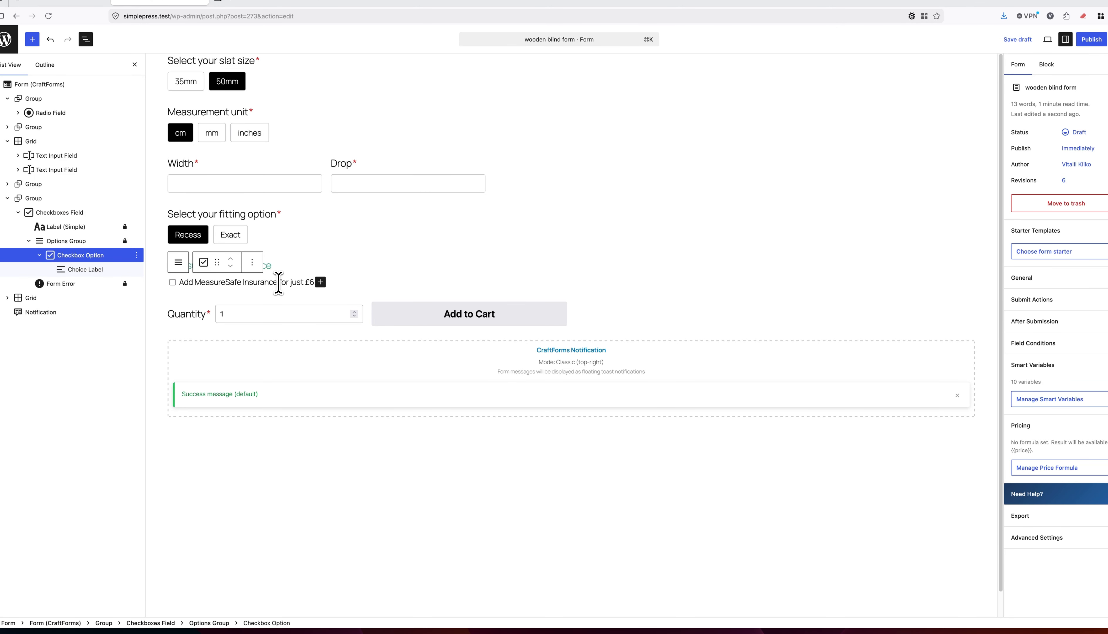
drag(303, 282, 199, 284)
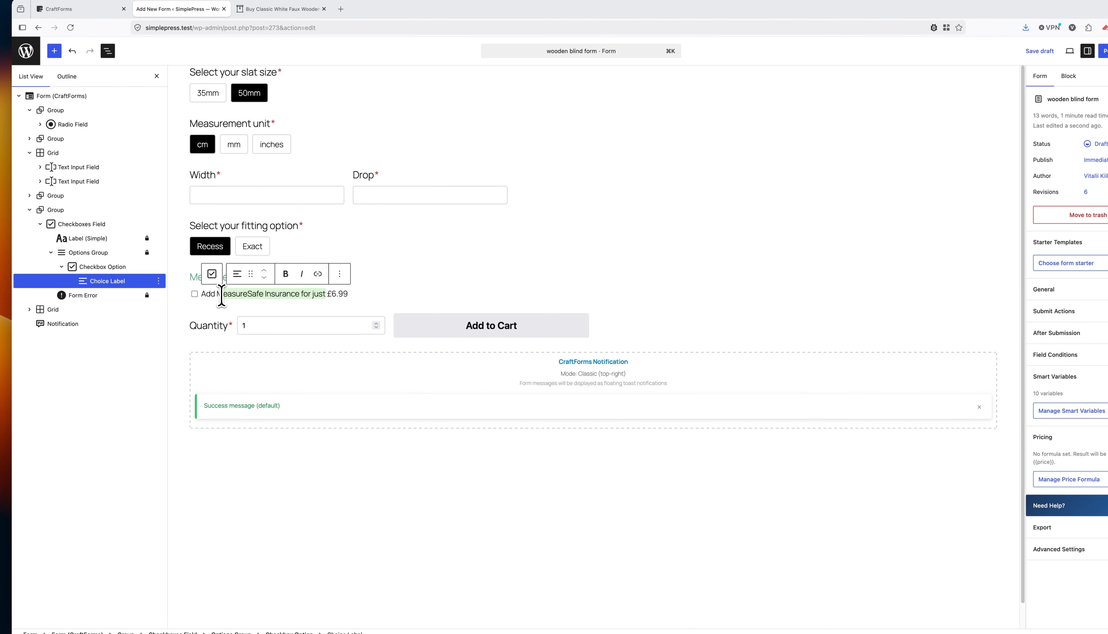
key(BackSpace)
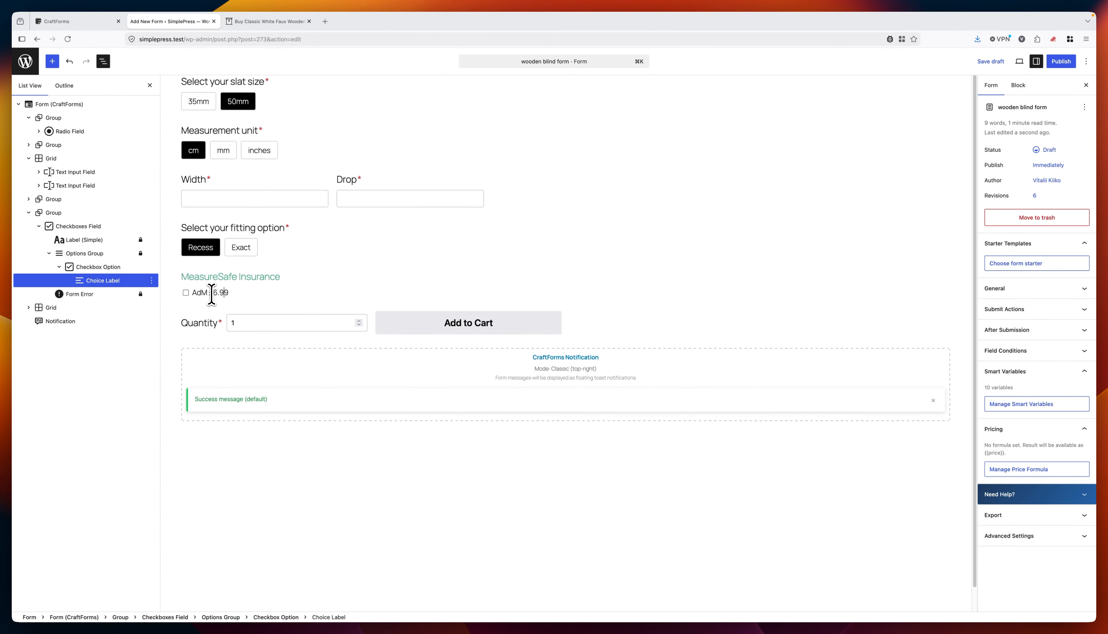
key(BackSpace)
text({{)
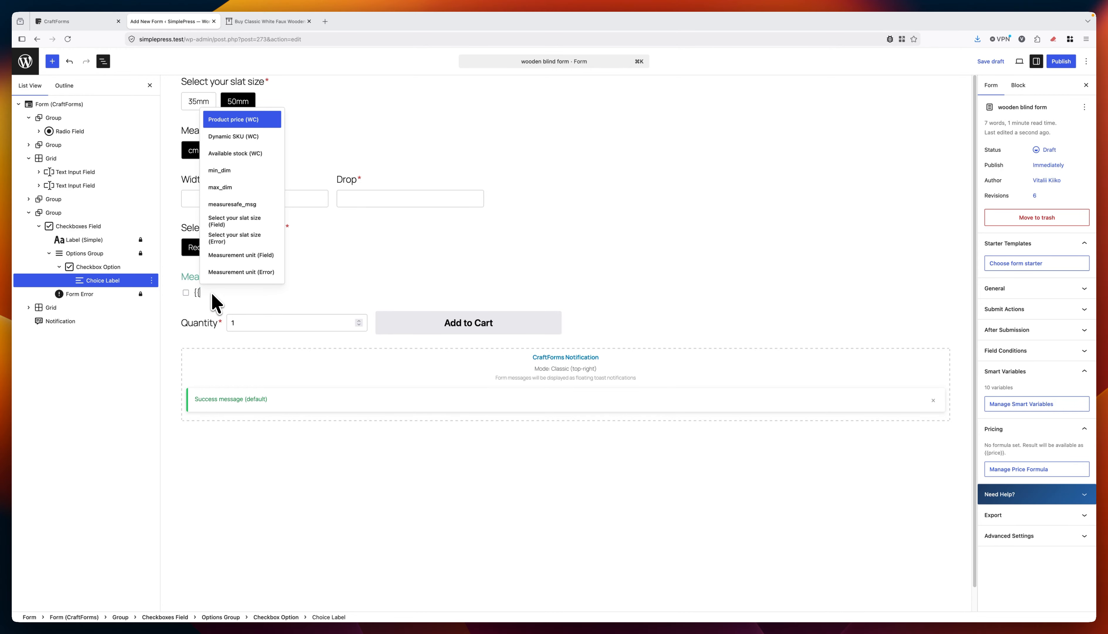
click(233, 205)
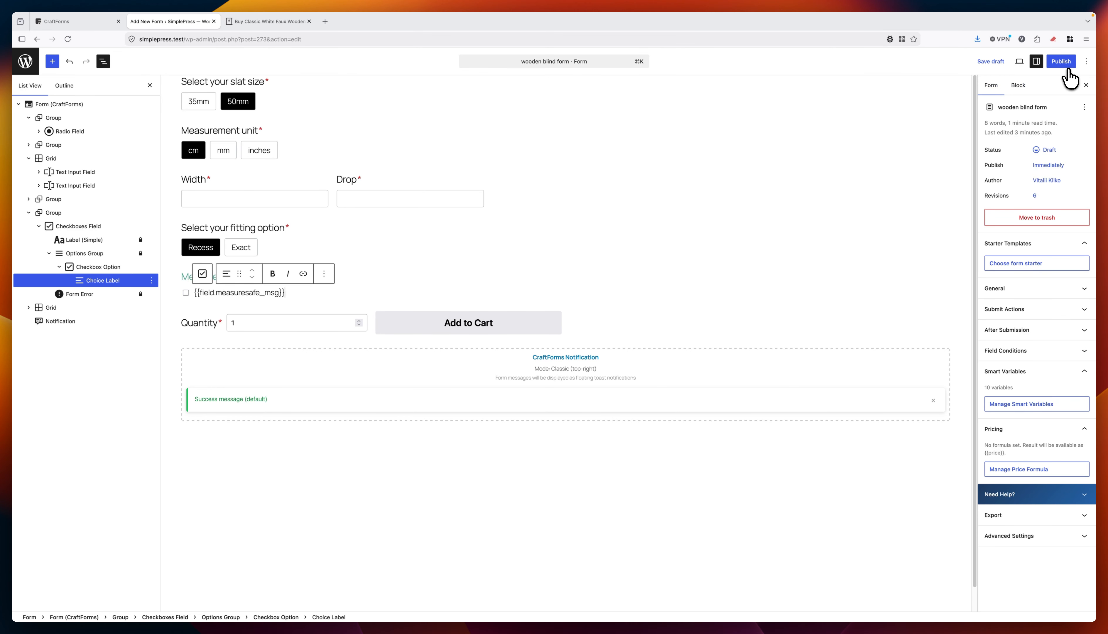
click(992, 62)
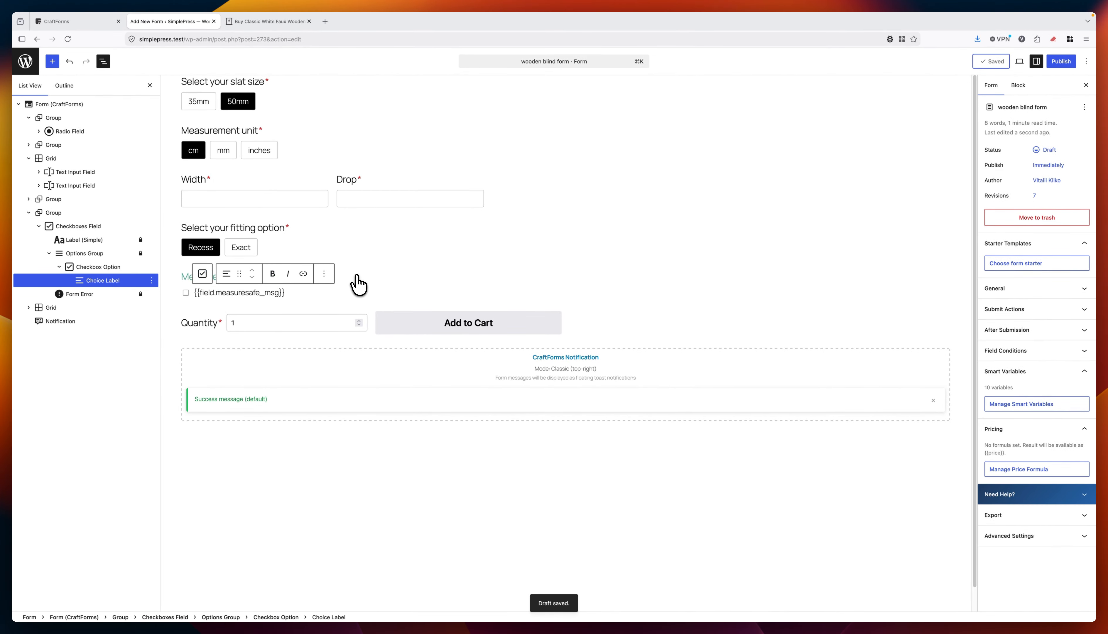
- Set the form's price formula to blind_price + measuresafe_price and save it
click(334, 221)
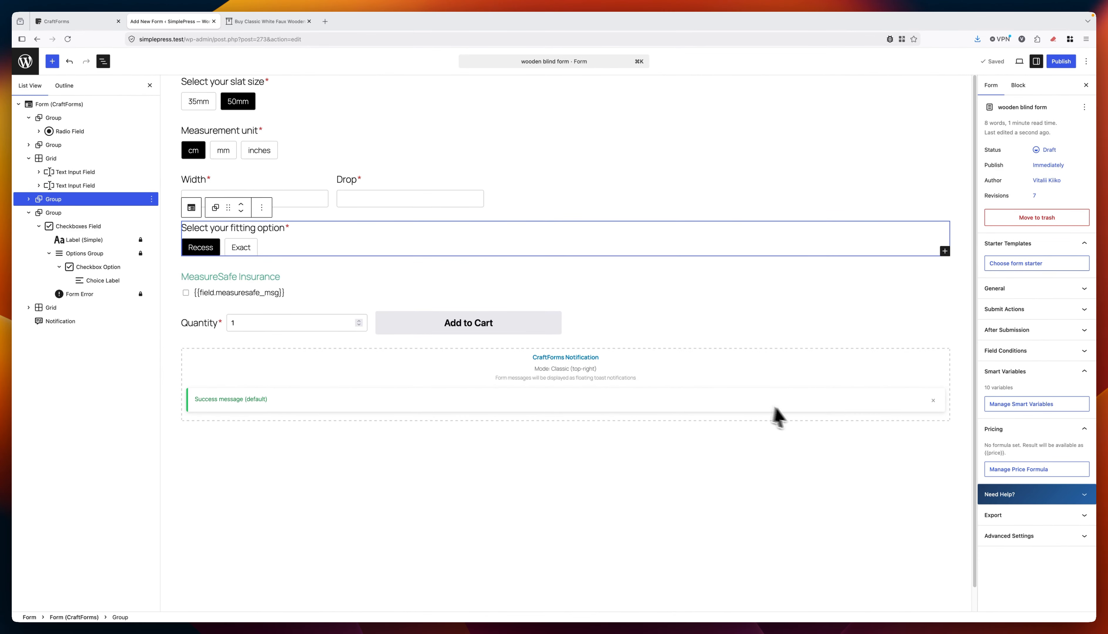
click(1018, 470)
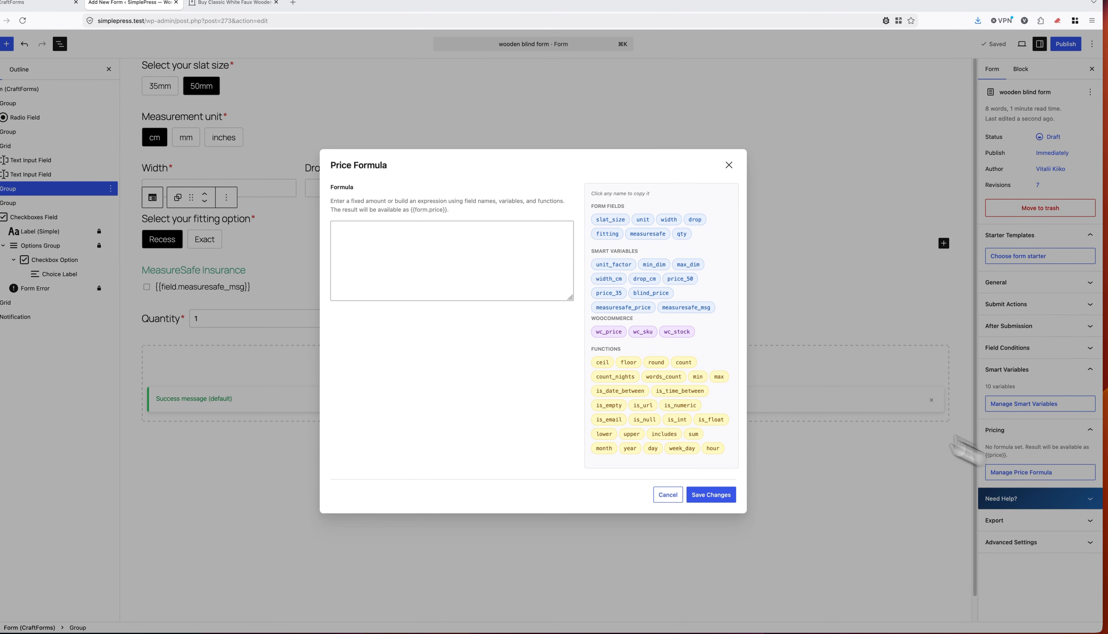
click(498, 260)
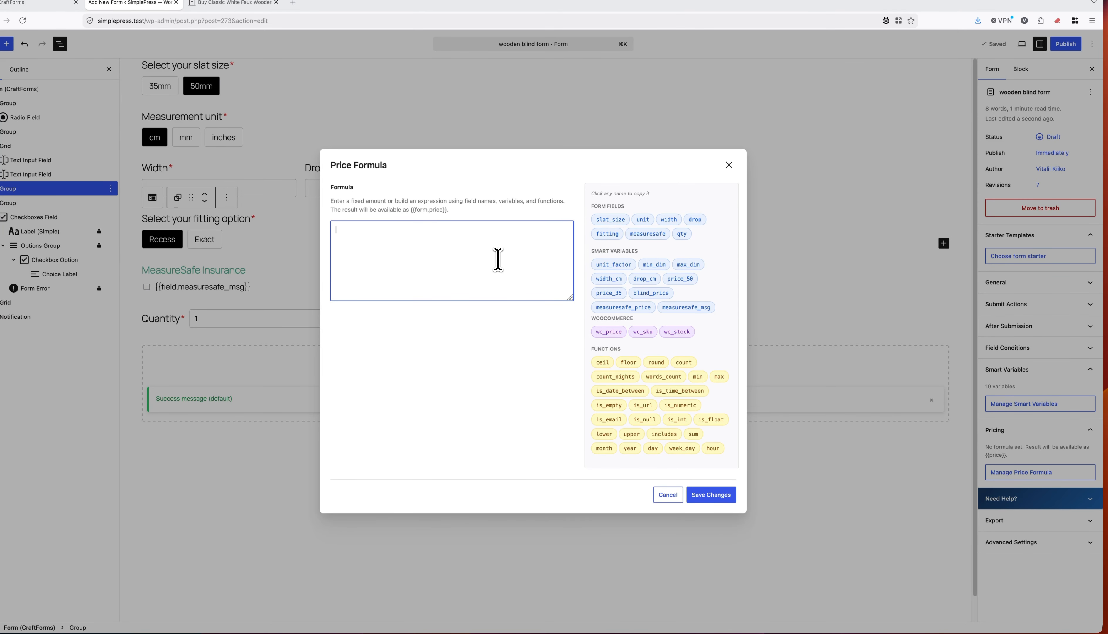
click(650, 294)
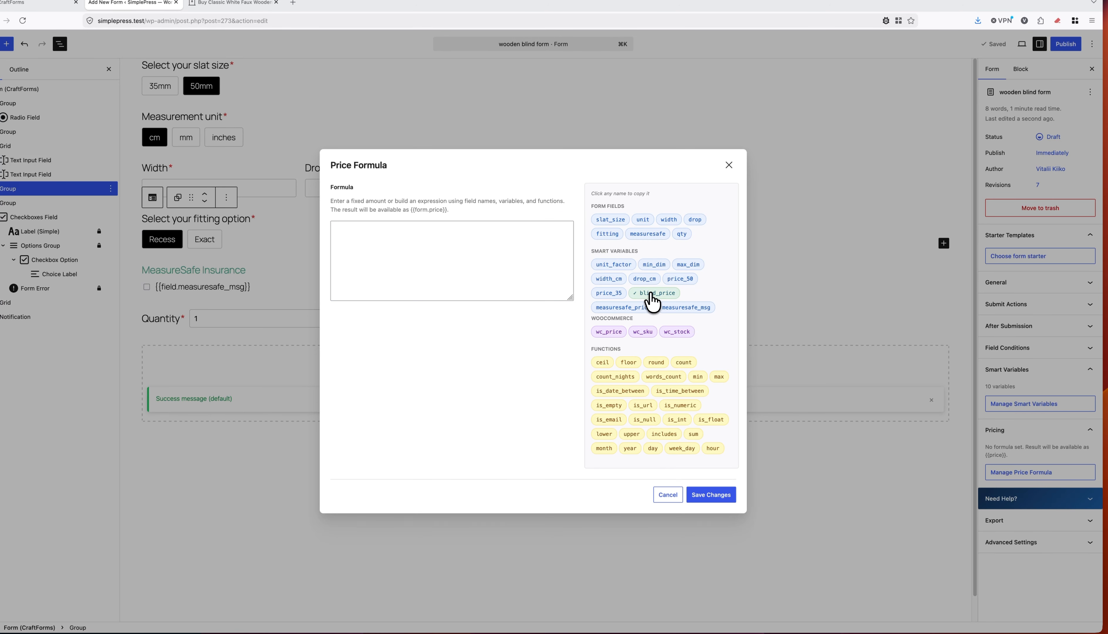
click(485, 251)
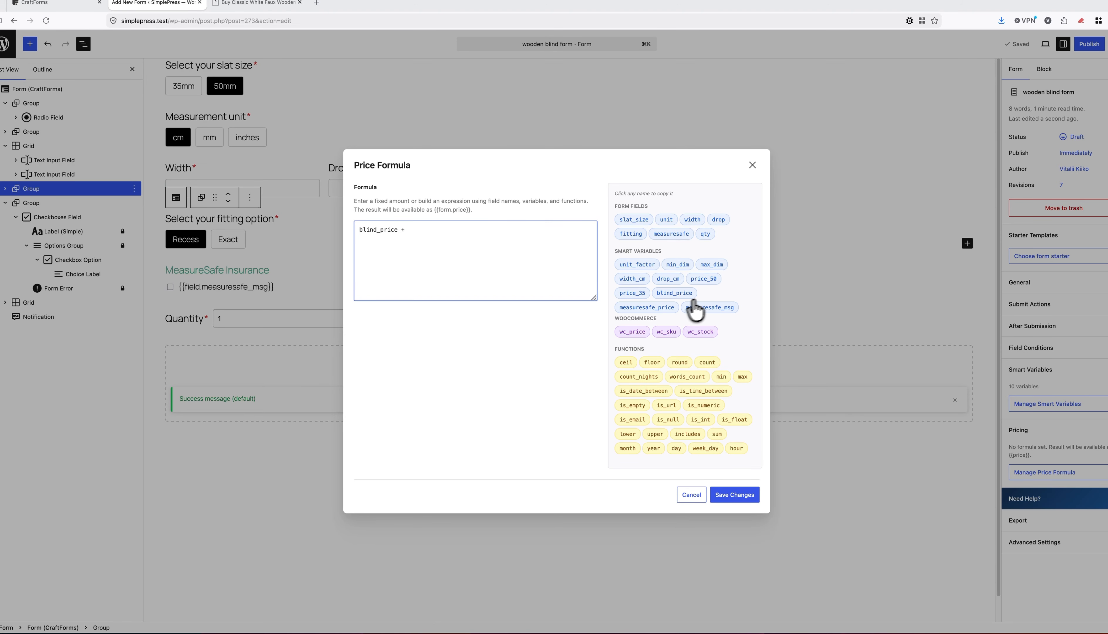
click(646, 307)
click(478, 249)
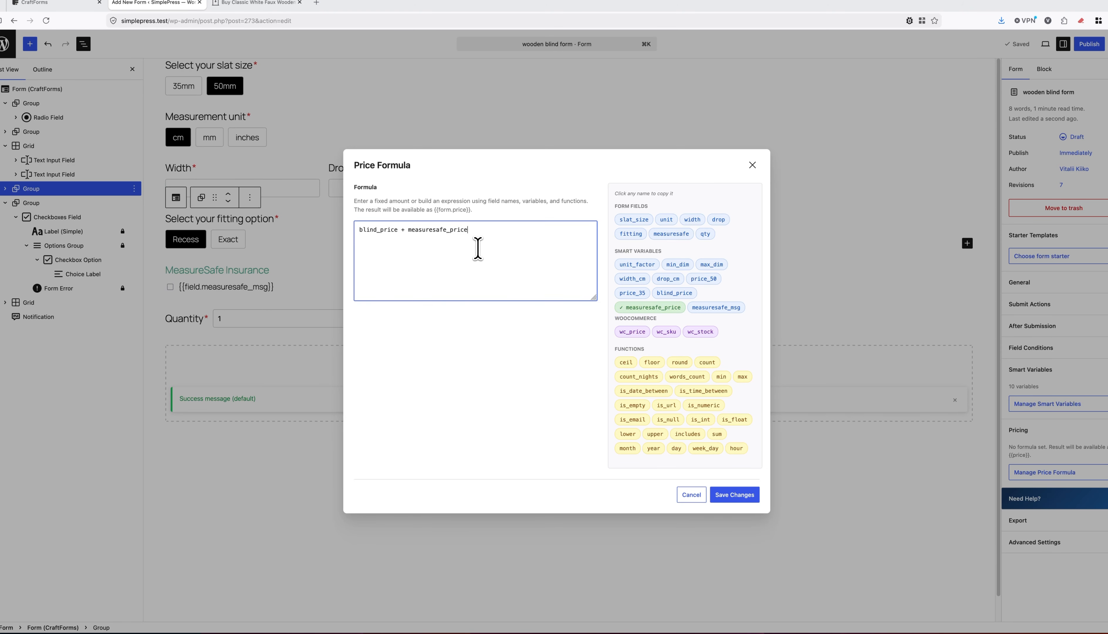
click(734, 495)
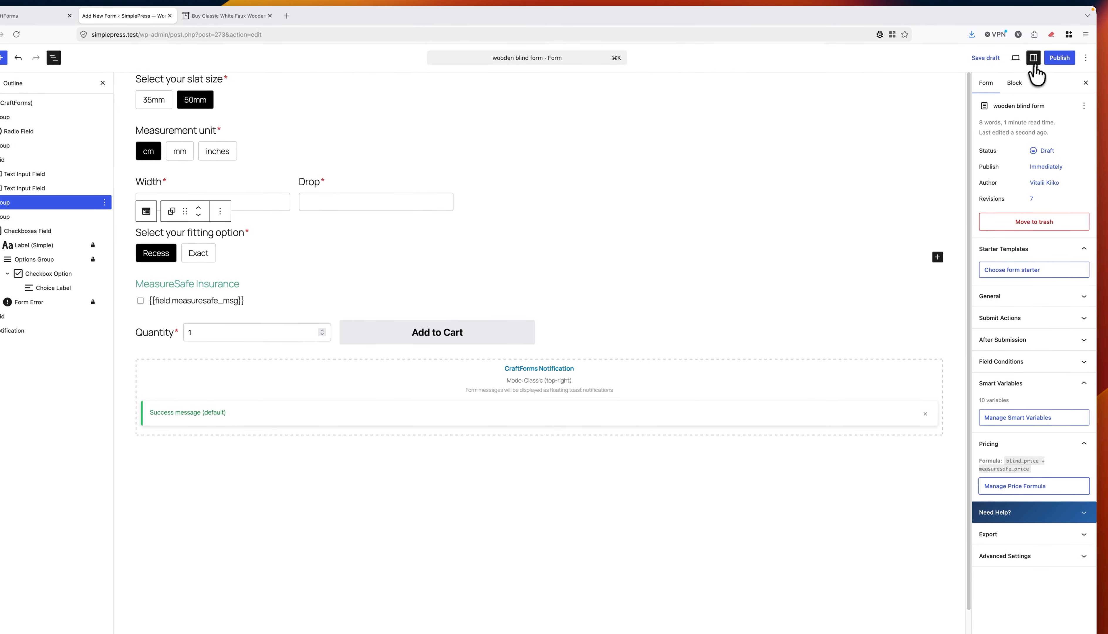
- Publish the wooden blind form and duplicate its browser tab
click(1059, 59)
click(1063, 59)
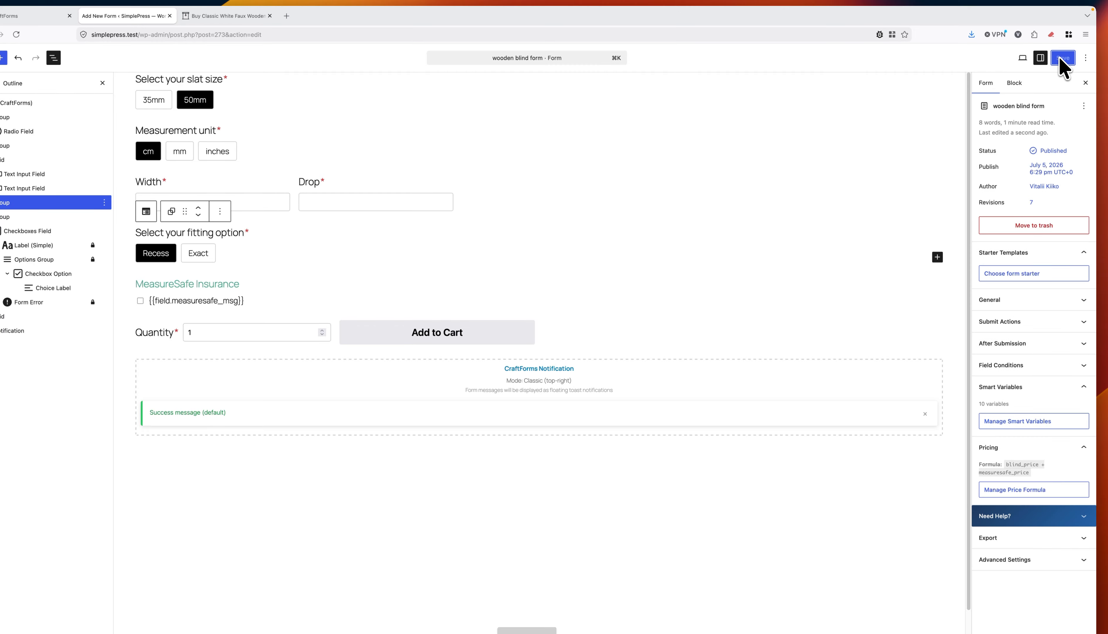
right_click(120, 19)
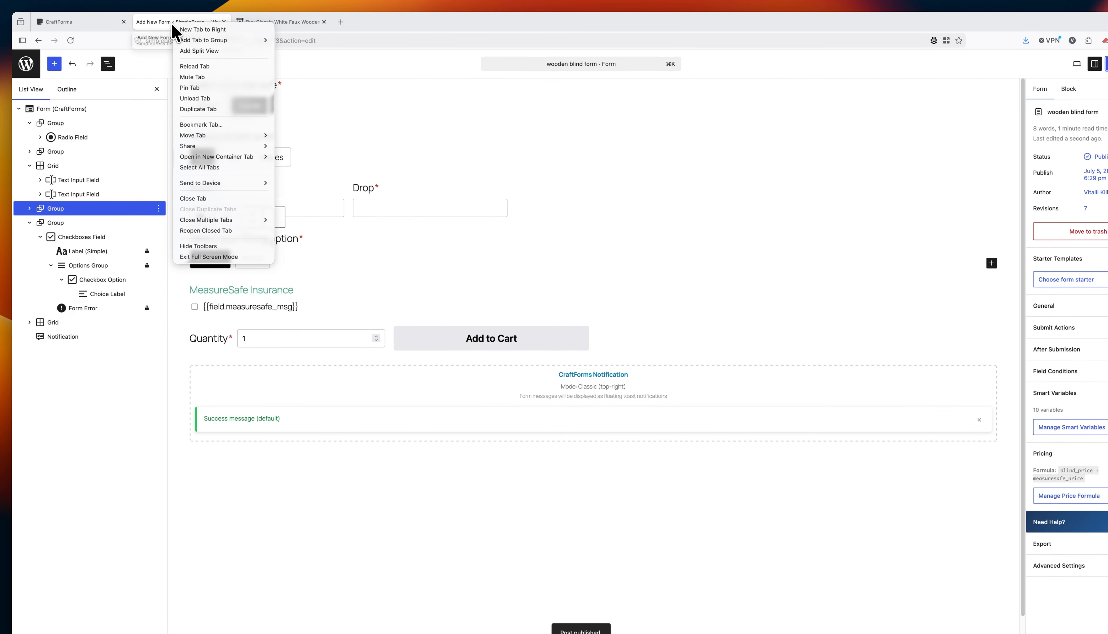
click(206, 109)
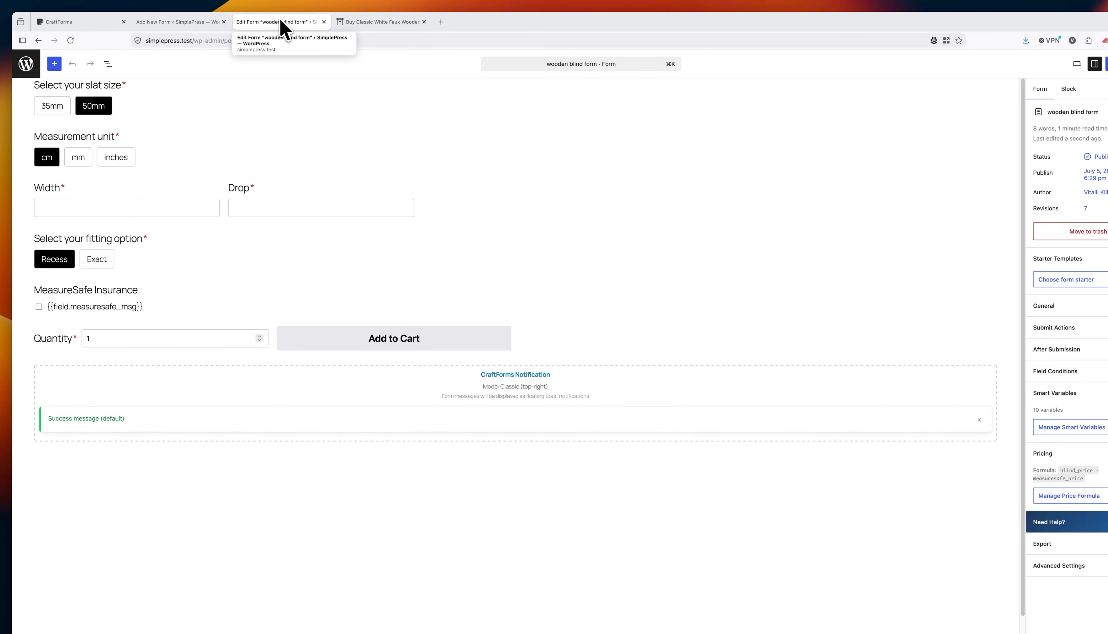
- Leave the form editor and start a new WooCommerce product titled Wooden Blind
click(25, 62)
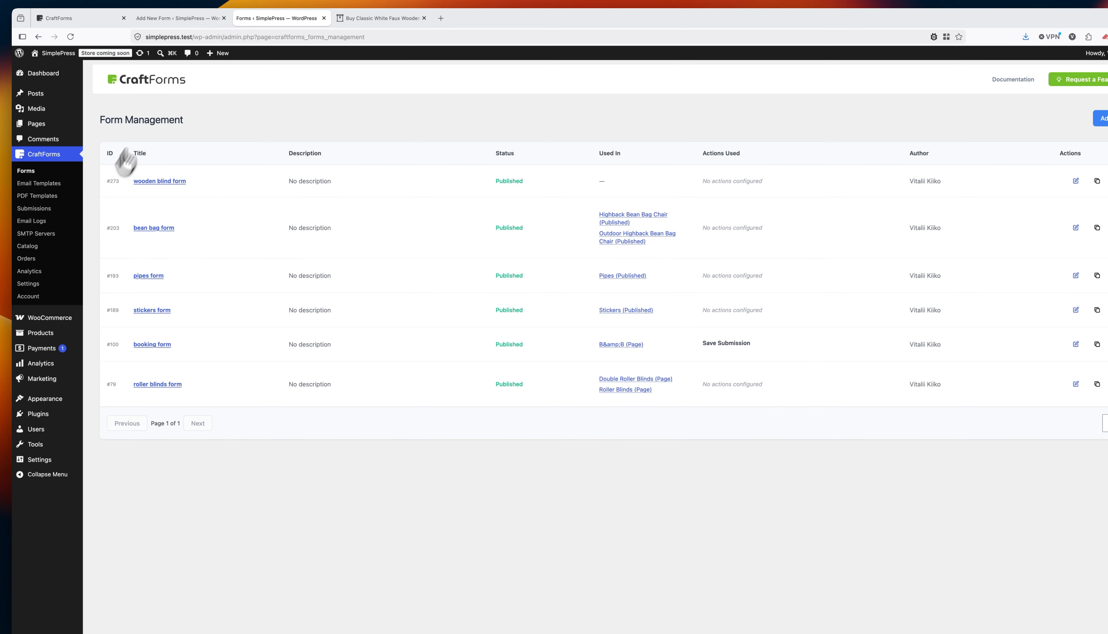
mouse_move(59, 331)
click(120, 347)
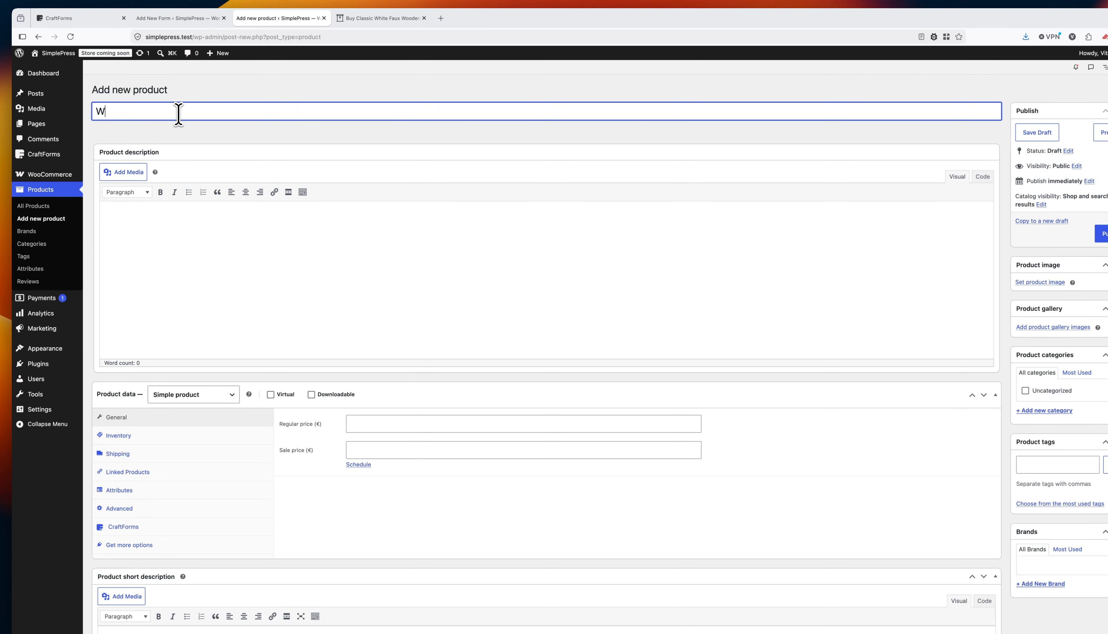
text(Wooden )
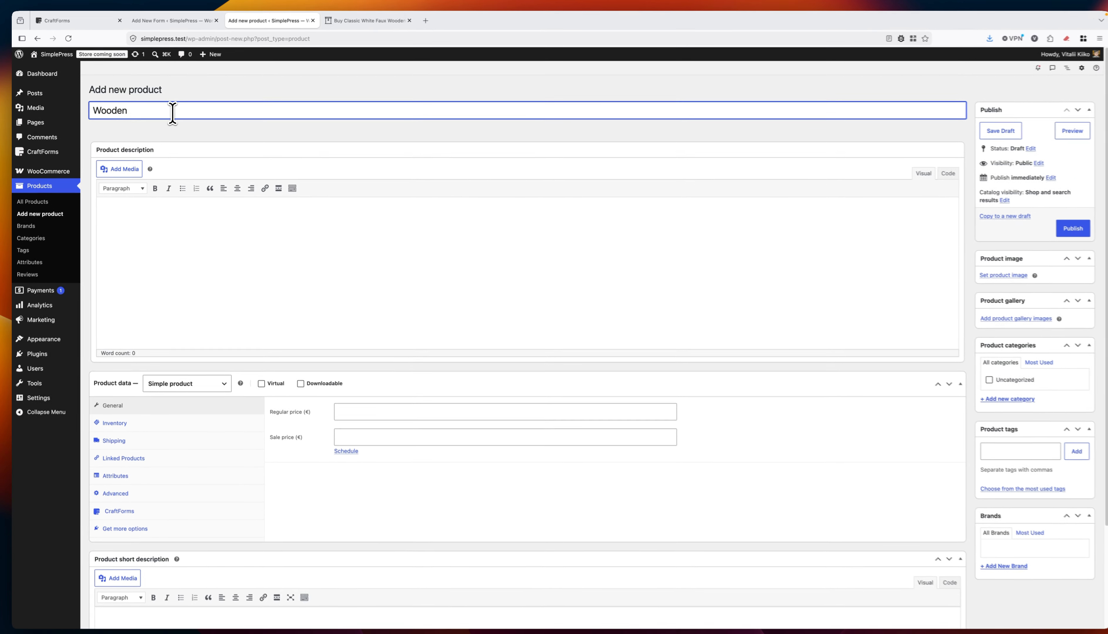
text(Blind)
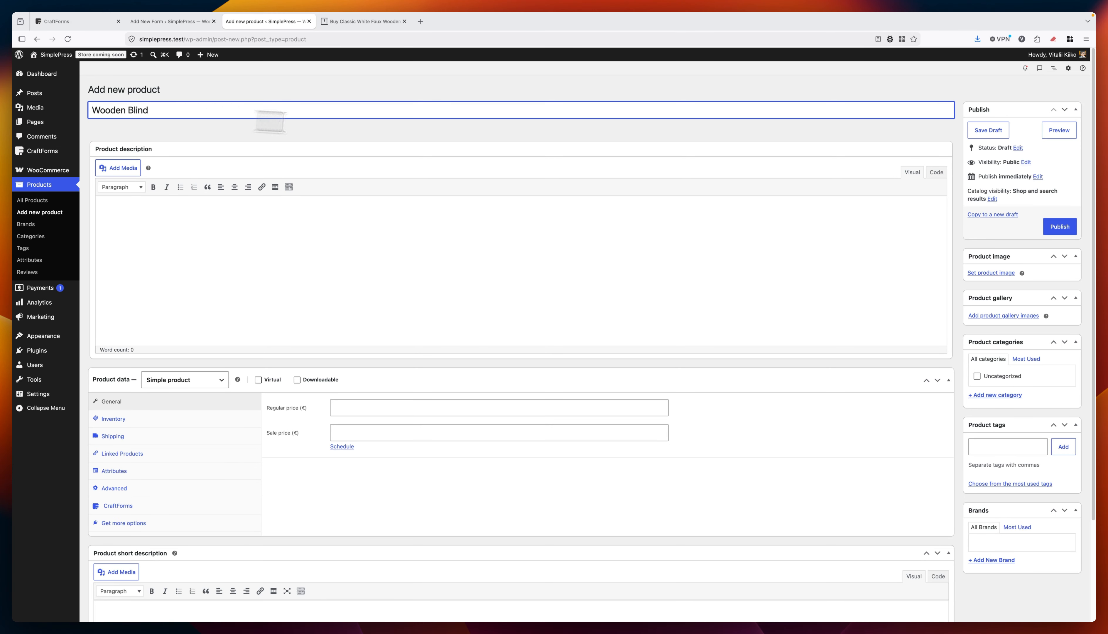
- Upload wooden-blinds.png from the Desktop folder and set it as the product image
click(991, 272)
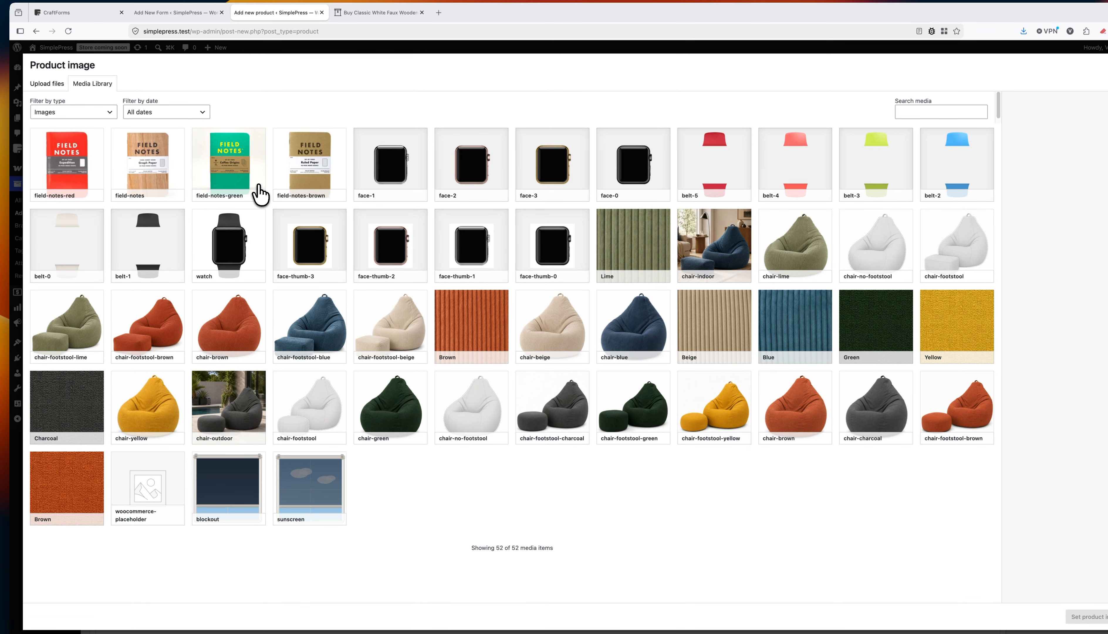
click(47, 83)
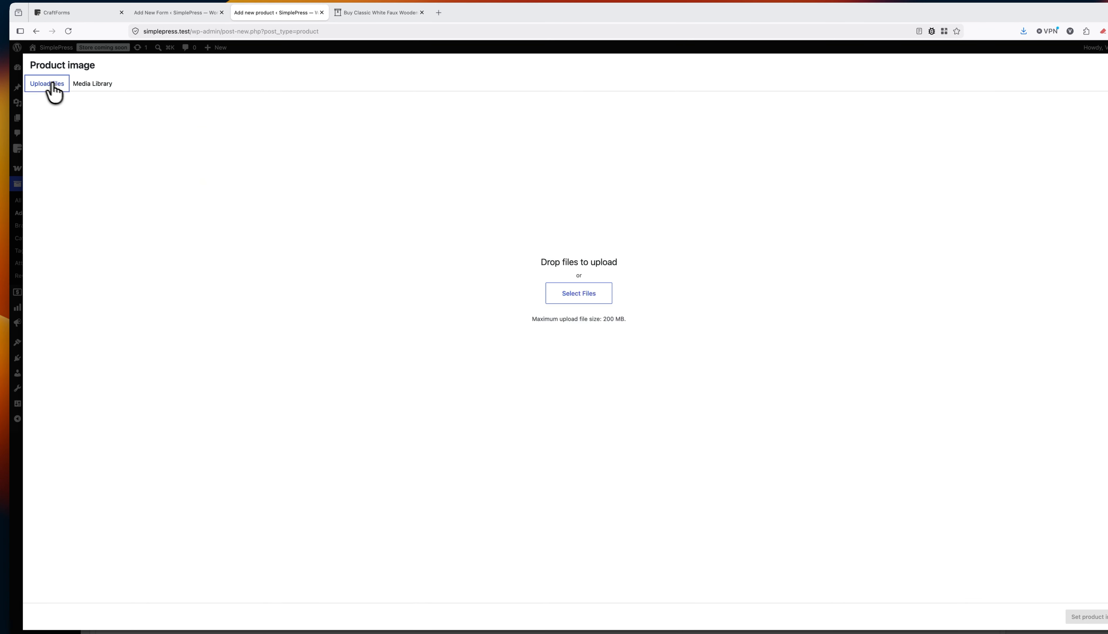
click(579, 294)
click(469, 298)
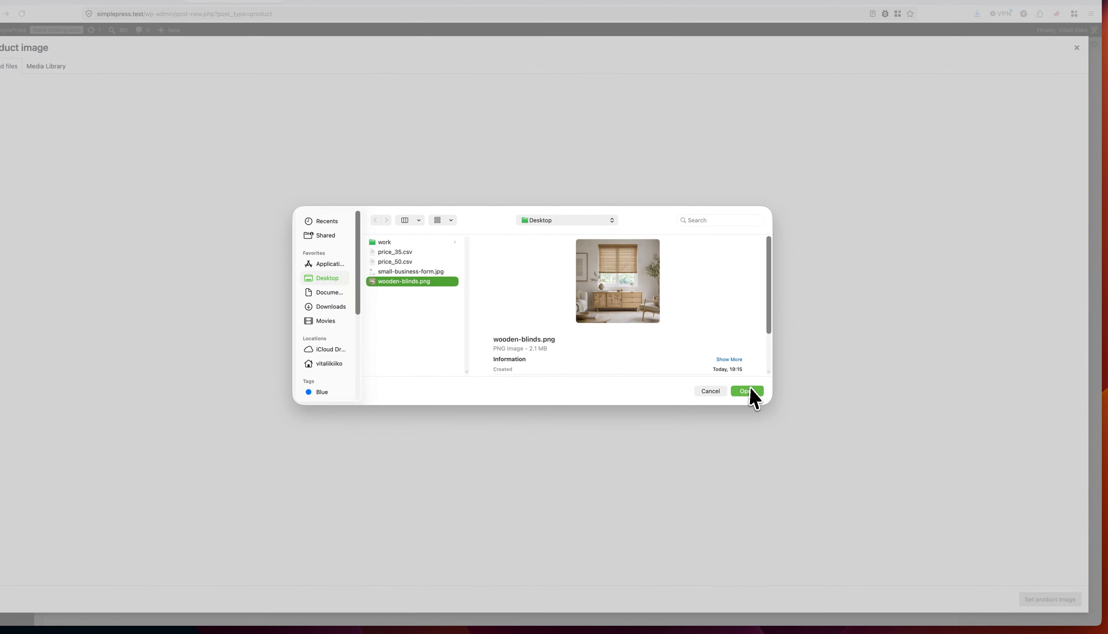
click(751, 390)
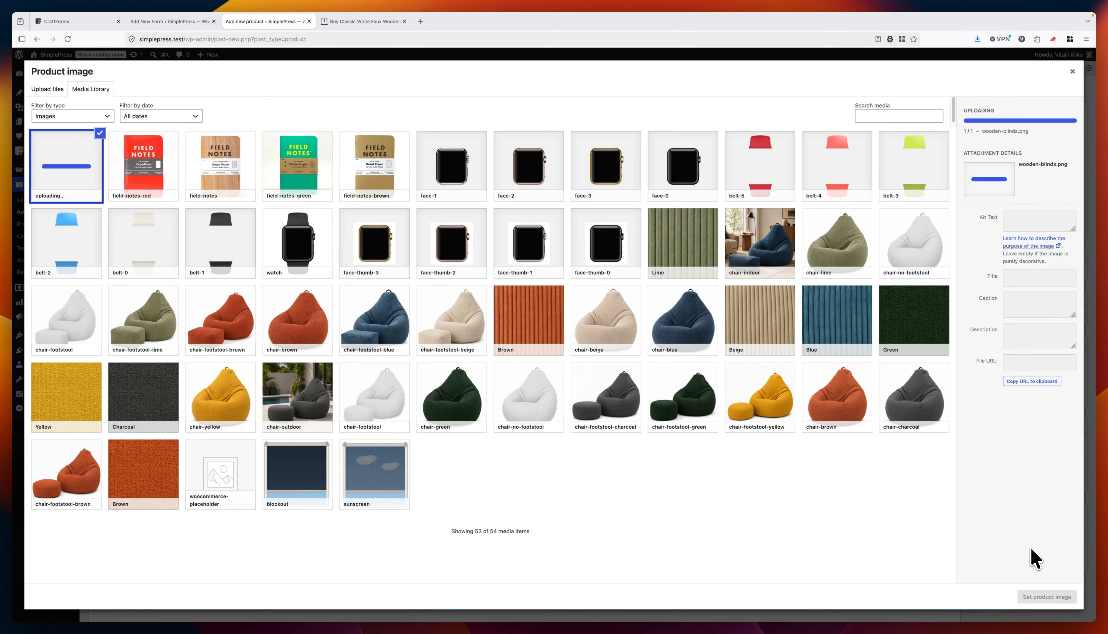
click(1045, 596)
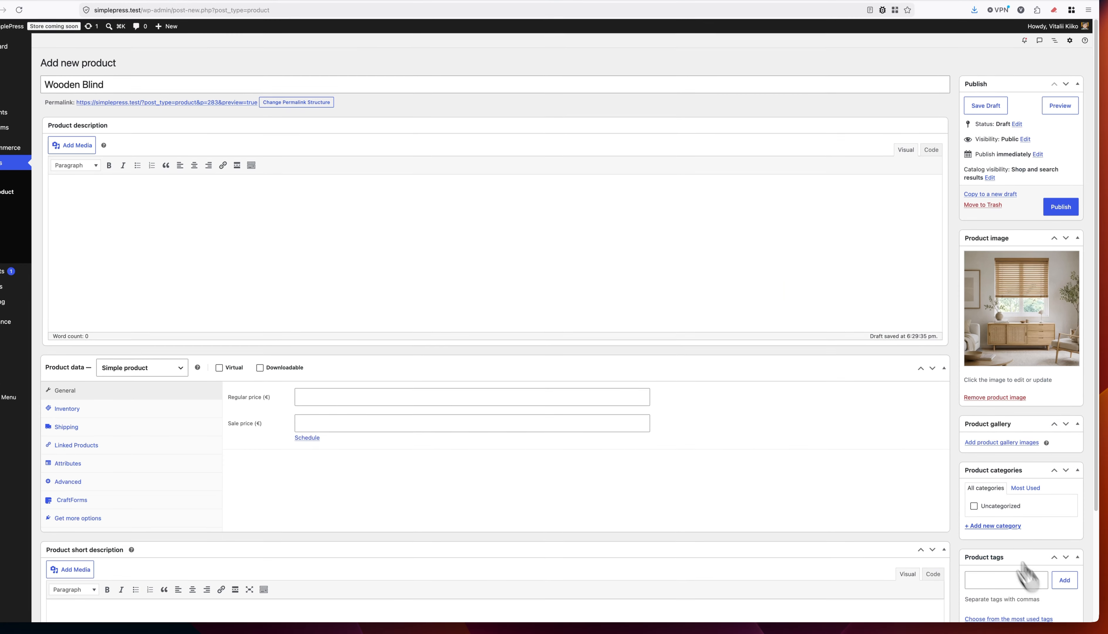
- Set the Wooden Blind product's regular price to 4 €
click(324, 396)
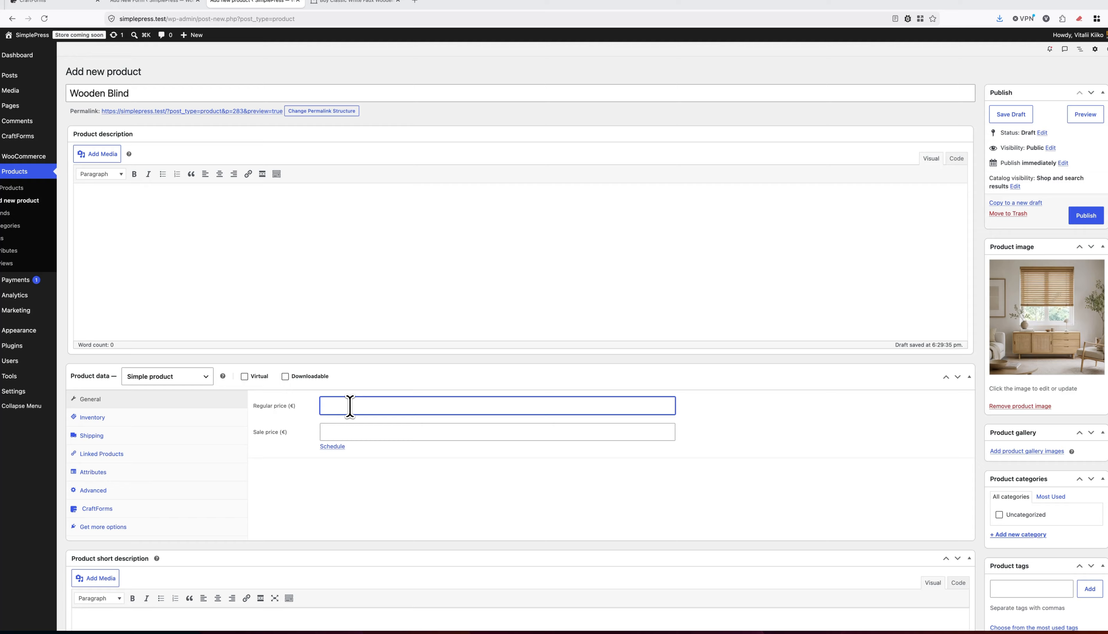
text(4)
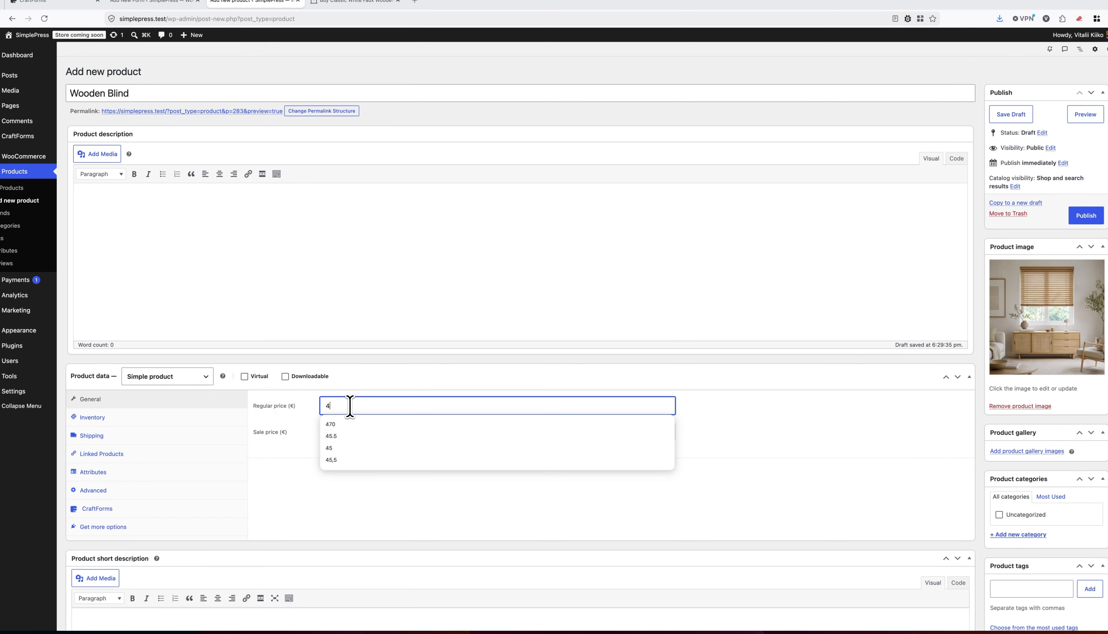
click(298, 401)
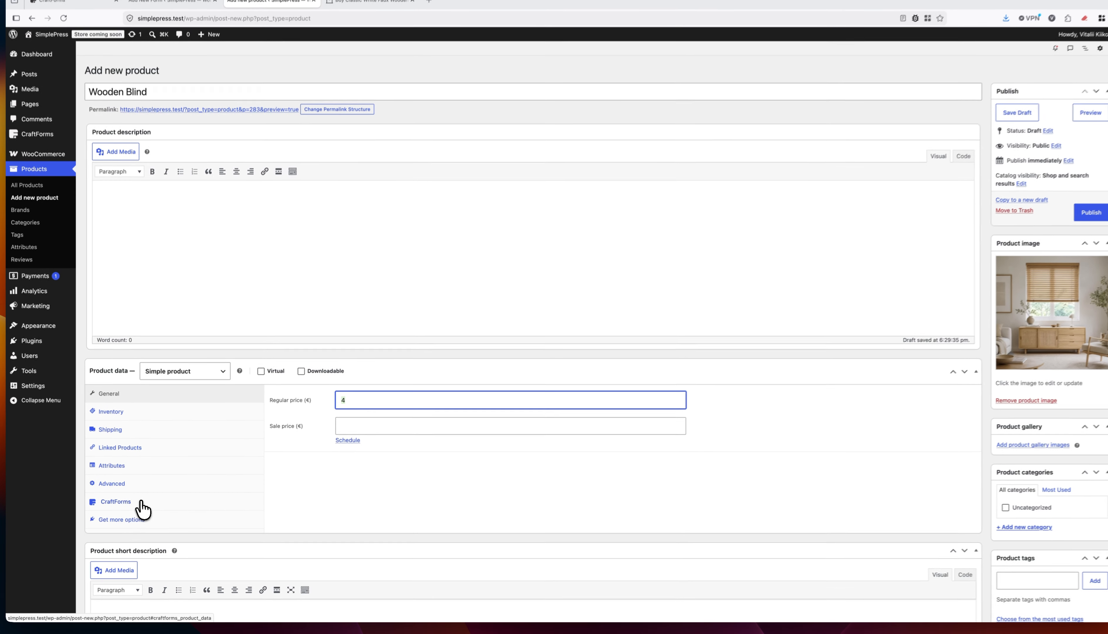
- Connect the CraftForms form "wooden blind form" to the product and publish the product
click(141, 506)
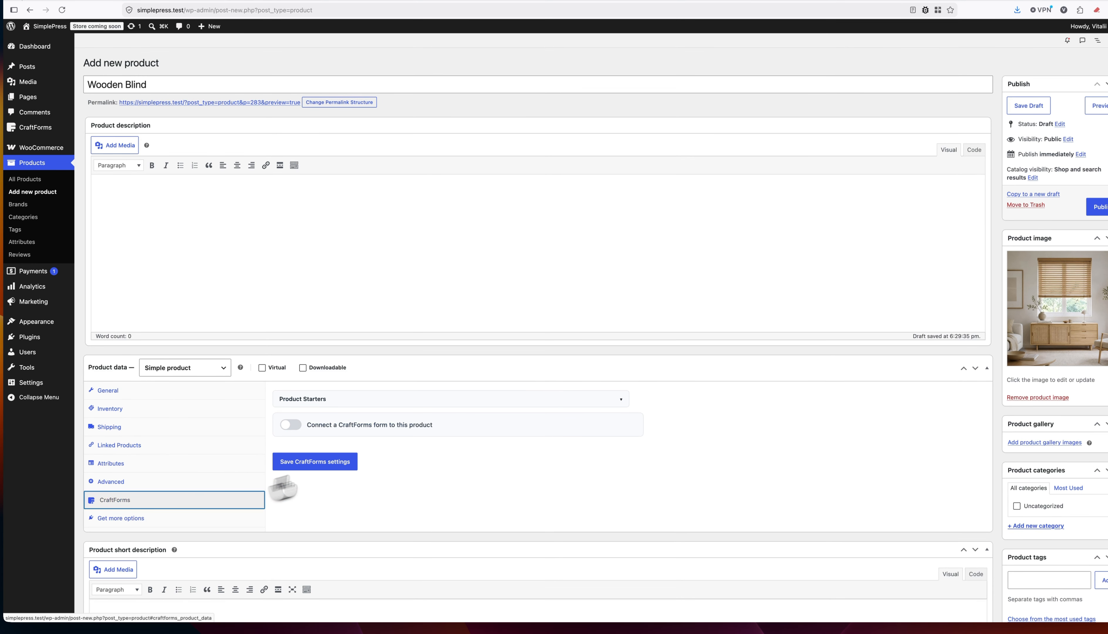
click(292, 425)
click(333, 463)
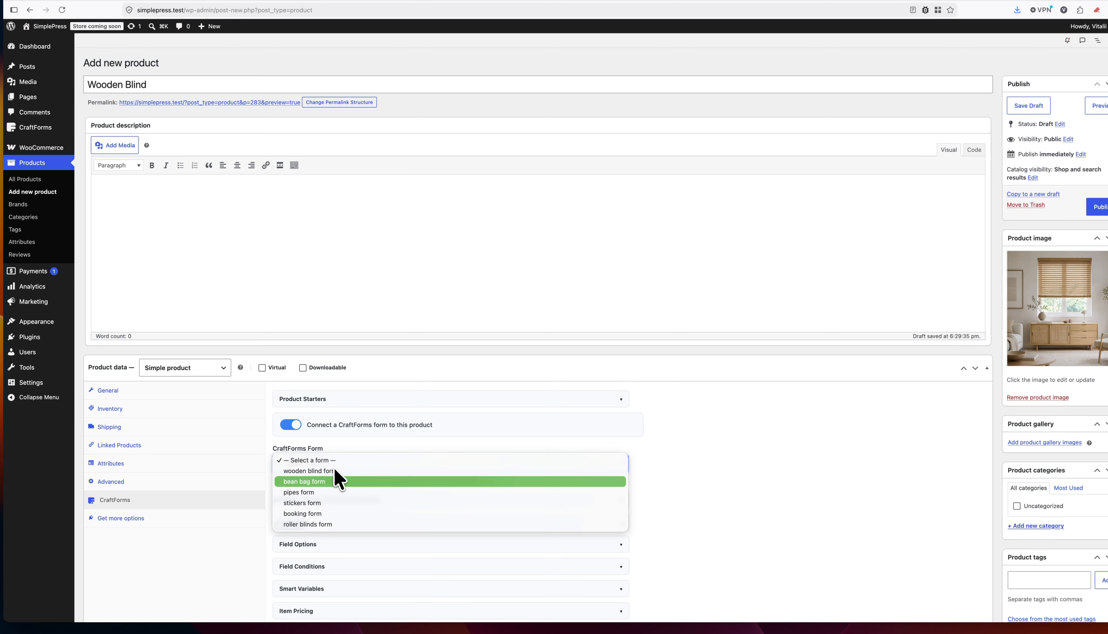
click(336, 471)
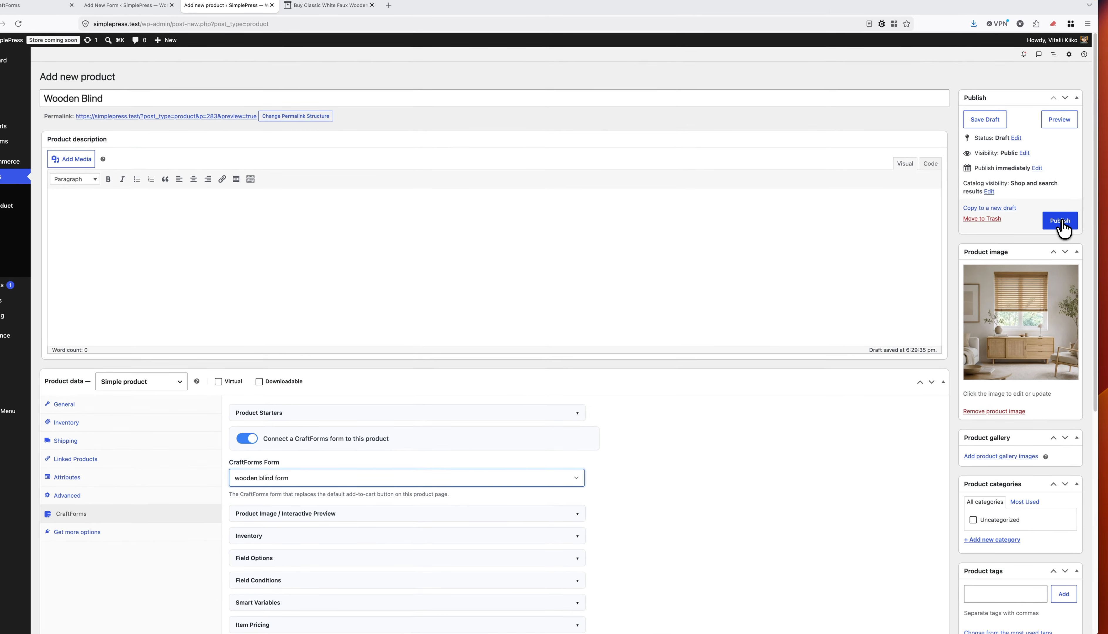
click(1061, 222)
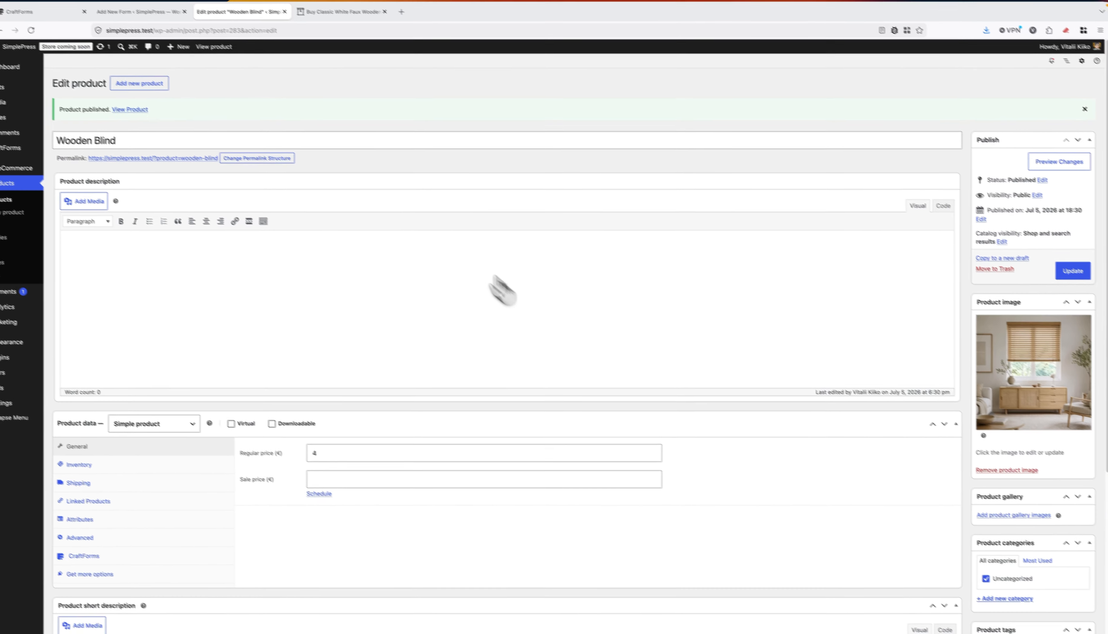
- Open the published Wooden Blind product page in a new browser tab to view its form
right_click(222, 169)
click(225, 174)
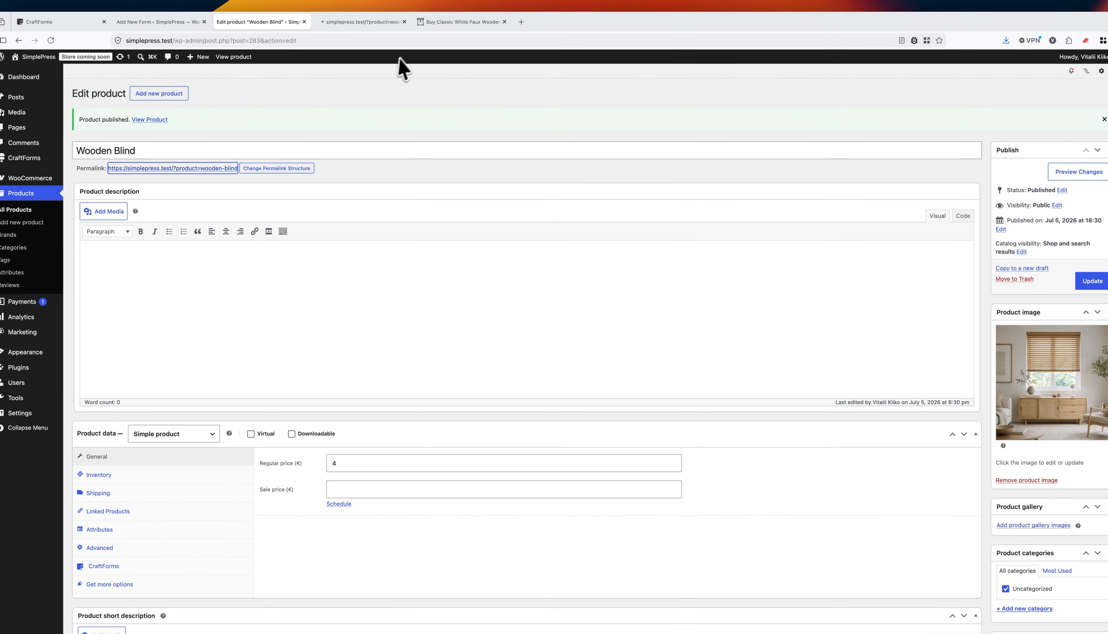
click(373, 24)
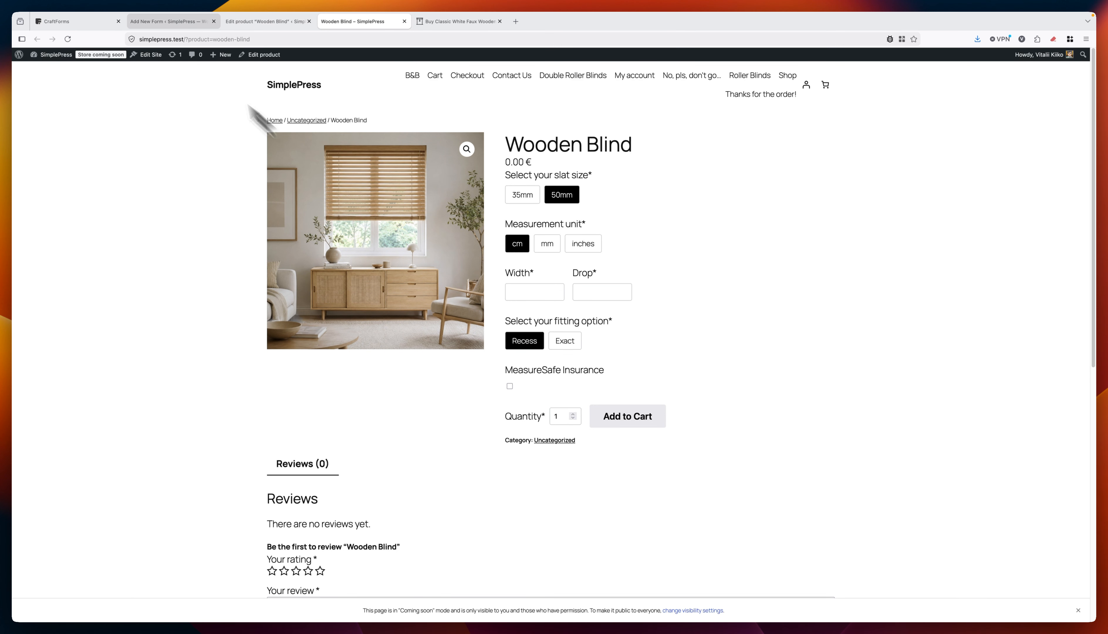
- Return to the wooden blind form editor and set the input type of the Width and Drop fields to Number
click(257, 21)
click(197, 21)
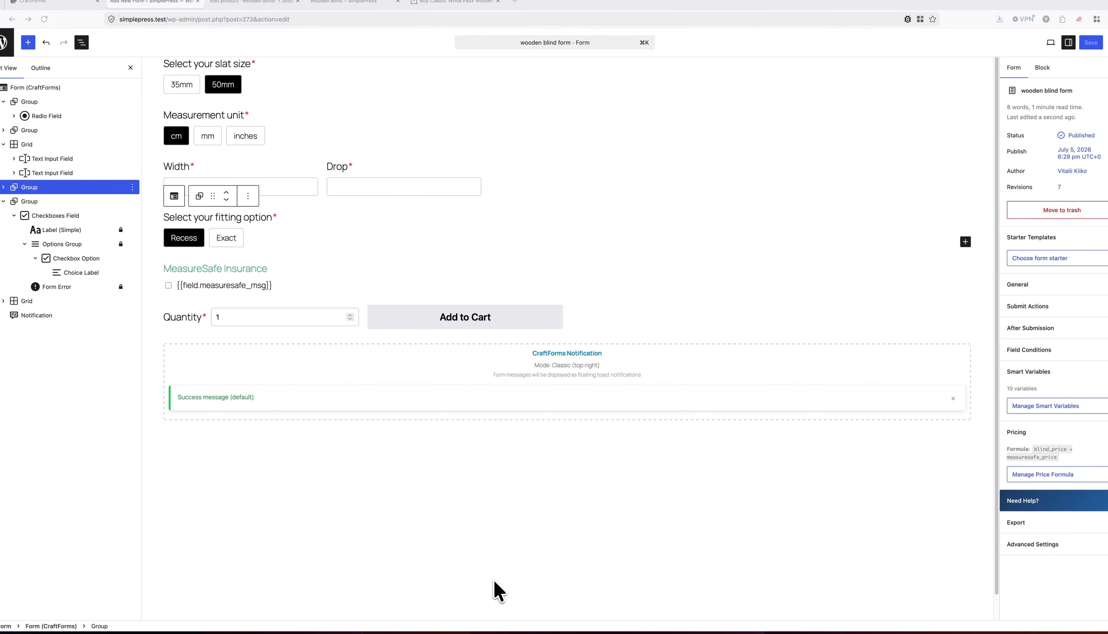
click(290, 166)
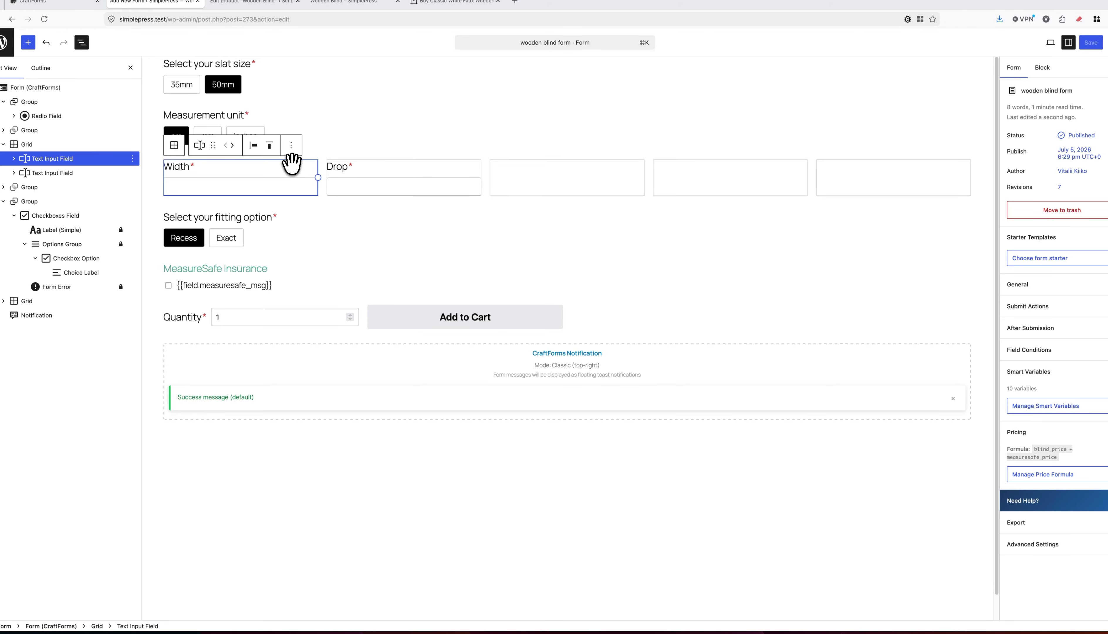
click(1042, 69)
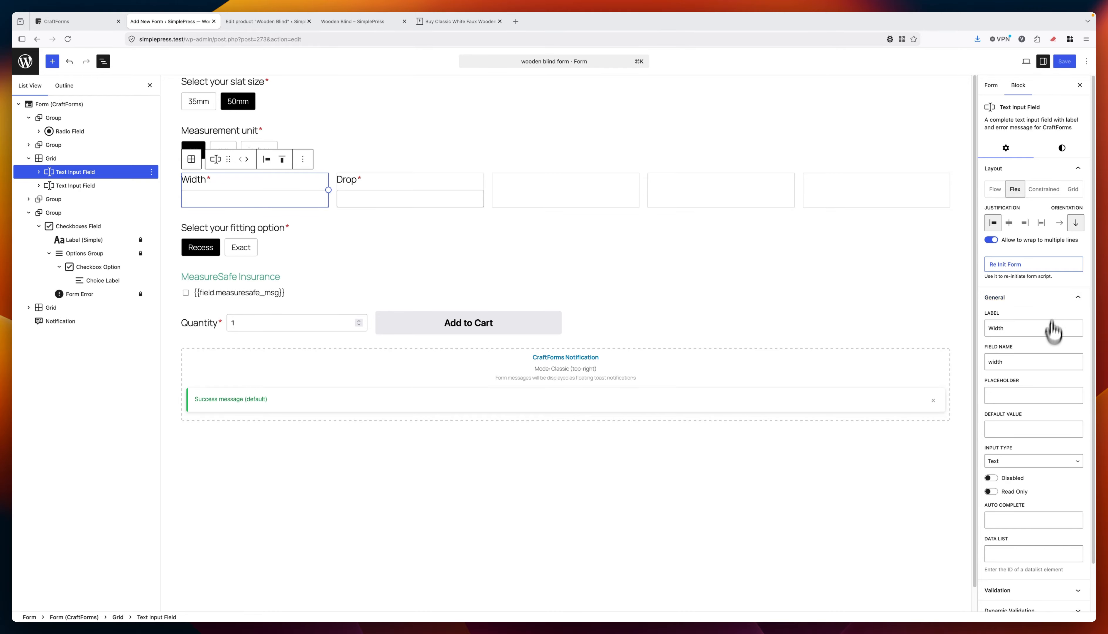
click(1043, 461)
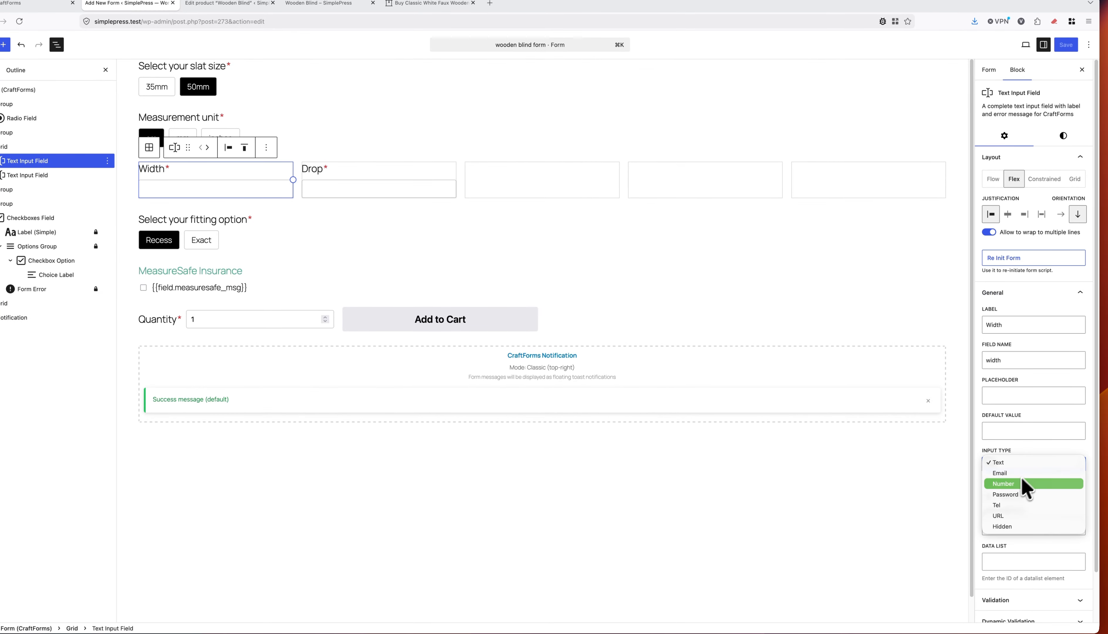
click(1014, 482)
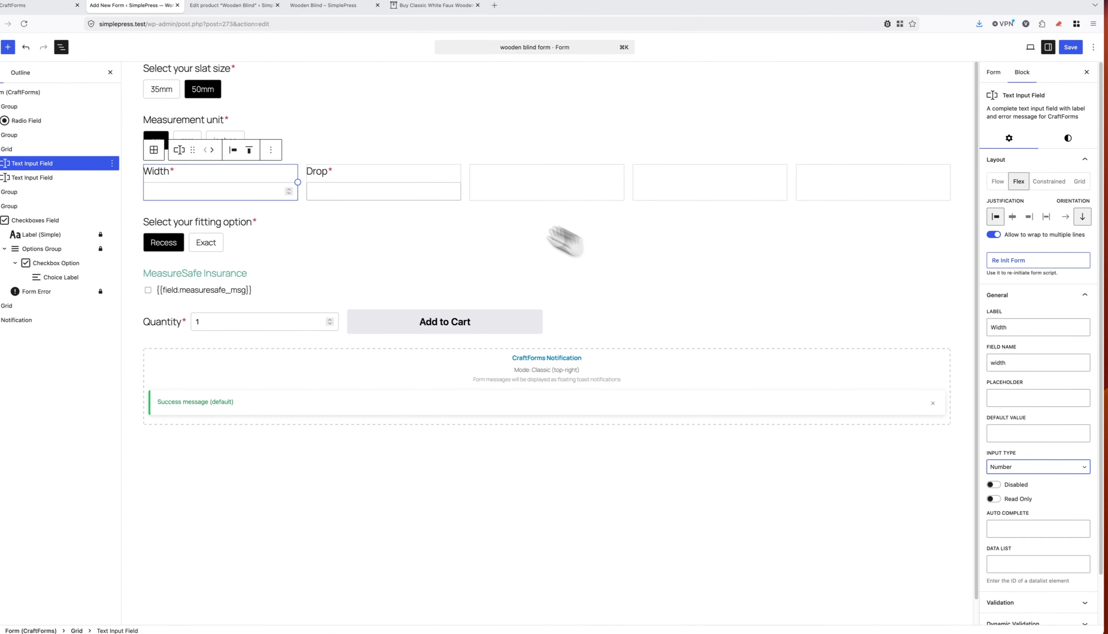
click(417, 171)
click(1042, 470)
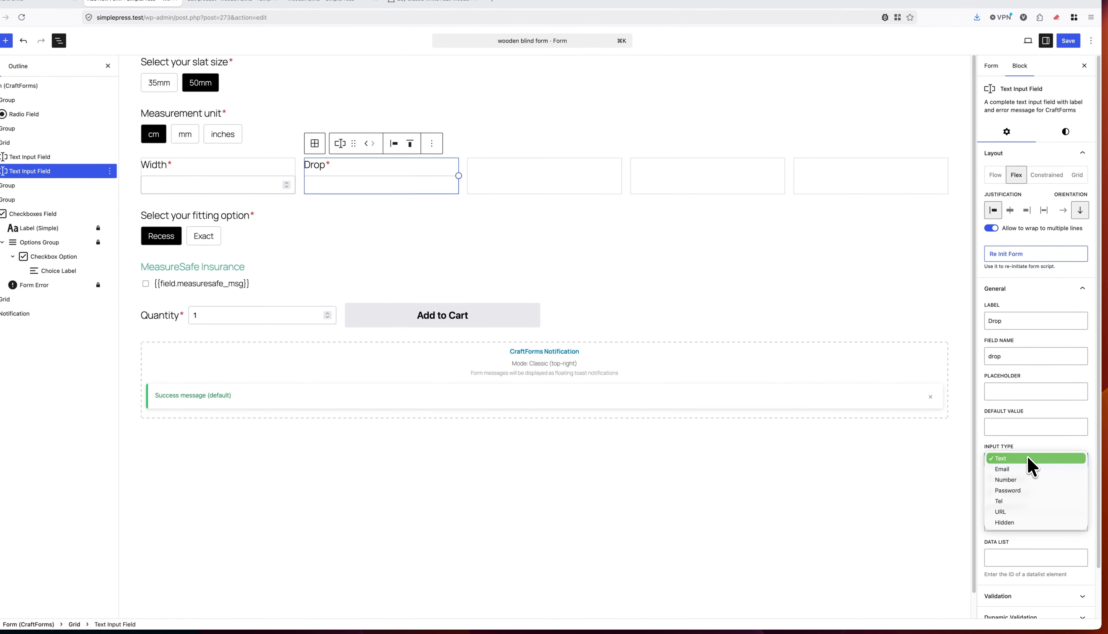
click(1029, 480)
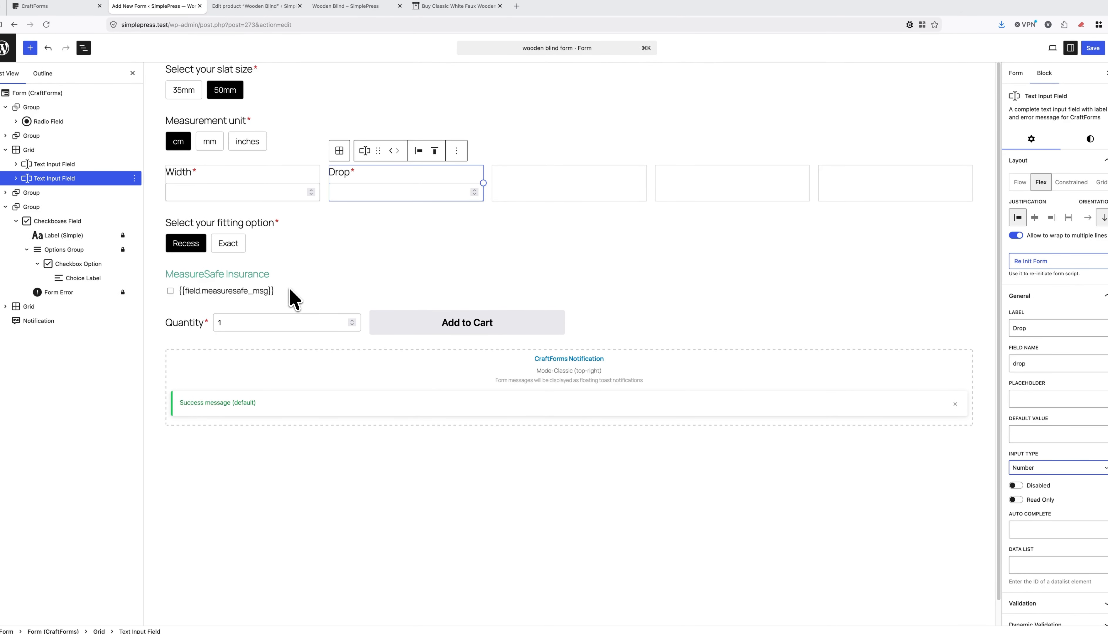
- Edit the smart variable measuresafe_msg so its Then text, You've applied MeasureSafe Insurance, is enclosed in straight double quotes
click(1016, 73)
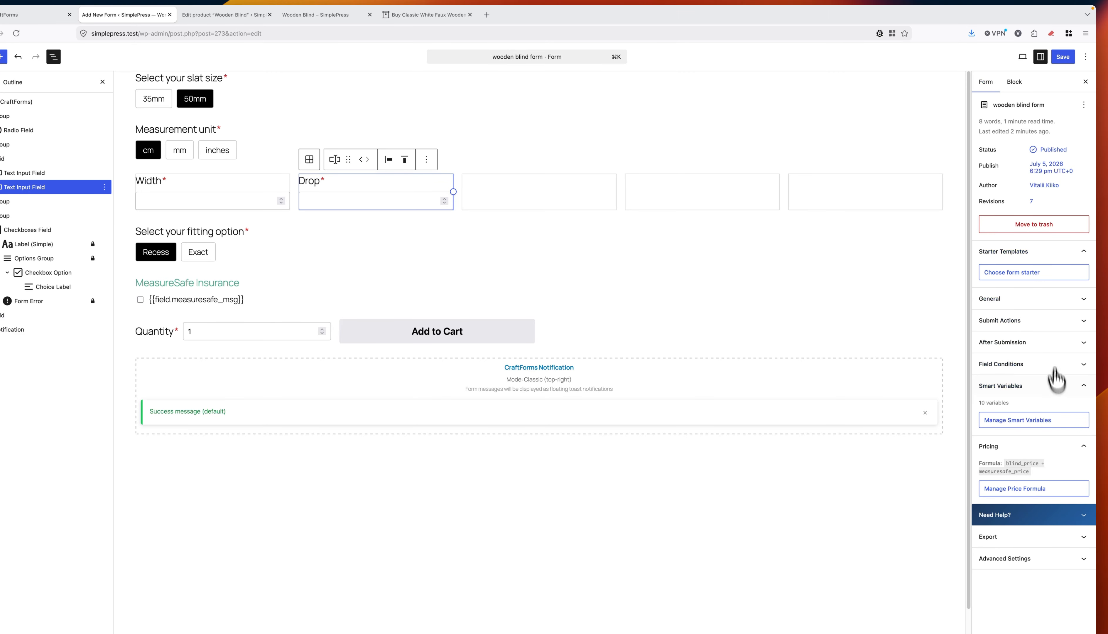
click(1048, 420)
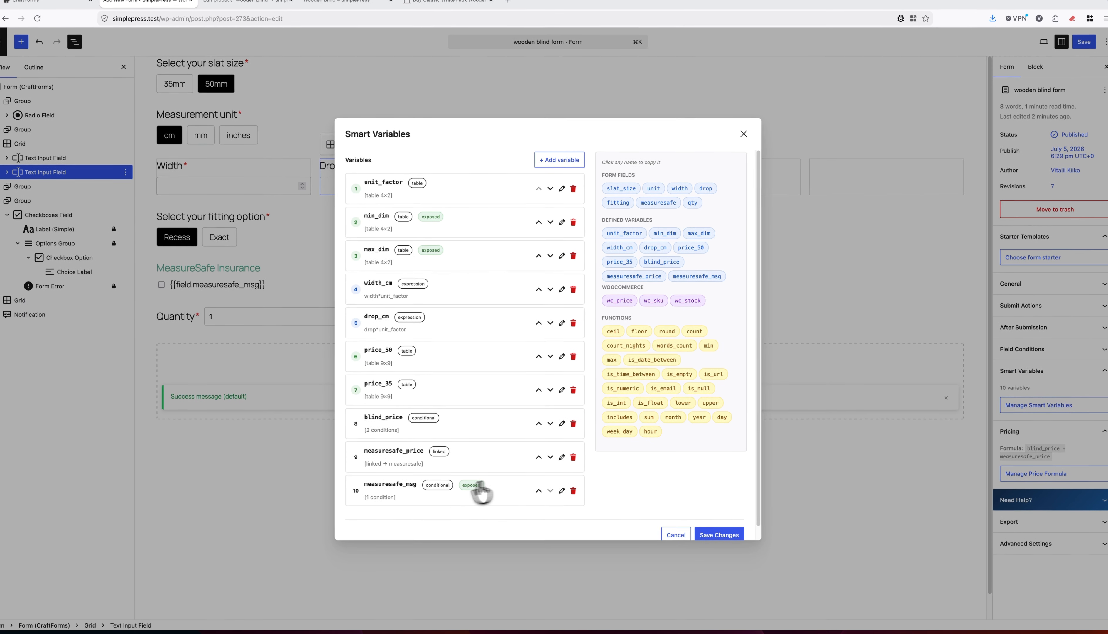
click(561, 491)
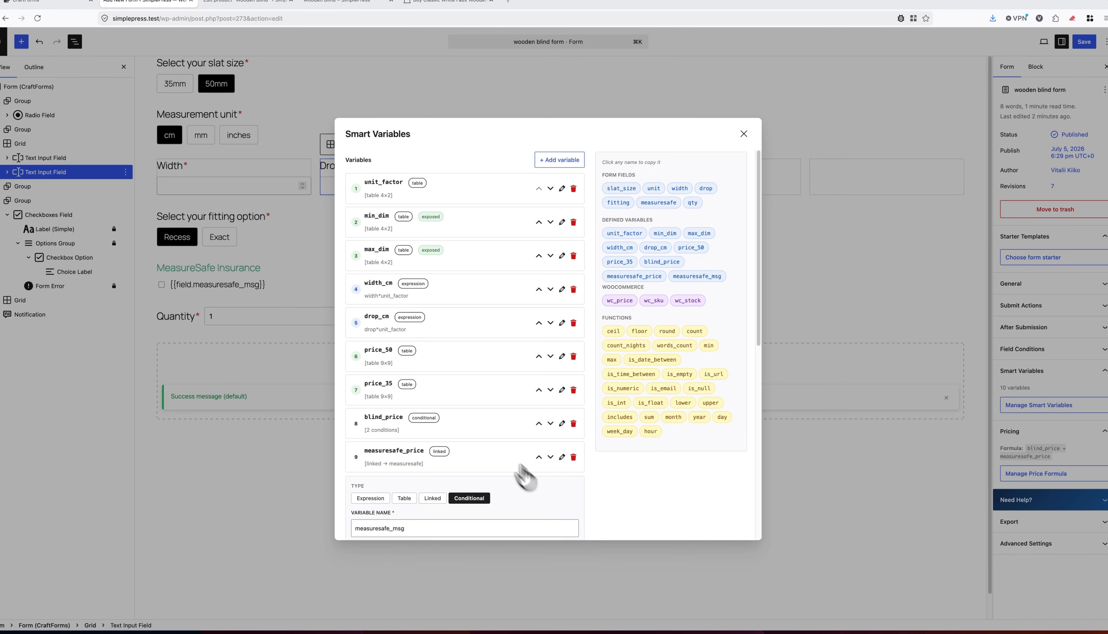
scroll(488, 370, down, 8)
click(522, 259)
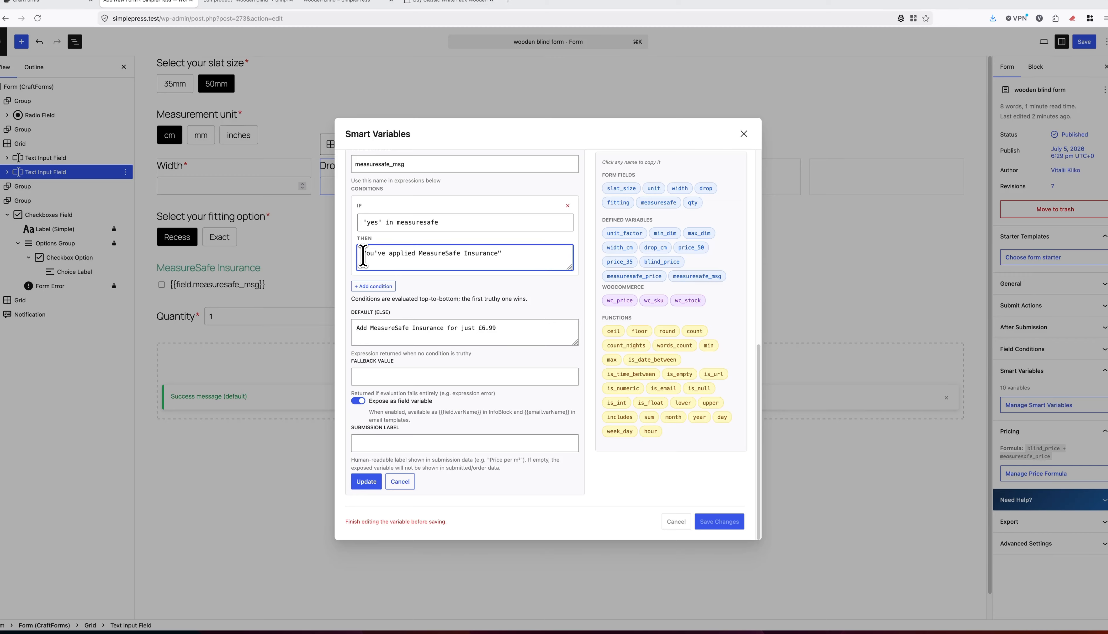
text(")
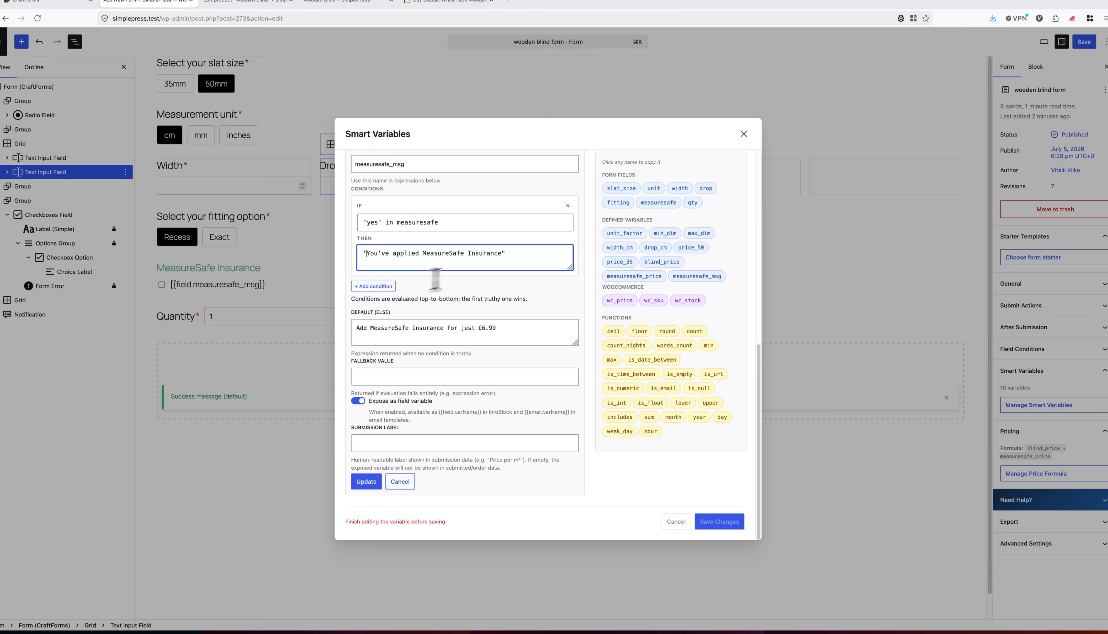
triple_click(505, 251)
click(511, 257)
click(363, 254)
key(BackSpace)
text(")
- Set the default value to "Add MeasureSafe Insurance for just £6.99" in double quotes, update the variable, and save the variable changes and form
click(522, 335)
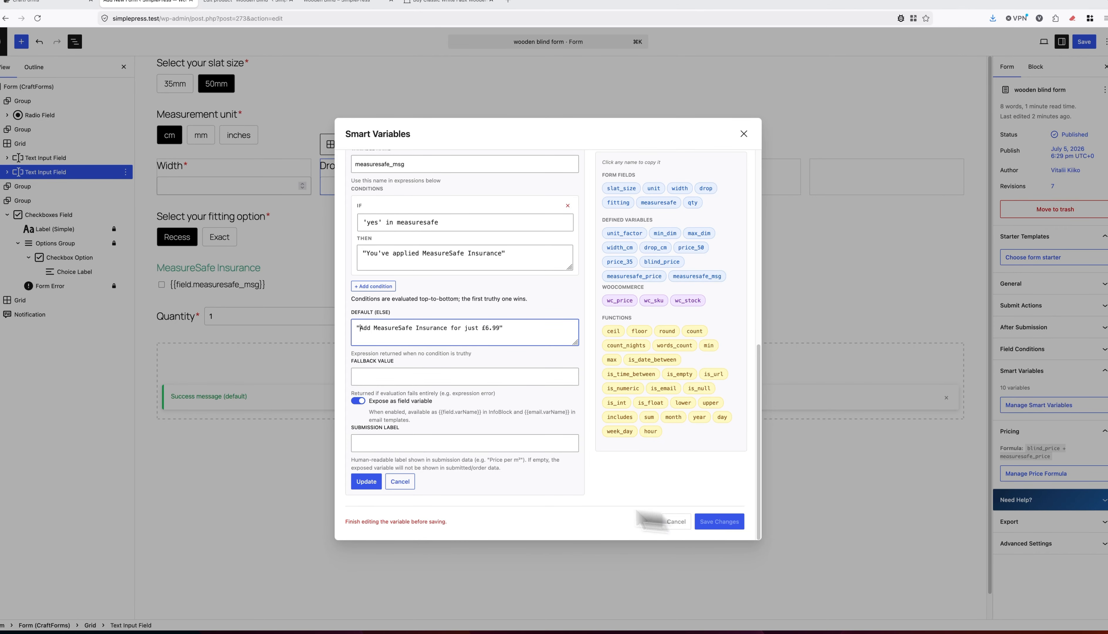
click(365, 482)
click(719, 522)
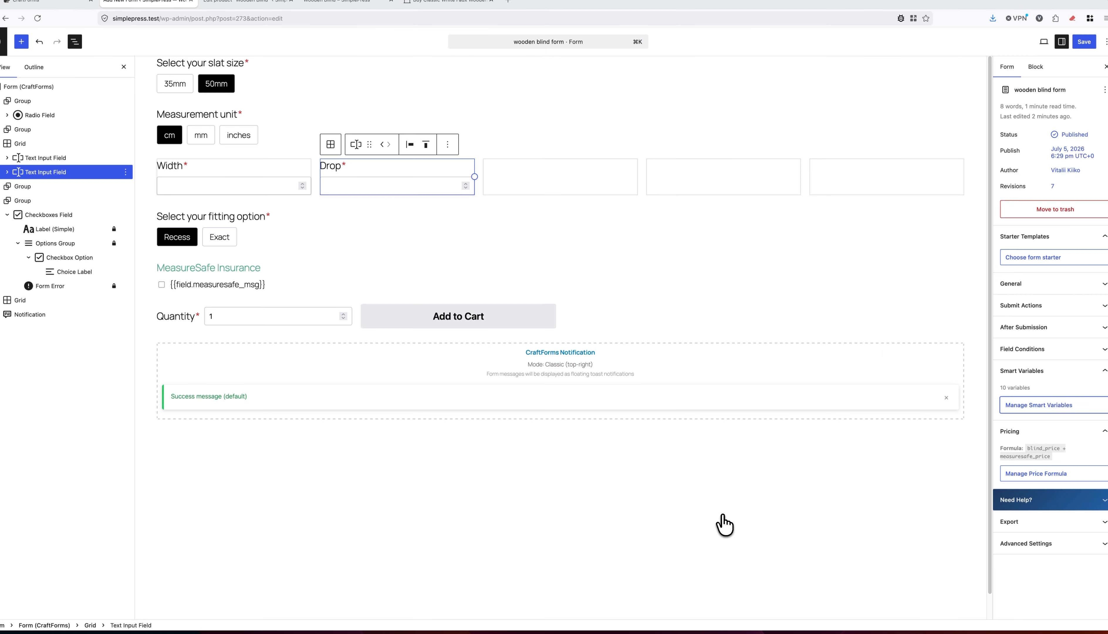
click(1072, 54)
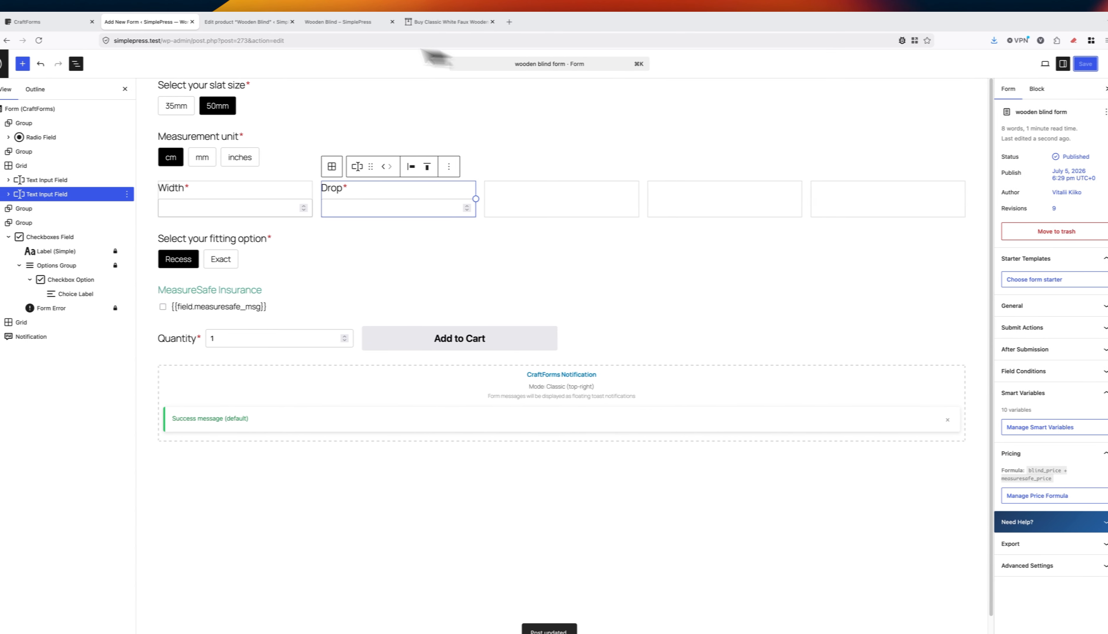
- Test the form on the Wooden Blind product page by setting both Width and Drop to 45 cm
click(344, 22)
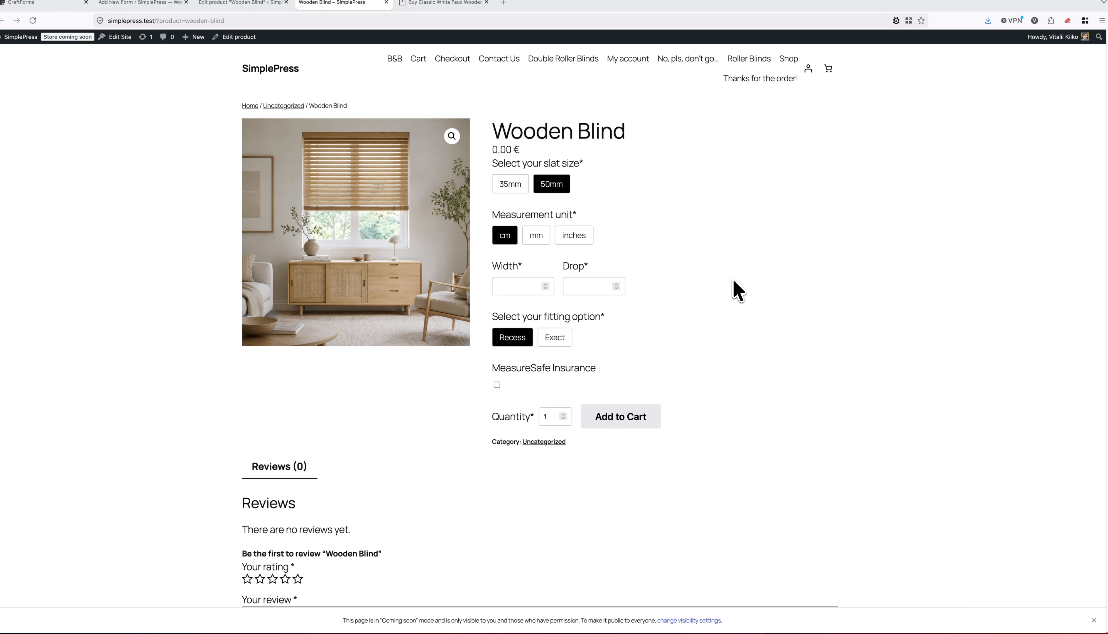
click(546, 284)
click(616, 285)
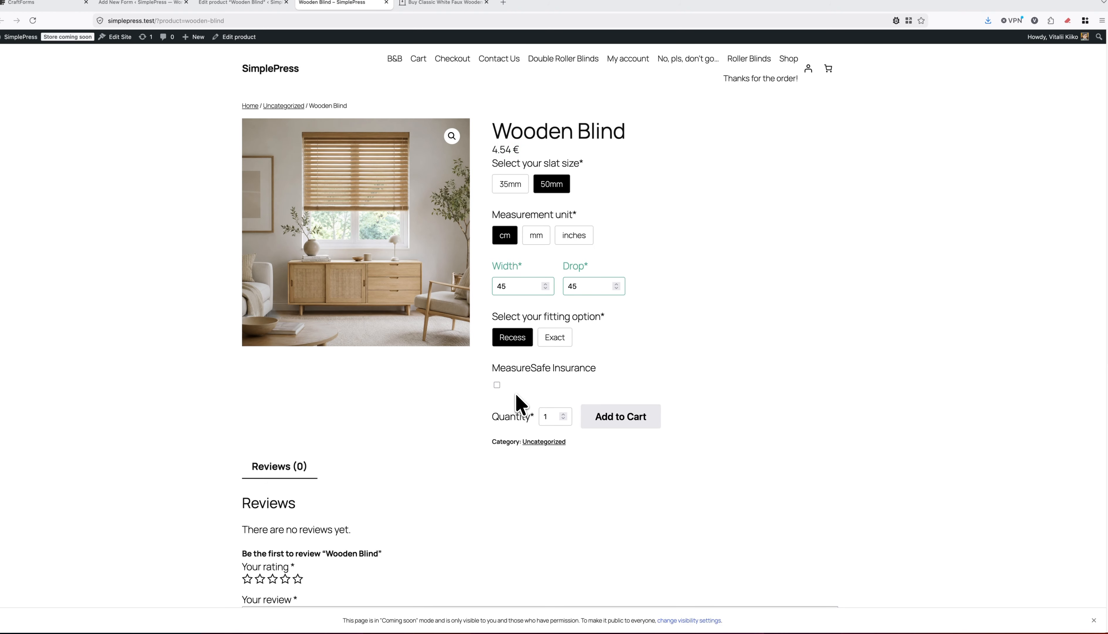
- In the wooden blind form, set the measuresafe_msg smart variable's fallback value to Add MeasureSafe Insurance for just £6.99
key(ctrl+super+f)
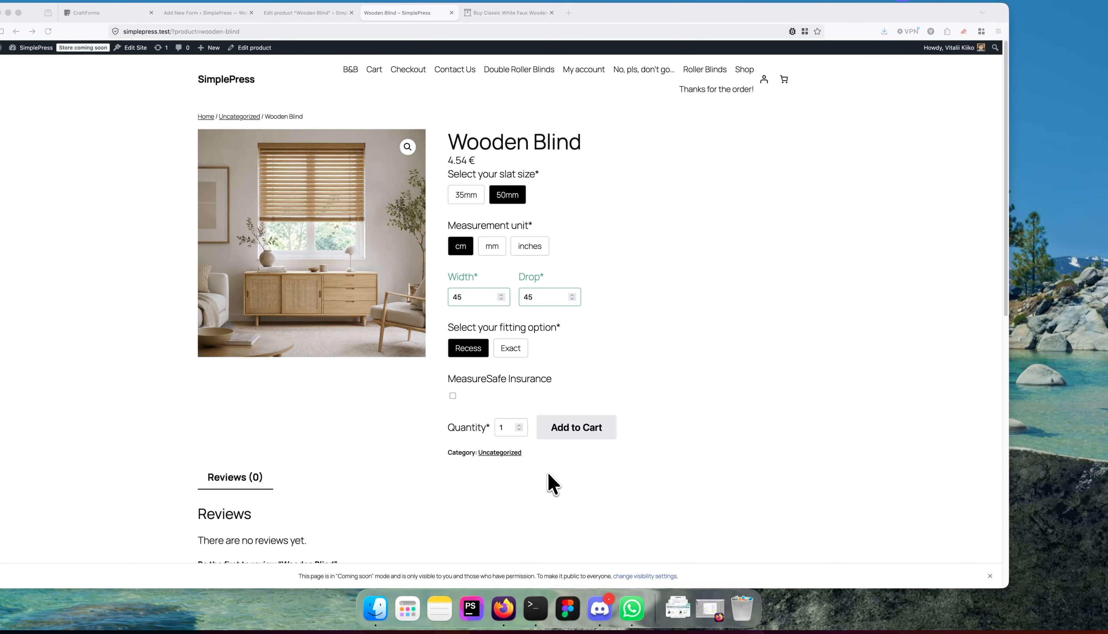
click(217, 12)
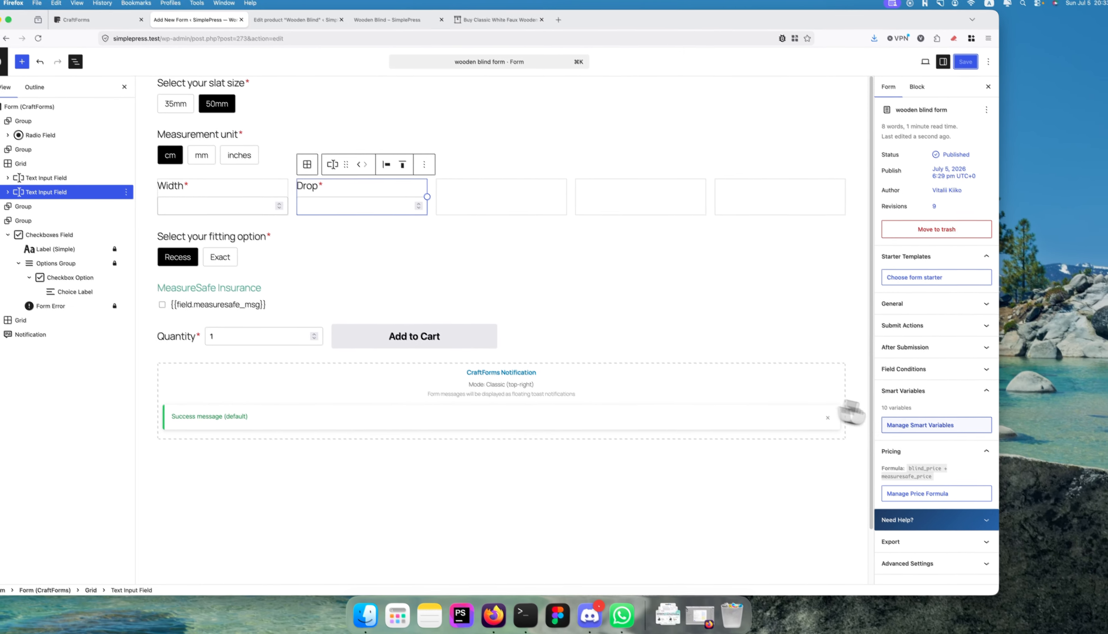
click(936, 436)
scroll(421, 301, down, 3)
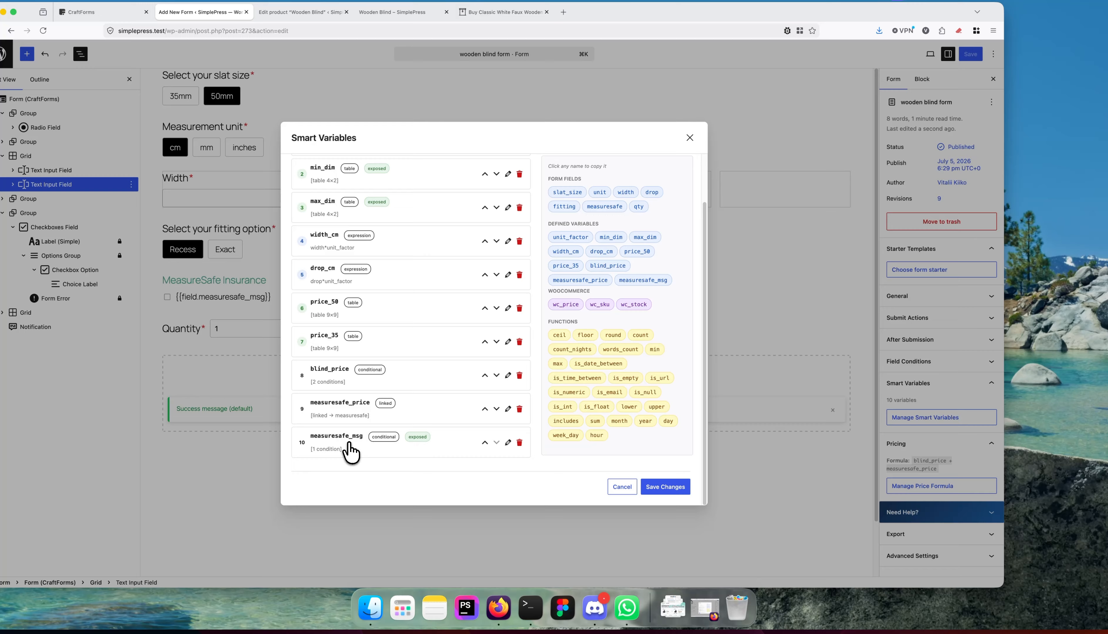
click(508, 442)
scroll(462, 404, down, 5)
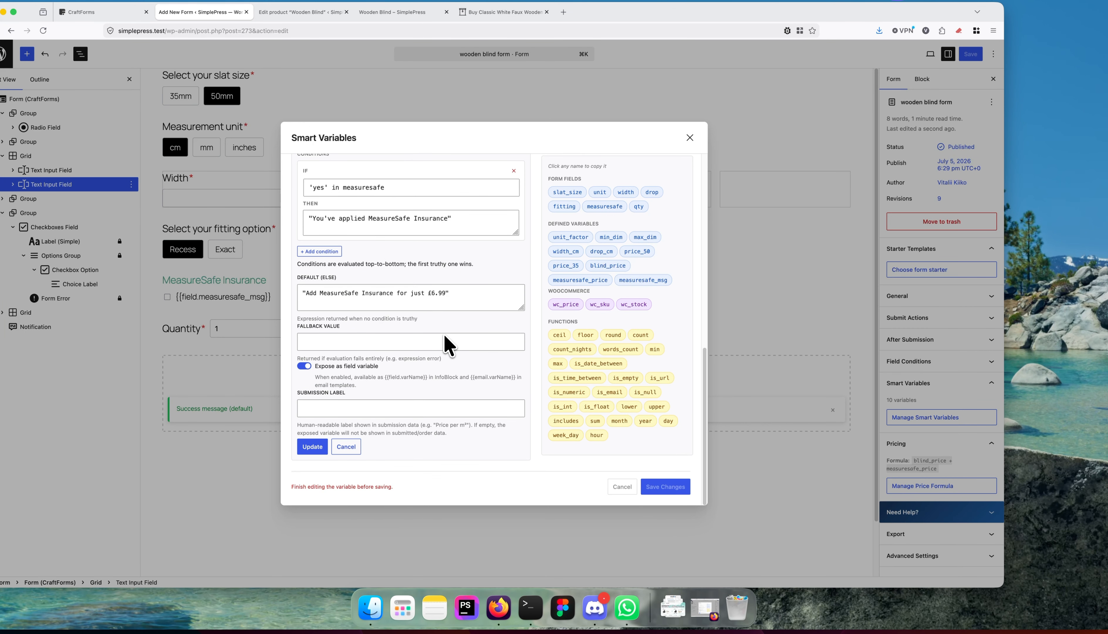
drag(445, 293, 305, 294)
key(super+c)
click(356, 342)
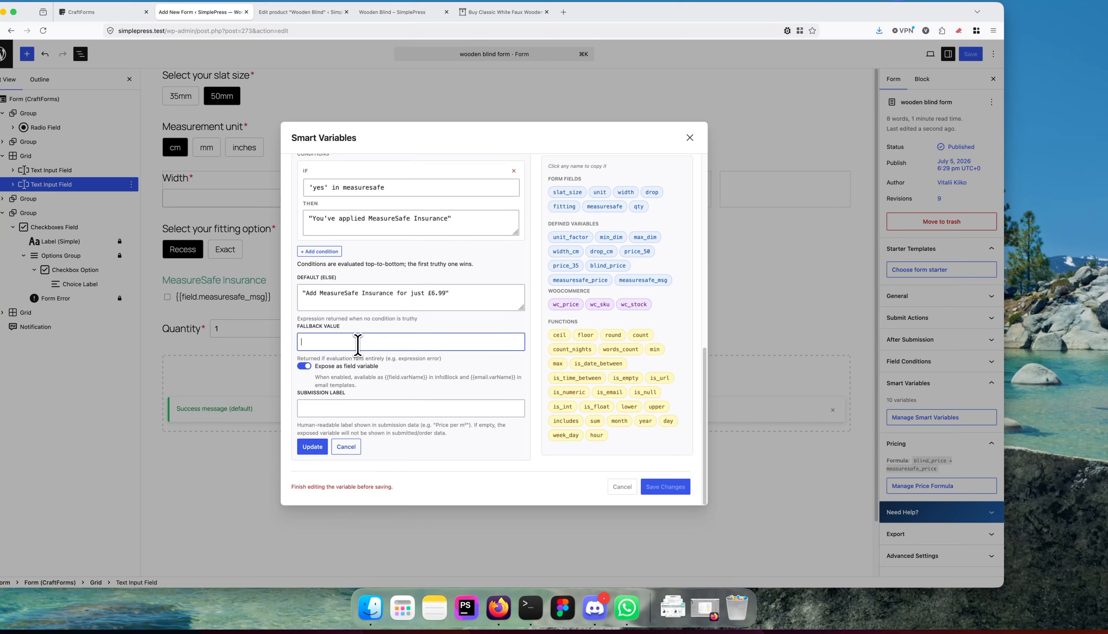
key(super+v)
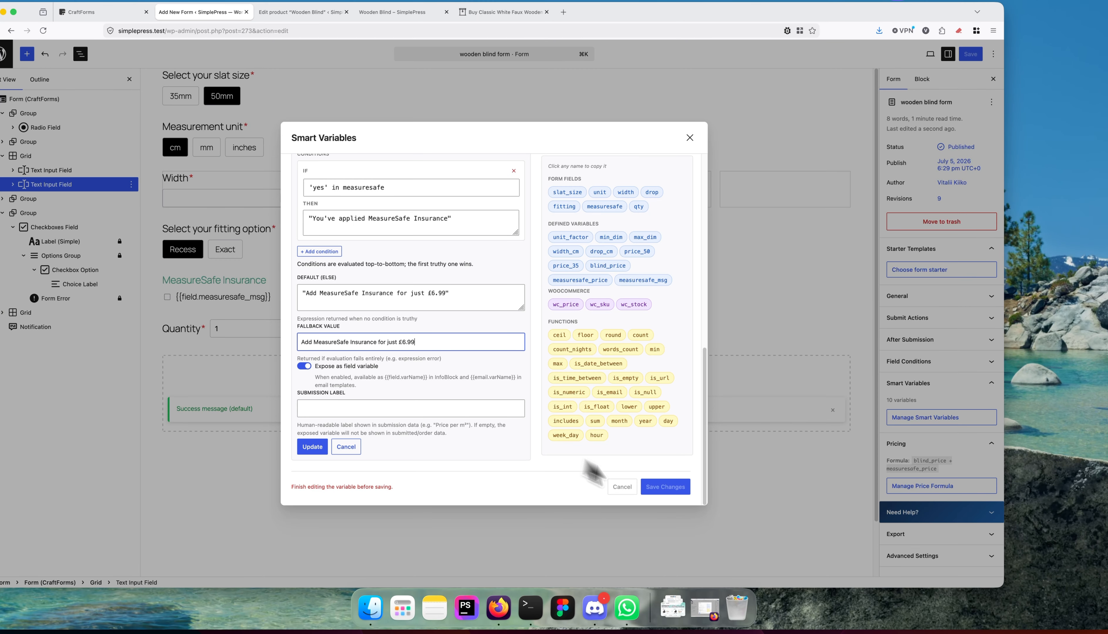
- Update the measuresafe_msg variable and save both the smart variable changes and the form
click(311, 446)
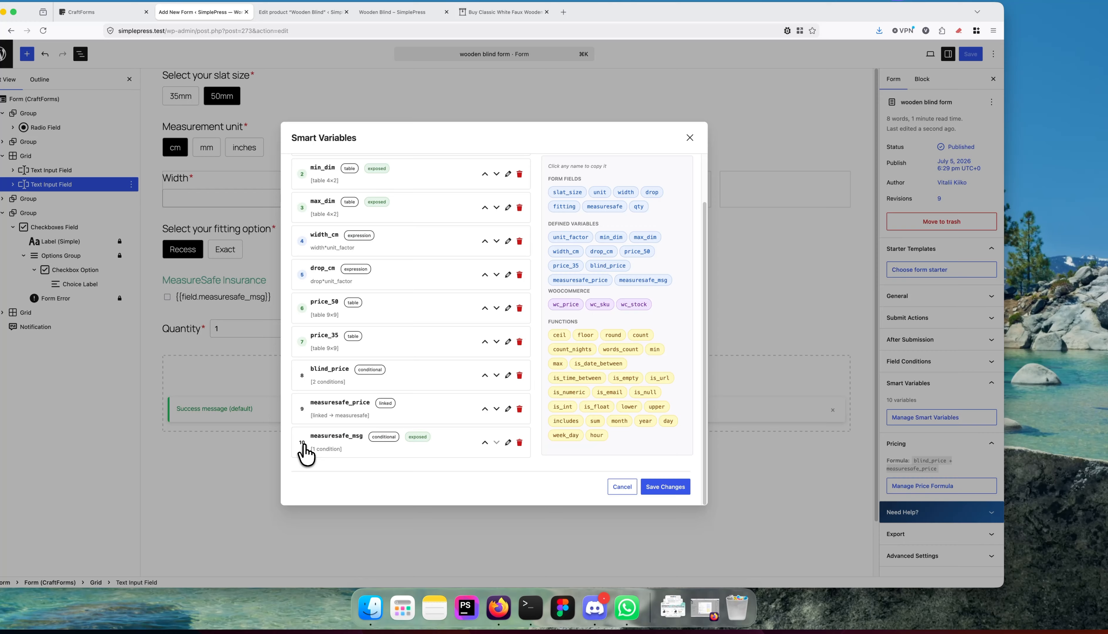
click(670, 489)
click(956, 77)
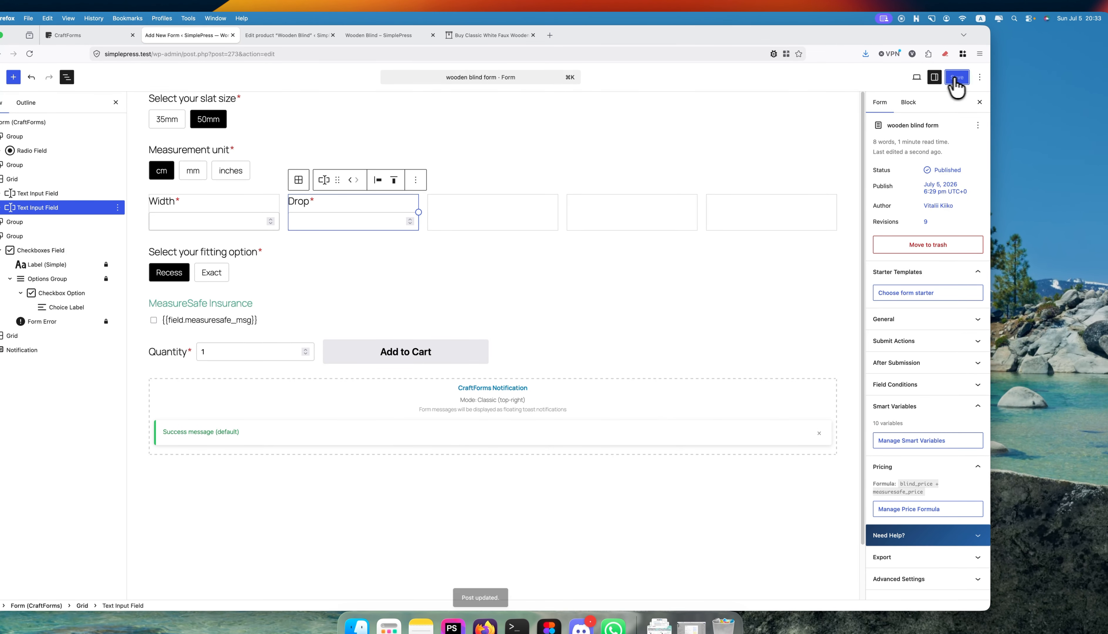
- Return to the refreshed Wooden Blind product page and enter 45 cm for both Width and Drop
click(388, 34)
click(947, 52)
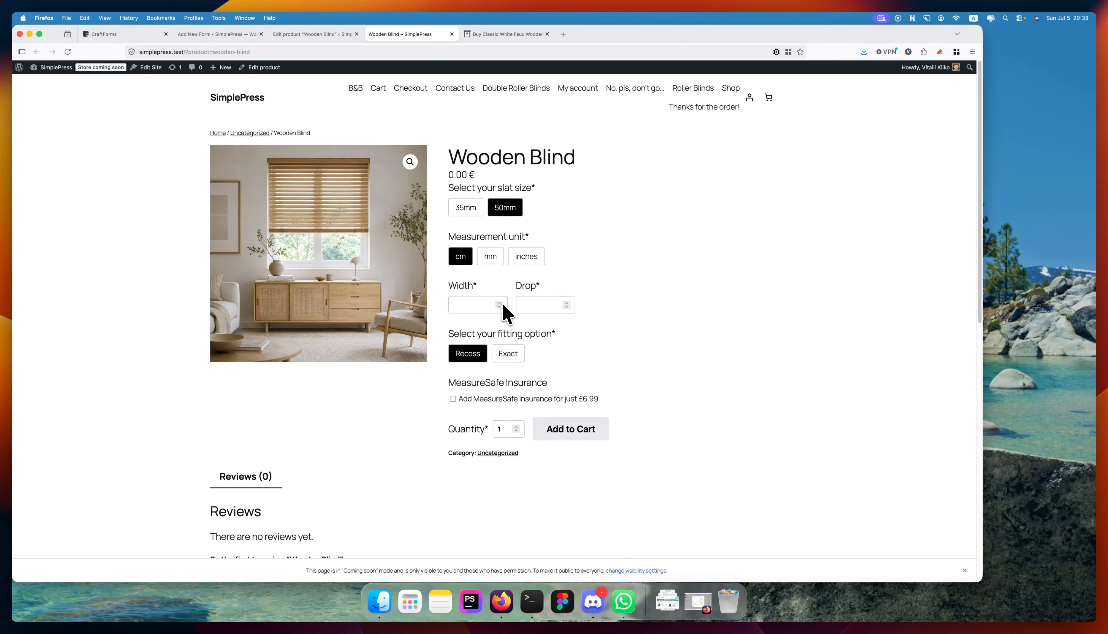
click(489, 305)
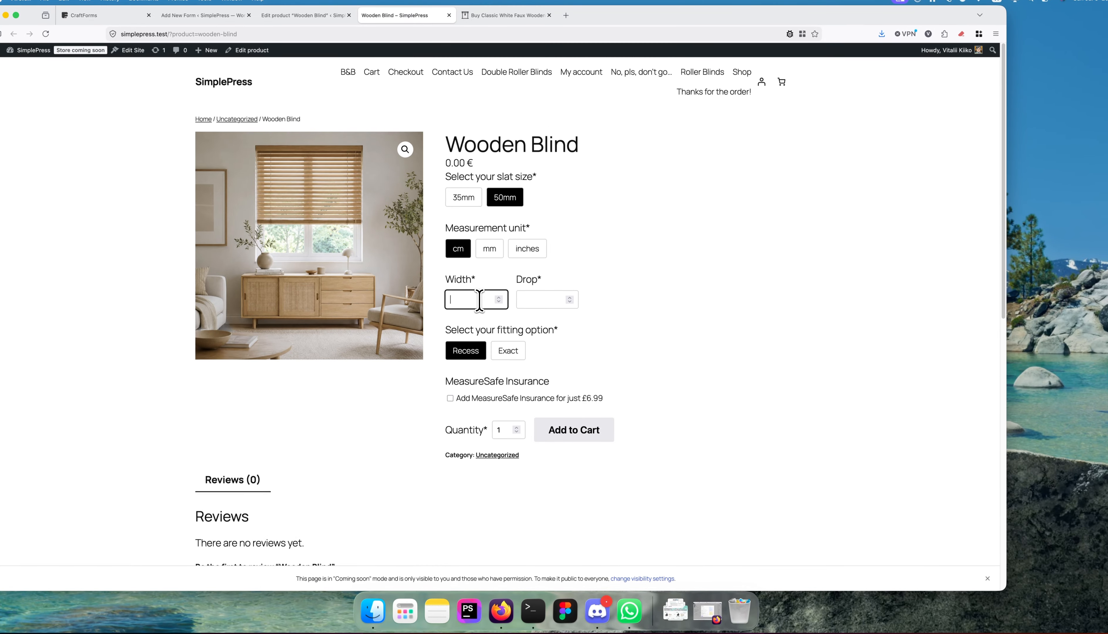
text(45)
click(541, 299)
text(45)
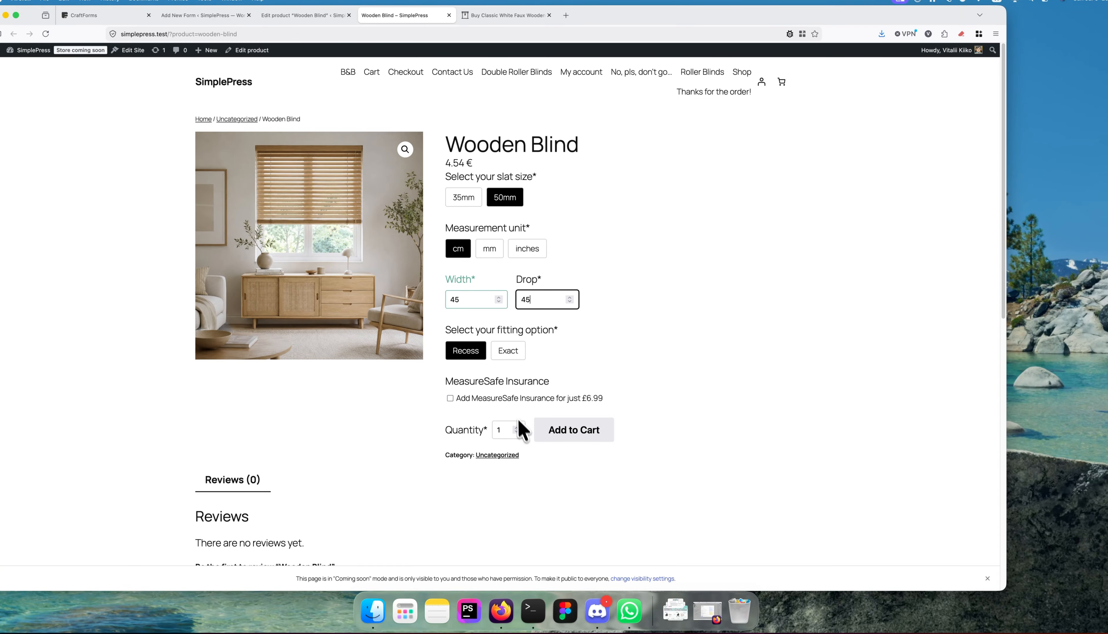
- Toggle the MeasureSafe Insurance option on and off repeatedly to check its label message and the product price
click(493, 399)
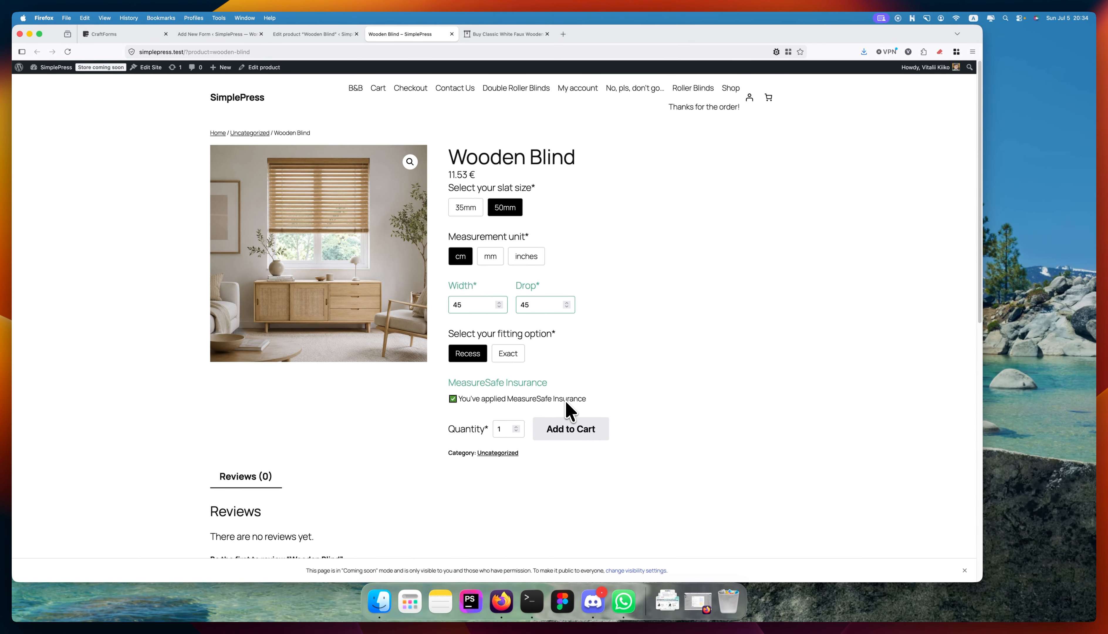
click(519, 400)
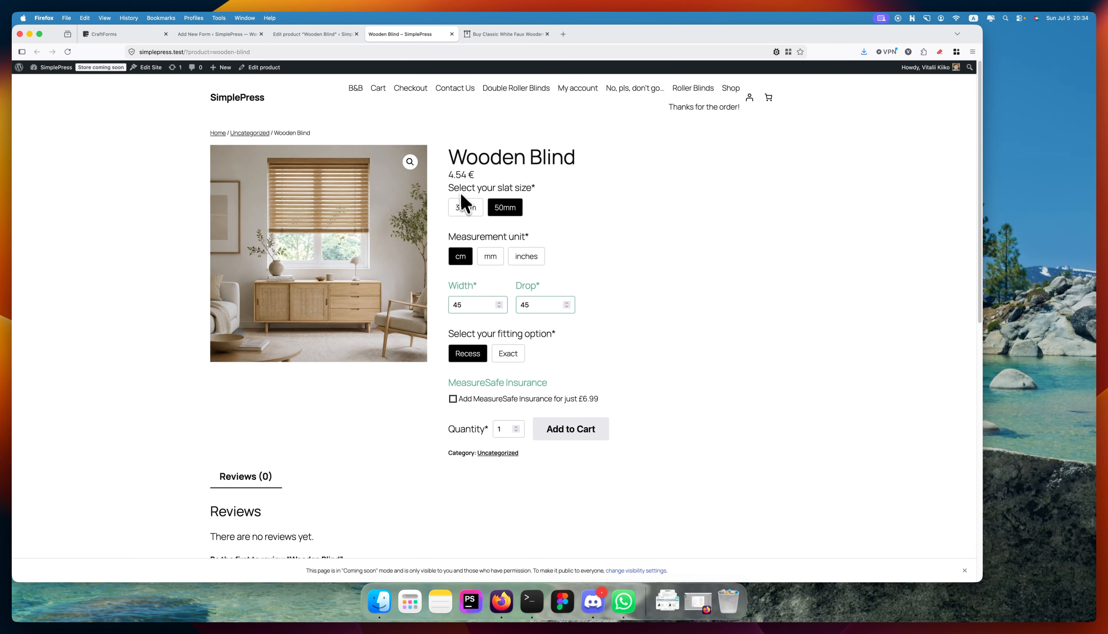
click(510, 399)
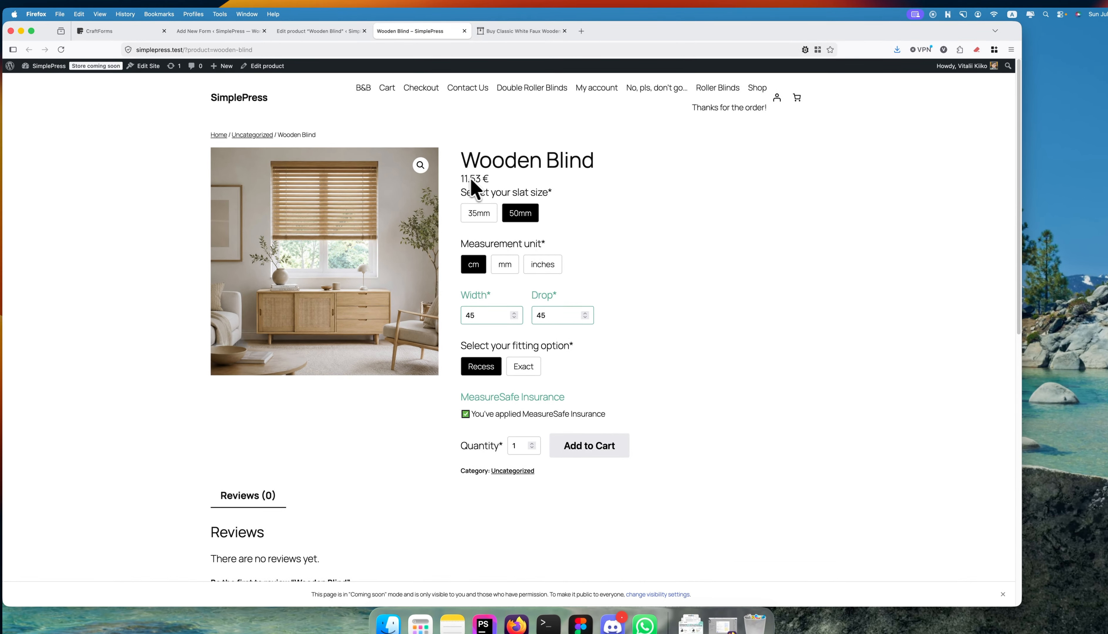
click(517, 416)
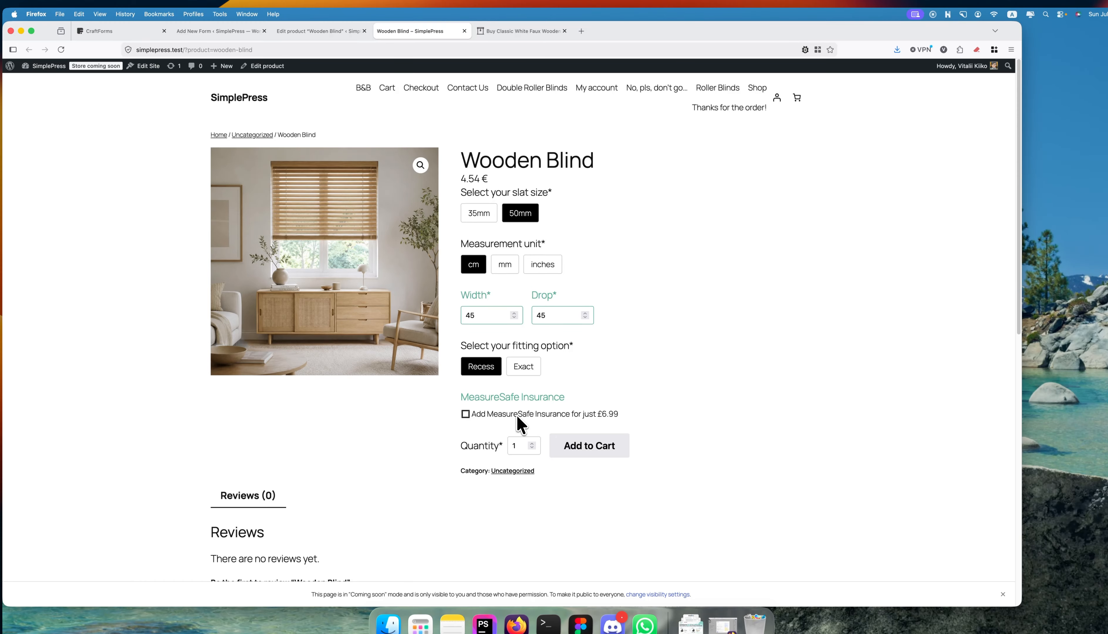
click(518, 417)
click(519, 419)
- In the form editor, set the maximum columns of the grid holding Width and Drop to 4 and save the form
click(230, 31)
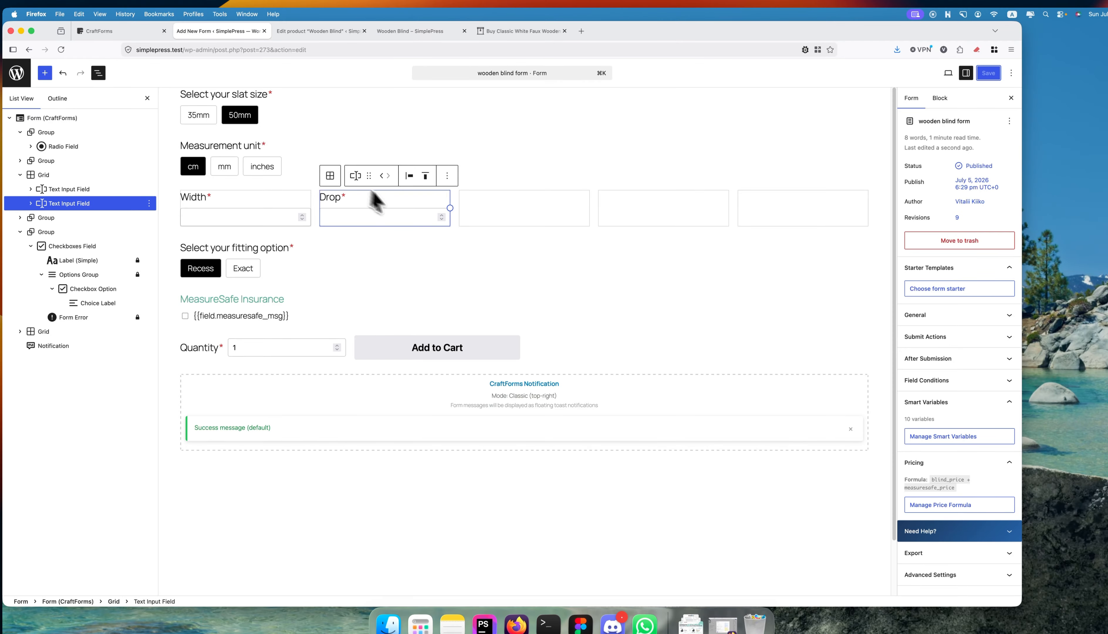
click(489, 195)
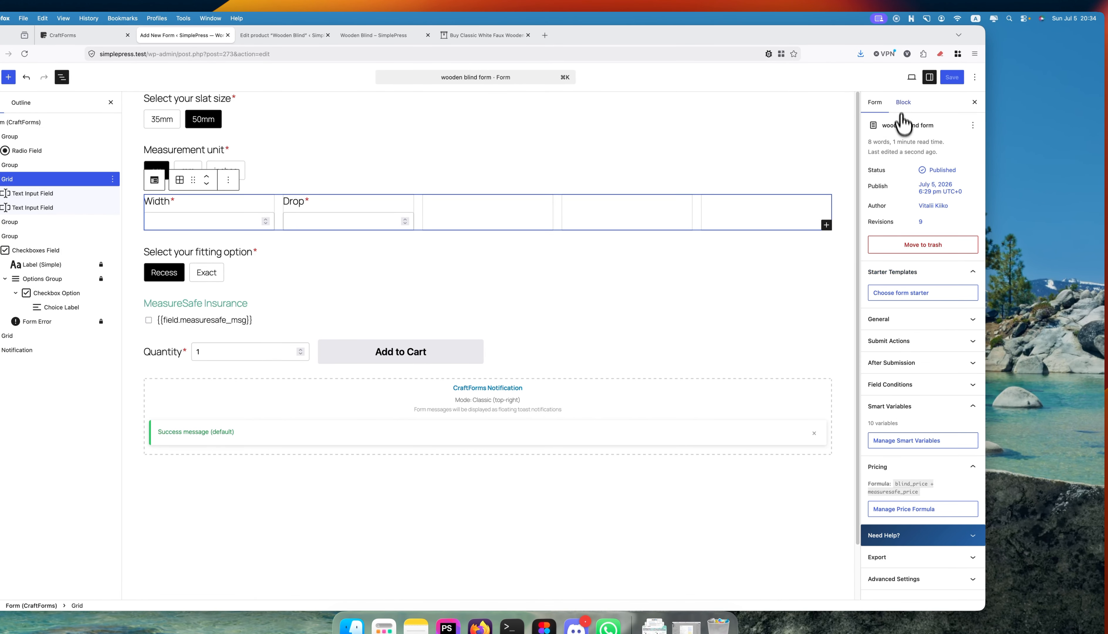
click(903, 105)
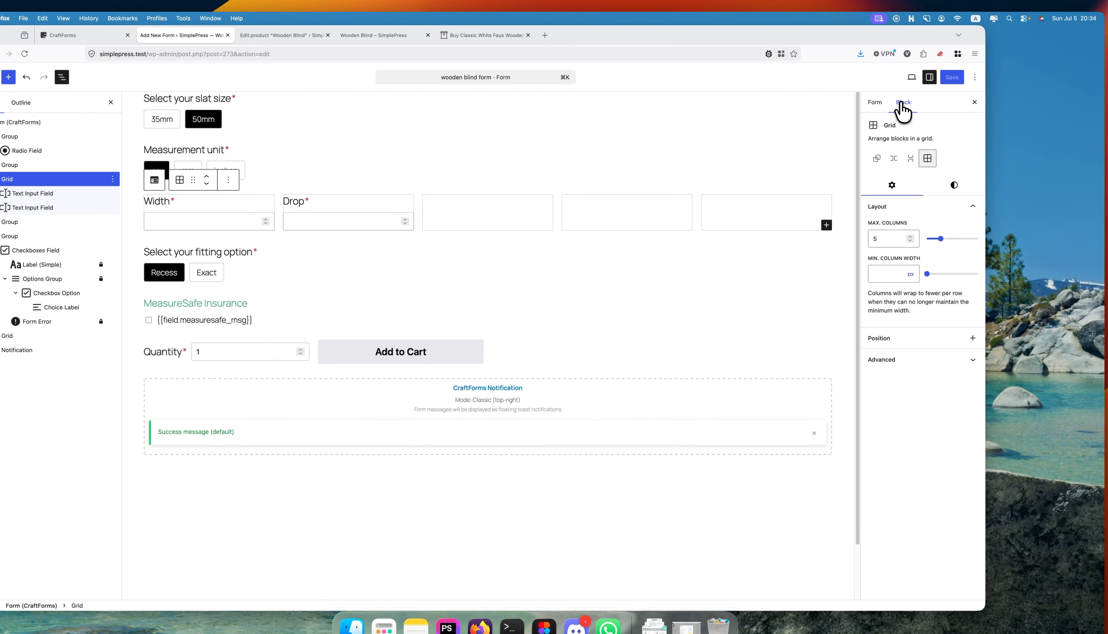
click(911, 241)
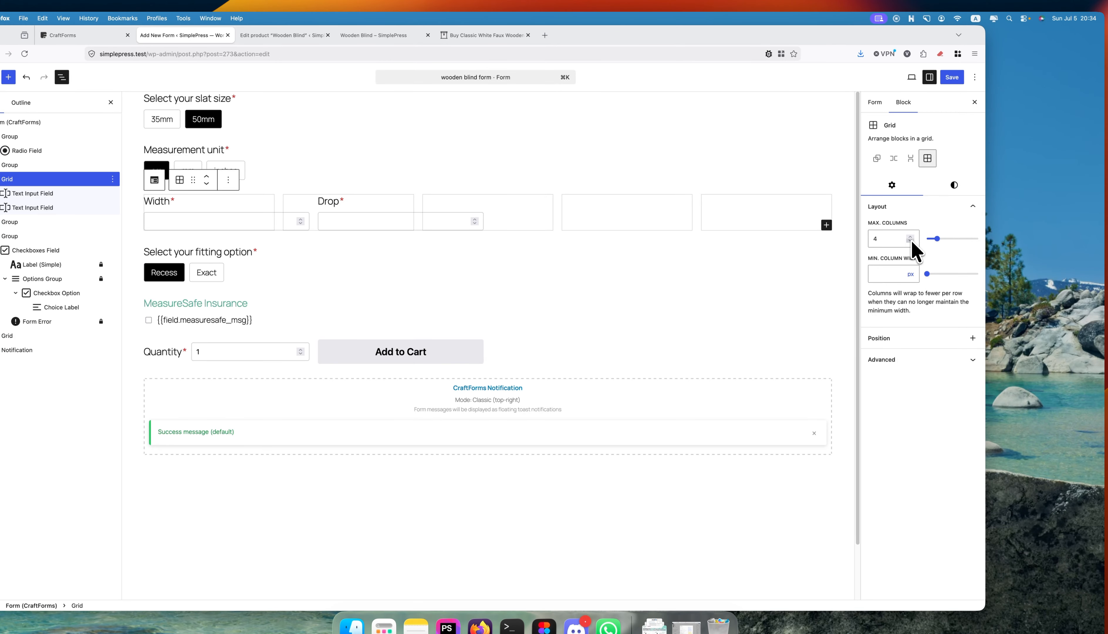
click(952, 77)
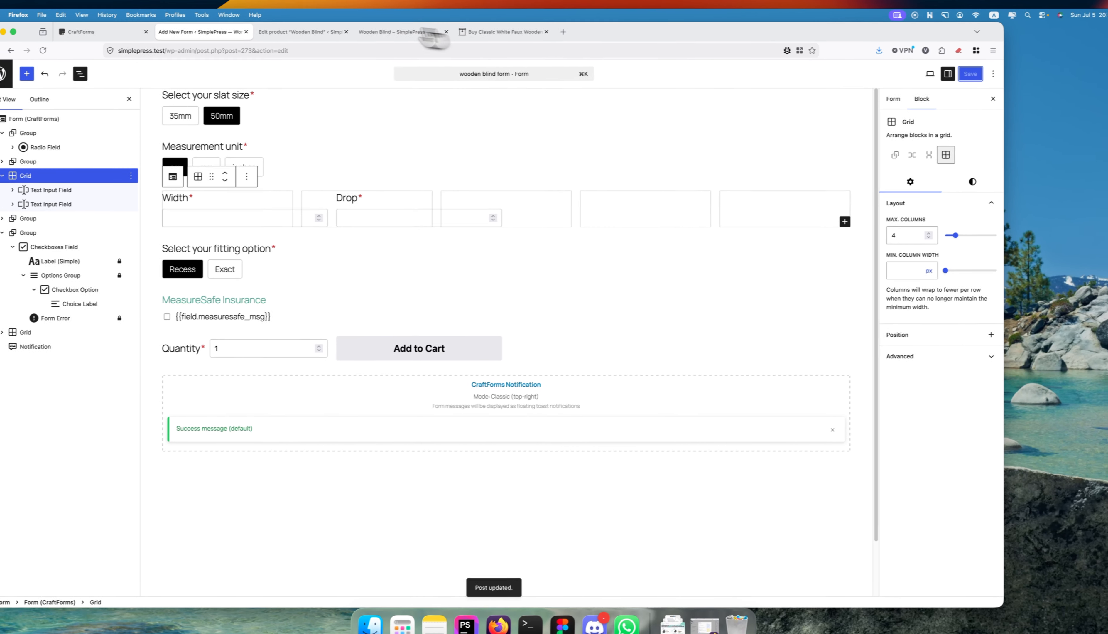
- Check the updated field layout on the Wooden Blind product page, entering 45 for both Width and Drop
click(406, 32)
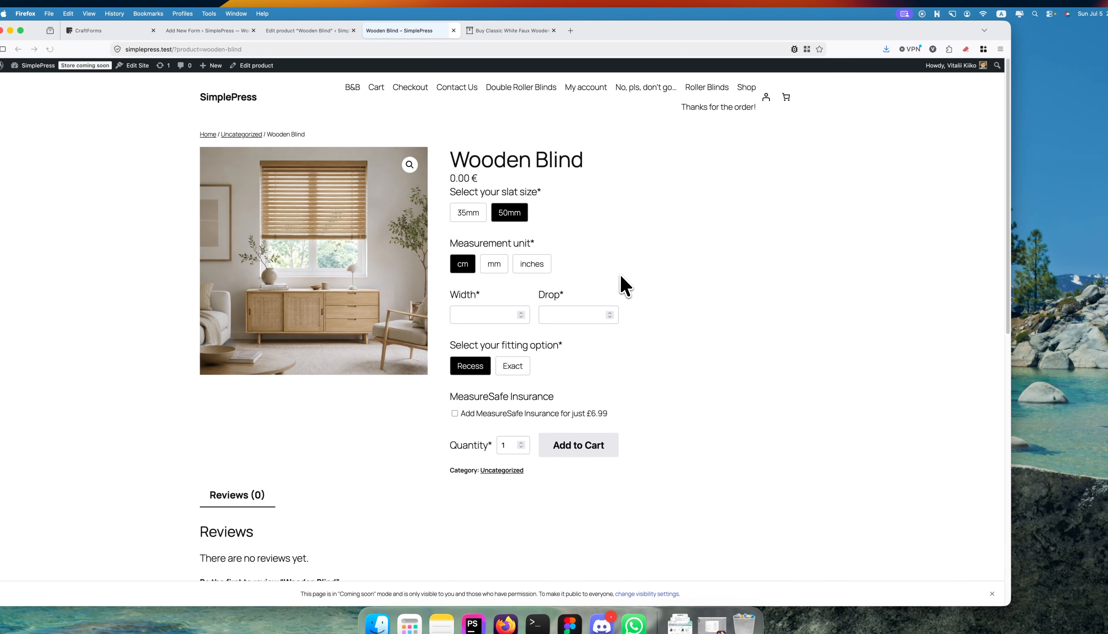
click(478, 316)
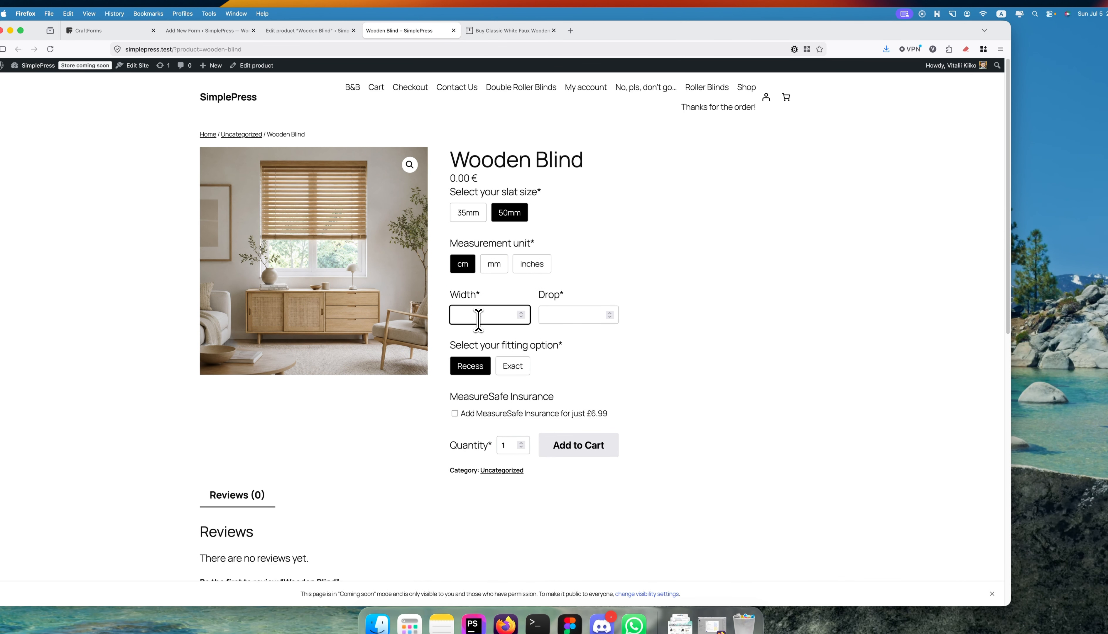
text(45)
click(581, 314)
text(45)
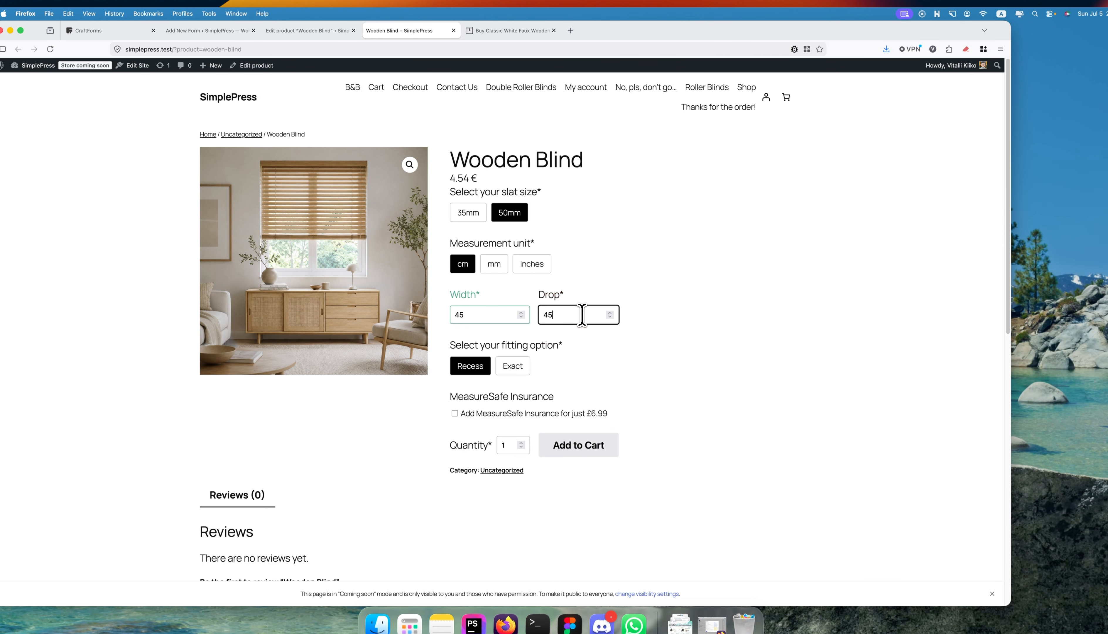
drag(649, 230, 679, 292)
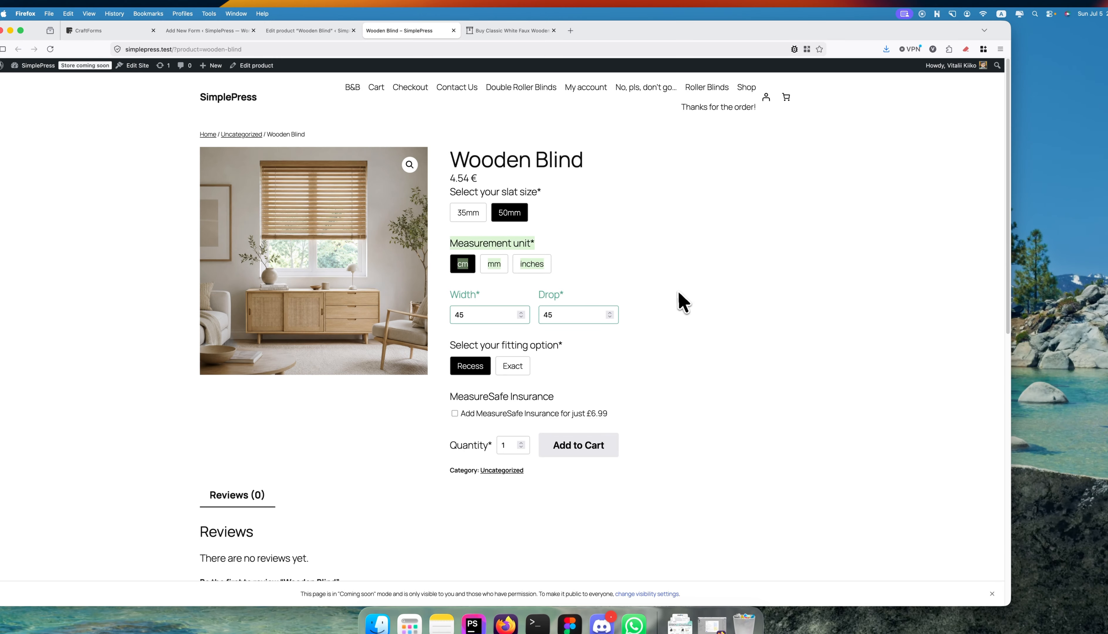
click(677, 308)
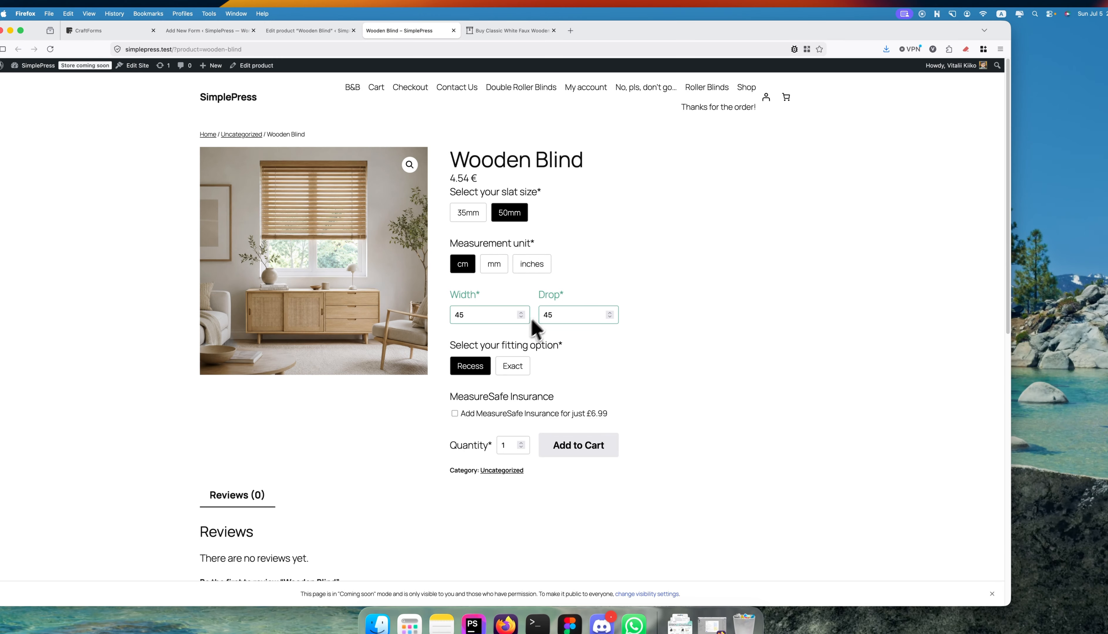
- Apply and remove MeasureSafe Insurance with the new layout, and examine the displayed product price
click(543, 414)
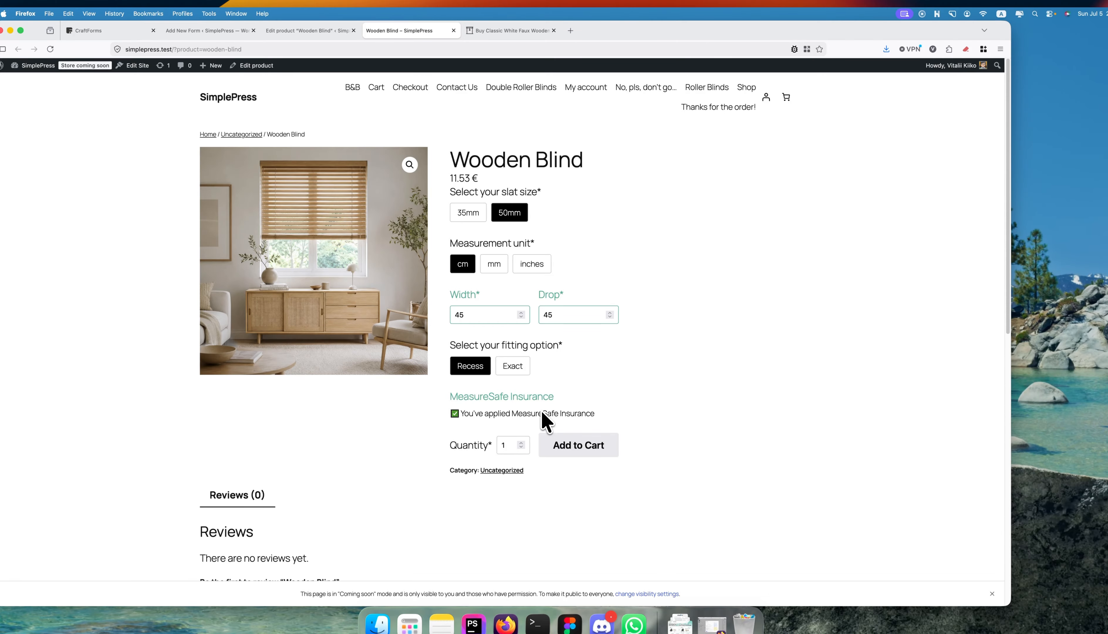
click(544, 414)
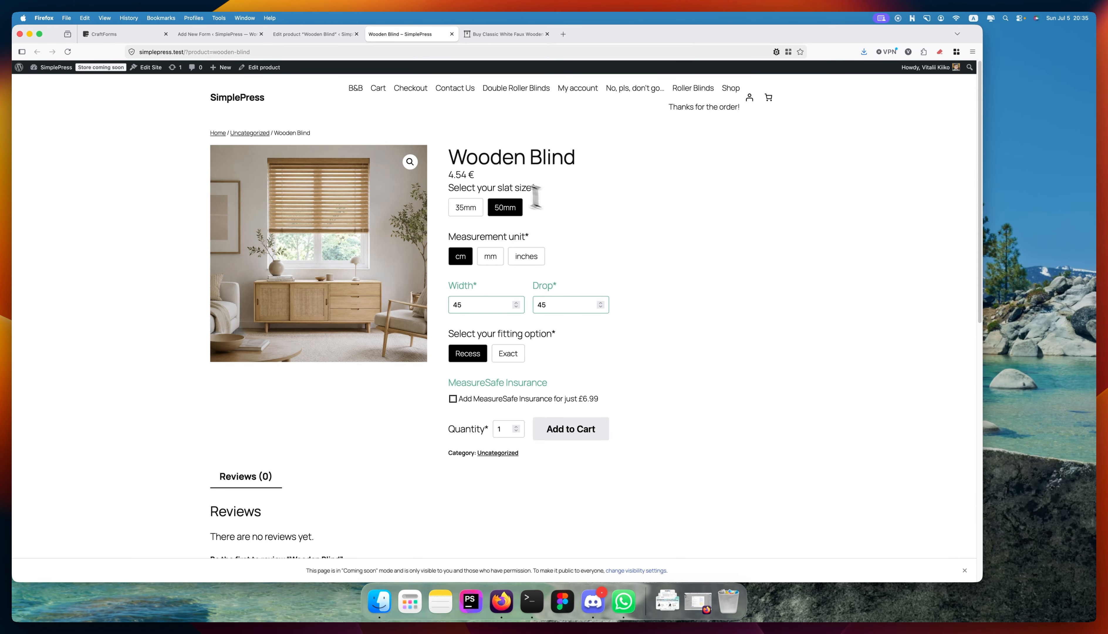
drag(448, 175, 476, 173)
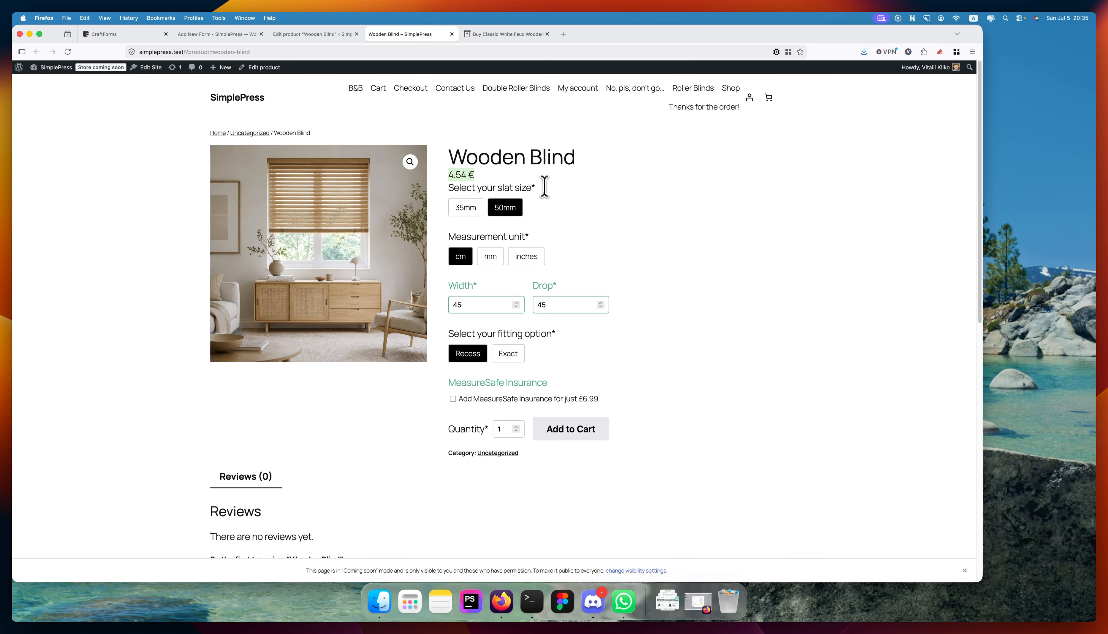
click(299, 36)
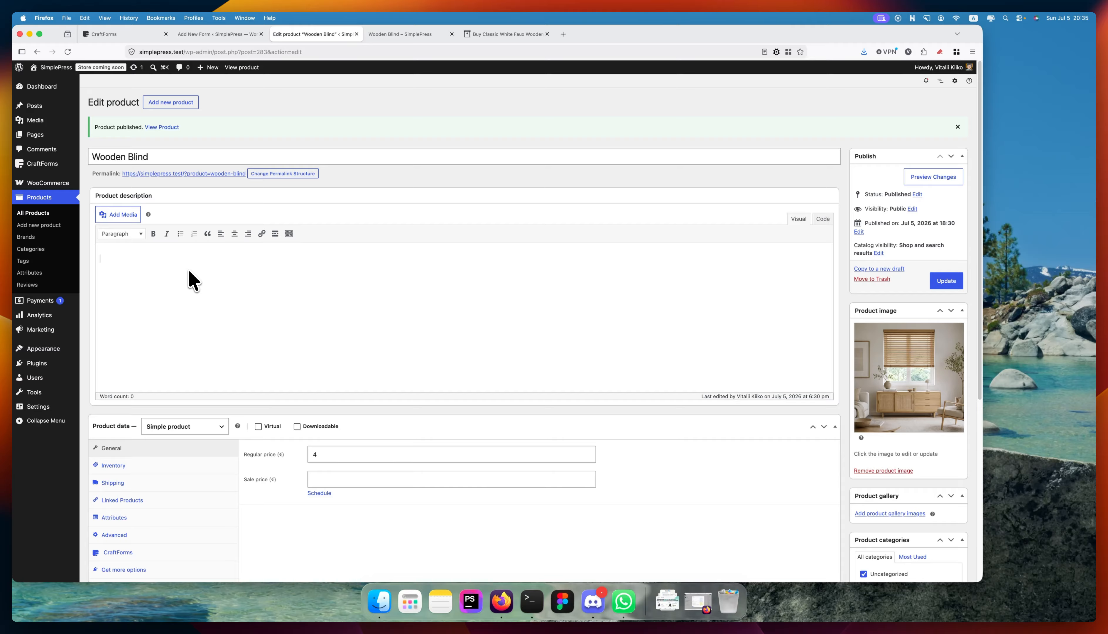
click(401, 34)
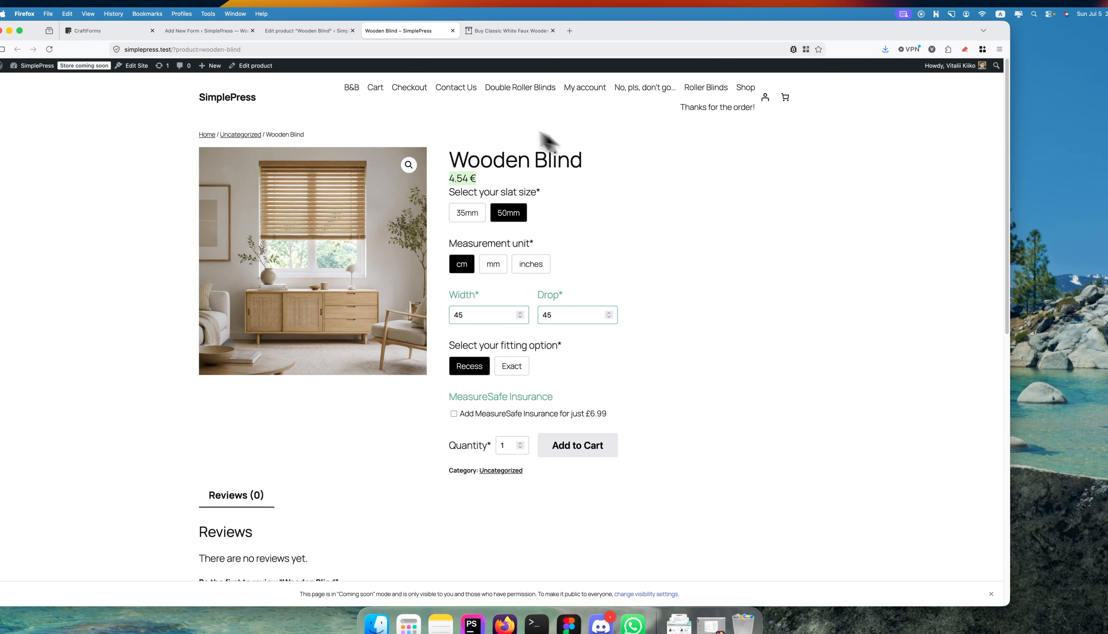
scroll(549, 306, down, 10)
scroll(659, 283, up, 10)
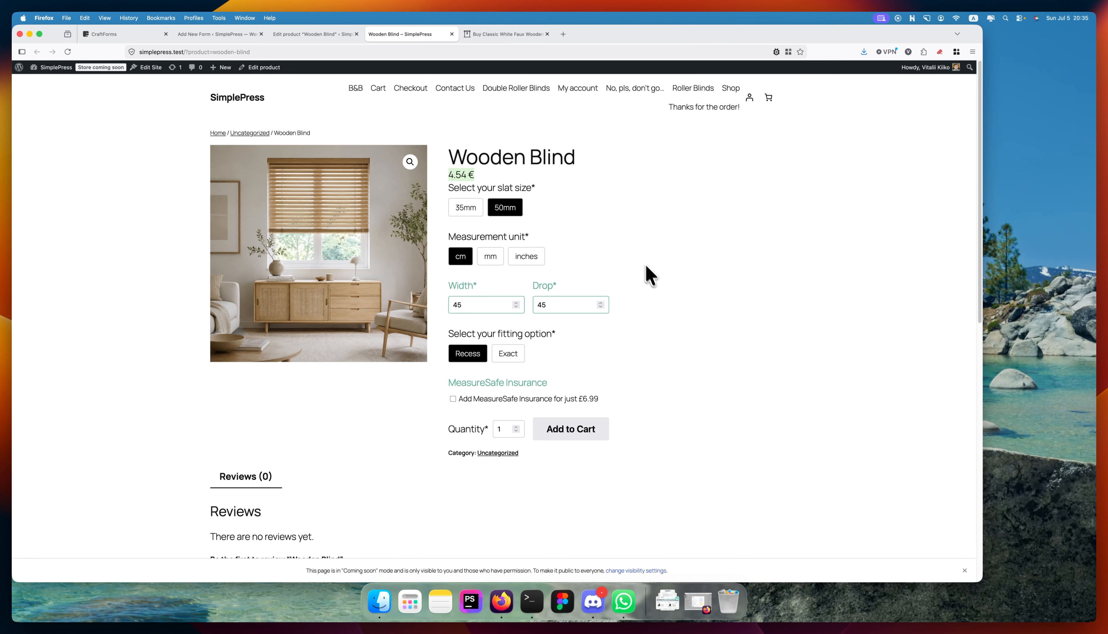
- From the Wooden Blind product's edit page, open the theme's site editor and show all templates
click(290, 33)
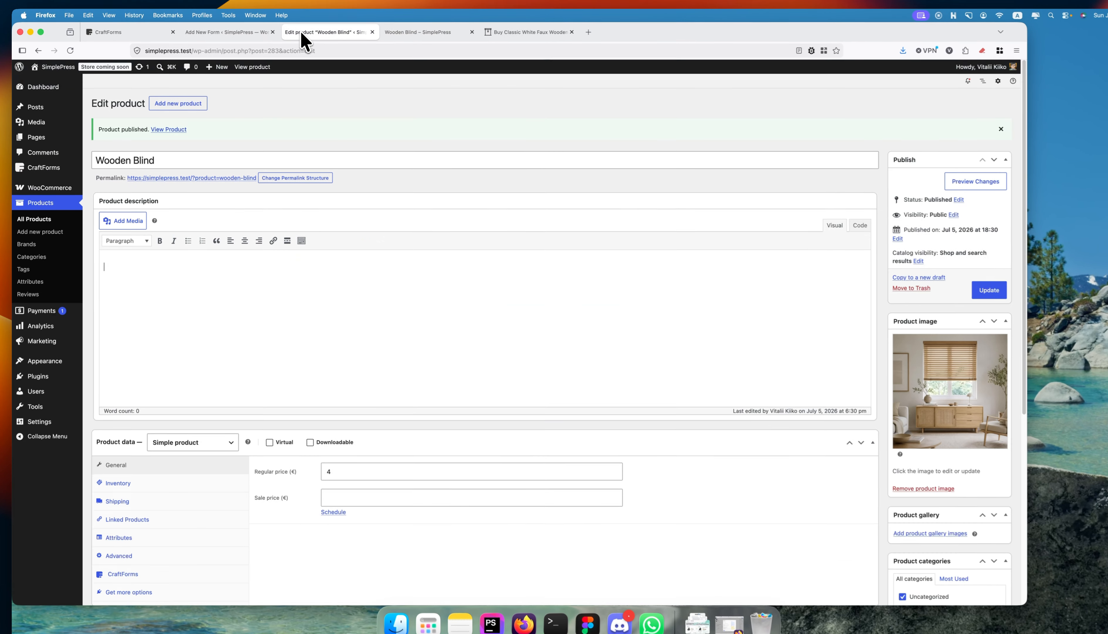
mouse_move(62, 356)
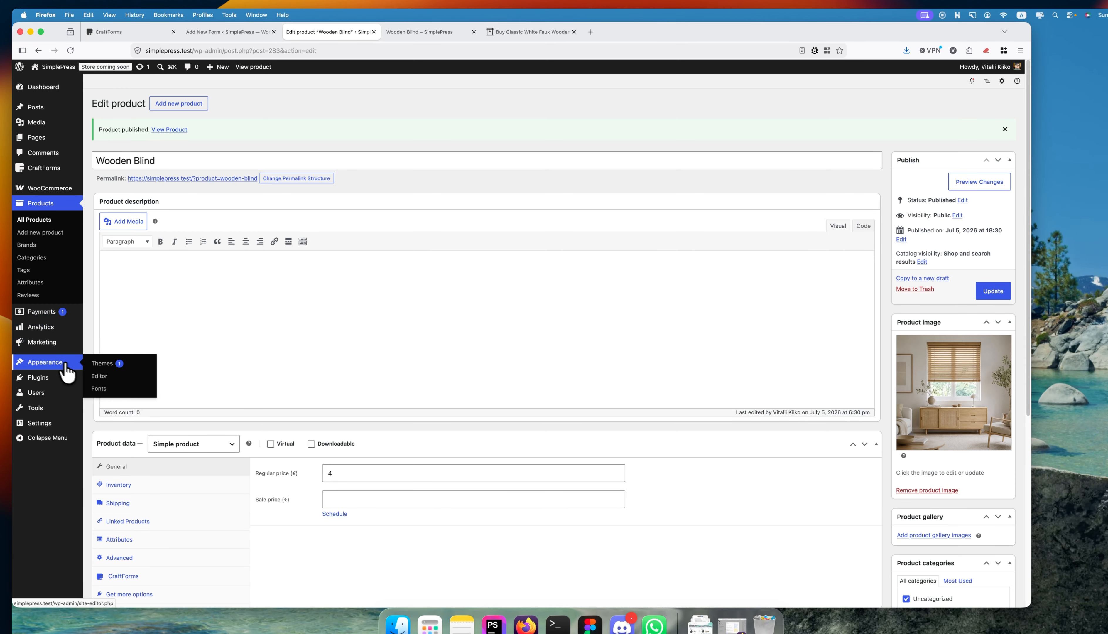
click(101, 376)
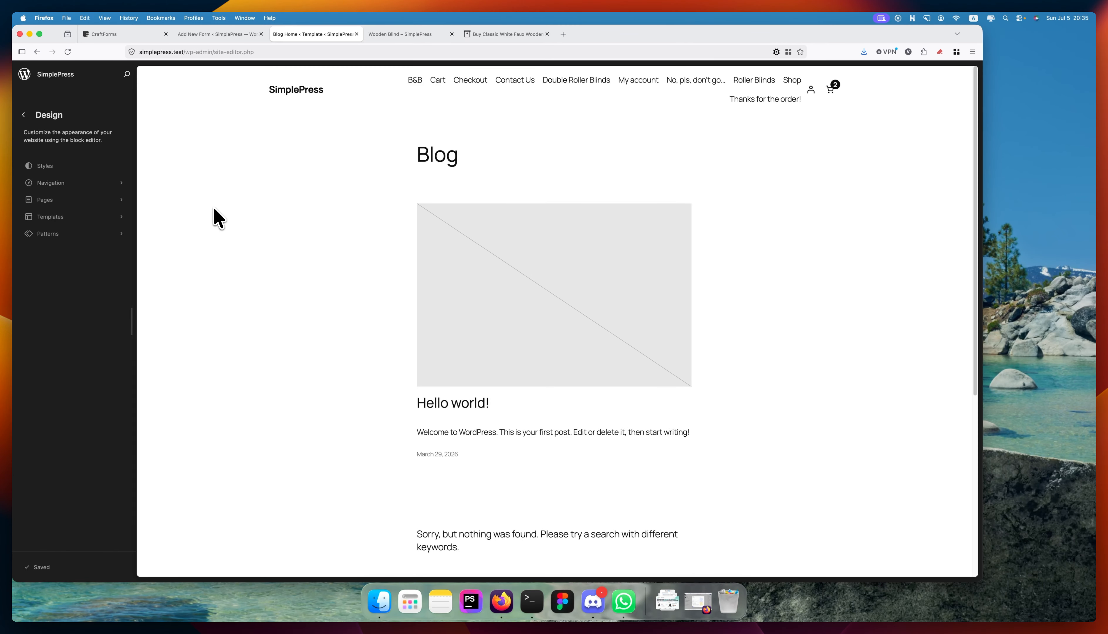
click(88, 218)
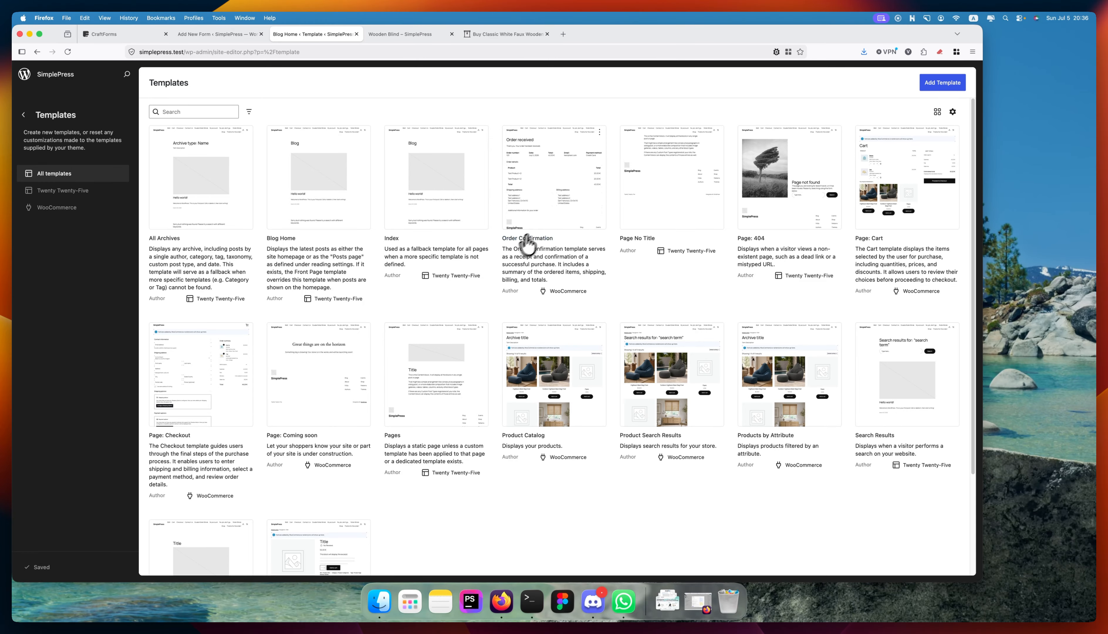
- Open the Single Product template for editing and set the Product Price block's vertical padding to X-Small
scroll(510, 249, down, 3)
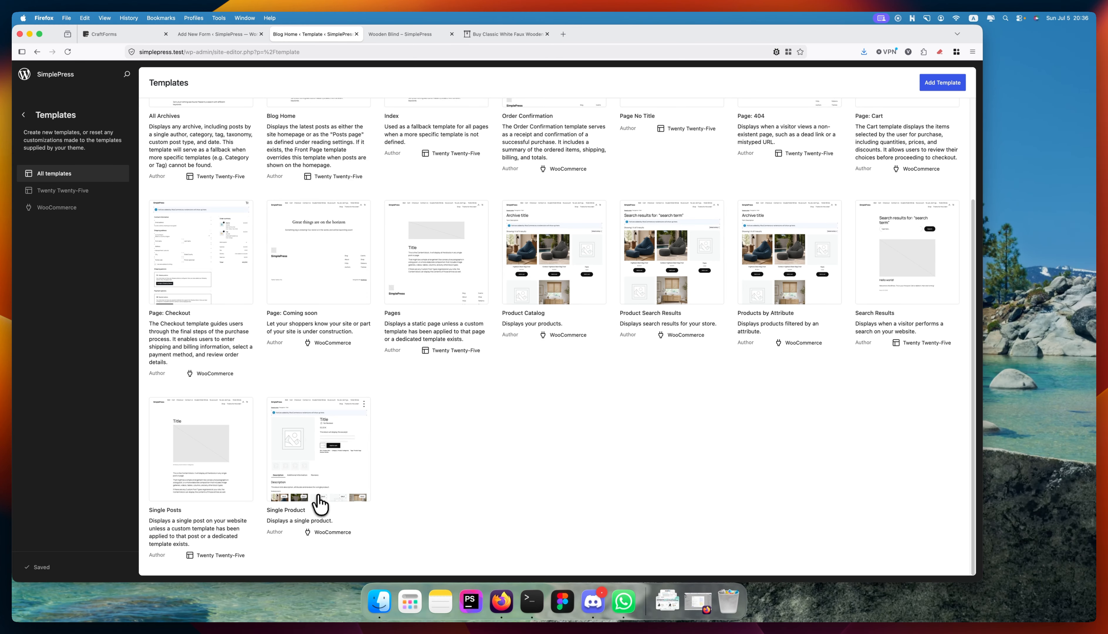
click(299, 509)
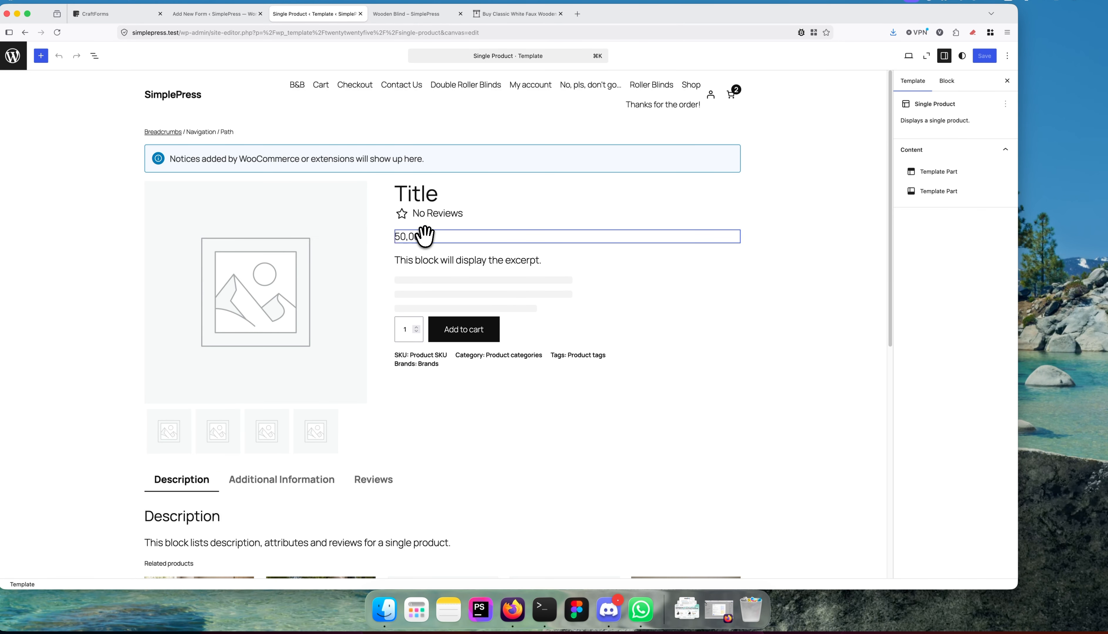
click(456, 235)
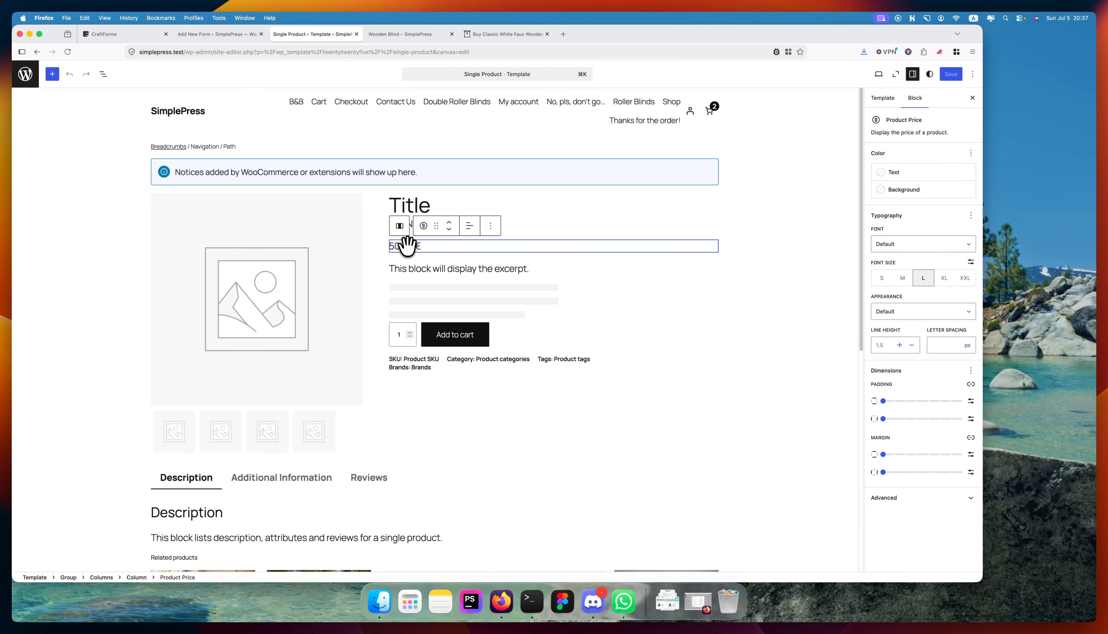
click(905, 401)
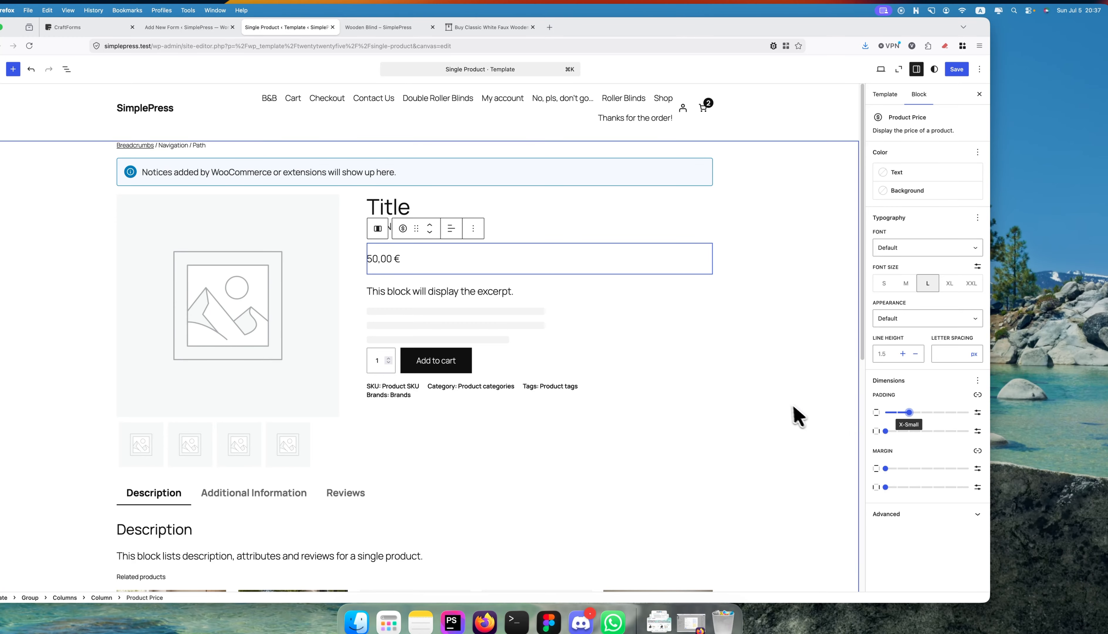
- Set the Product Price block's font appearance to Semi Bold and save the template
click(918, 317)
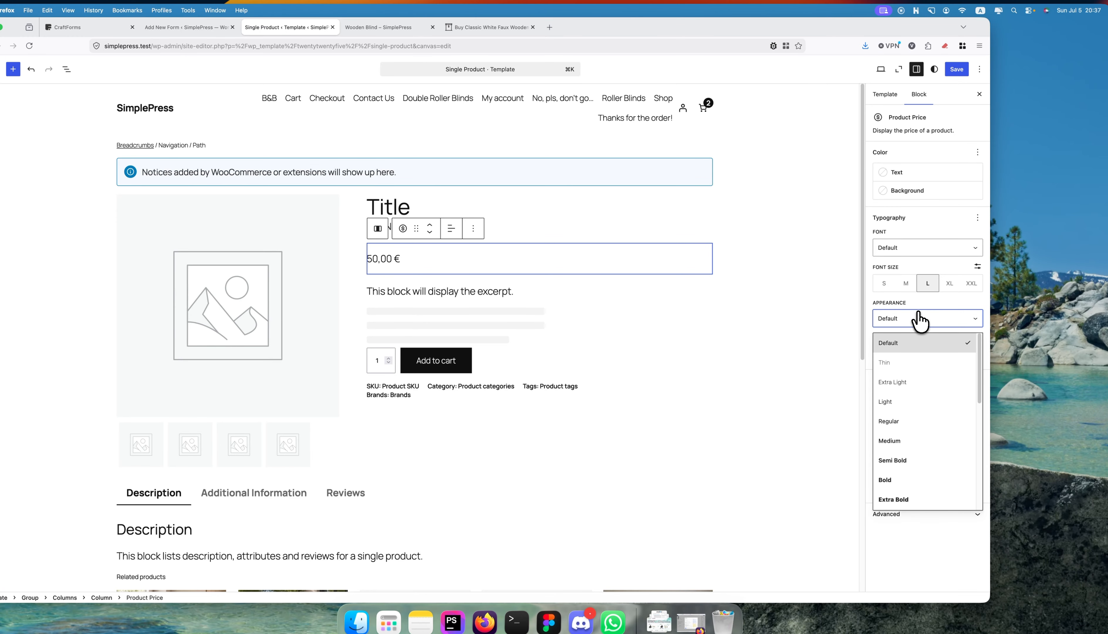
click(905, 460)
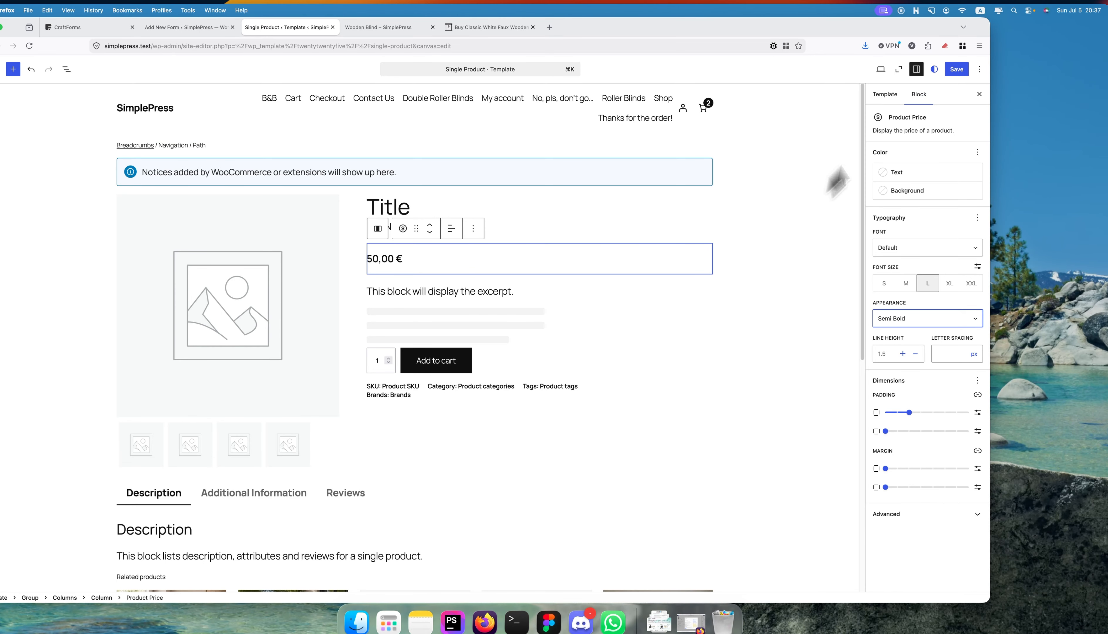
click(957, 69)
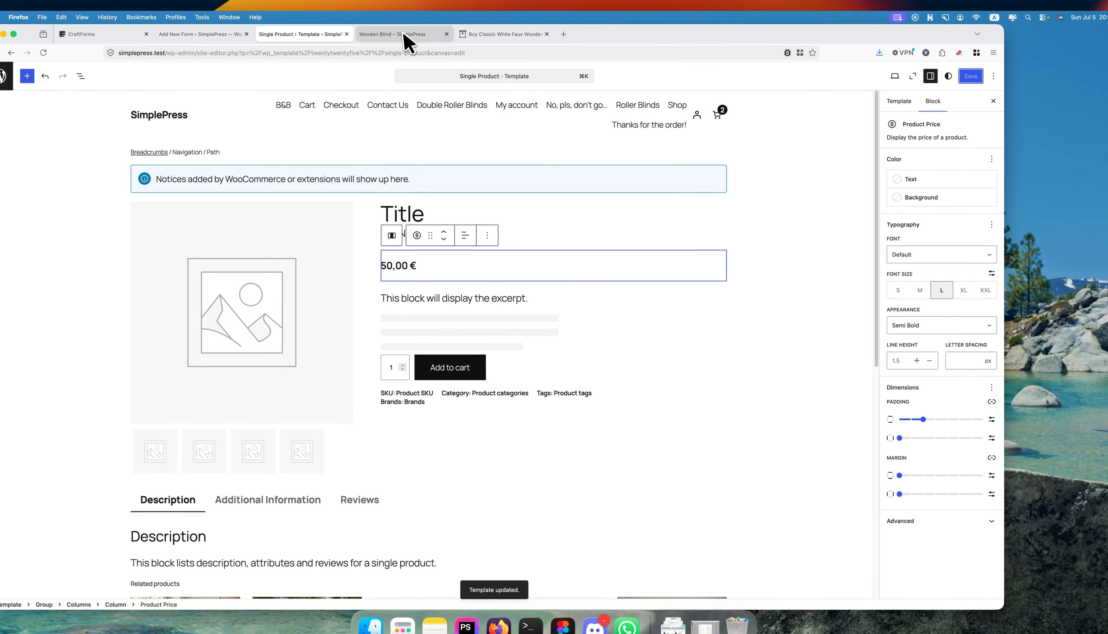
- Reload the Wooden Blind product page to check the price styling, and compare it with the Classic White Faux Wooden Blinds reference page
click(404, 35)
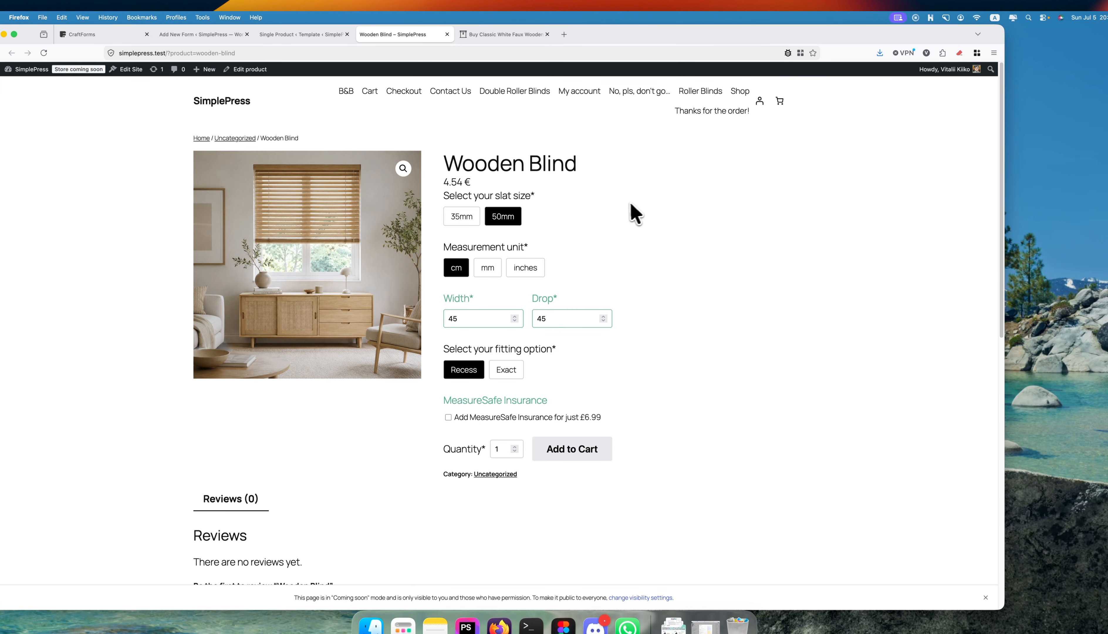
key(super+r)
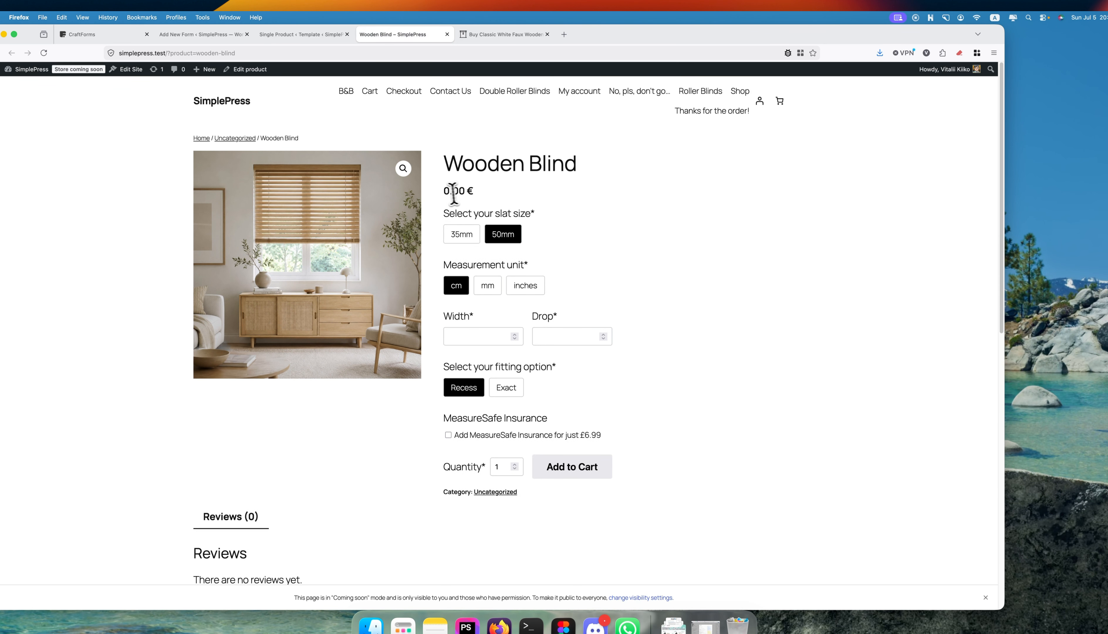
drag(444, 193, 483, 196)
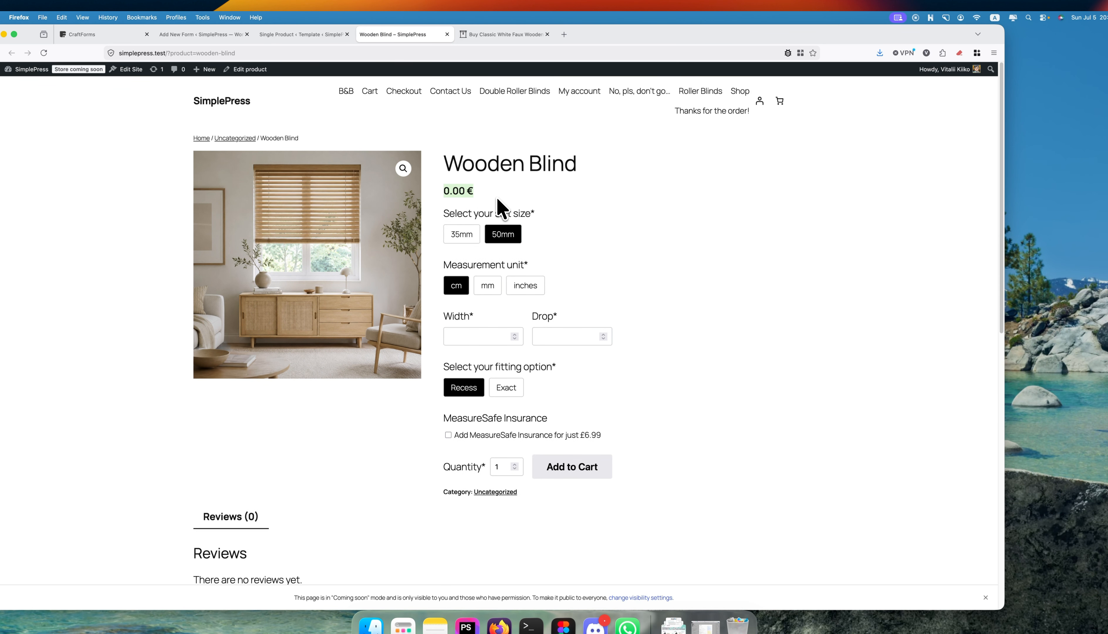
click(675, 263)
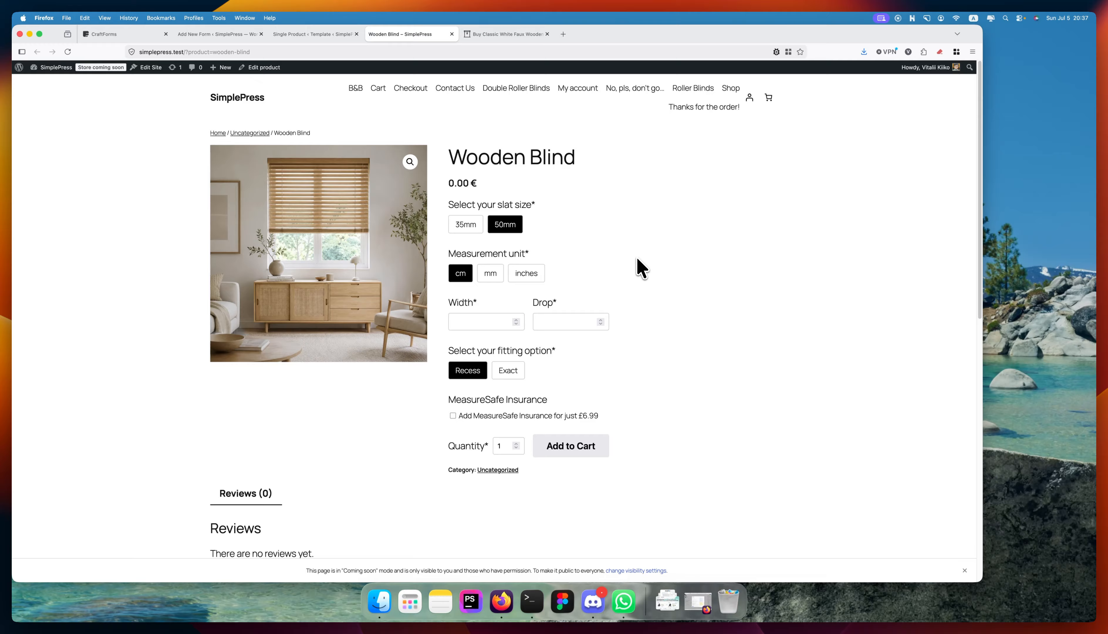
click(510, 35)
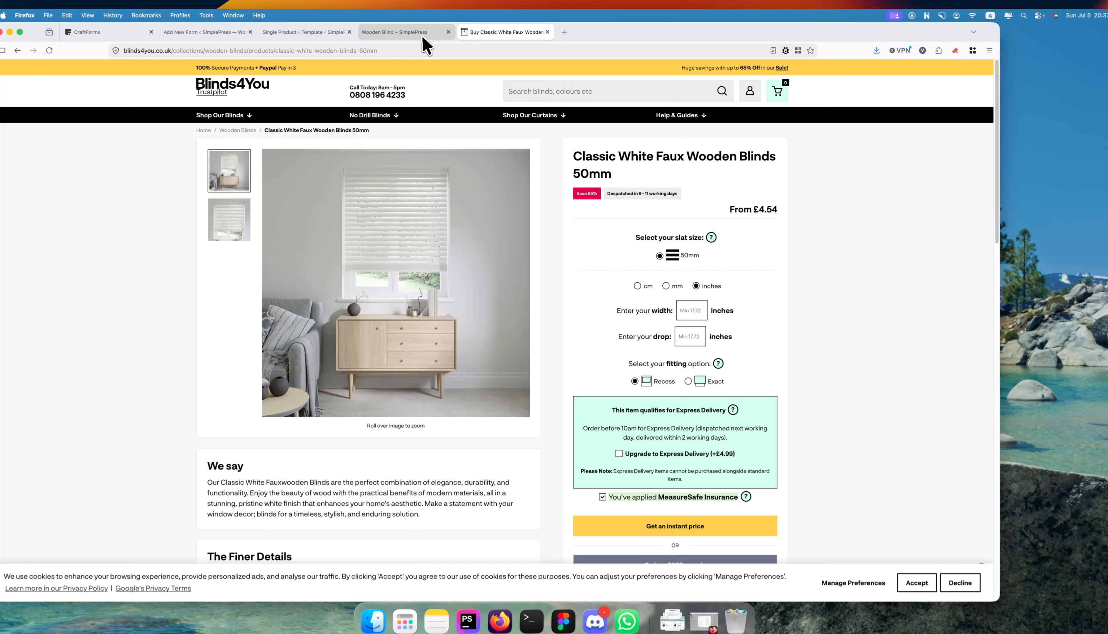
click(422, 34)
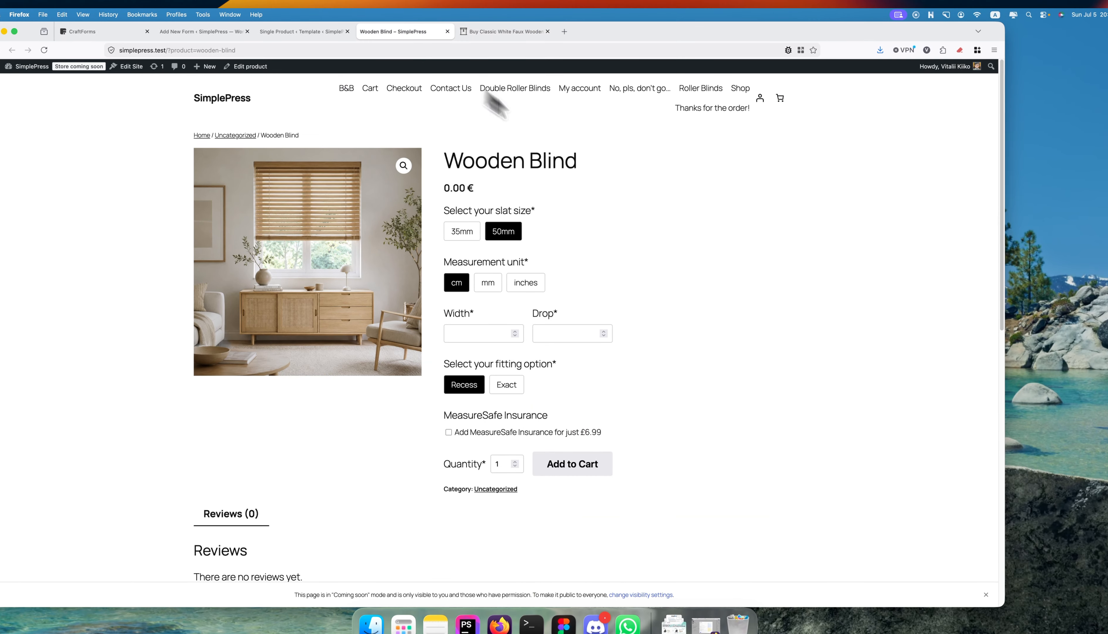